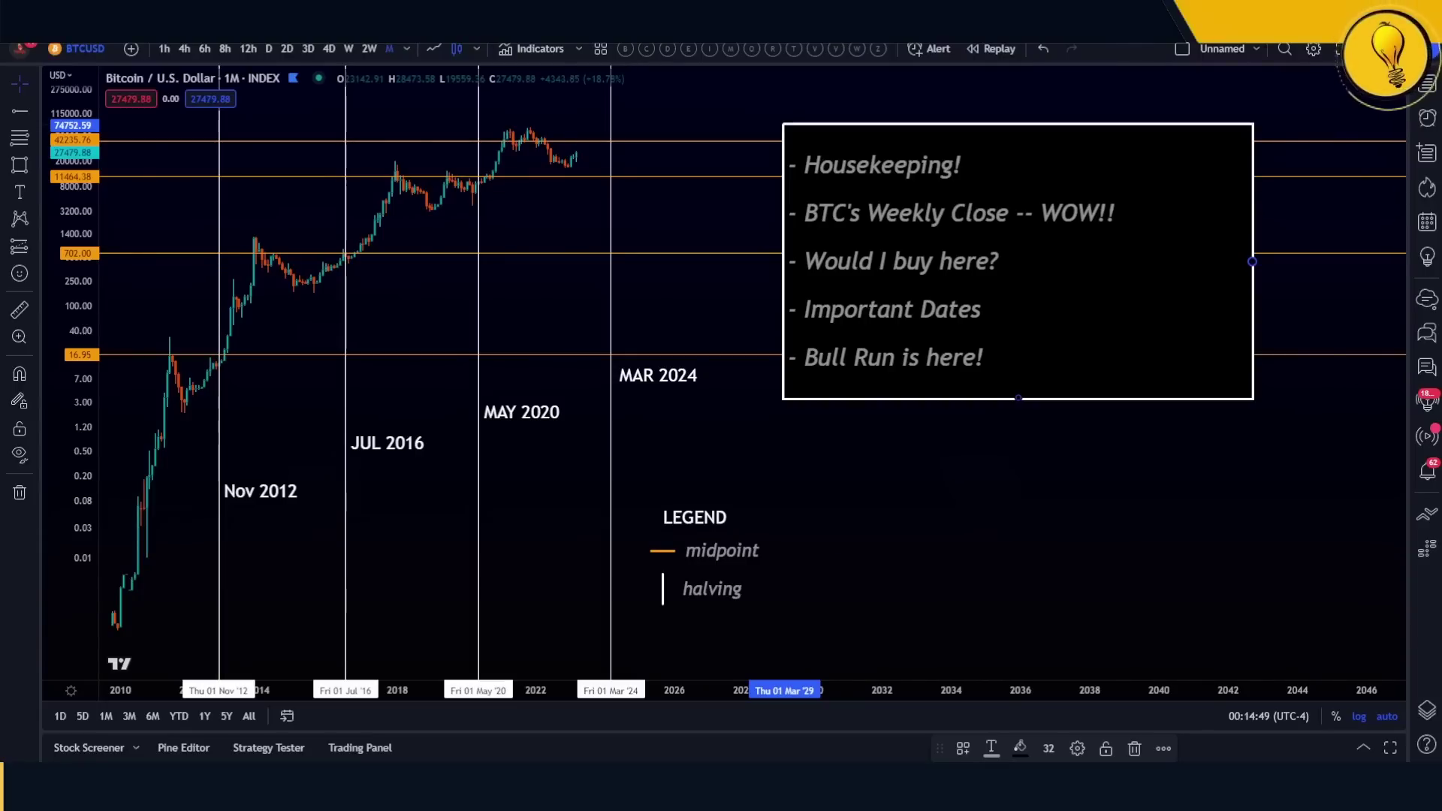
# - Circle the 2021, 2017 and 2013 Bitcoin price peaks on the monthly chart with the Brush tool
pyautogui.click(37, 167)
pyautogui.click(81, 171)
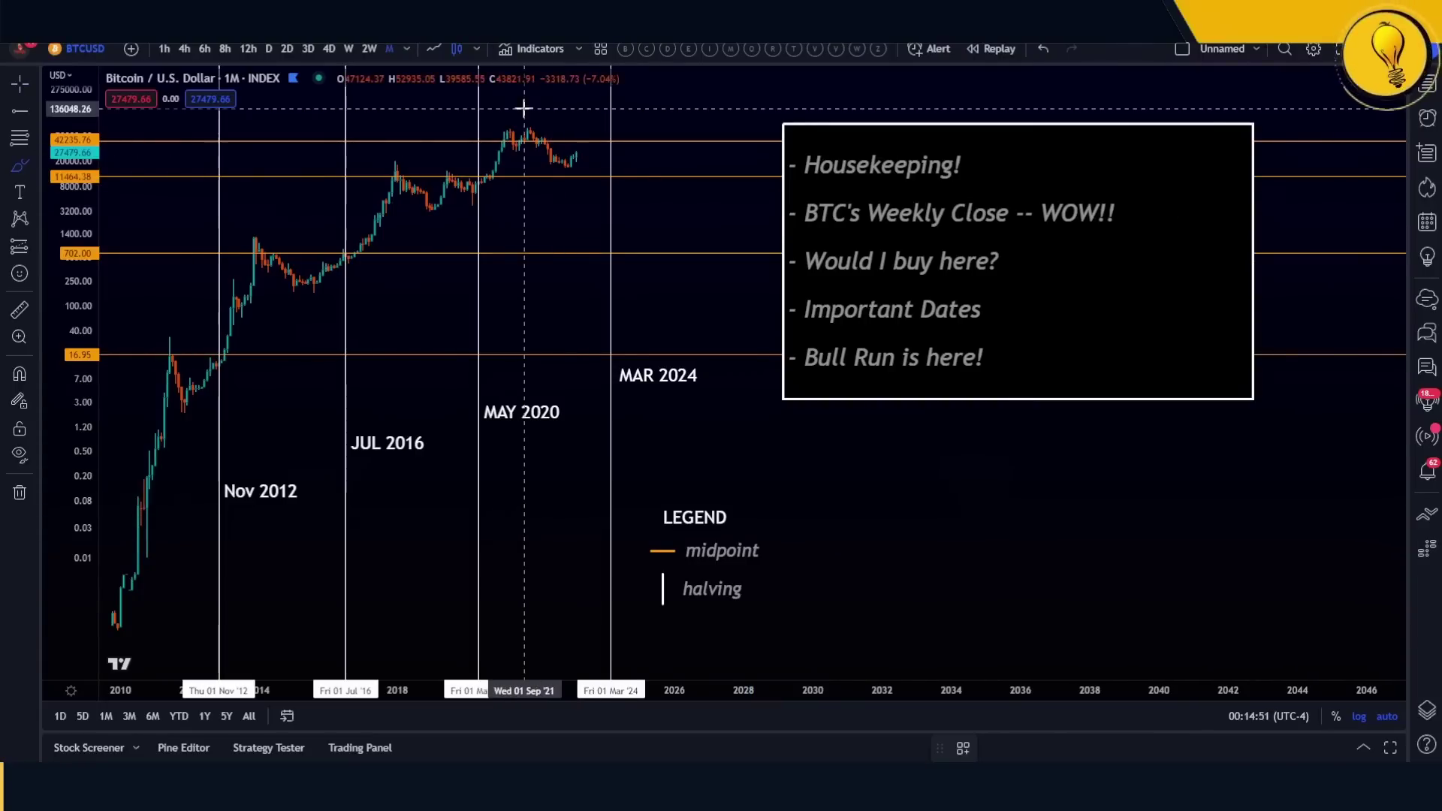
pyautogui.moveTo(531, 116)
pyautogui.mouseDown()
pyautogui.moveTo(505, 135)
pyautogui.moveTo(554, 122)
pyautogui.mouseUp()
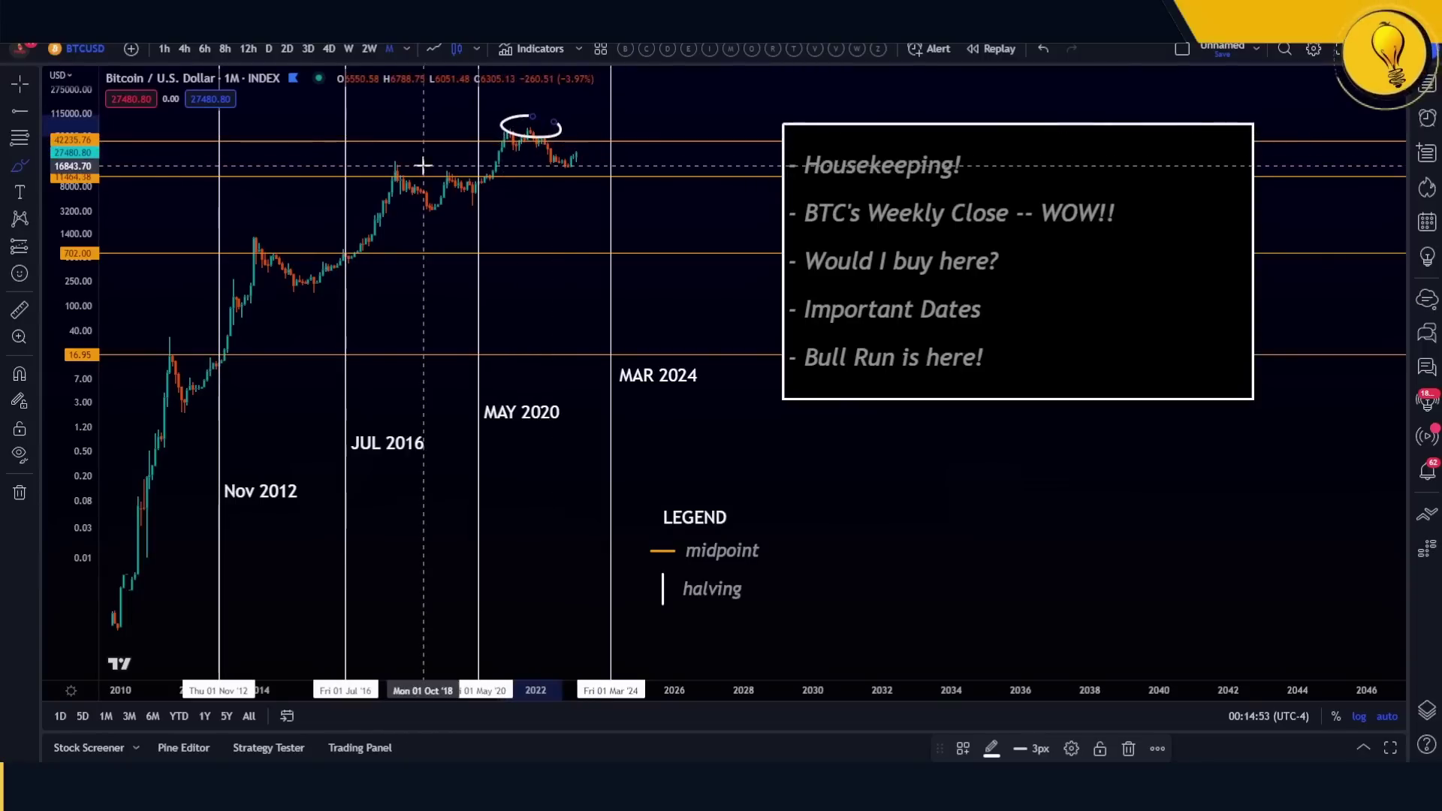
pyautogui.moveTo(422, 166)
pyautogui.mouseDown()
pyautogui.moveTo(396, 167)
pyautogui.moveTo(421, 168)
pyautogui.mouseUp()
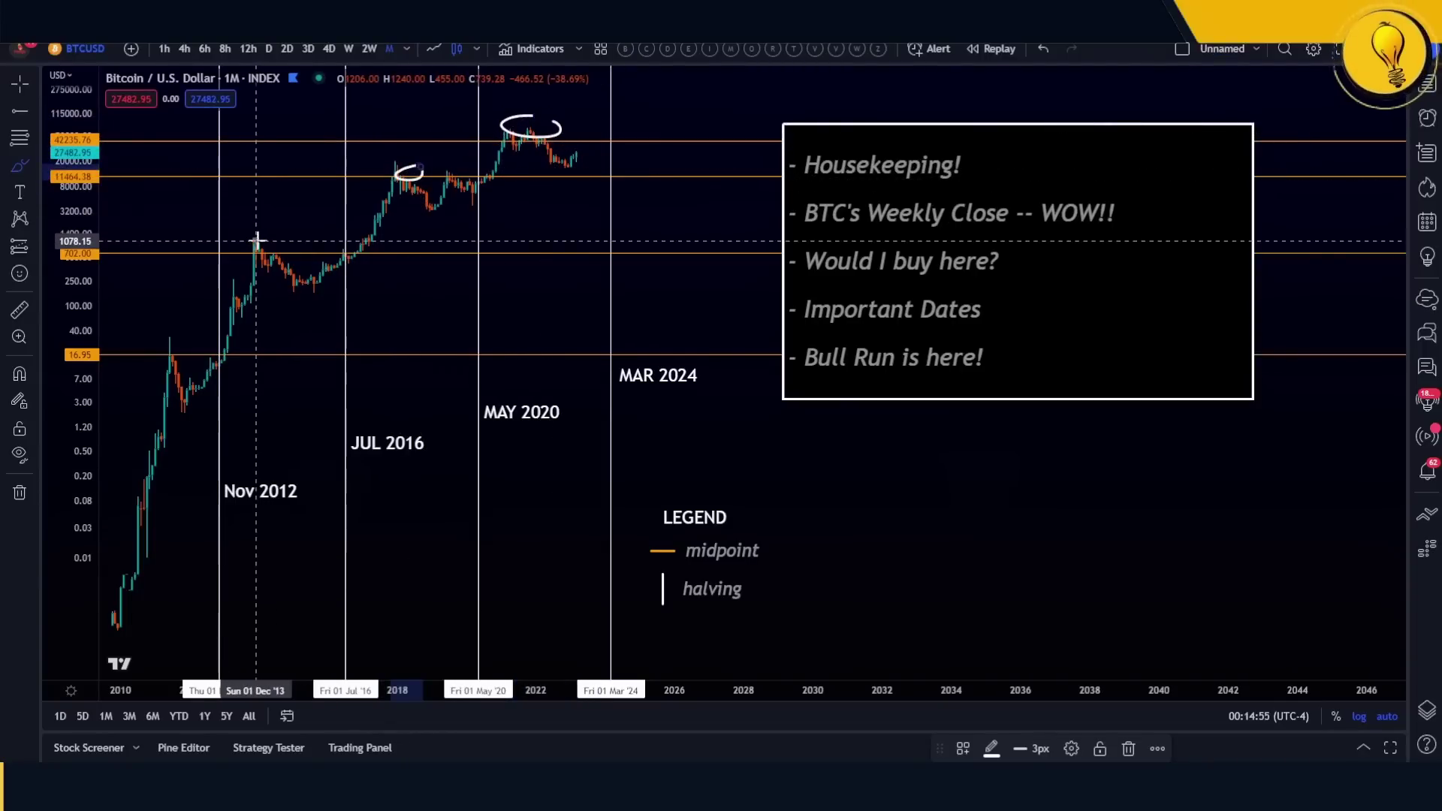
pyautogui.moveTo(266, 232); pyautogui.dragTo(239, 229)
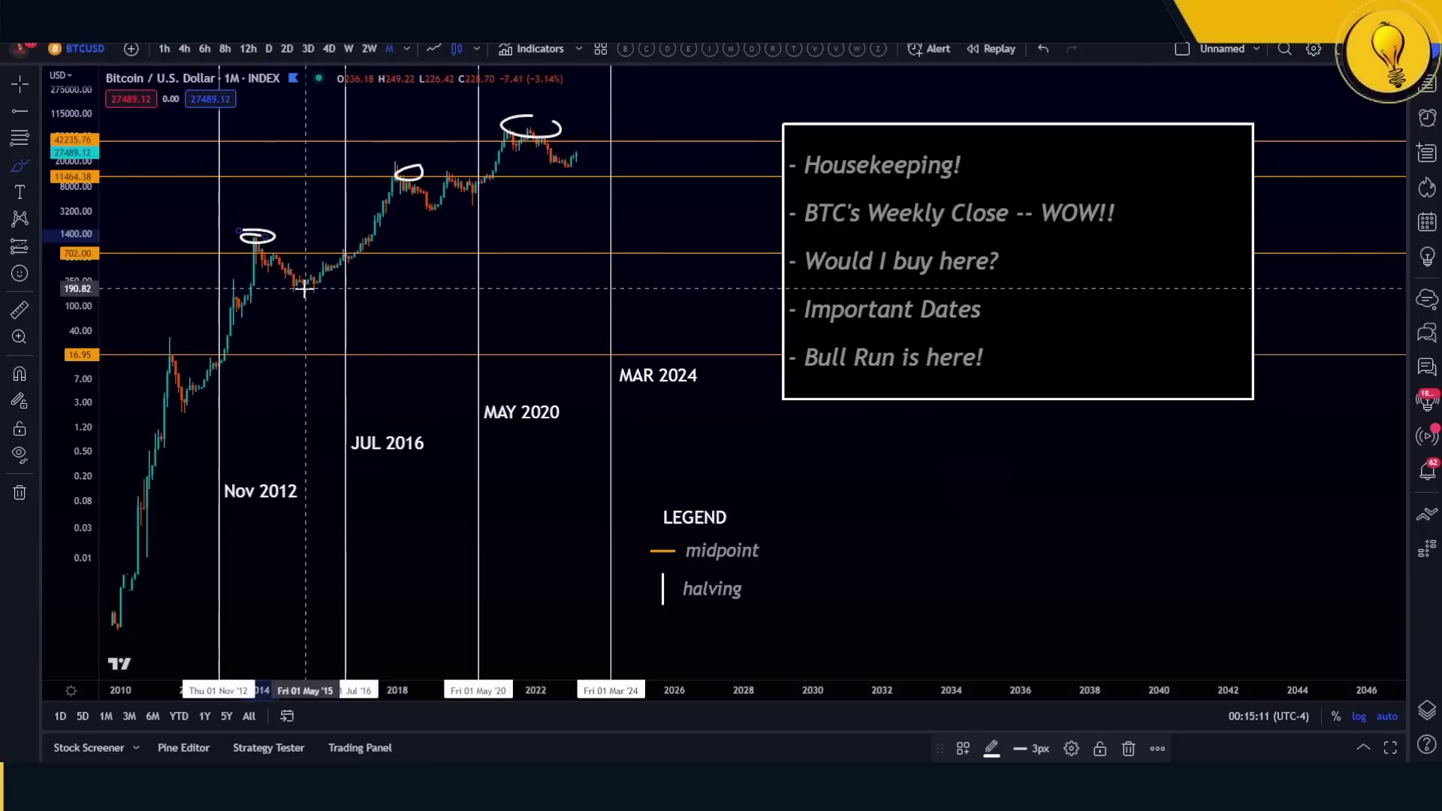
# - Brush along the rise to the 2017 peak and circle the consolidation before the JUL 2016 halving line
pyautogui.moveTo(366, 241); pyautogui.dragTo(392, 164)
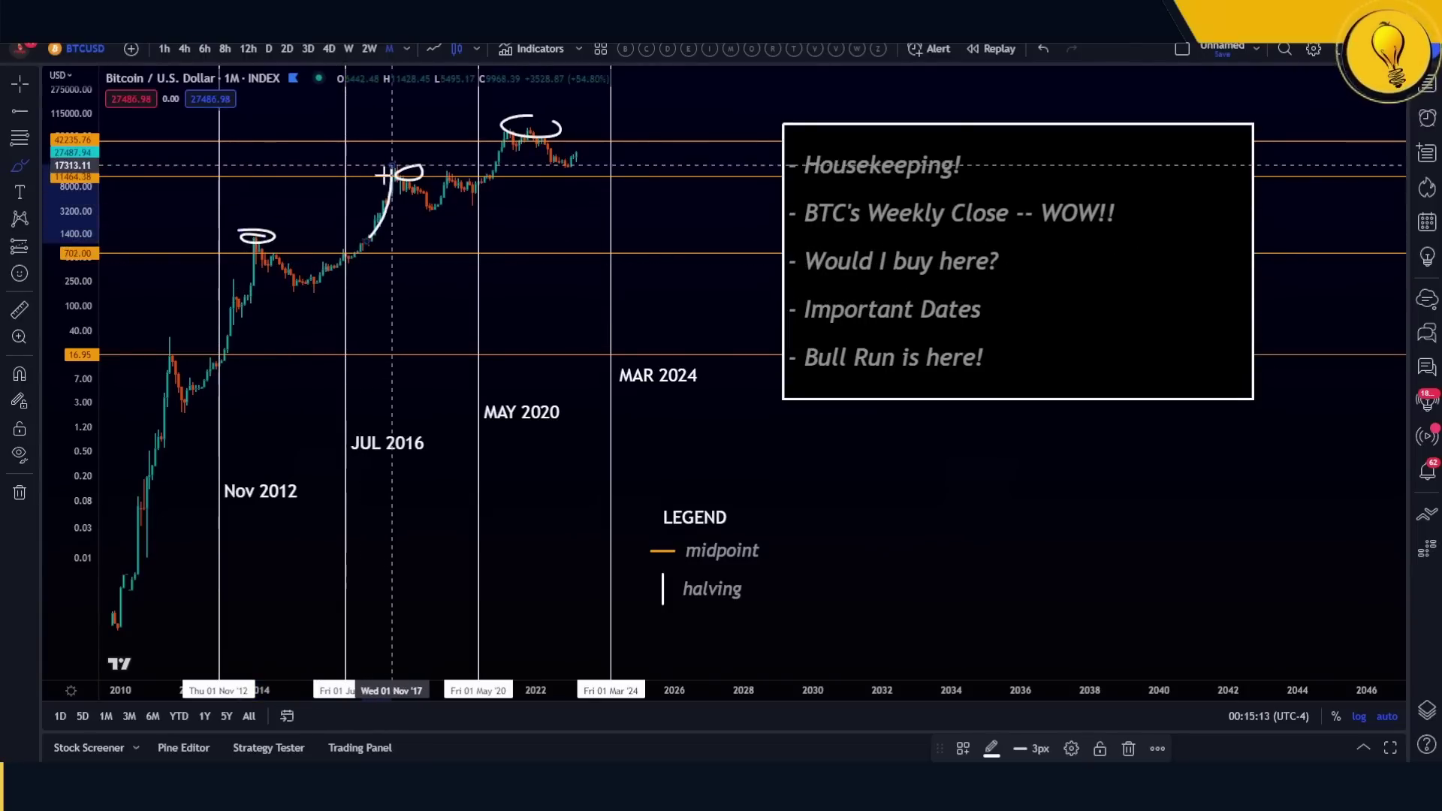
pyautogui.moveTo(339, 246)
pyautogui.mouseDown()
pyautogui.moveTo(290, 284)
pyautogui.moveTo(330, 299)
pyautogui.moveTo(332, 250)
pyautogui.mouseUp()
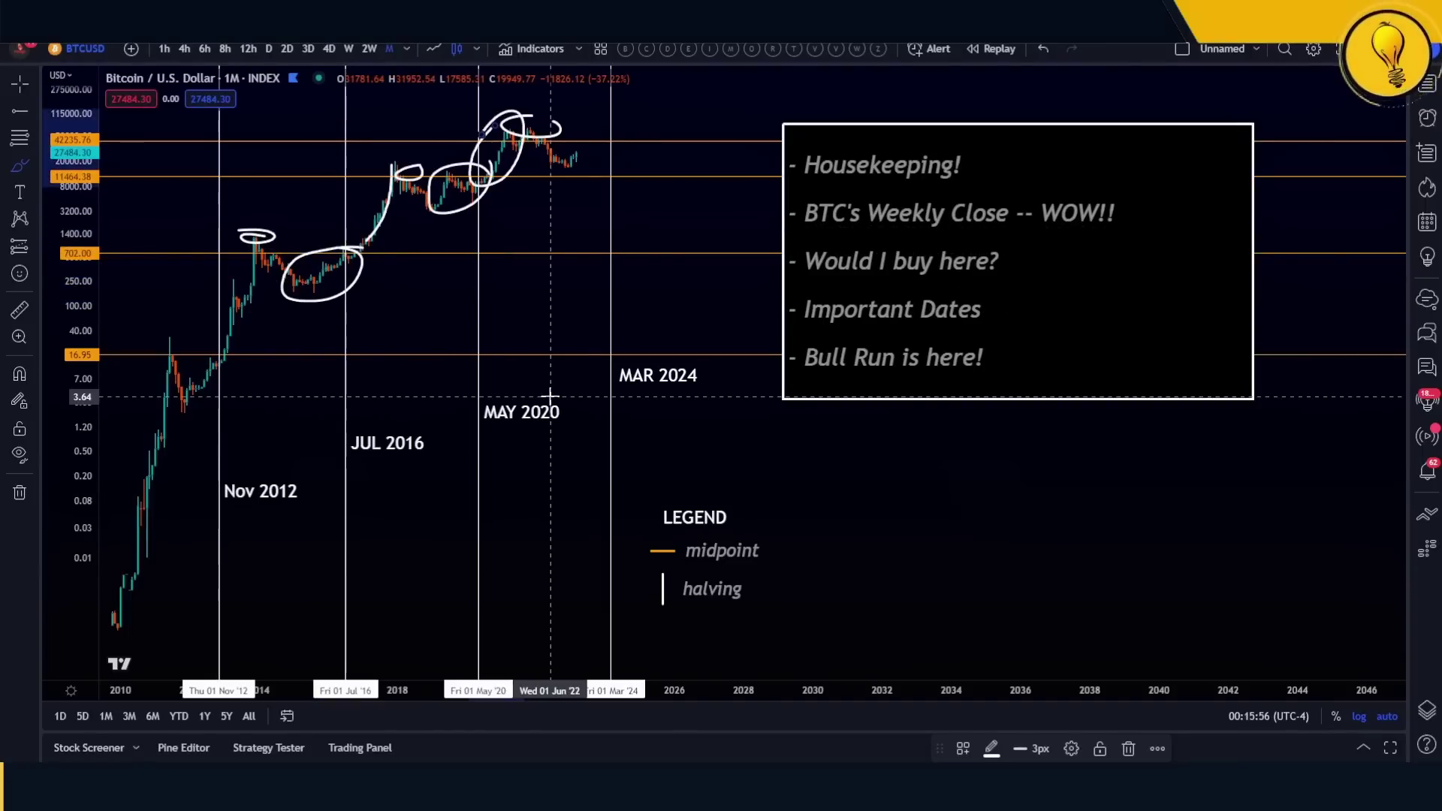
# - Undo the brush marks drawn on the price cycles of the monthly chart
pyautogui.hotkey('ctrl', 'z')
pyautogui.hotkey('ctrl', 'z')
pyautogui.hotkey('ctrl', 'z')
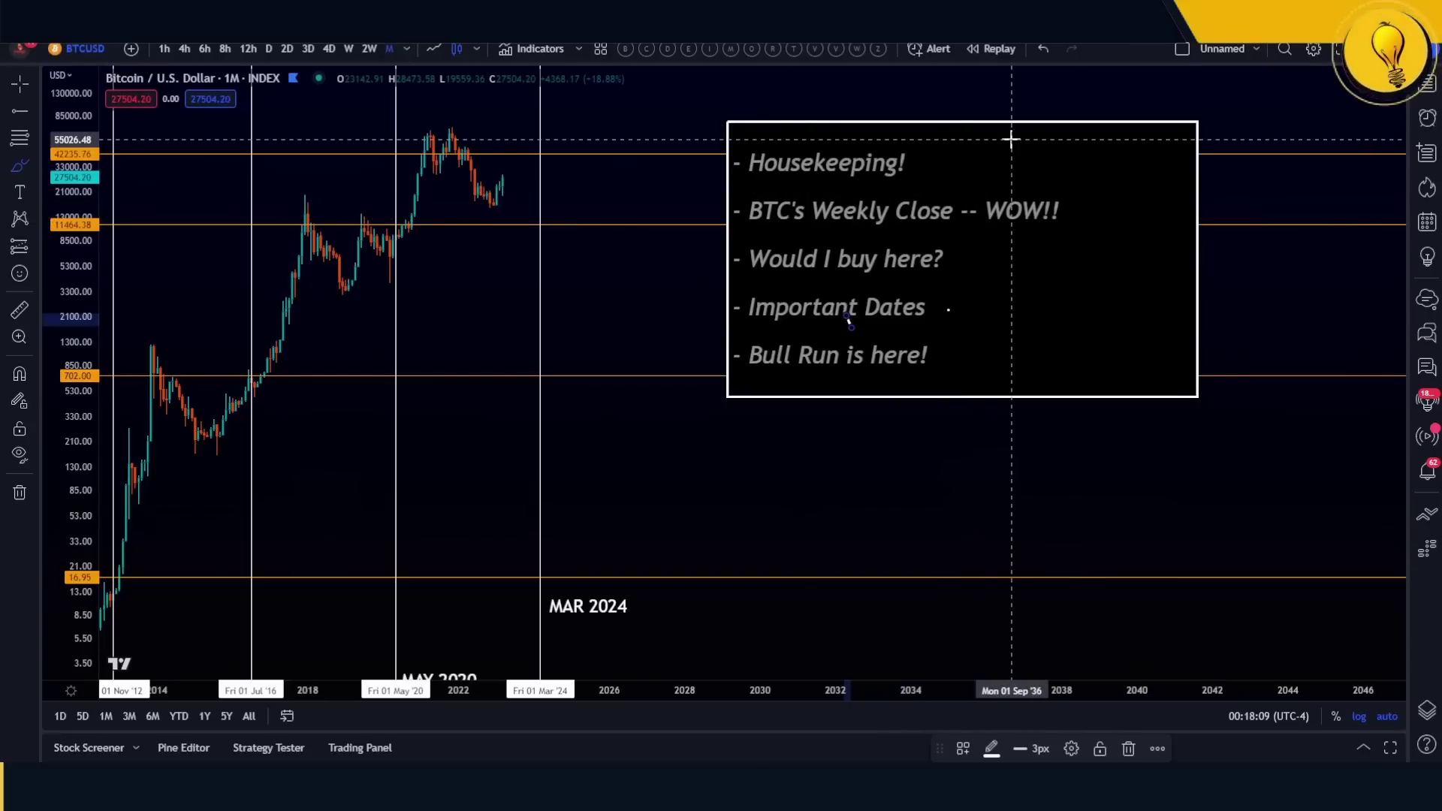
# - Delete the stray brush dot near the upper edge of the notes box and move the box slightly lower
pyautogui.press('Escape')
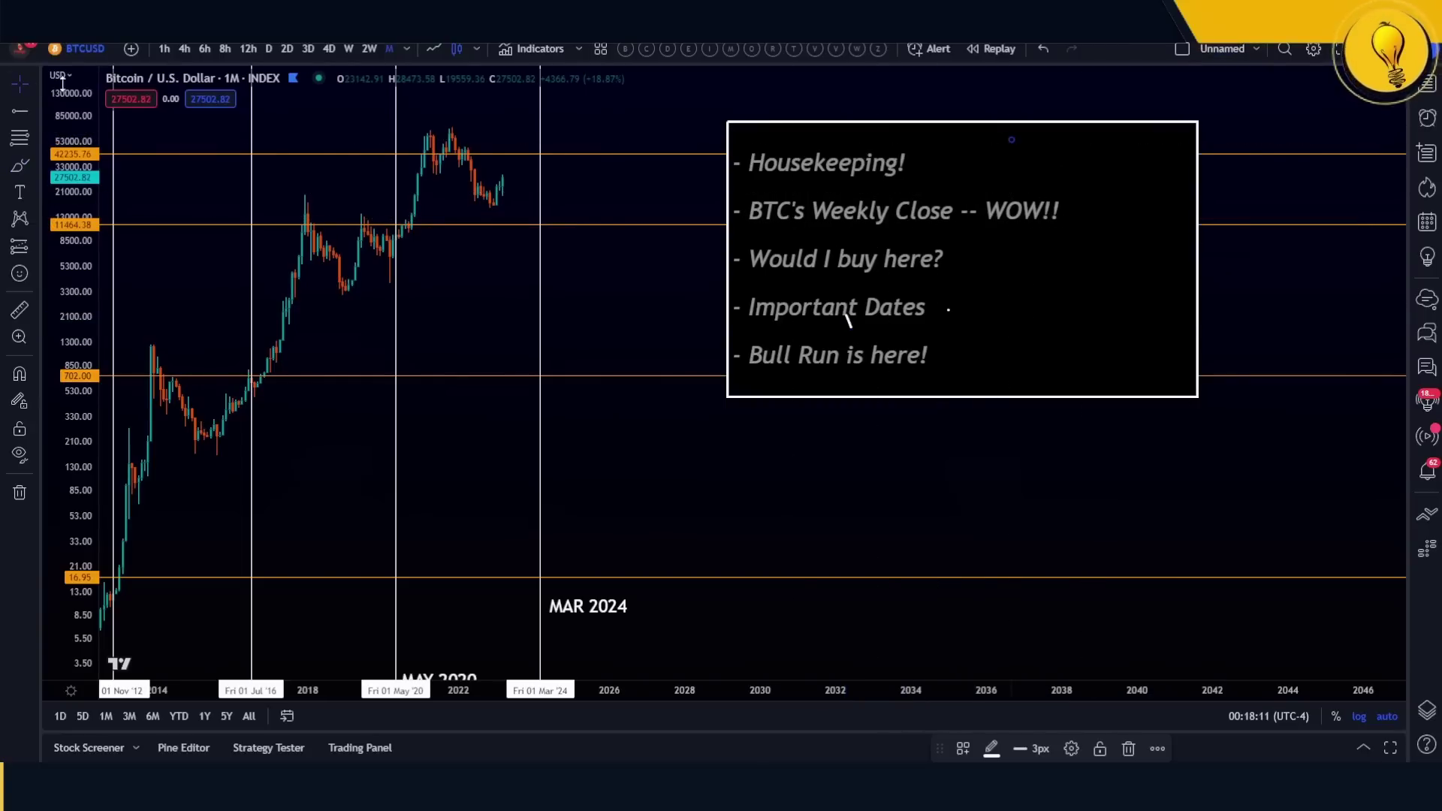
pyautogui.press('Delete')
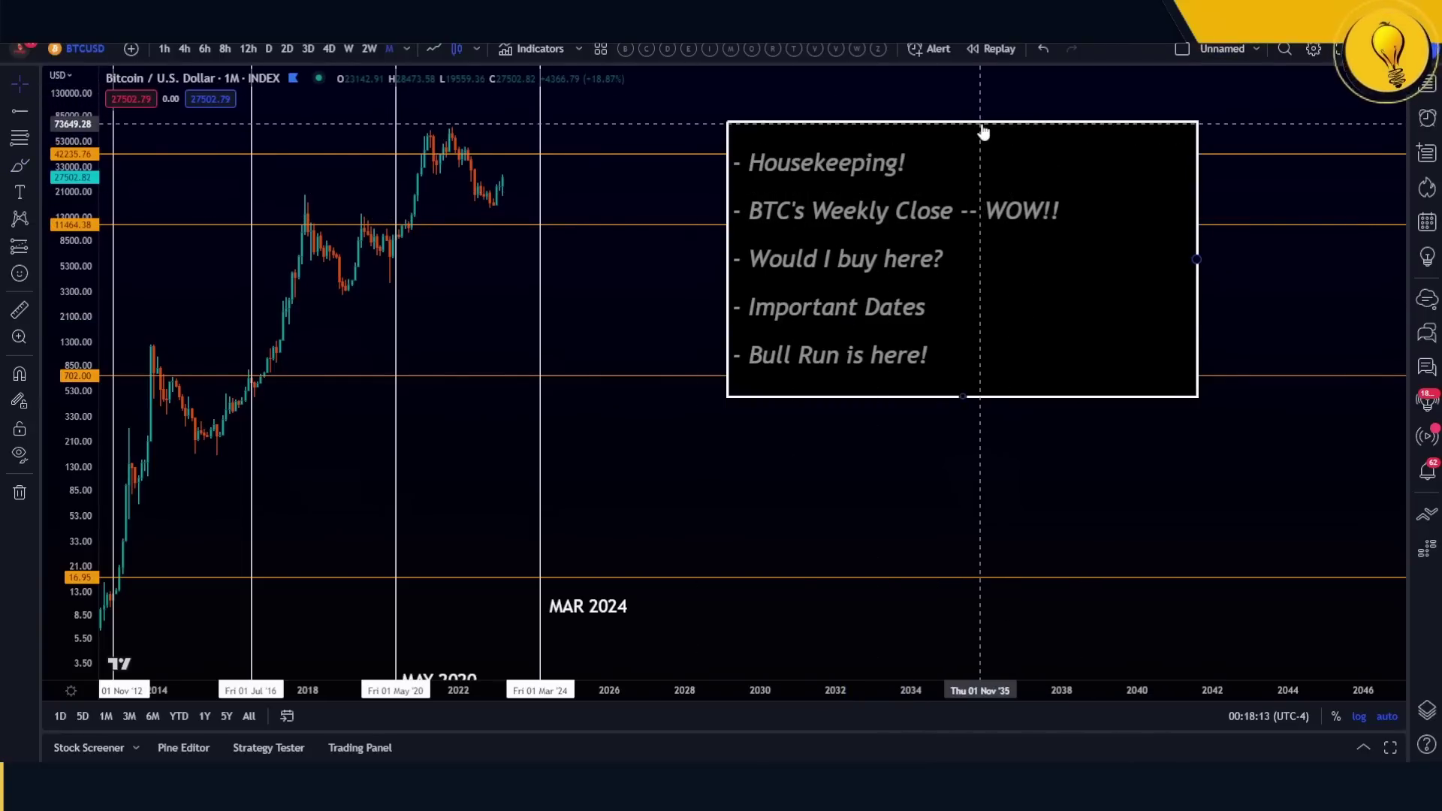
pyautogui.moveTo(983, 132); pyautogui.dragTo(981, 143)
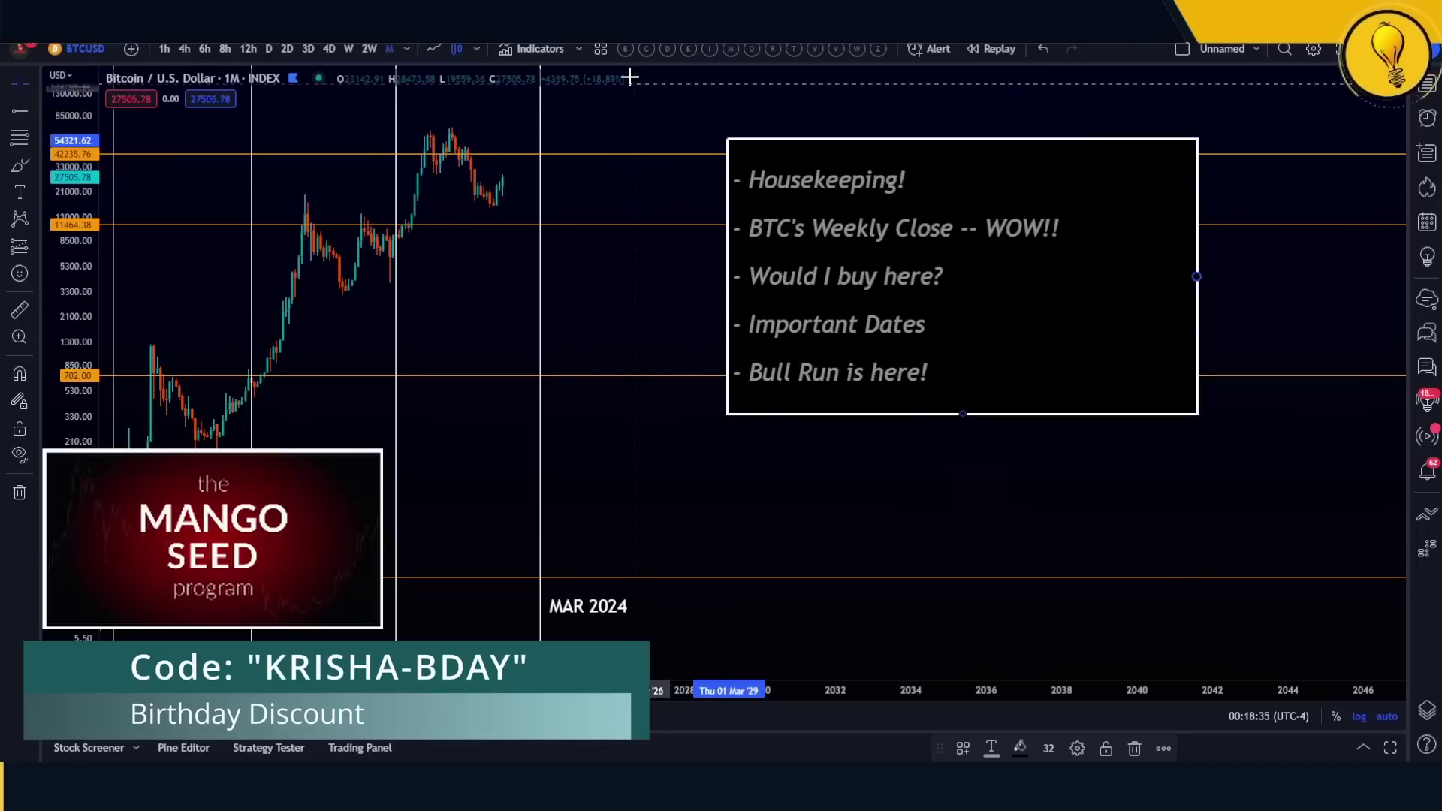
# - Look through the invite-only indicator scripts, including The Mango Ribbon, and close the list
pyautogui.click(548, 52)
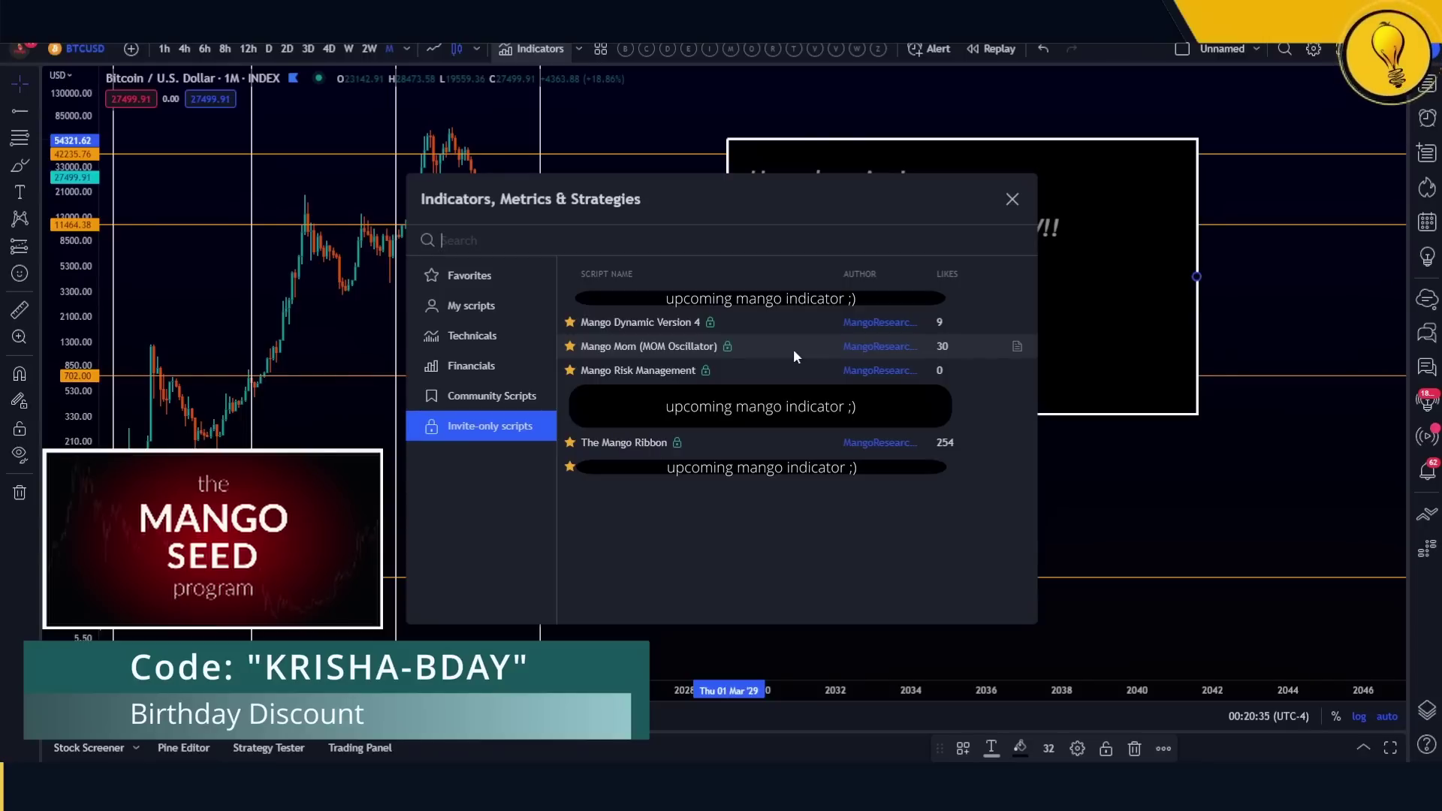
pyautogui.click(1087, 476)
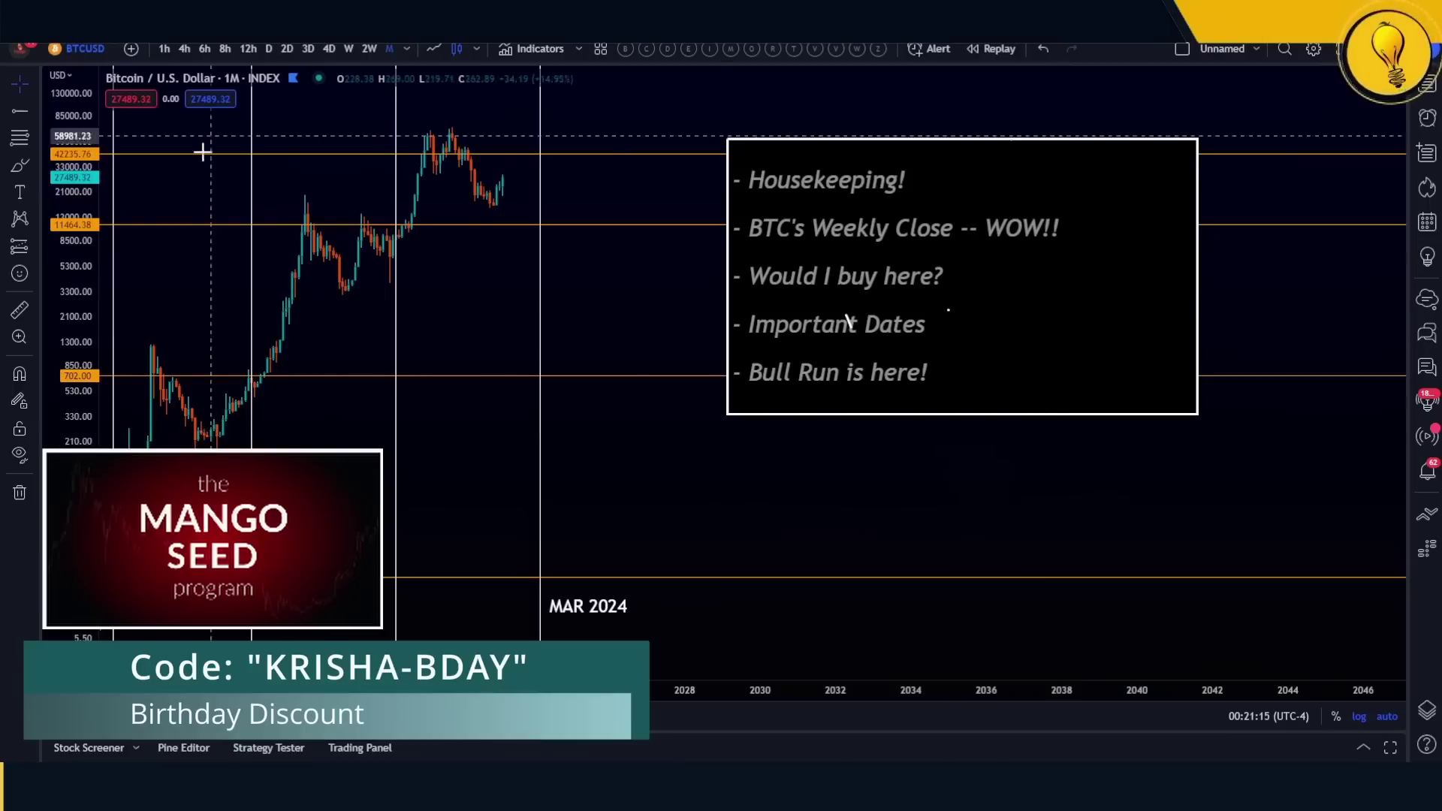
# - Brush upward curved arrows along the rallies following the JUL 2016 and MAY 2020 halving lines
pyautogui.moveTo(444, 473); pyautogui.dragTo(782, 470)
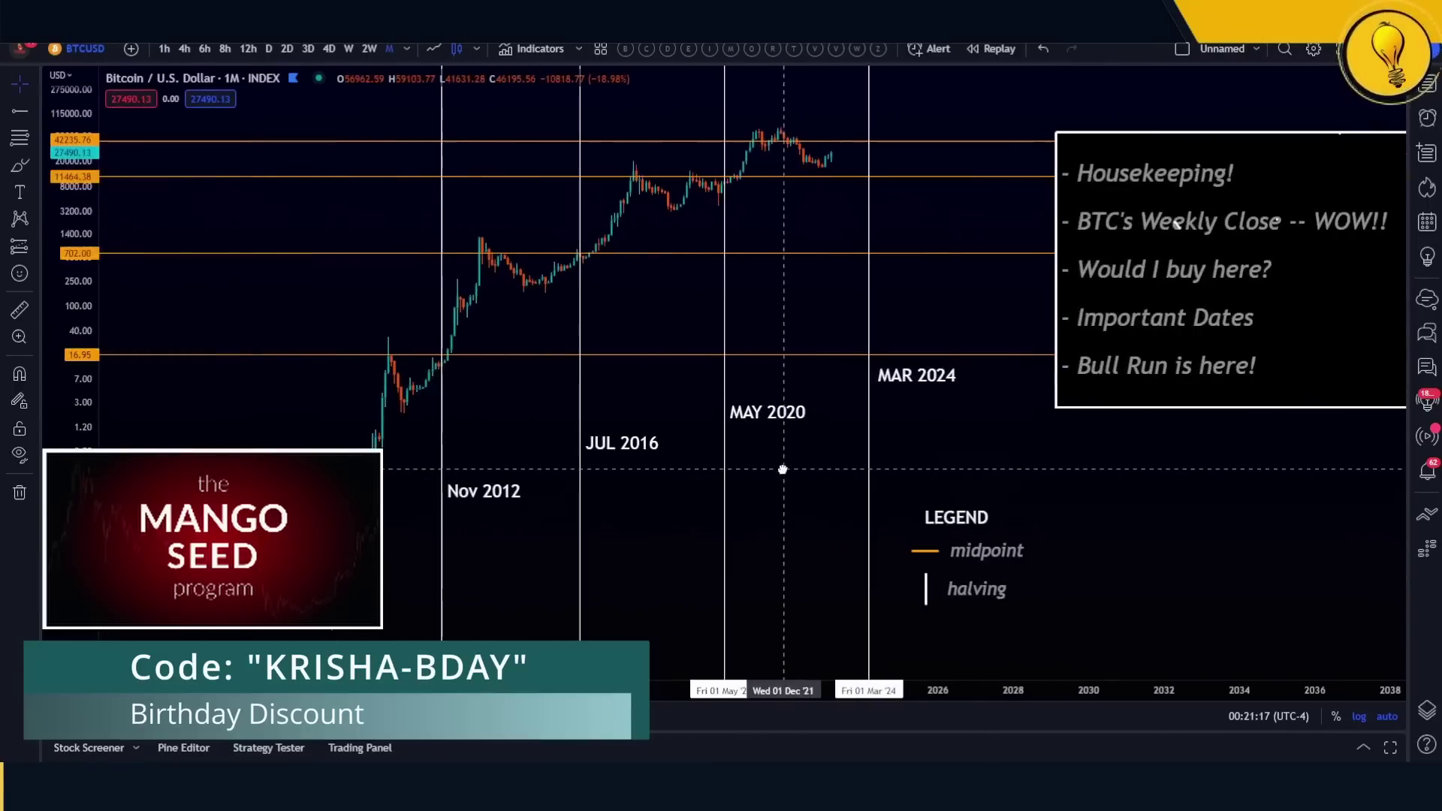
pyautogui.scroll(3, 541, 499)
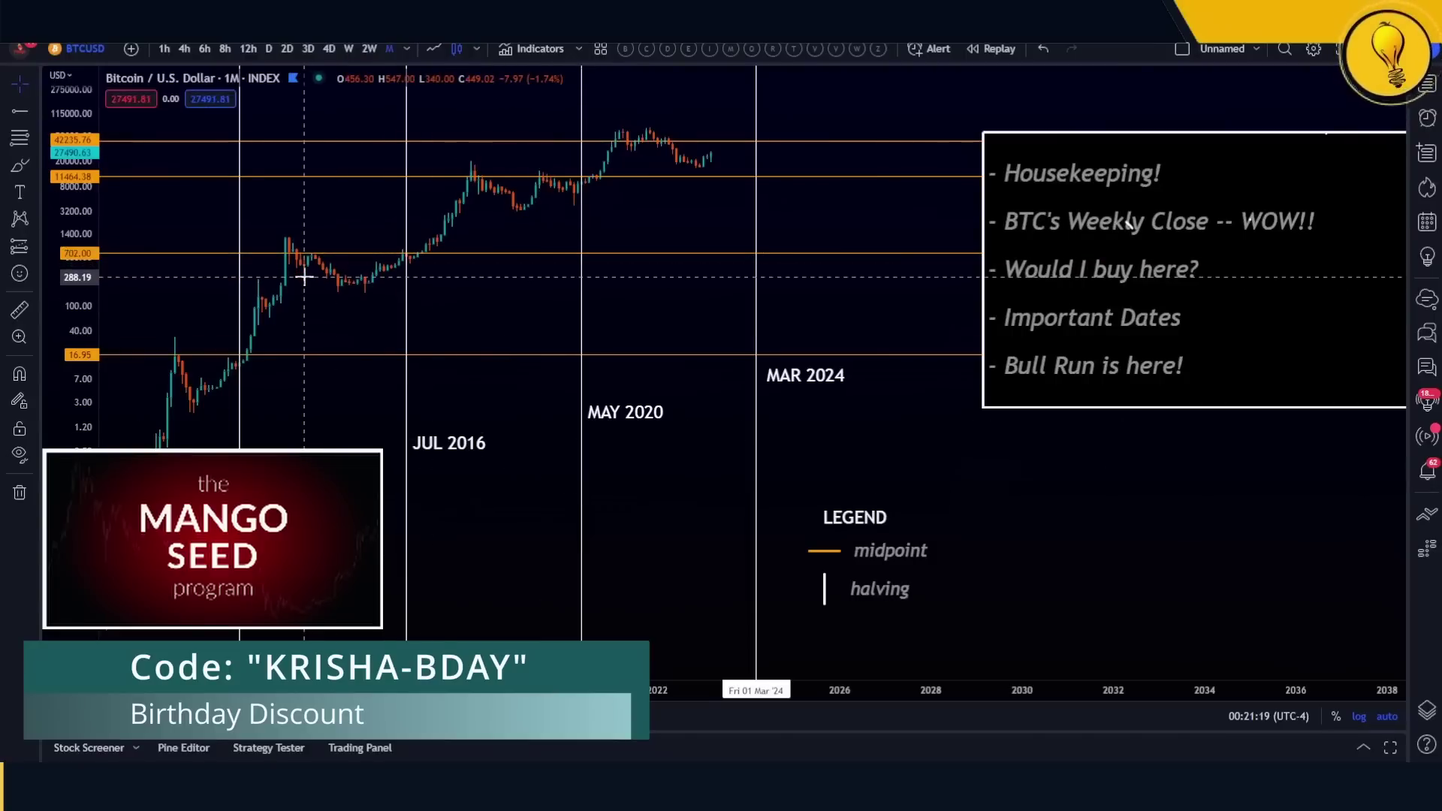
pyautogui.click(27, 169)
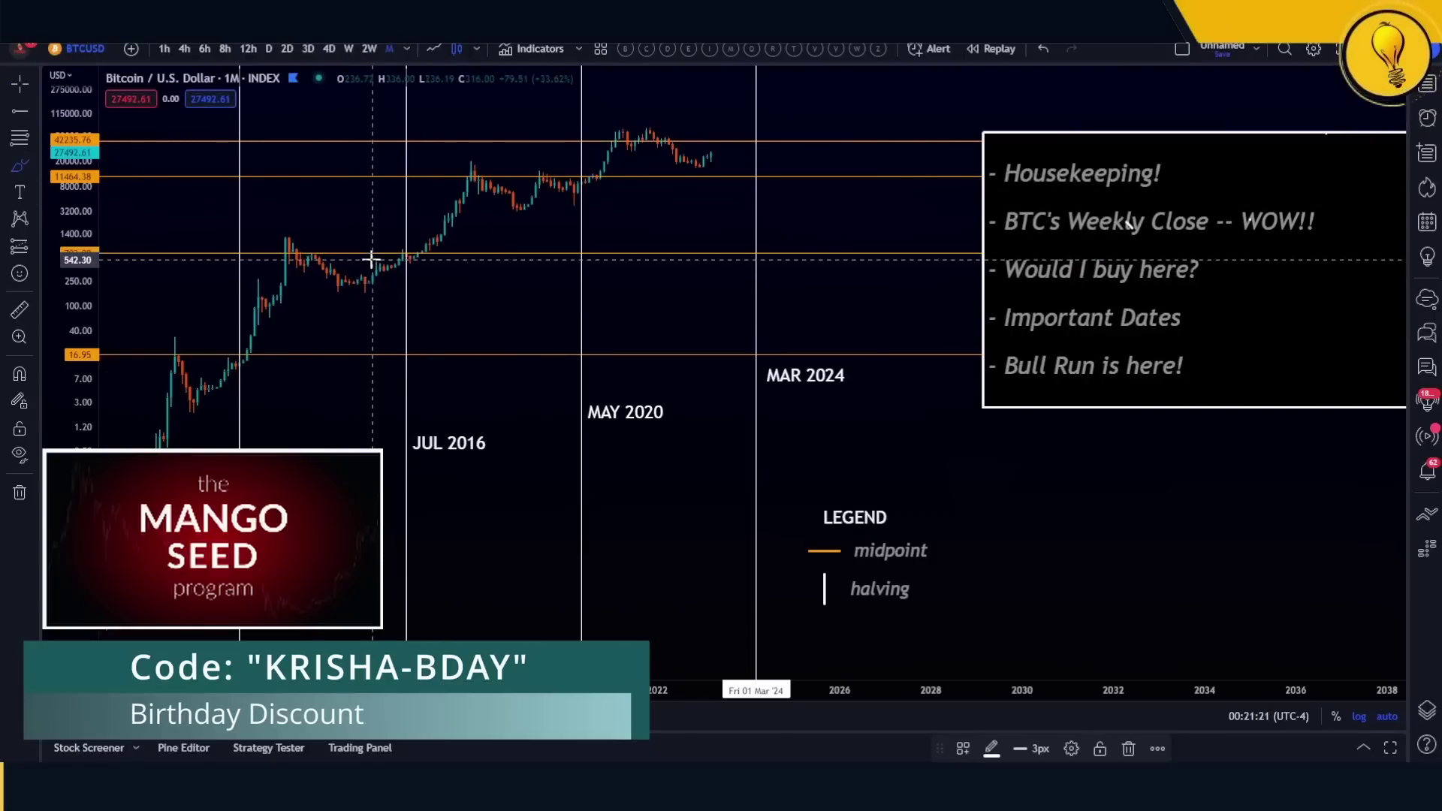
pyautogui.moveTo(375, 258)
pyautogui.mouseDown()
pyautogui.moveTo(438, 203)
pyautogui.moveTo(459, 156)
pyautogui.mouseUp()
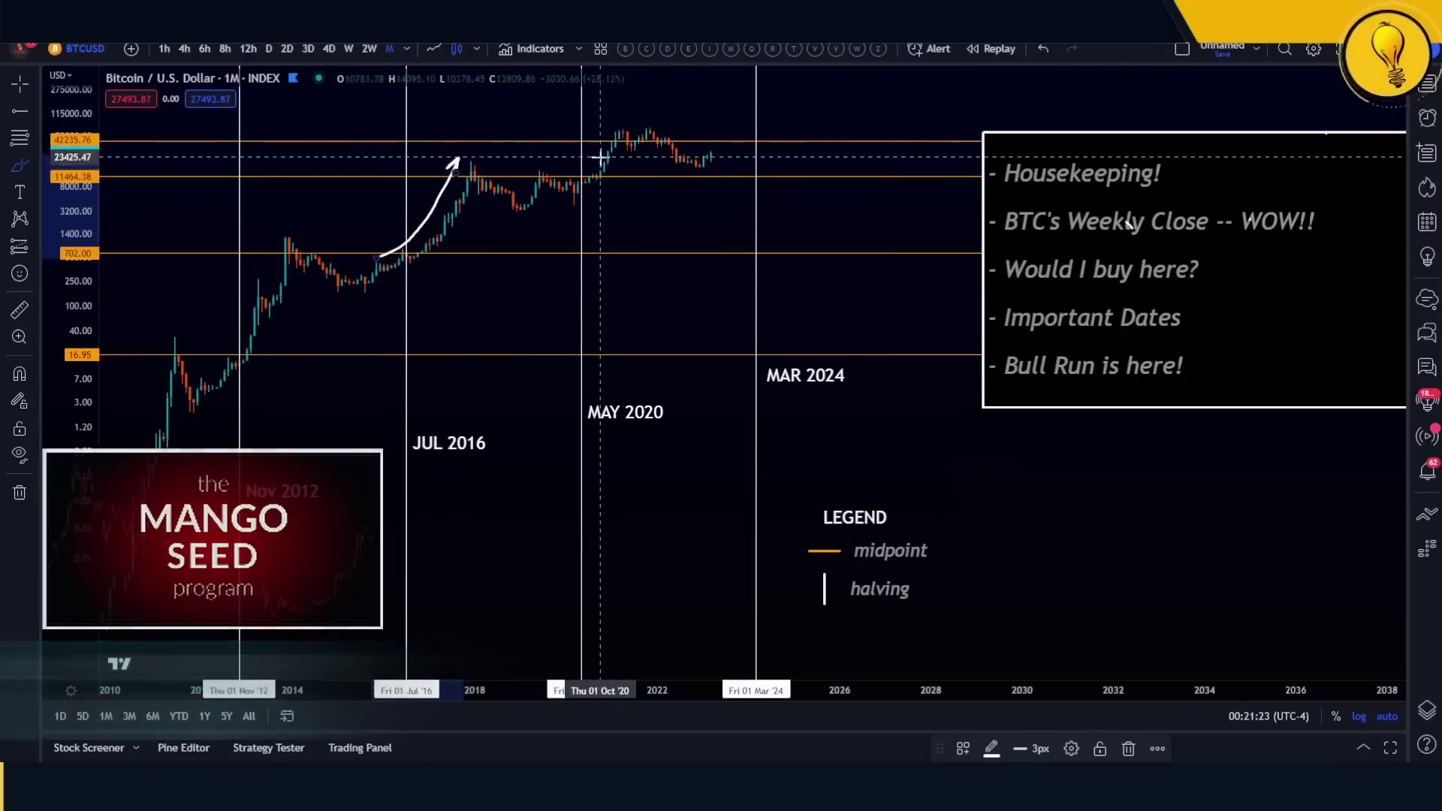
pyautogui.moveTo(569, 175); pyautogui.dragTo(620, 143)
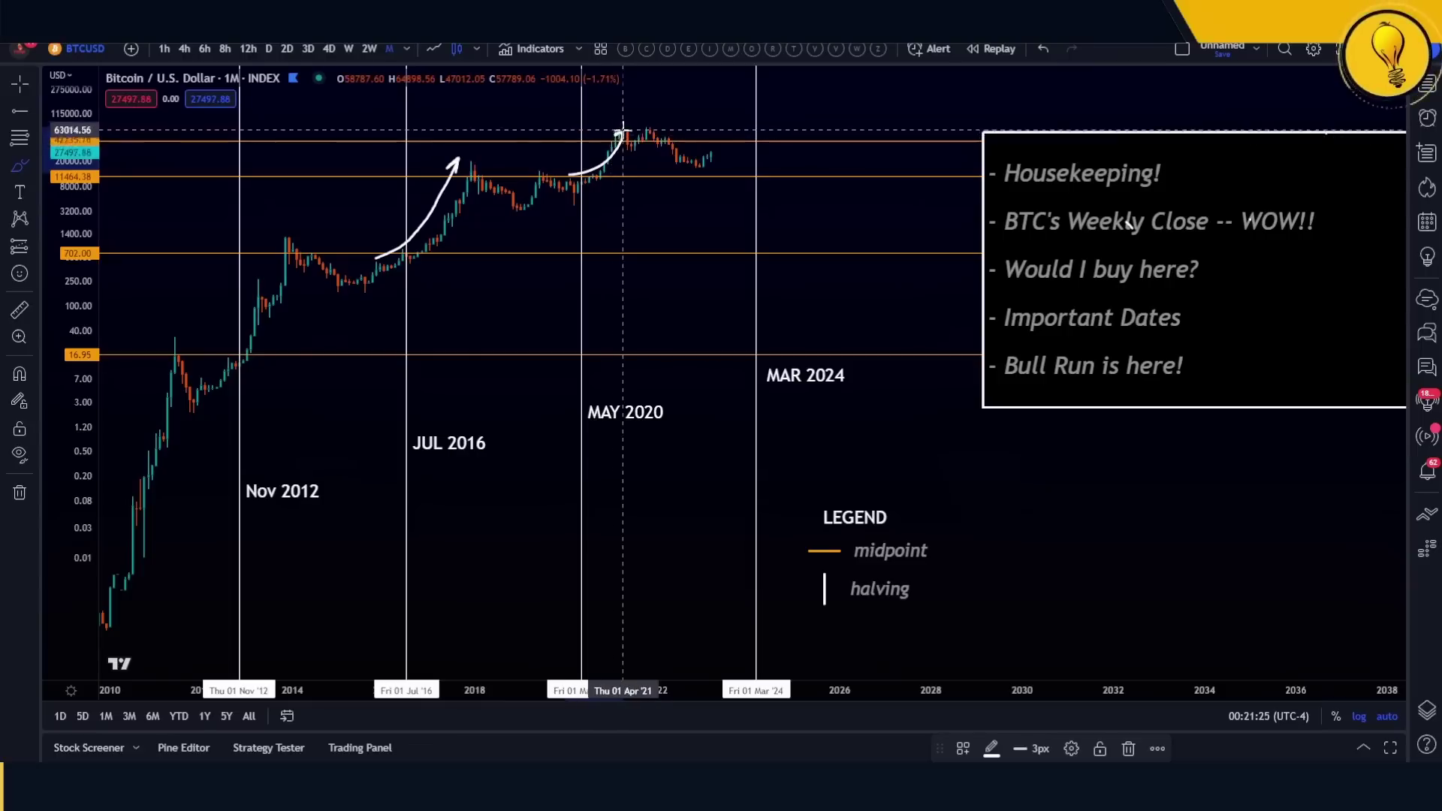
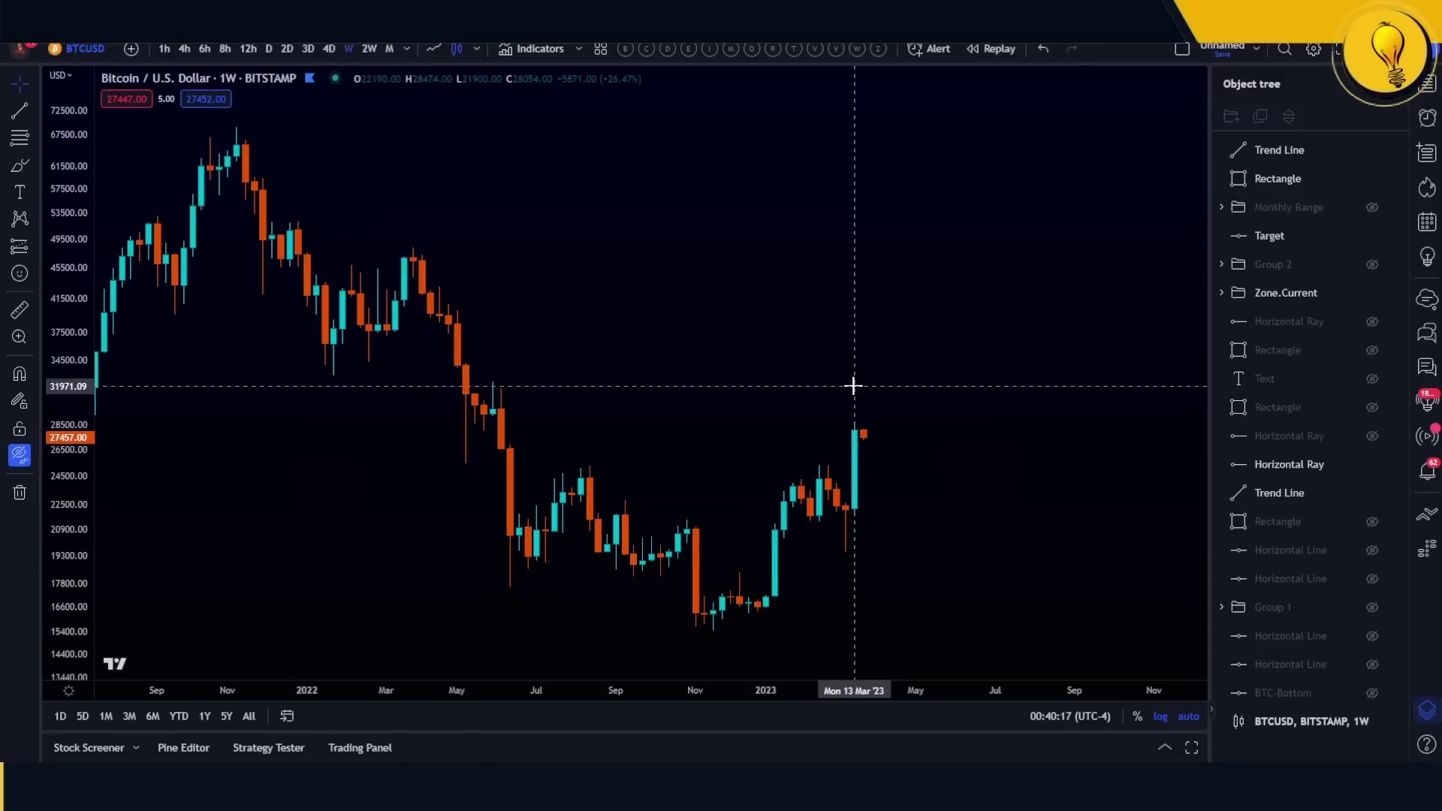
# - Measure the weekly price move from the March 2023 low wick to the recent high, and clear the measurement
pyautogui.click(13, 164)
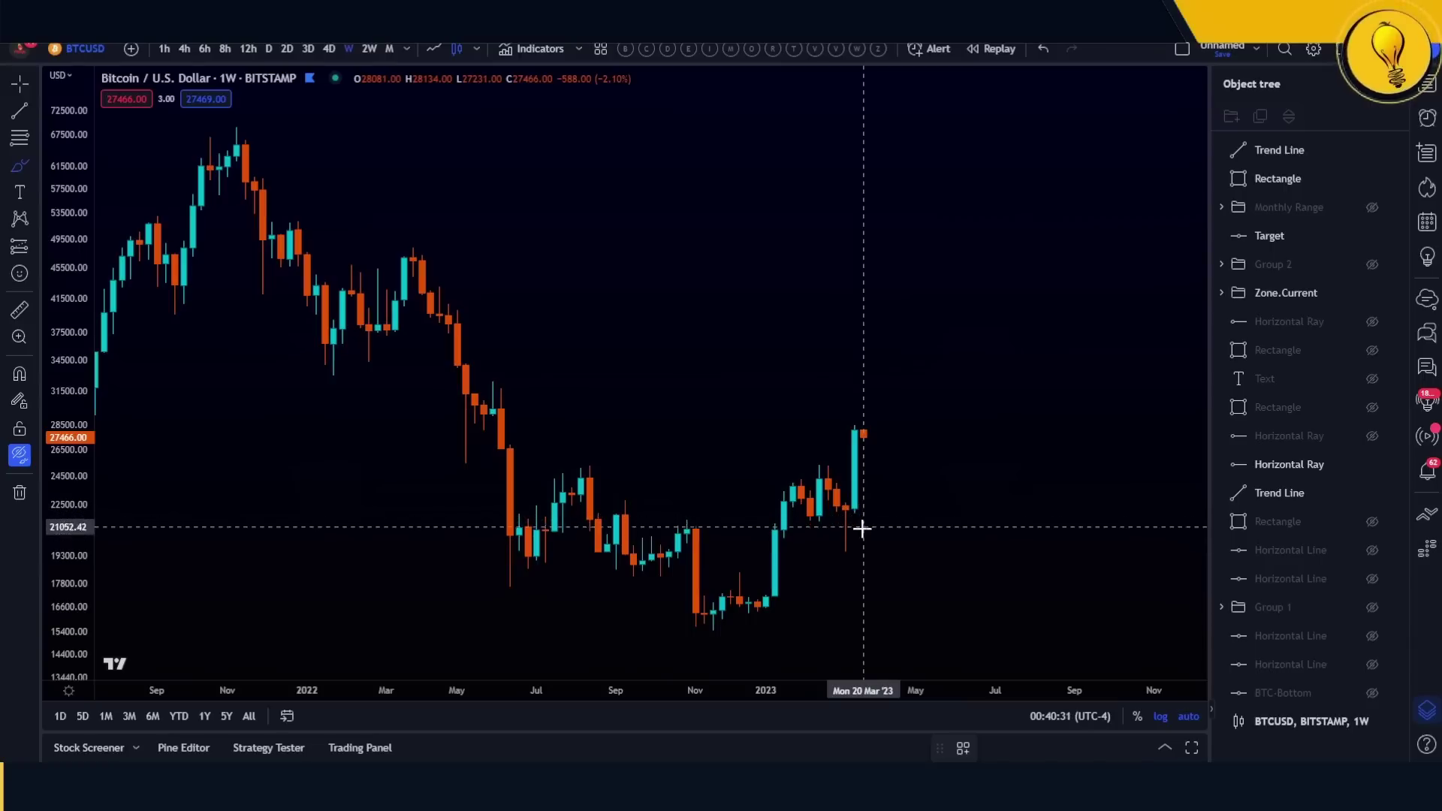
pyautogui.click(19, 308)
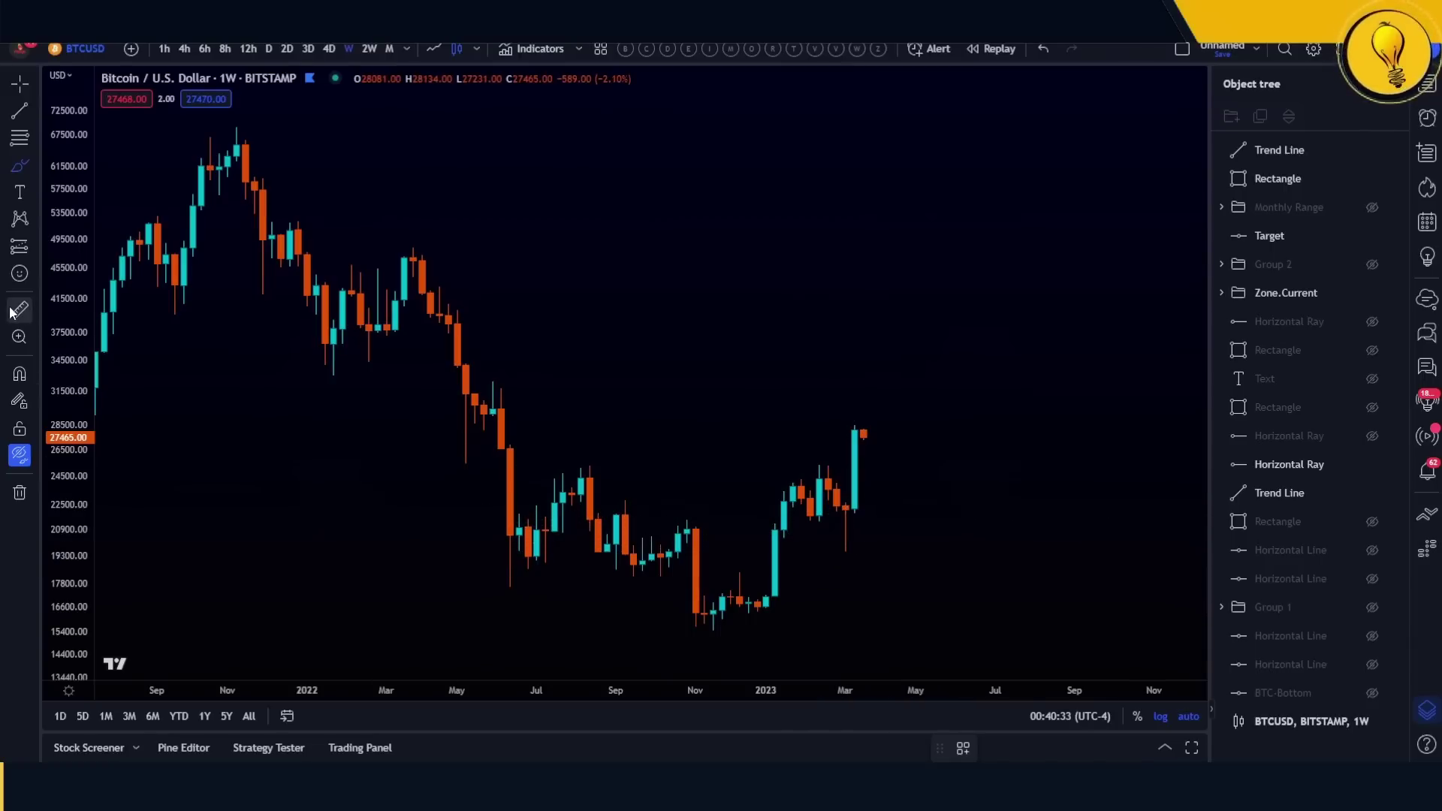
pyautogui.click(847, 550)
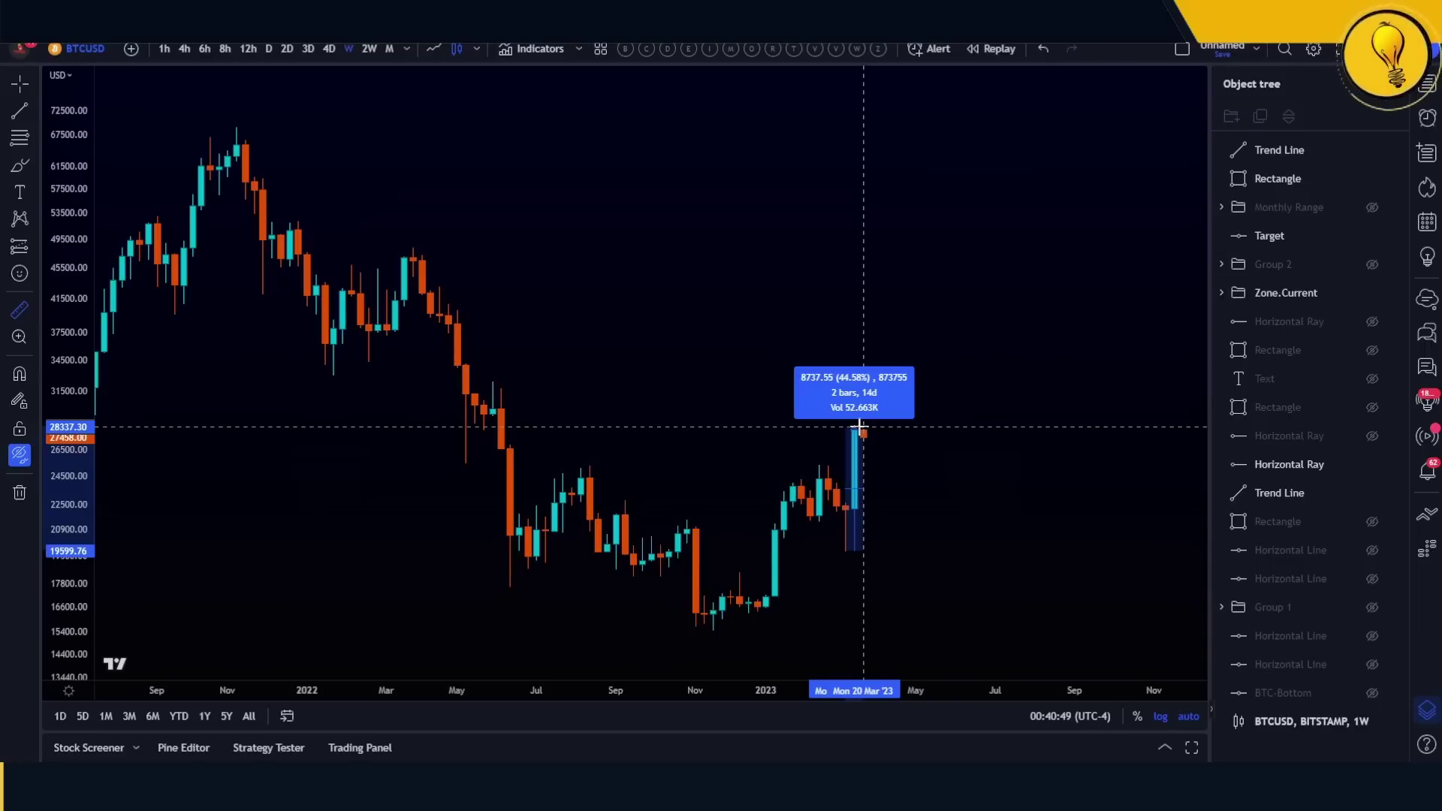
pyautogui.click(860, 426)
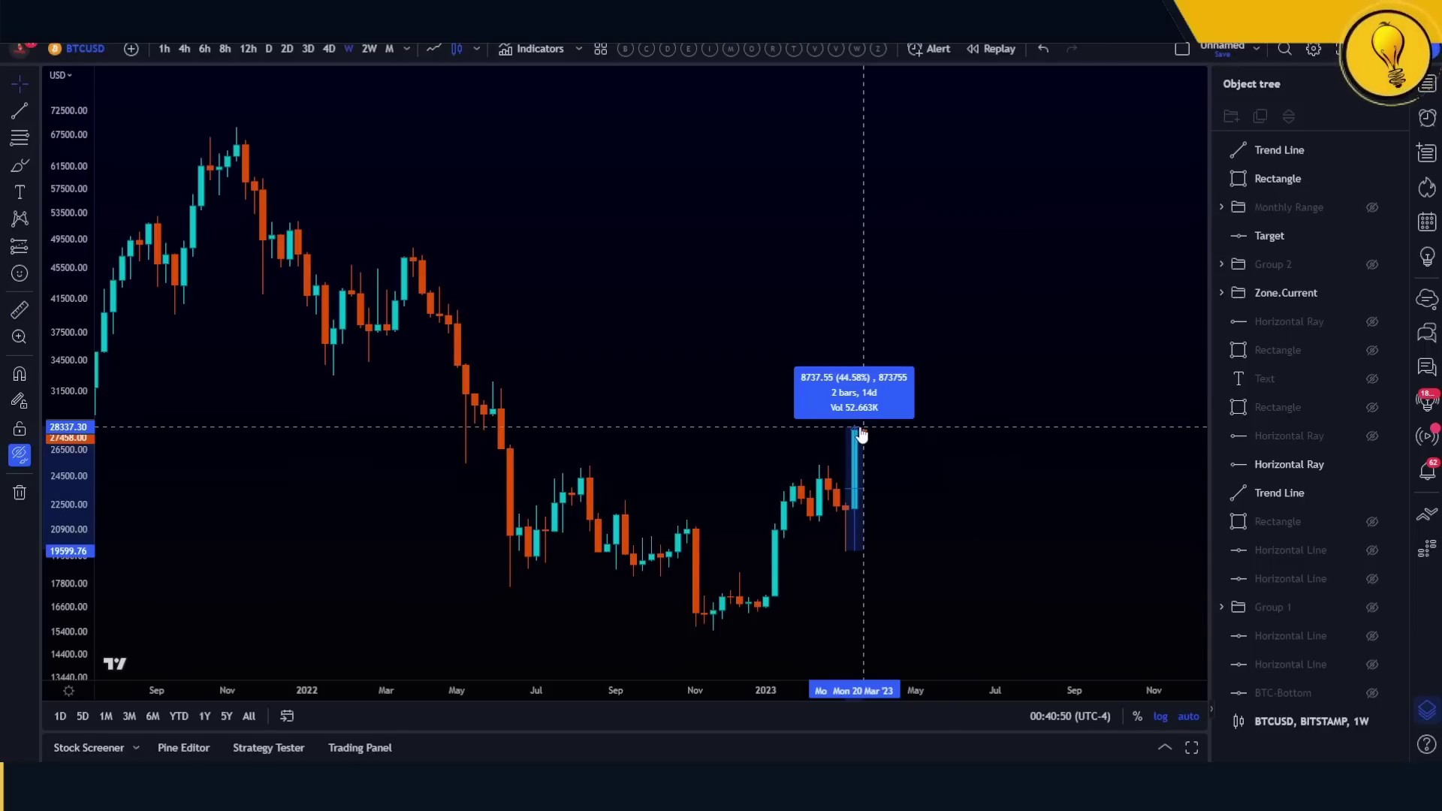
pyautogui.click(931, 504)
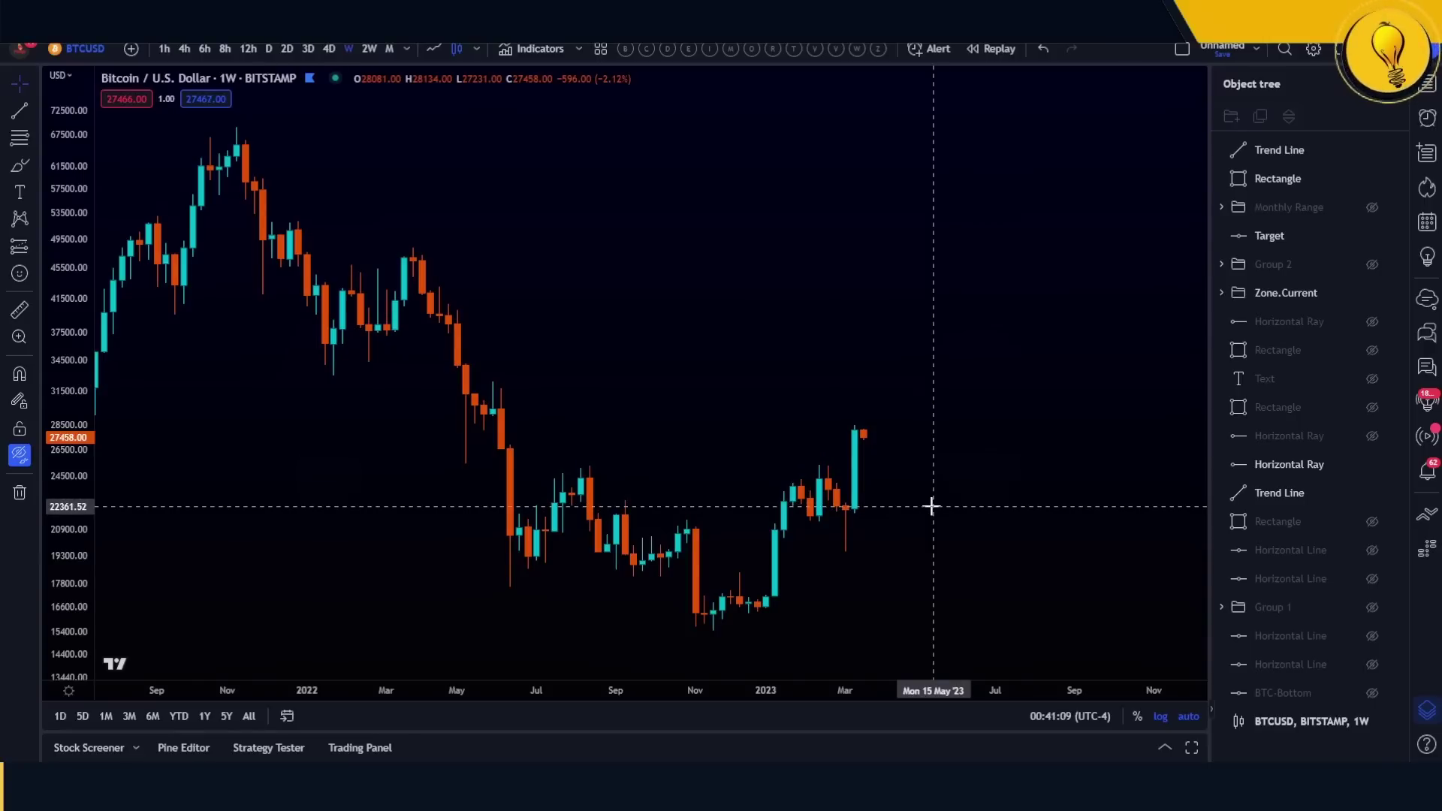
# - Apply the indicator template with Volume, EMA and Mango Ribbon to the weekly chart and show the hidden drawings
pyautogui.click(810, 48)
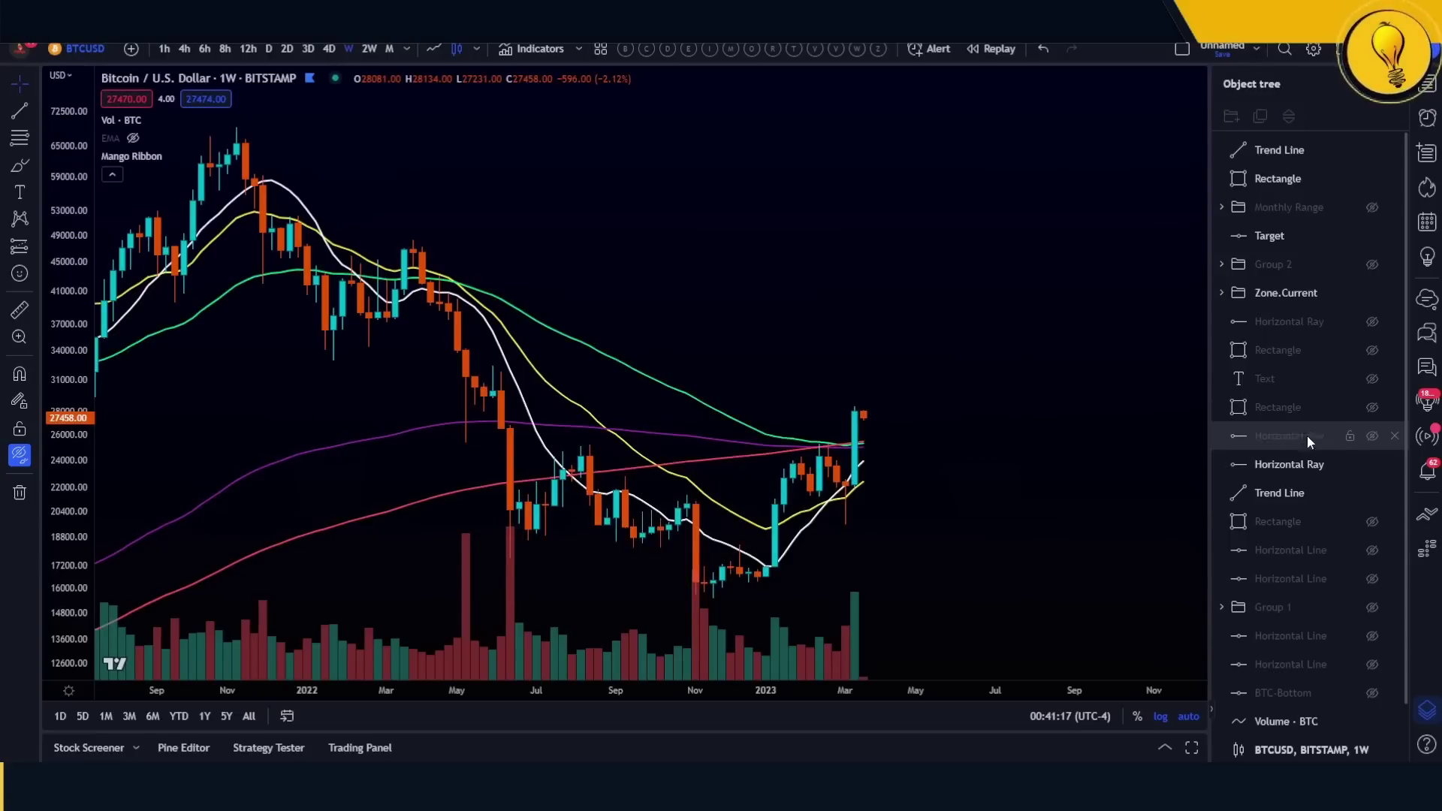
pyautogui.click(20, 455)
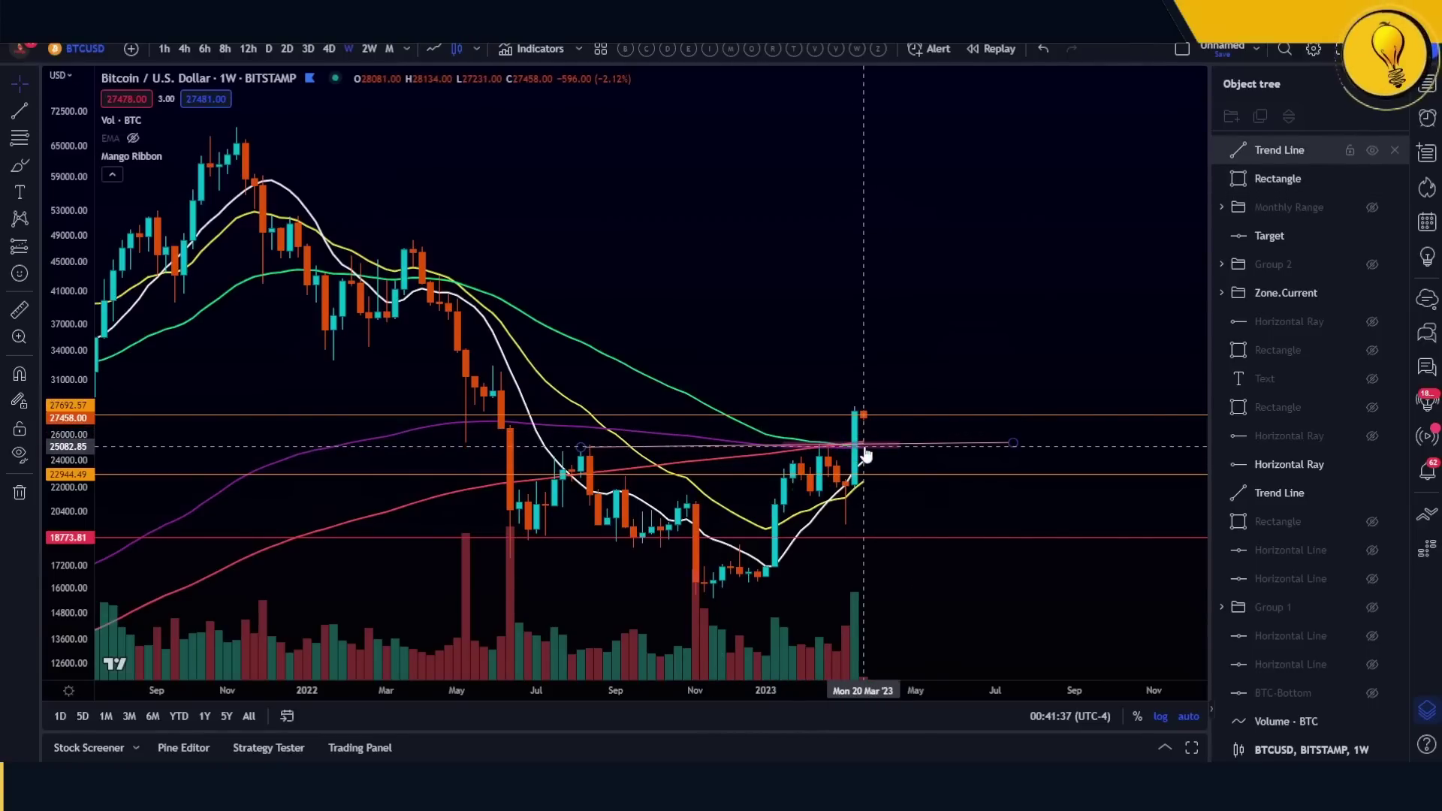
# - Switch the BTCUSD chart to the daily timeframe, focused on the recent candles around the red resistance zone
pyautogui.scroll(1, 774, 543)
pyautogui.scroll(1, 774, 542)
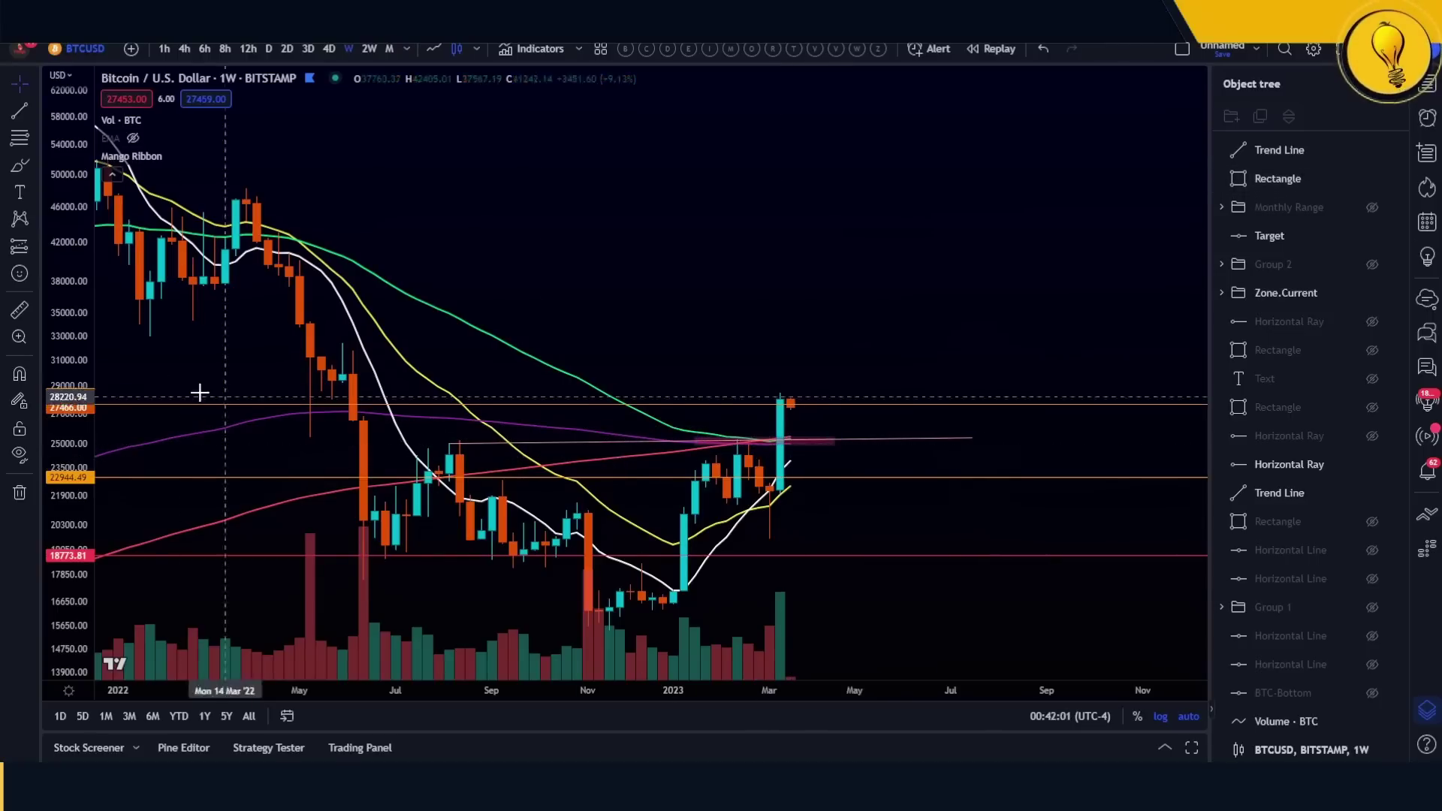
pyautogui.click(20, 336)
pyautogui.moveTo(439, 383); pyautogui.dragTo(1007, 582)
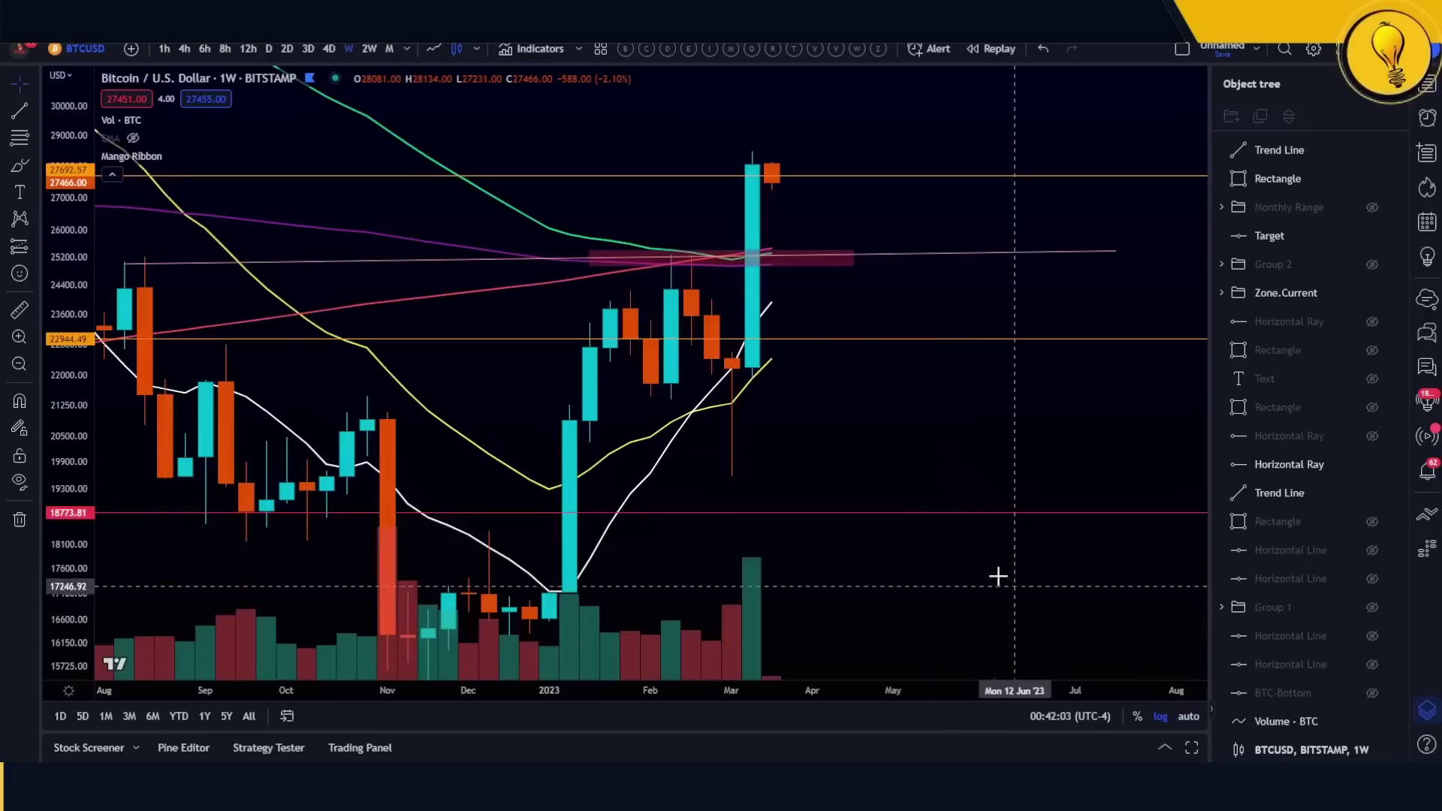
pyautogui.click(269, 51)
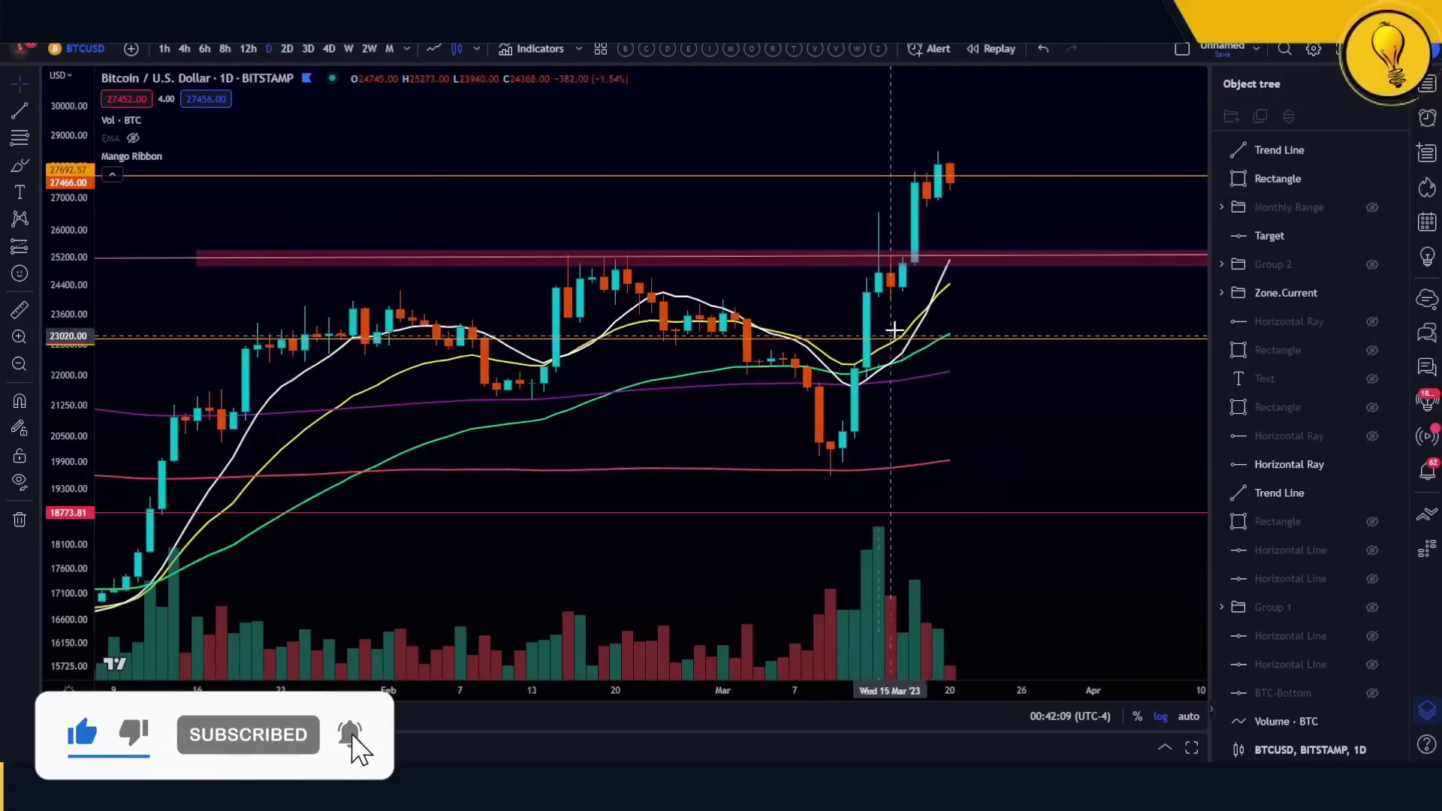
# - Brush a vertical stroke over the 14 March wick, plus a flat line and a rising line around the consolidation candles
pyautogui.click(20, 166)
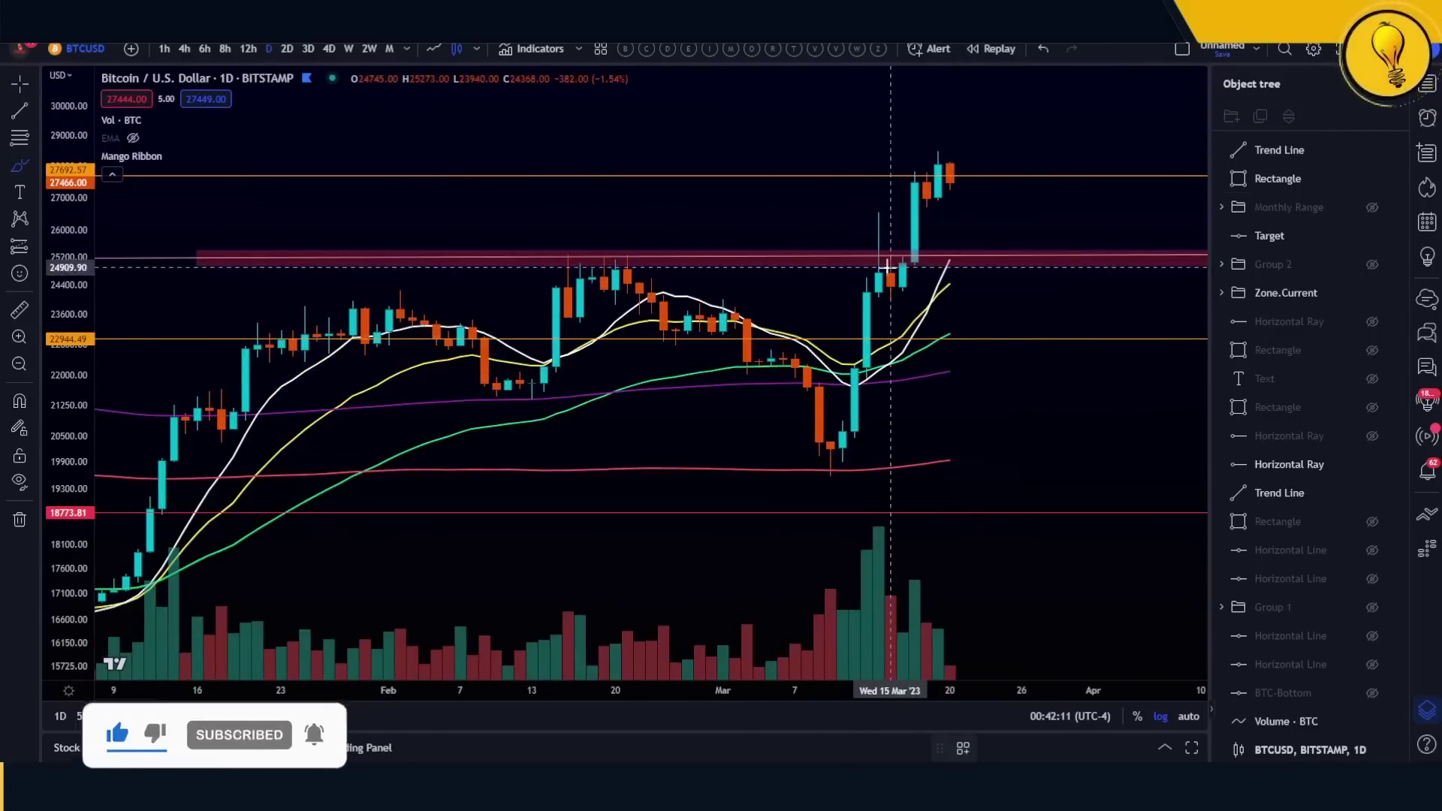
pyautogui.moveTo(878, 294); pyautogui.dragTo(879, 206)
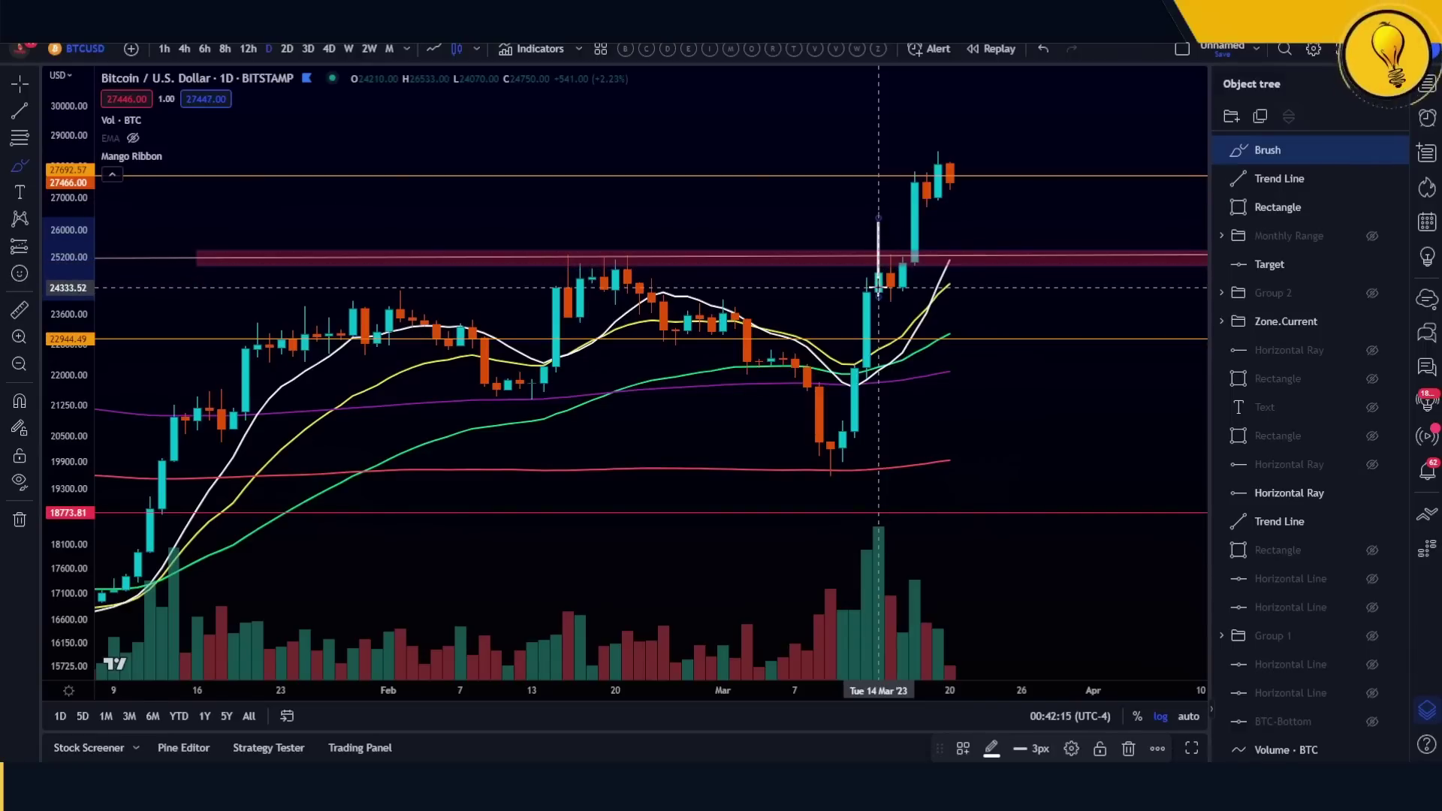
pyautogui.moveTo(898, 265)
pyautogui.mouseDown()
pyautogui.moveTo(844, 281)
pyautogui.moveTo(932, 269)
pyautogui.mouseUp()
pyautogui.press('Delete')
pyautogui.moveTo(867, 303); pyautogui.dragTo(937, 266)
# - Delete the vertical brush stroke on the 14 March candle, keeping the two consolidation lines
pyautogui.click(19, 337)
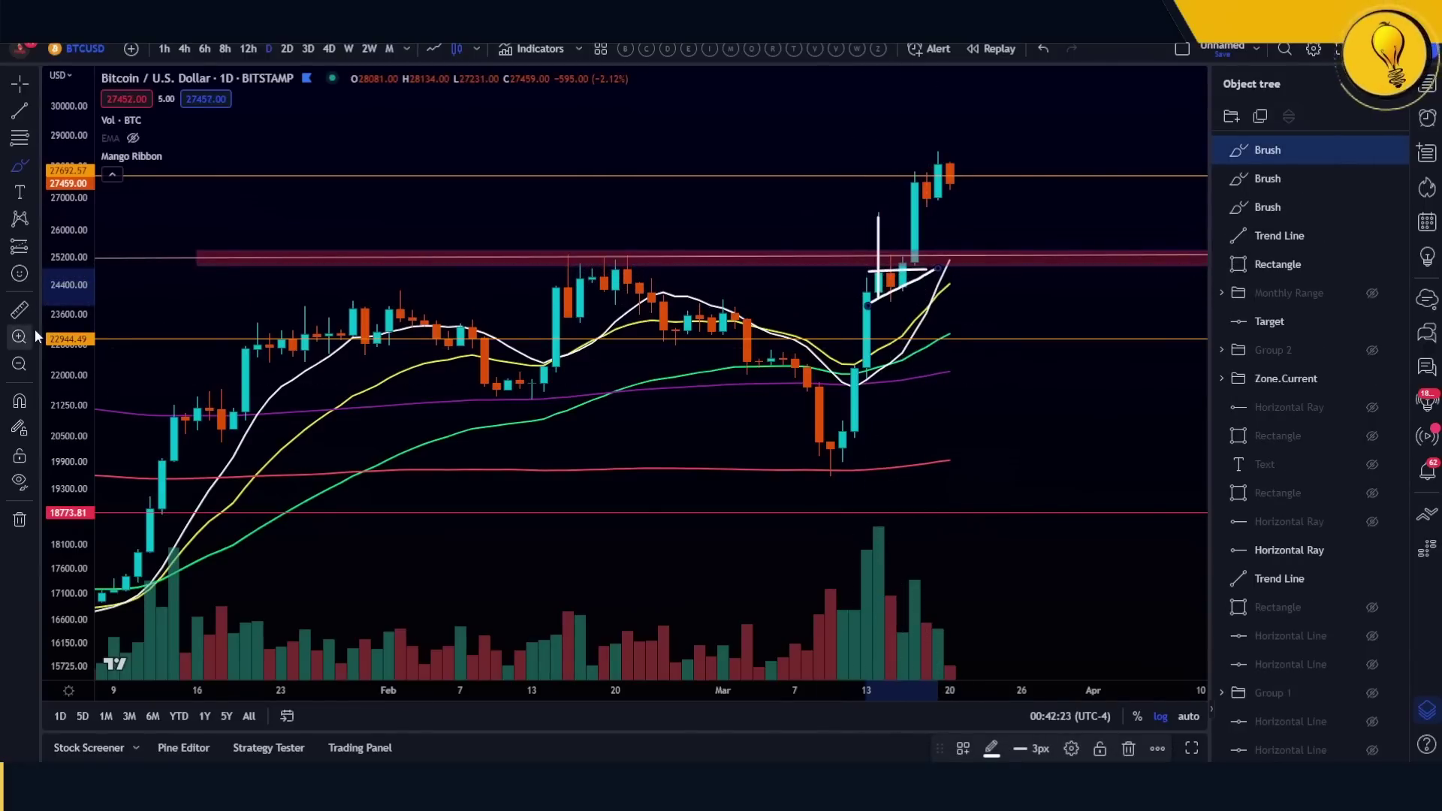
pyautogui.moveTo(676, 223); pyautogui.dragTo(1032, 335)
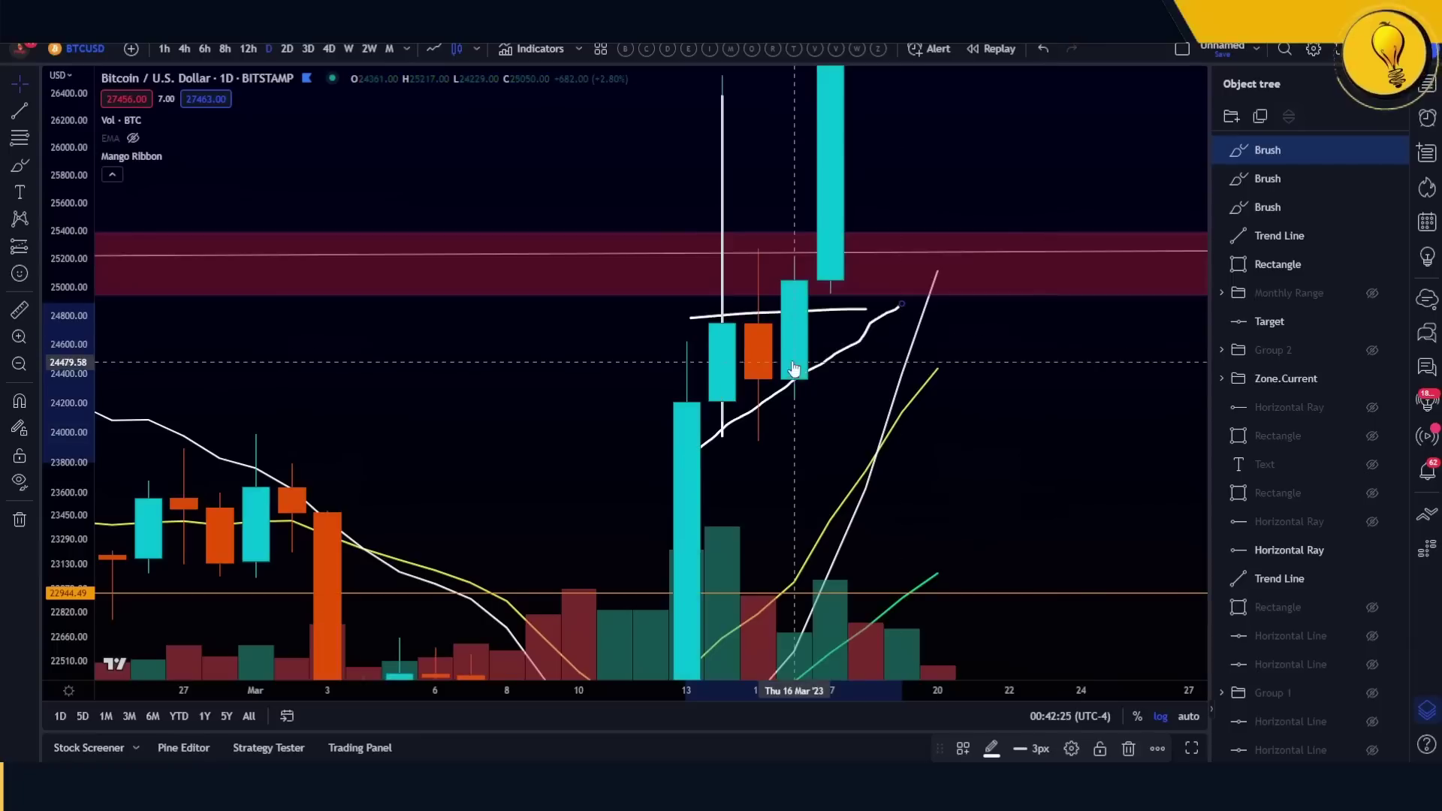
pyautogui.click(724, 296)
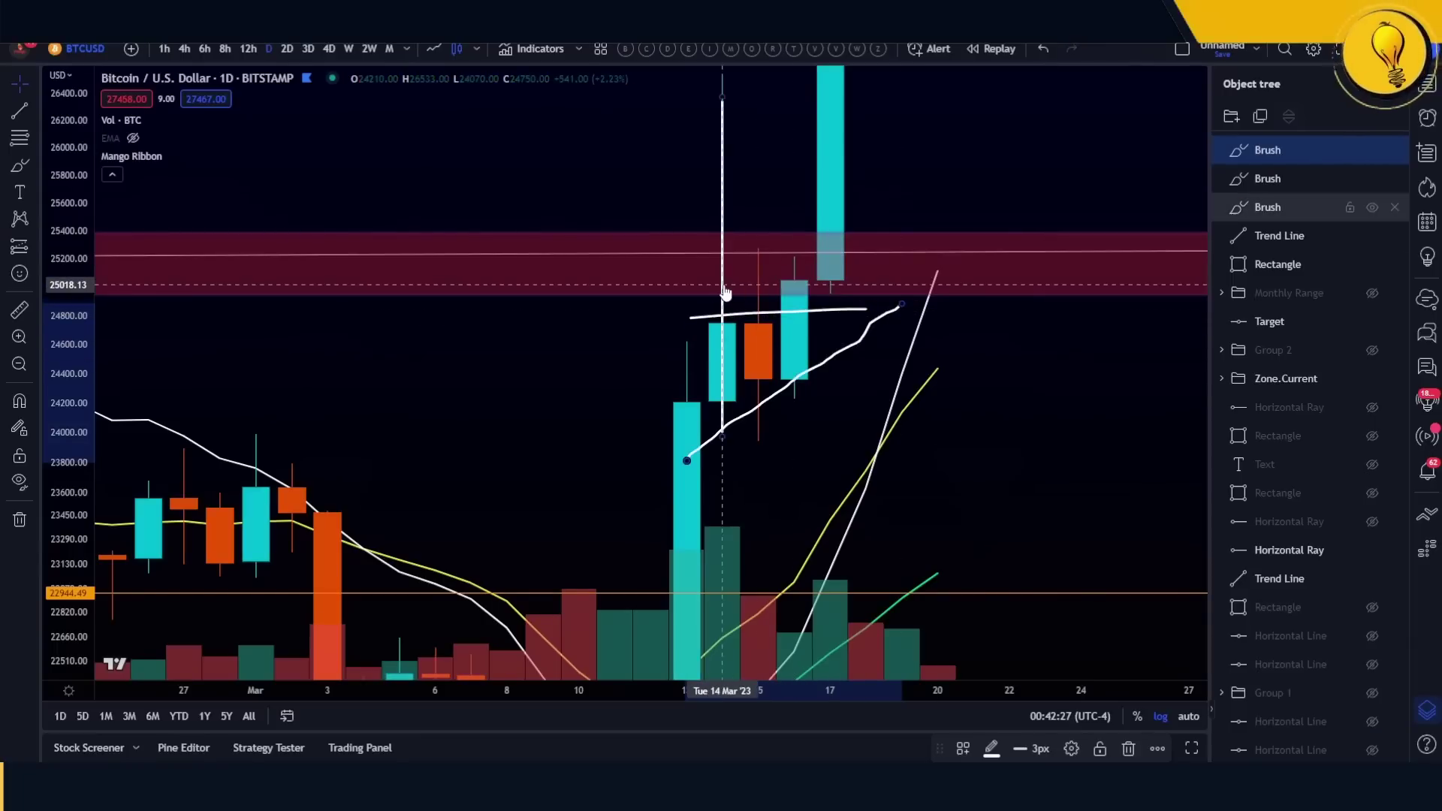
pyautogui.press('Delete')
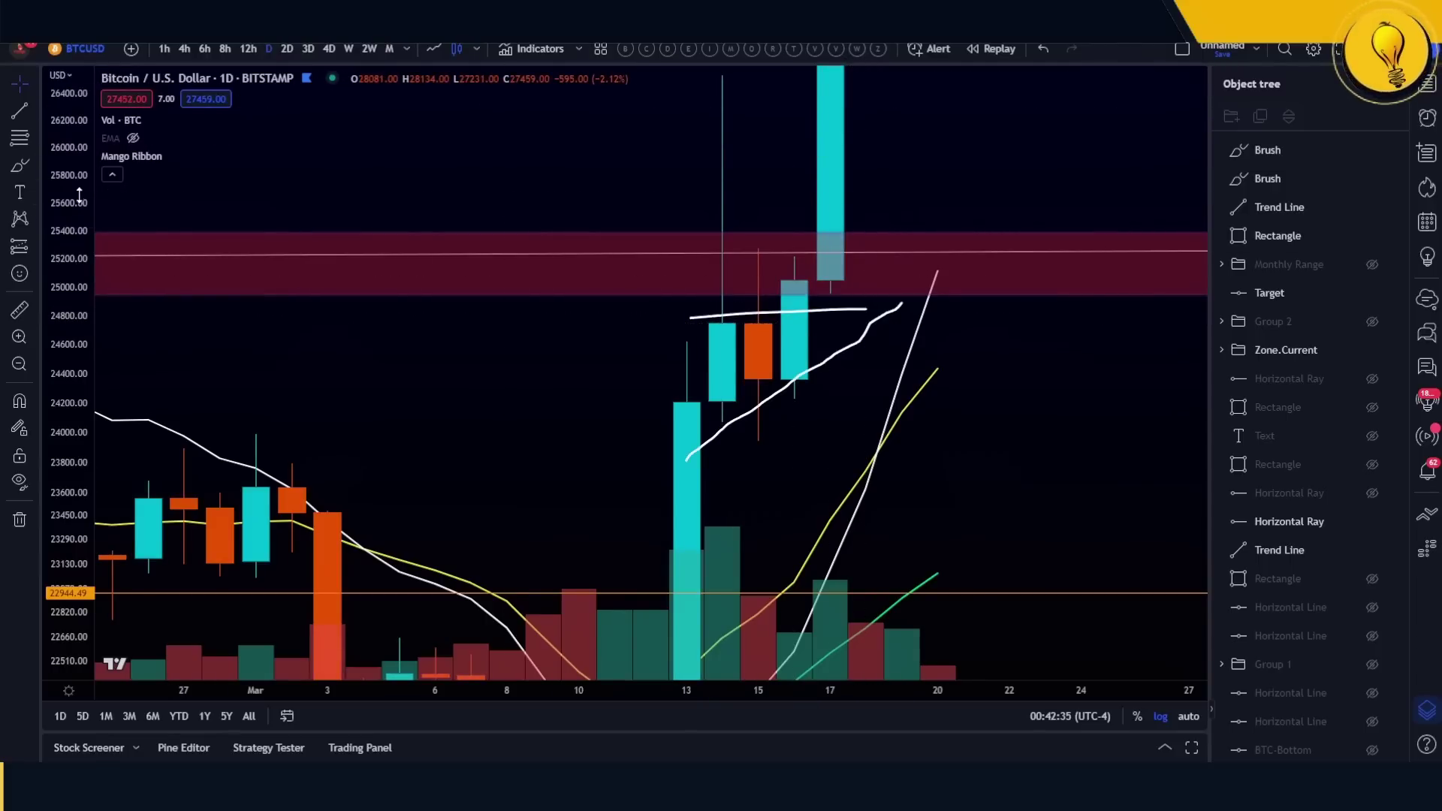
pyautogui.moveTo(79, 197); pyautogui.dragTo(98, 387)
pyautogui.scroll(-5, 898, 494)
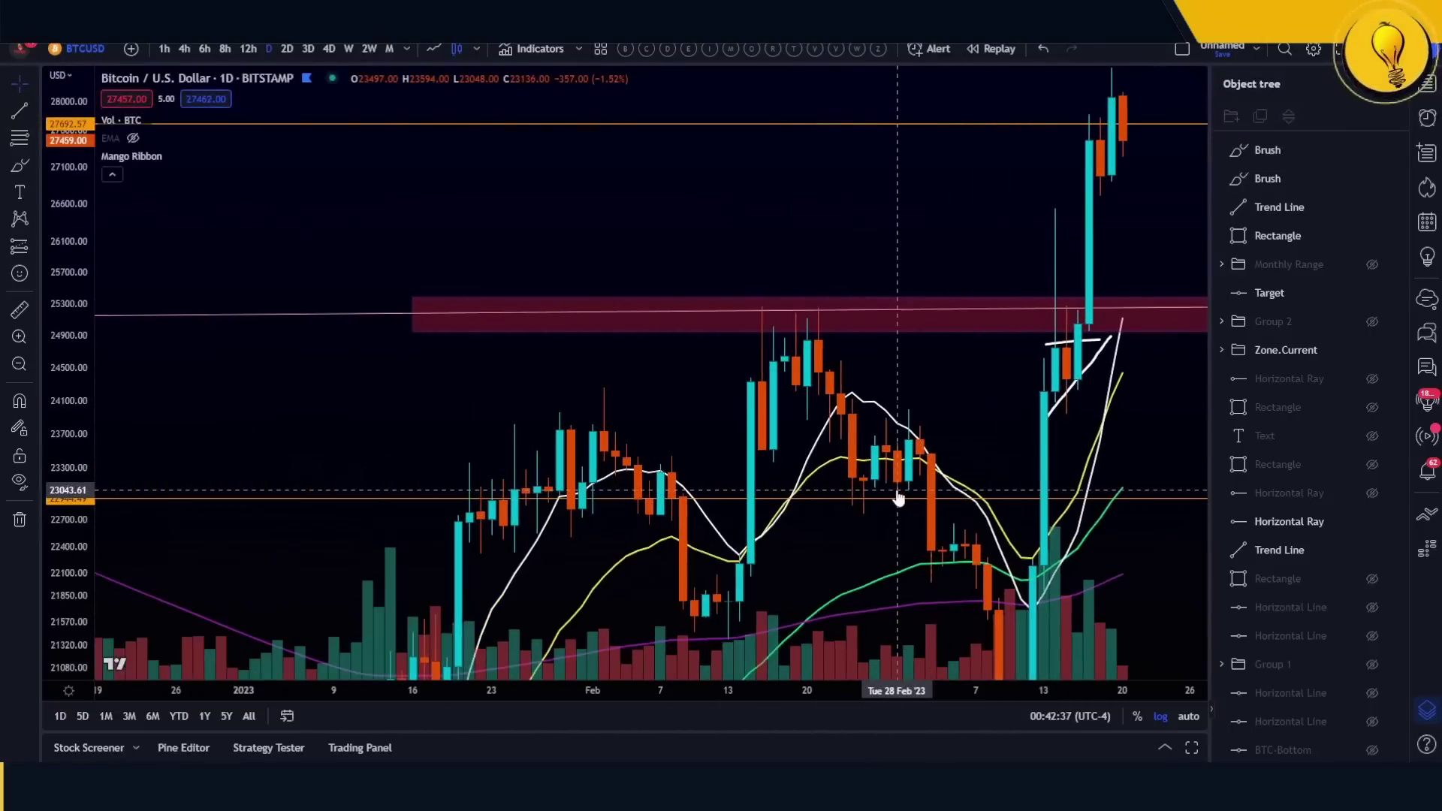
# - Switch the BTCUSD chart back to the weekly timeframe and turn on automatic scaling of the price axis
pyautogui.scroll(1, 885, 495)
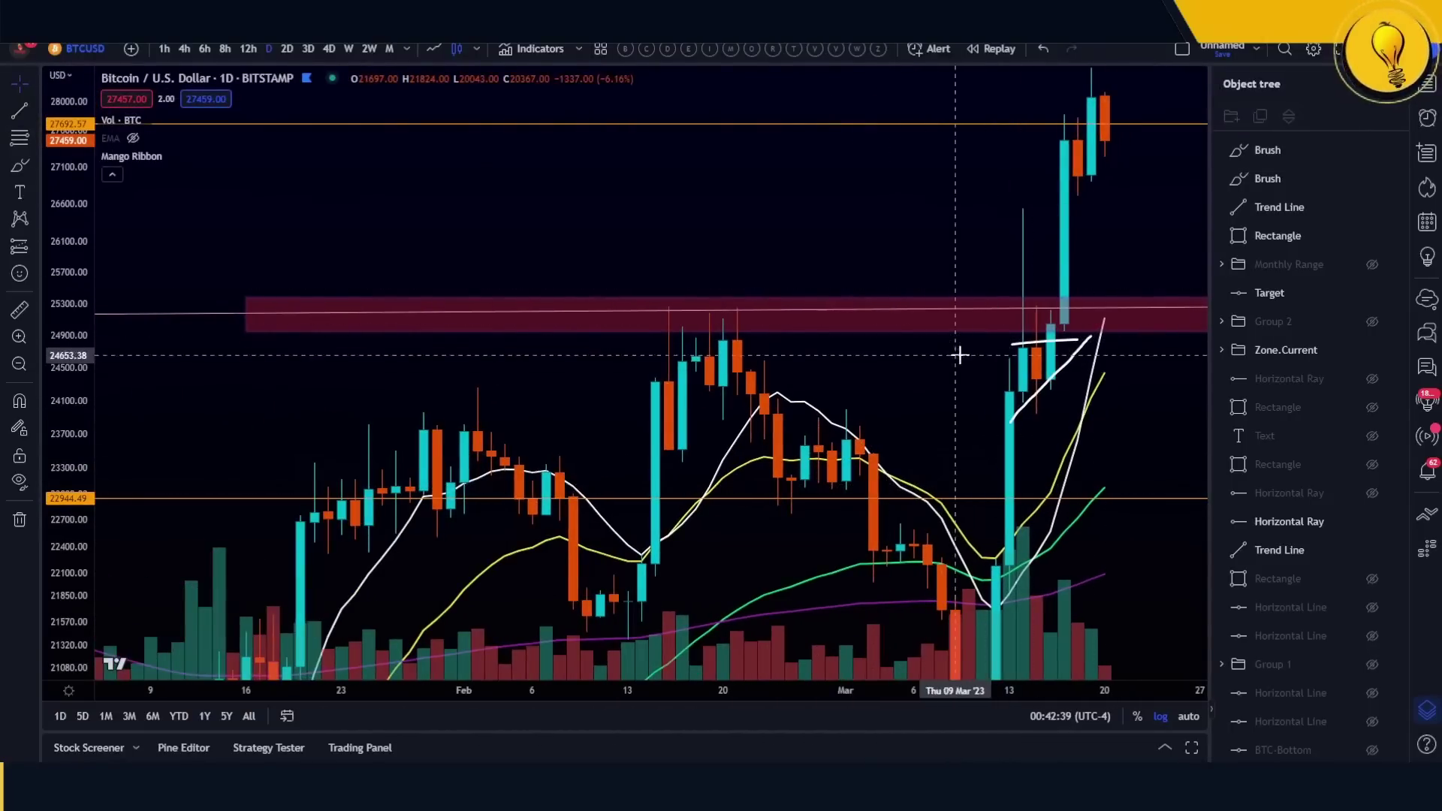
pyautogui.click(349, 50)
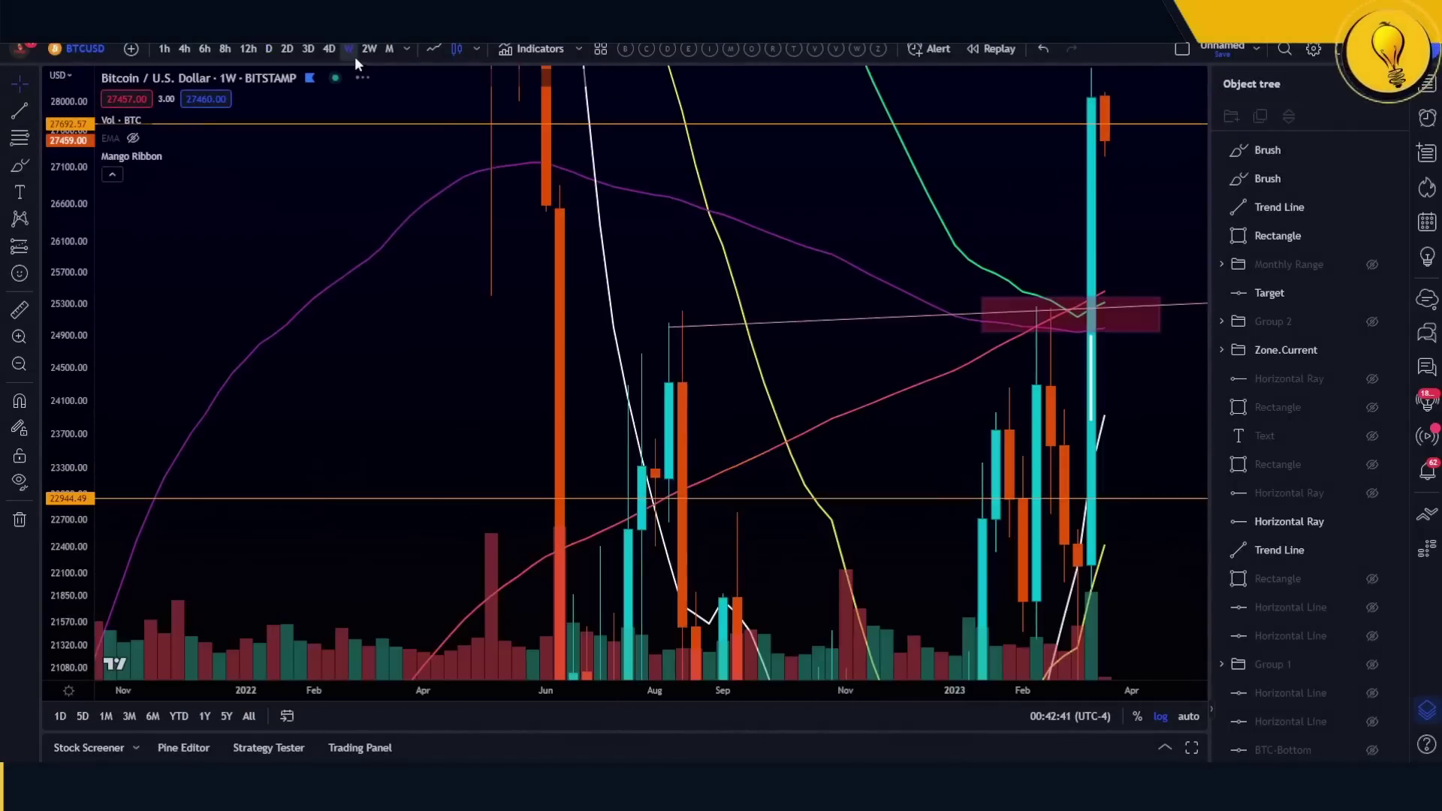
pyautogui.click(1189, 716)
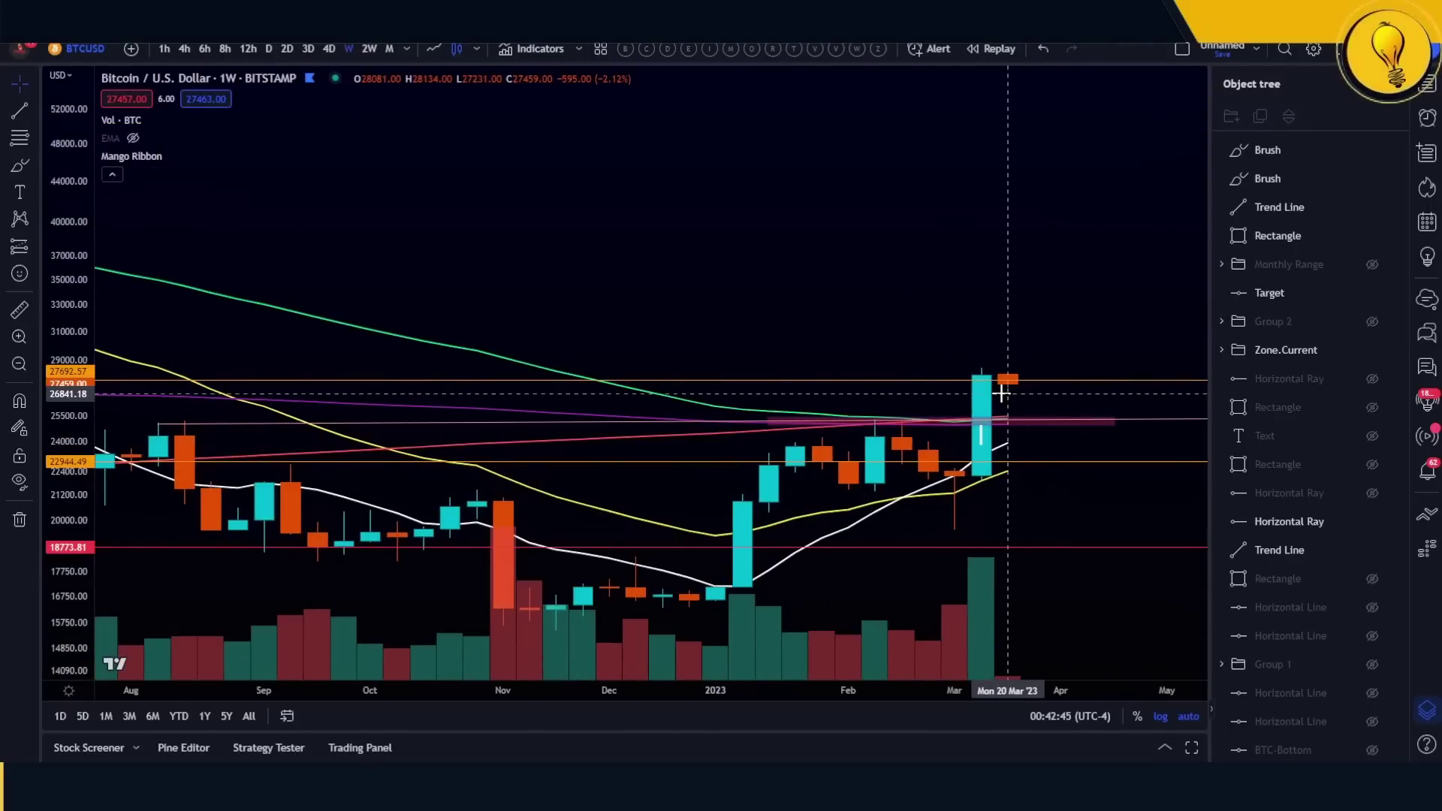
pyautogui.click(1013, 426)
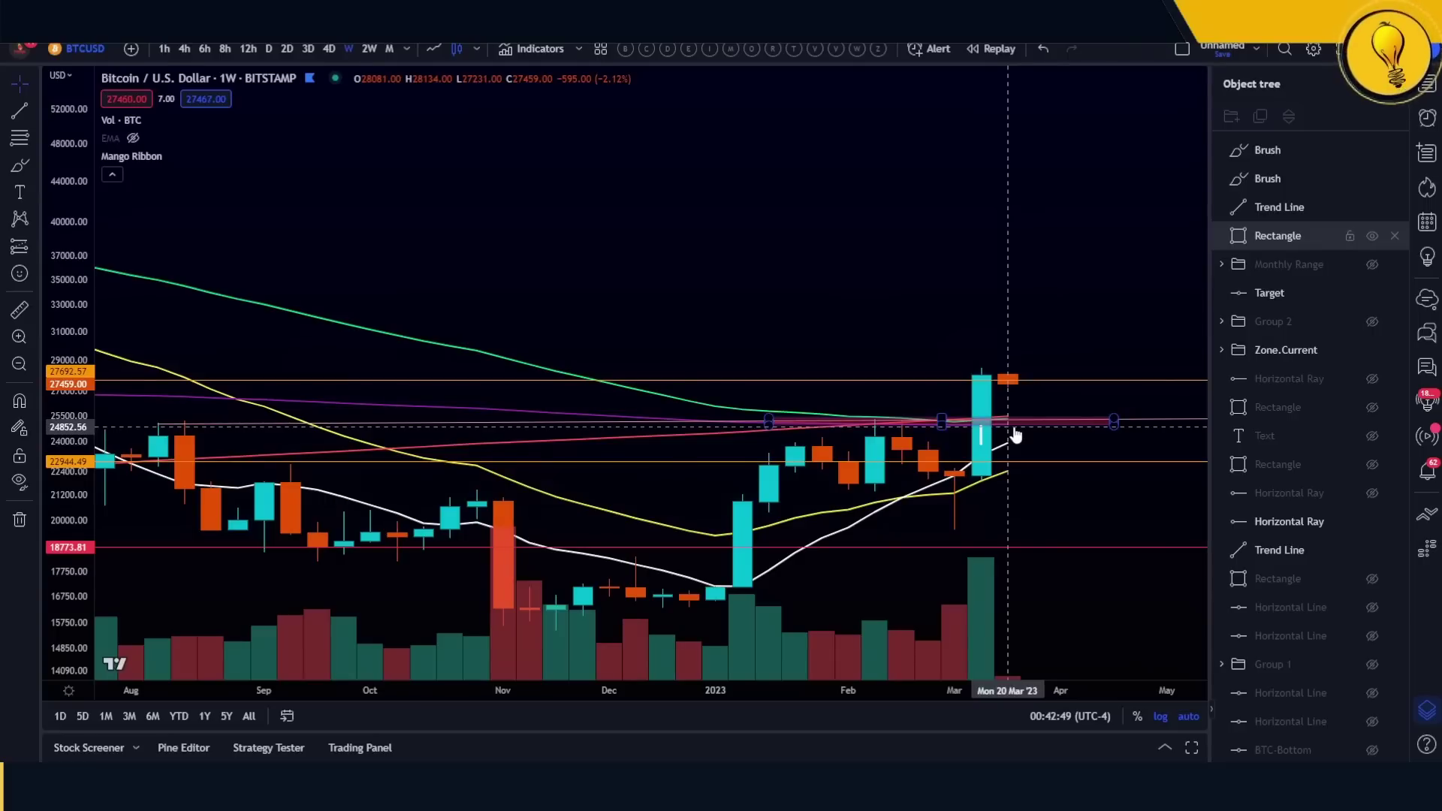
pyautogui.click(1011, 451)
# - Hide all drawings and view the weekly candles with their moving averages from late 2018 to March 2023
pyautogui.scroll(-10, 864, 450)
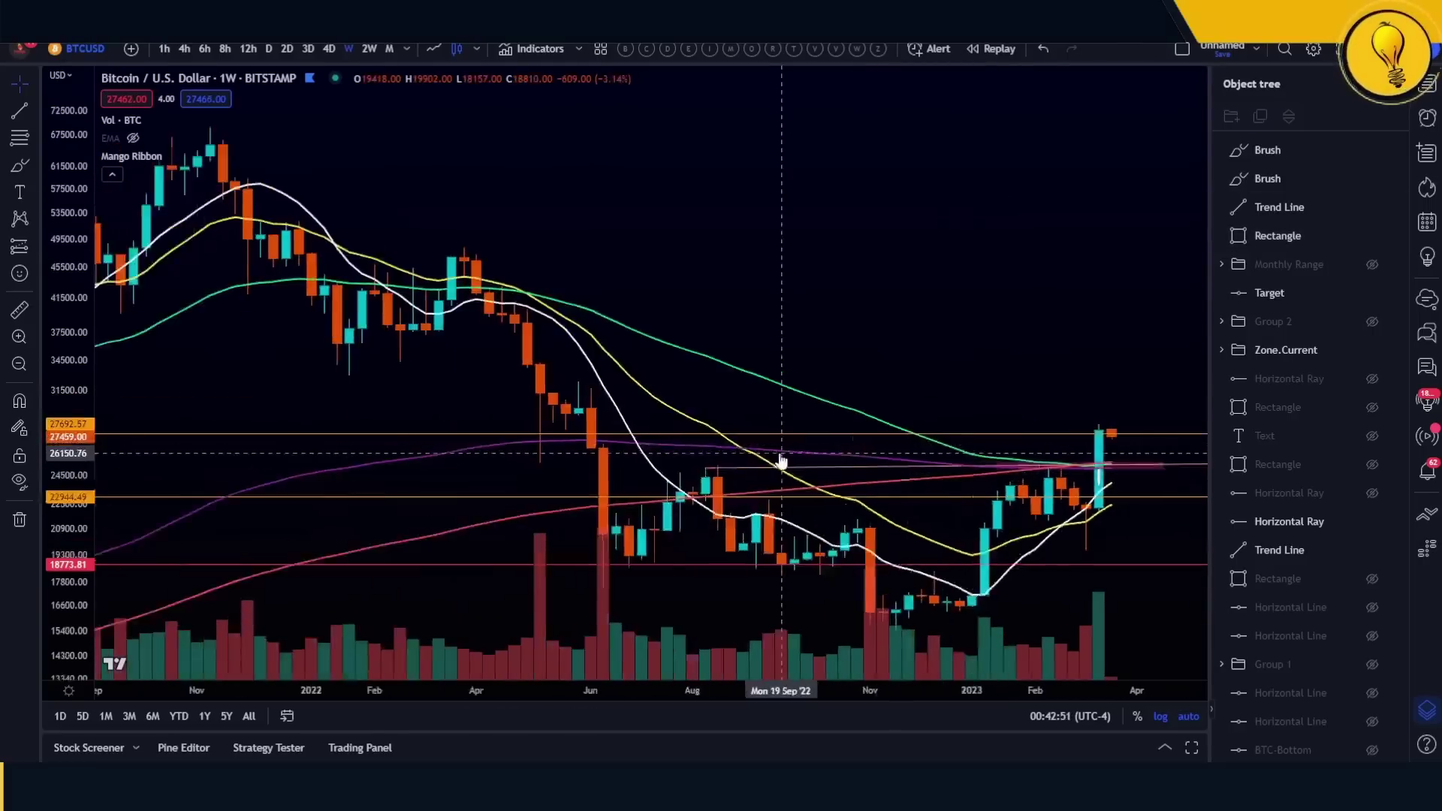
pyautogui.scroll(-2, 776, 453)
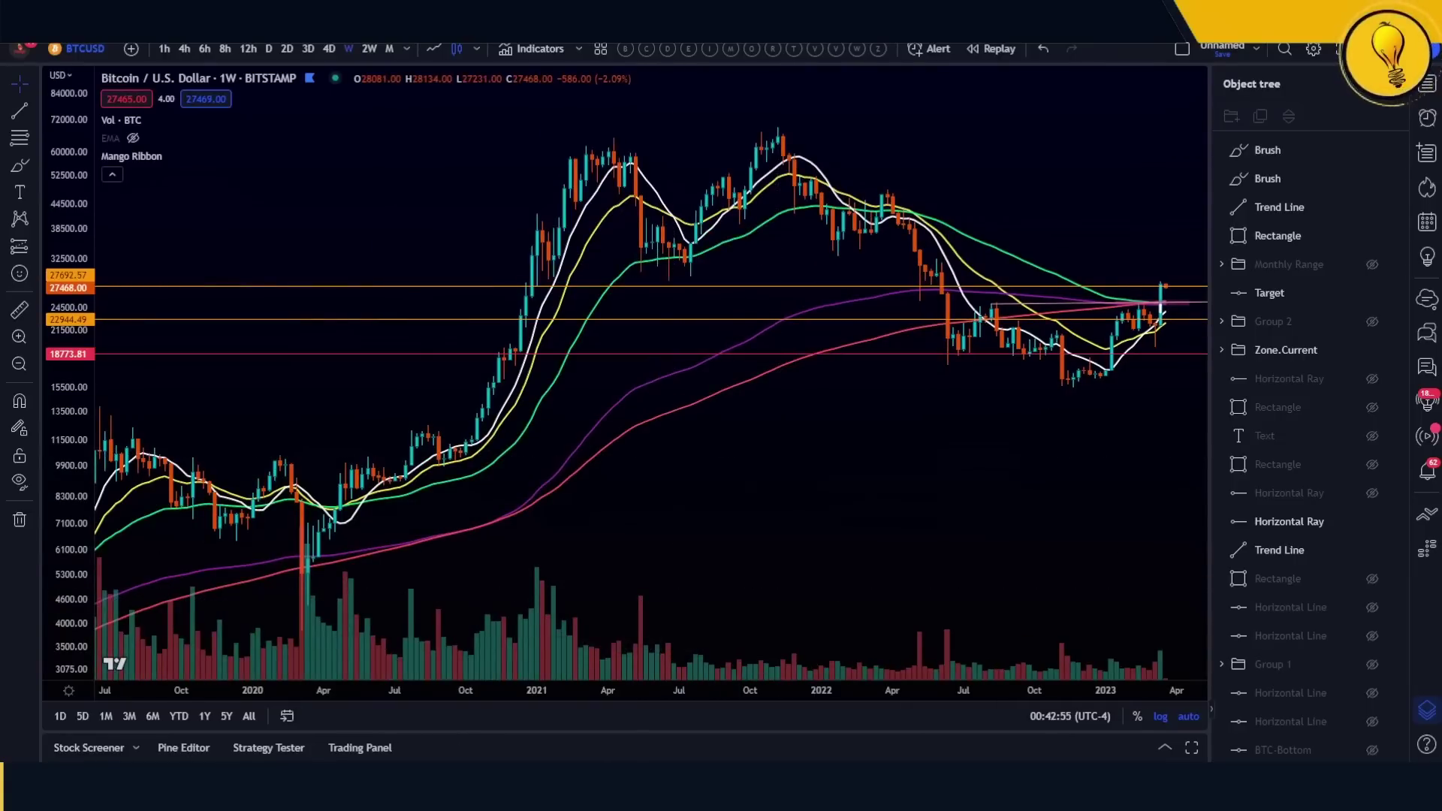
pyautogui.click(20, 481)
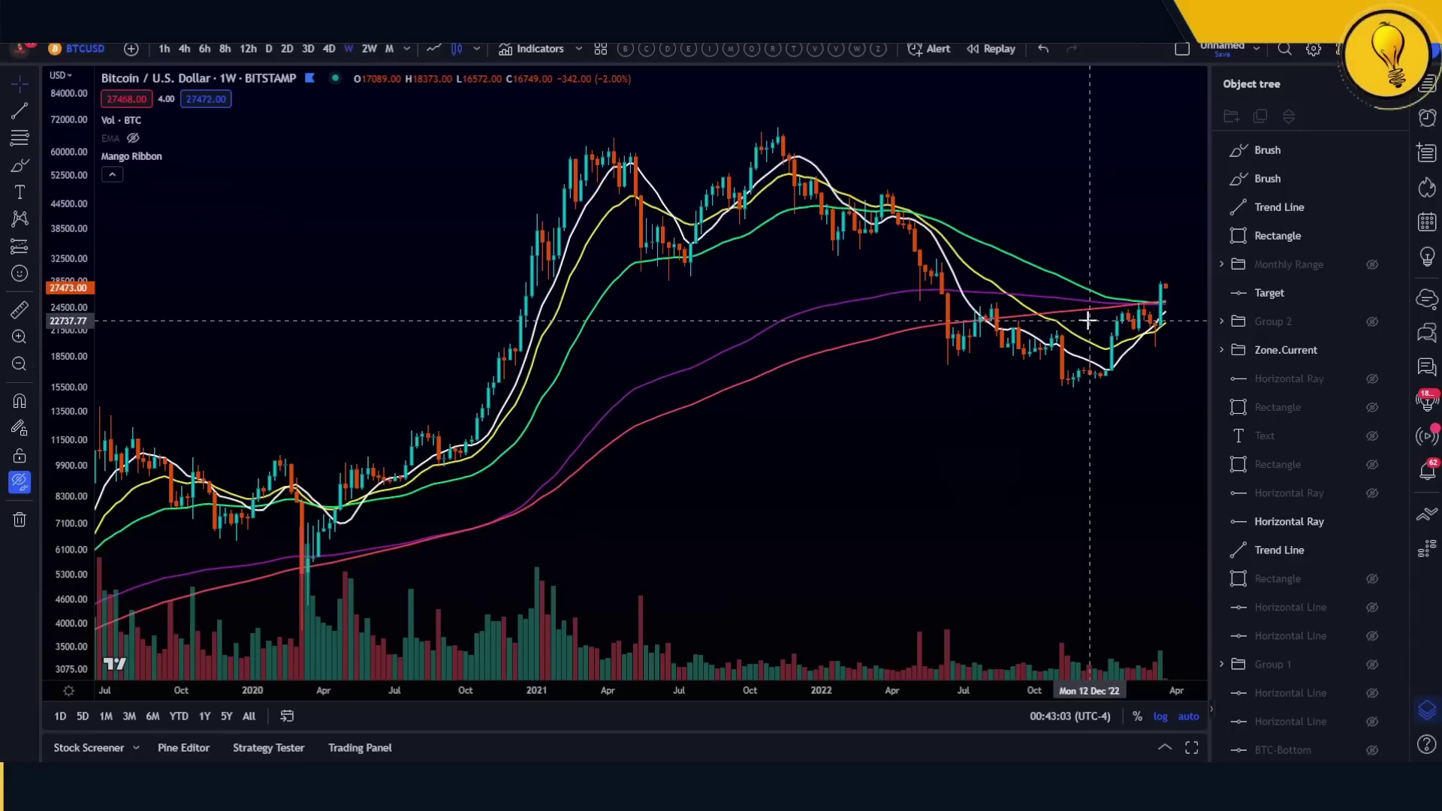
pyautogui.scroll(-2, 653, 322)
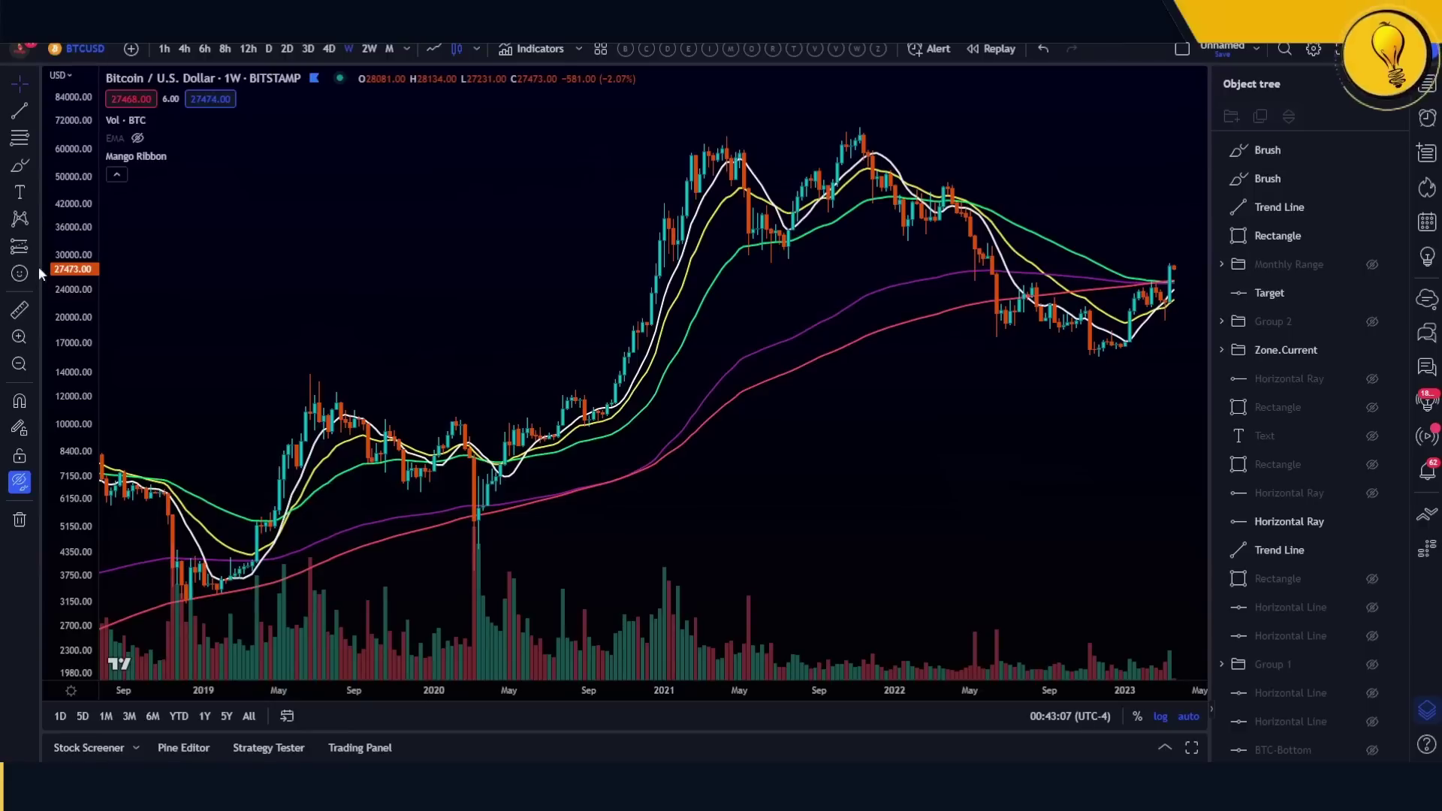
# - Brush a small circle around the March 2020 low with an arrow pointing at it, plus a wide ellipse around the 2018–2019 bottom
pyautogui.click(20, 165)
pyautogui.moveTo(481, 498)
pyautogui.mouseDown()
pyautogui.moveTo(449, 526)
pyautogui.moveTo(497, 520)
pyautogui.moveTo(490, 504)
pyautogui.mouseUp()
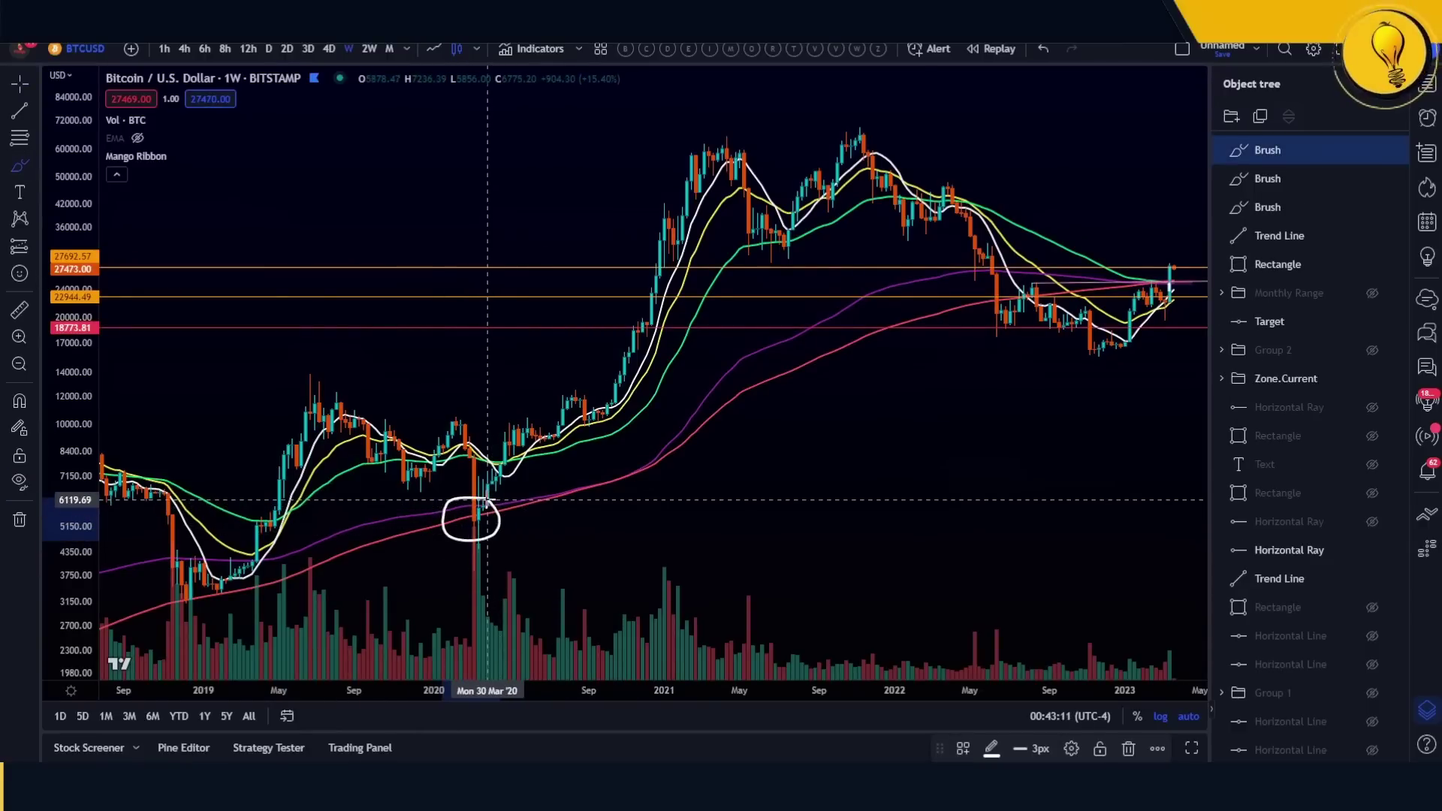
pyautogui.scroll(-2, 380, 538)
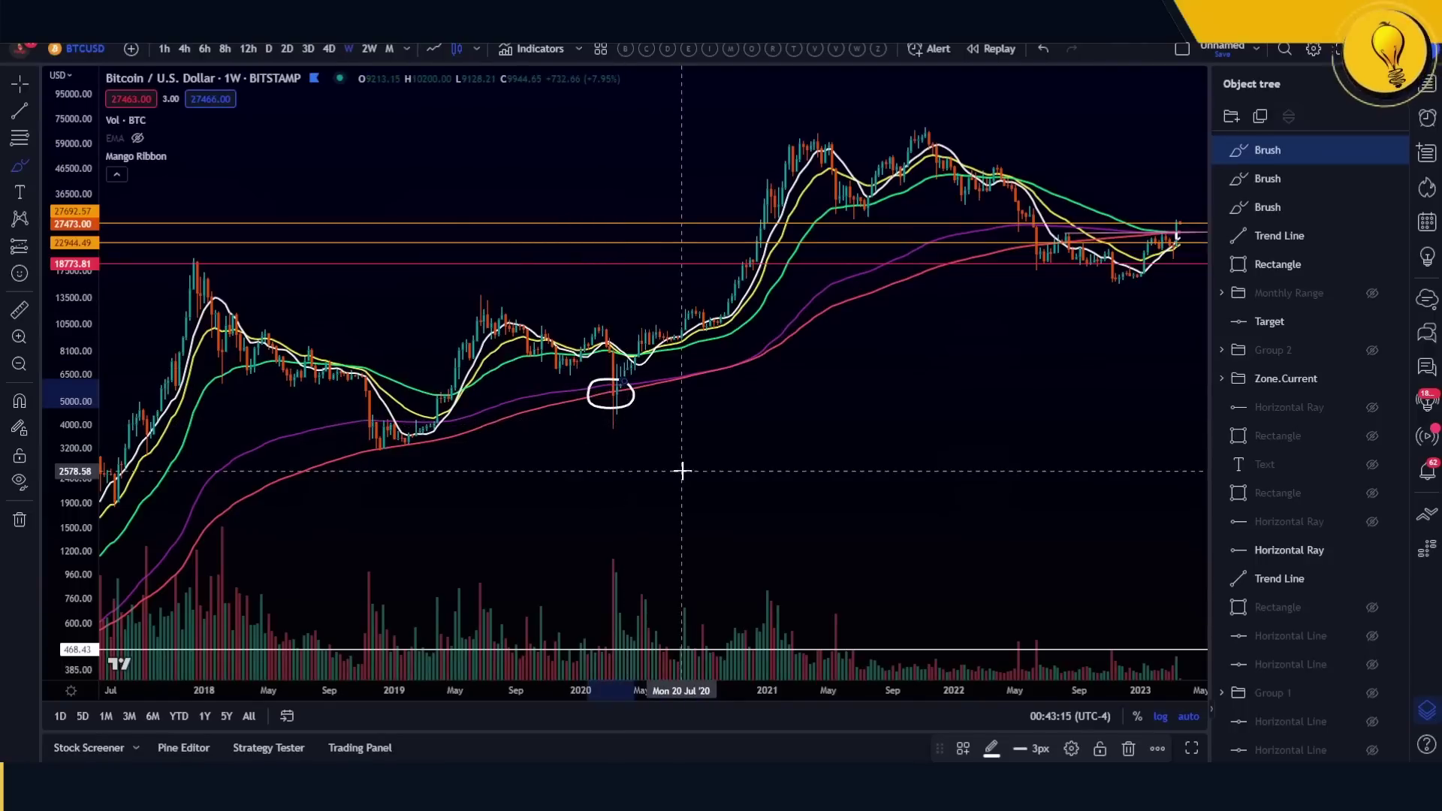
pyautogui.moveTo(679, 469); pyautogui.dragTo(658, 428)
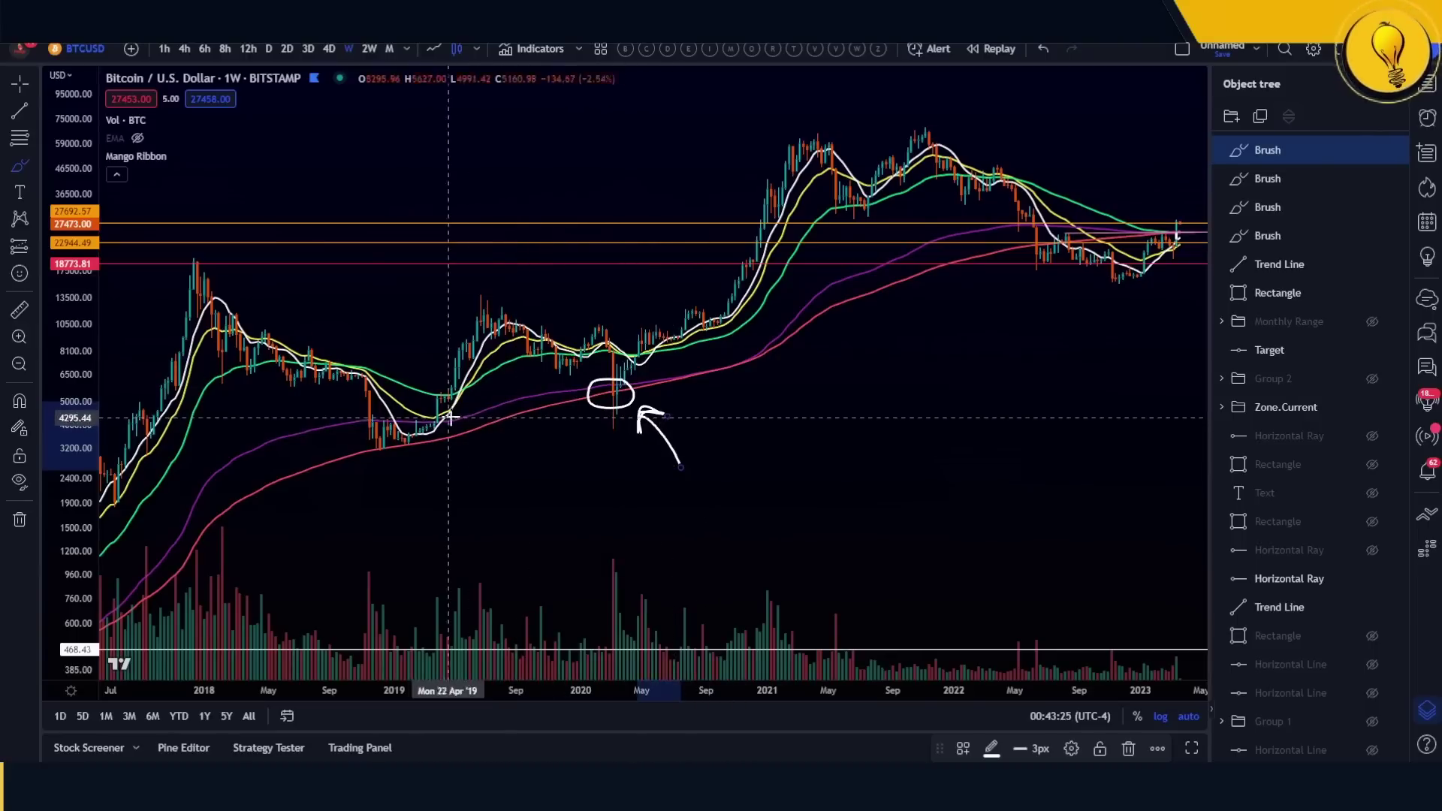
pyautogui.moveTo(450, 418)
pyautogui.mouseDown()
pyautogui.moveTo(319, 421)
pyautogui.moveTo(347, 471)
pyautogui.moveTo(502, 420)
pyautogui.mouseUp()
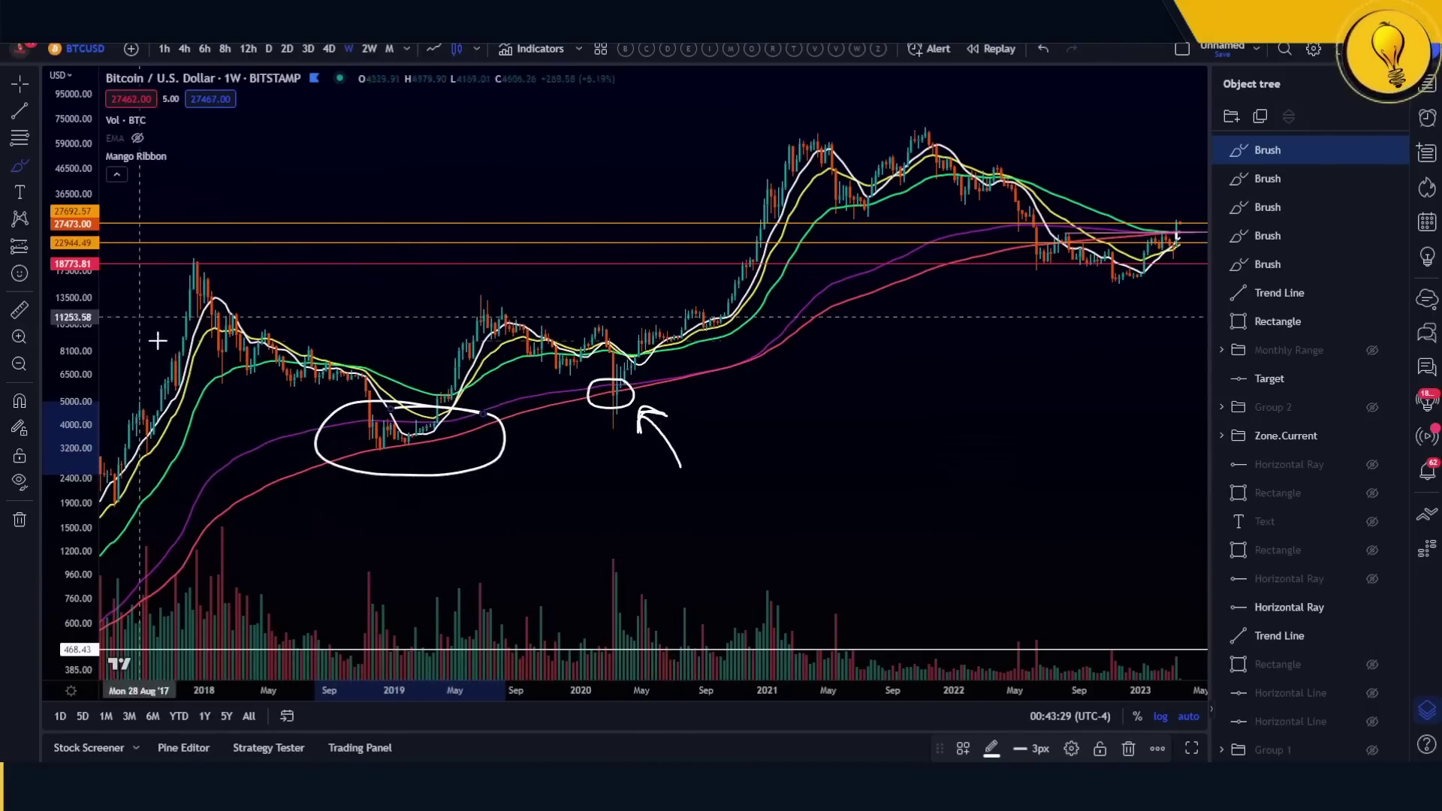
pyautogui.click(20, 82)
# - Turn off the white MA 1 and yellow EMA 1 lines in the Mango Ribbon style settings
pyautogui.moveTo(297, 380)
pyautogui.mouseDown()
pyautogui.moveTo(483, 380)
pyautogui.moveTo(709, 465)
pyautogui.mouseUp()
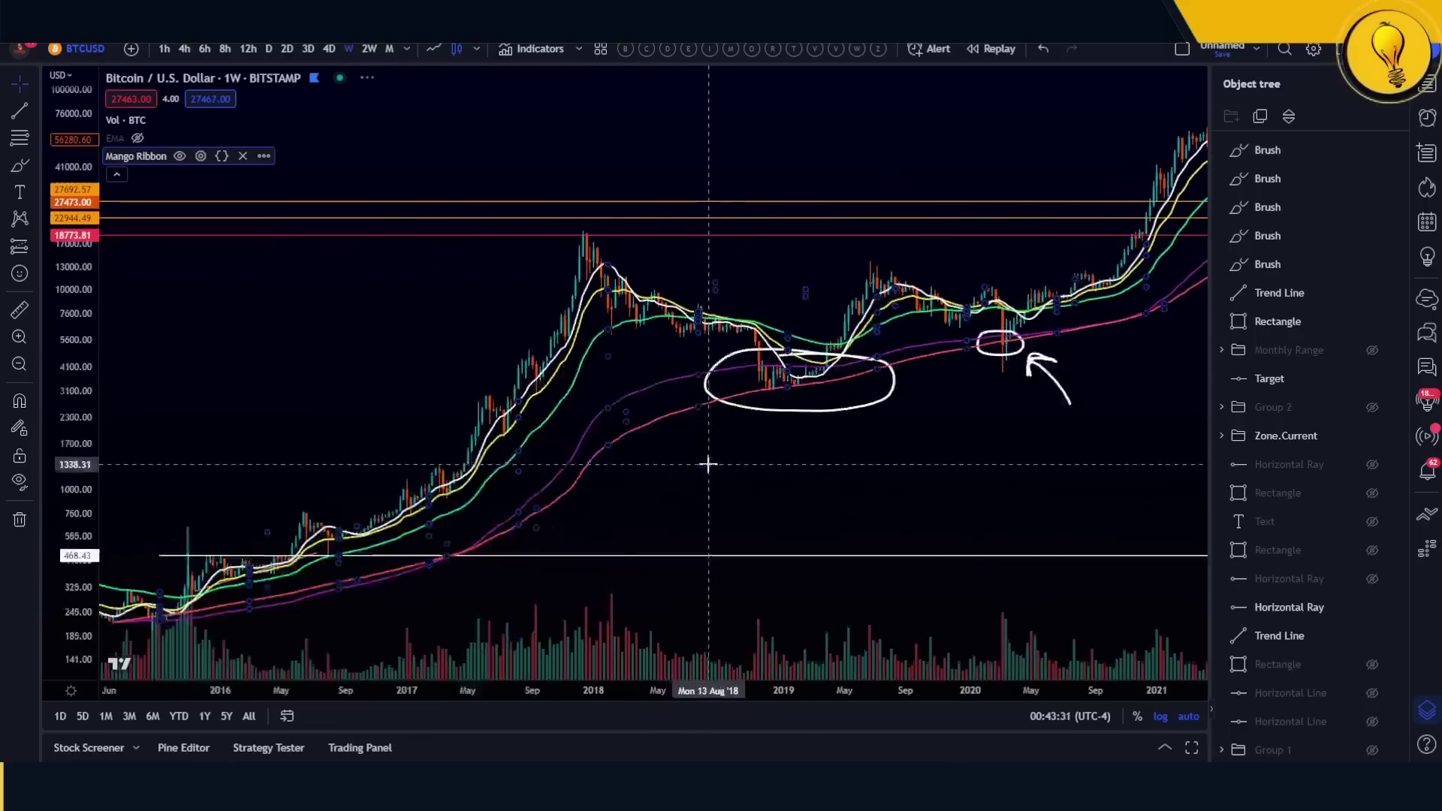
pyautogui.scroll(3, 709, 464)
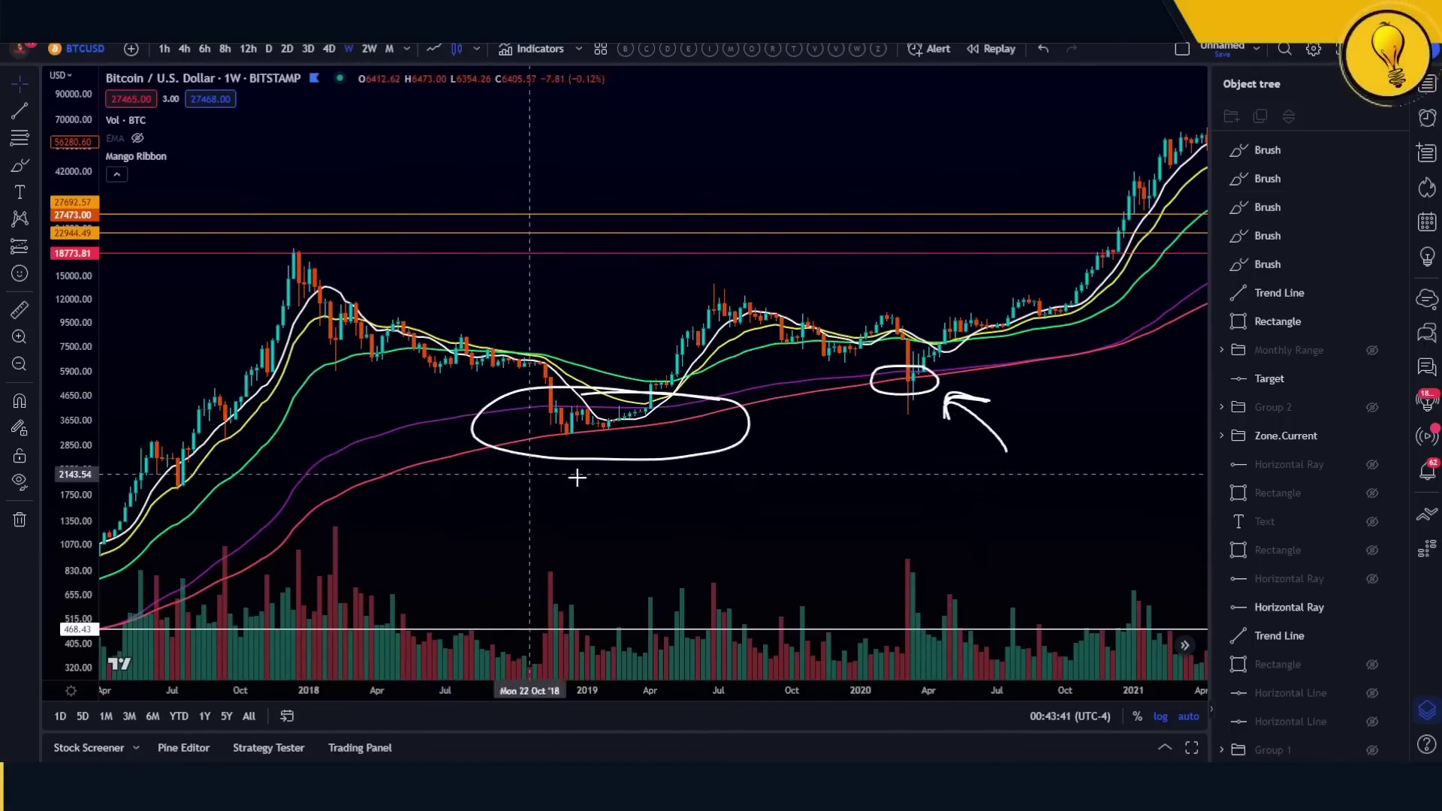
pyautogui.moveTo(76, 496); pyautogui.dragTo(75, 458)
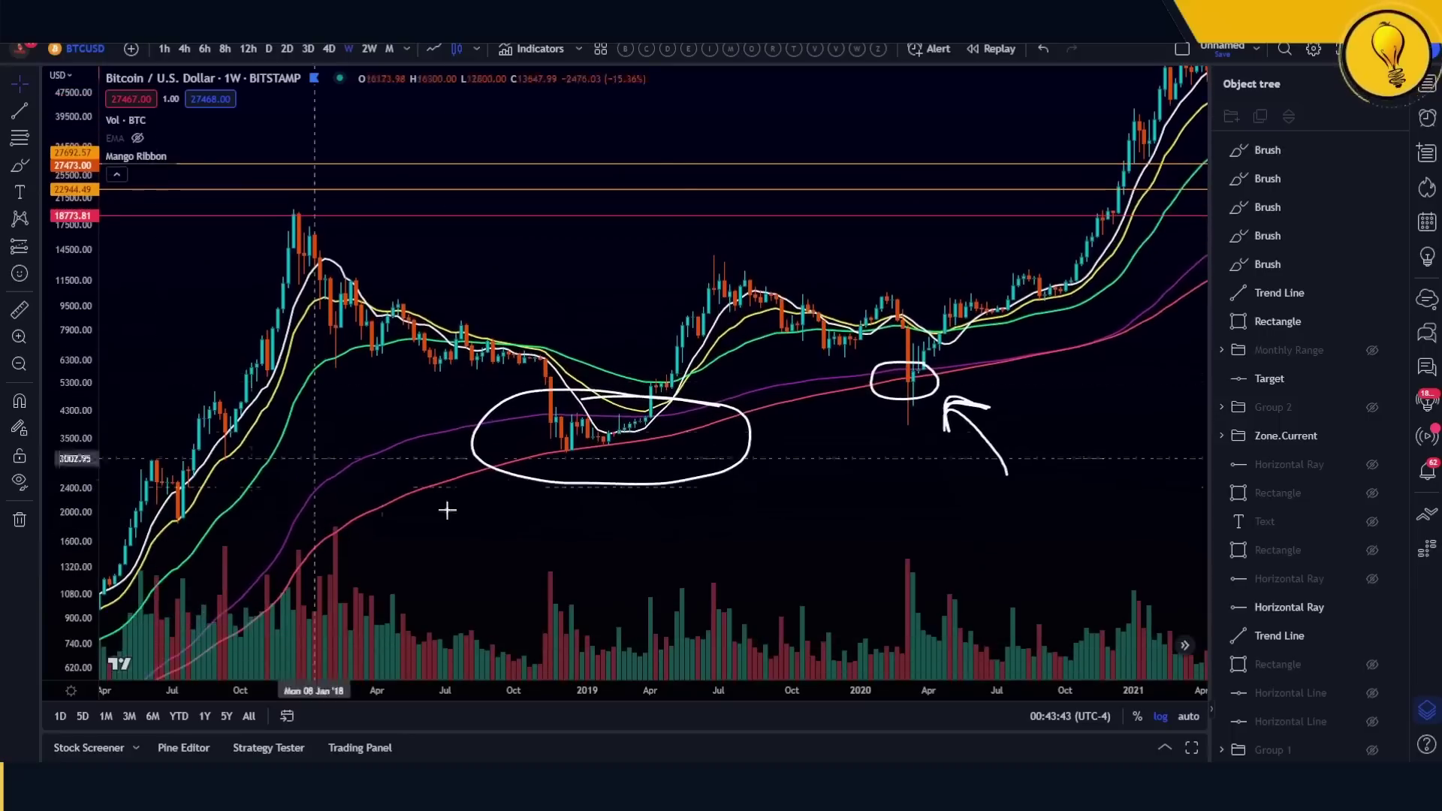
pyautogui.moveTo(702, 563); pyautogui.dragTo(676, 428)
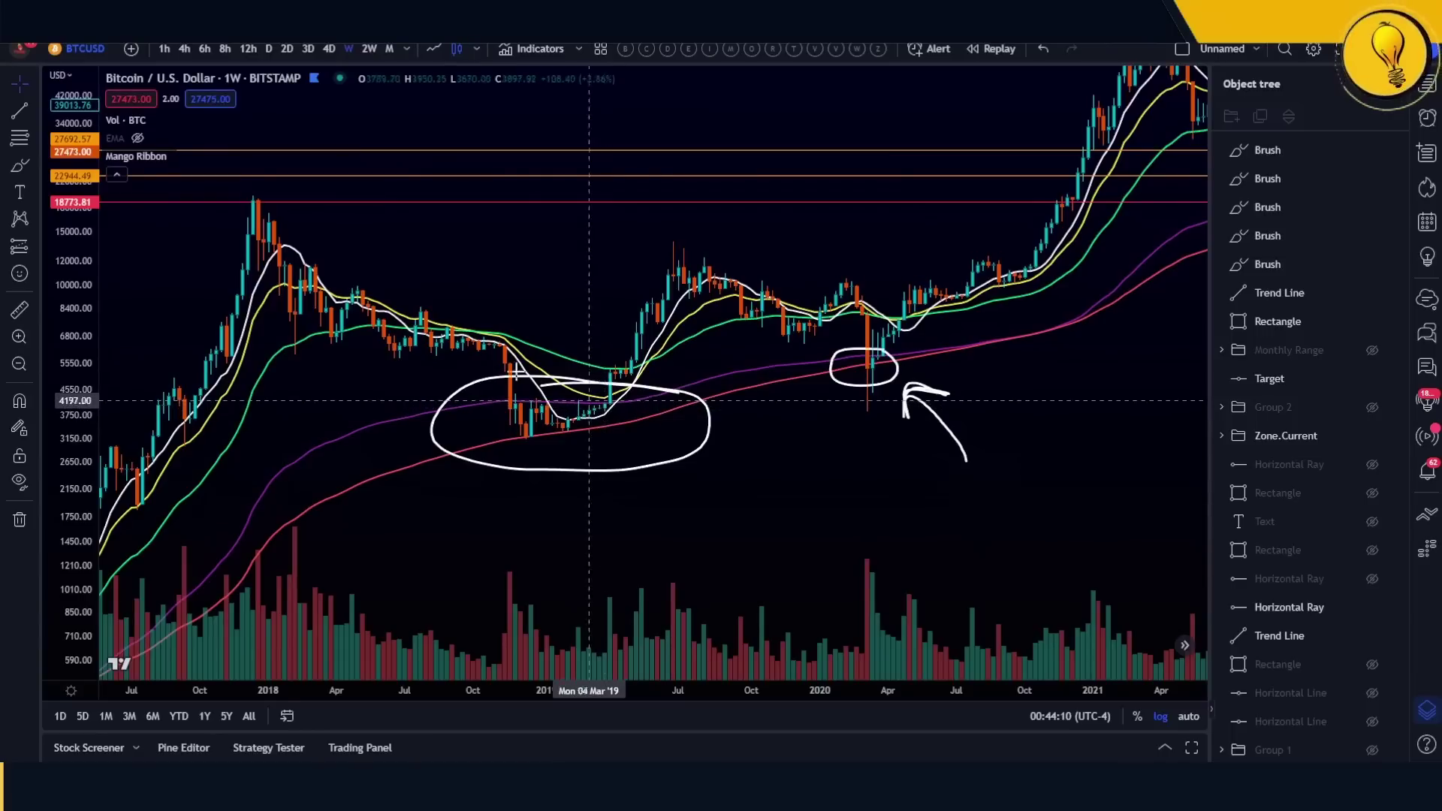
pyautogui.moveTo(158, 166)
pyautogui.click(200, 156)
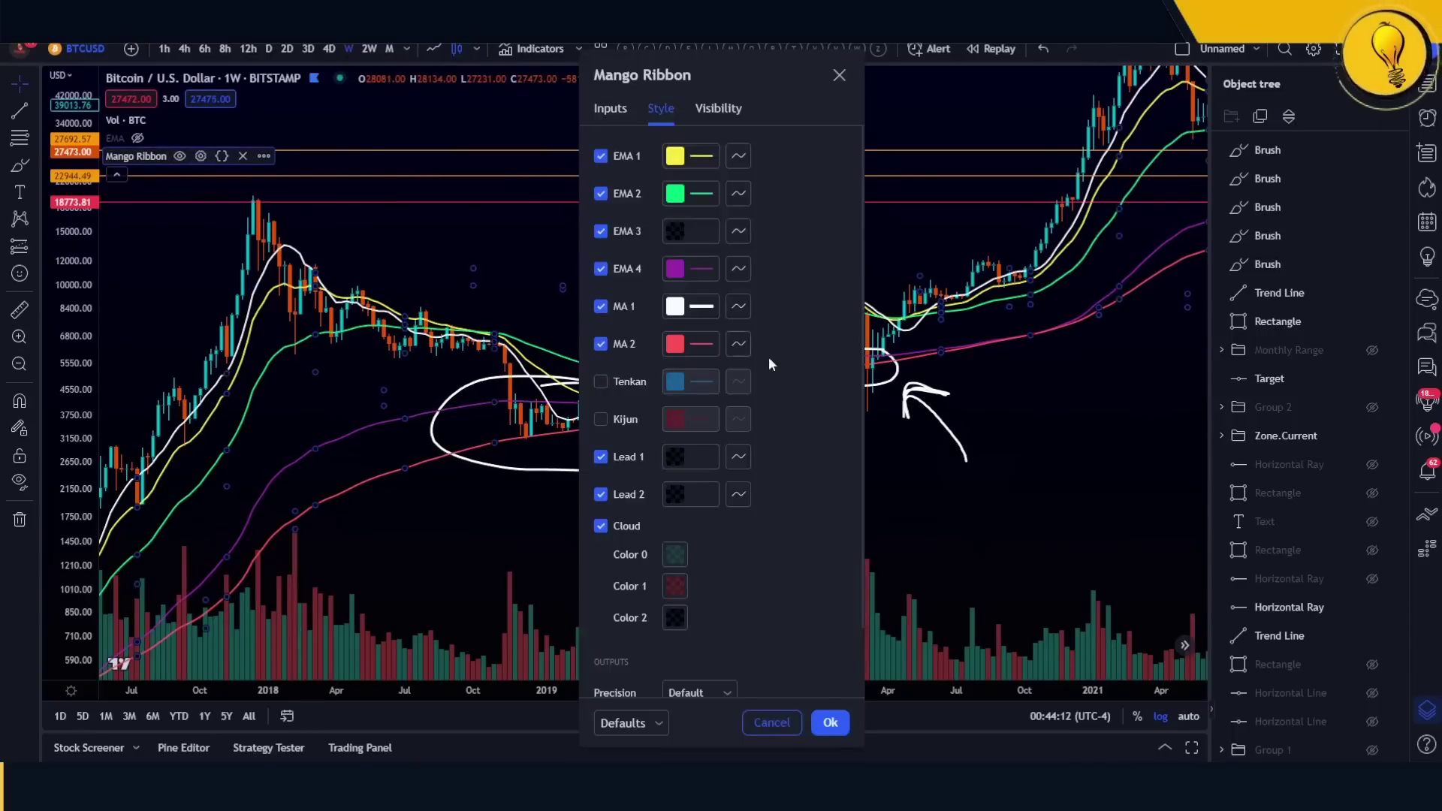
pyautogui.click(601, 307)
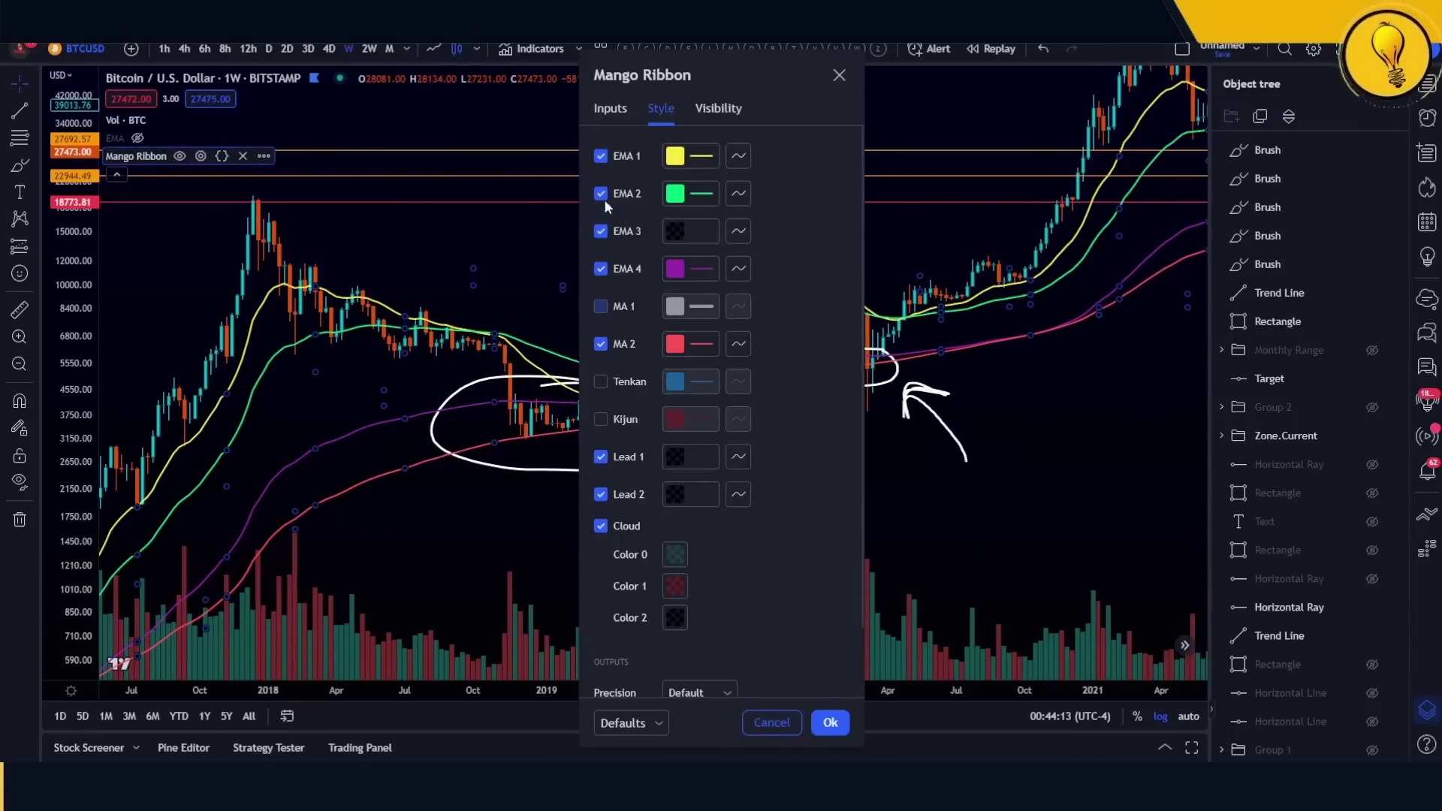
pyautogui.click(600, 156)
pyautogui.click(830, 722)
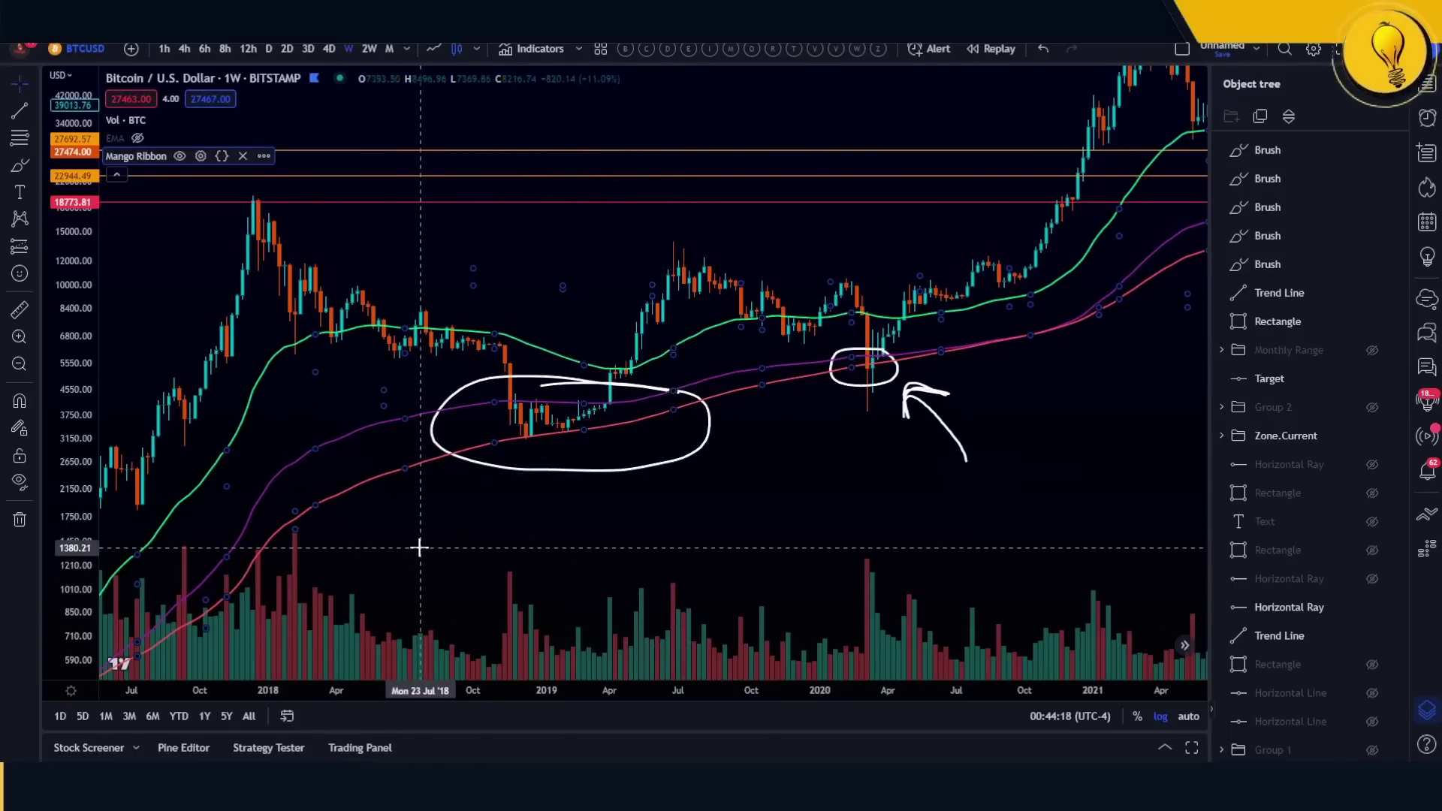
# - Measure the price rise from the 29 April 2019 candle at the green EMA up to the mid-2019 peak level
pyautogui.moveTo(424, 548); pyautogui.dragTo(639, 549)
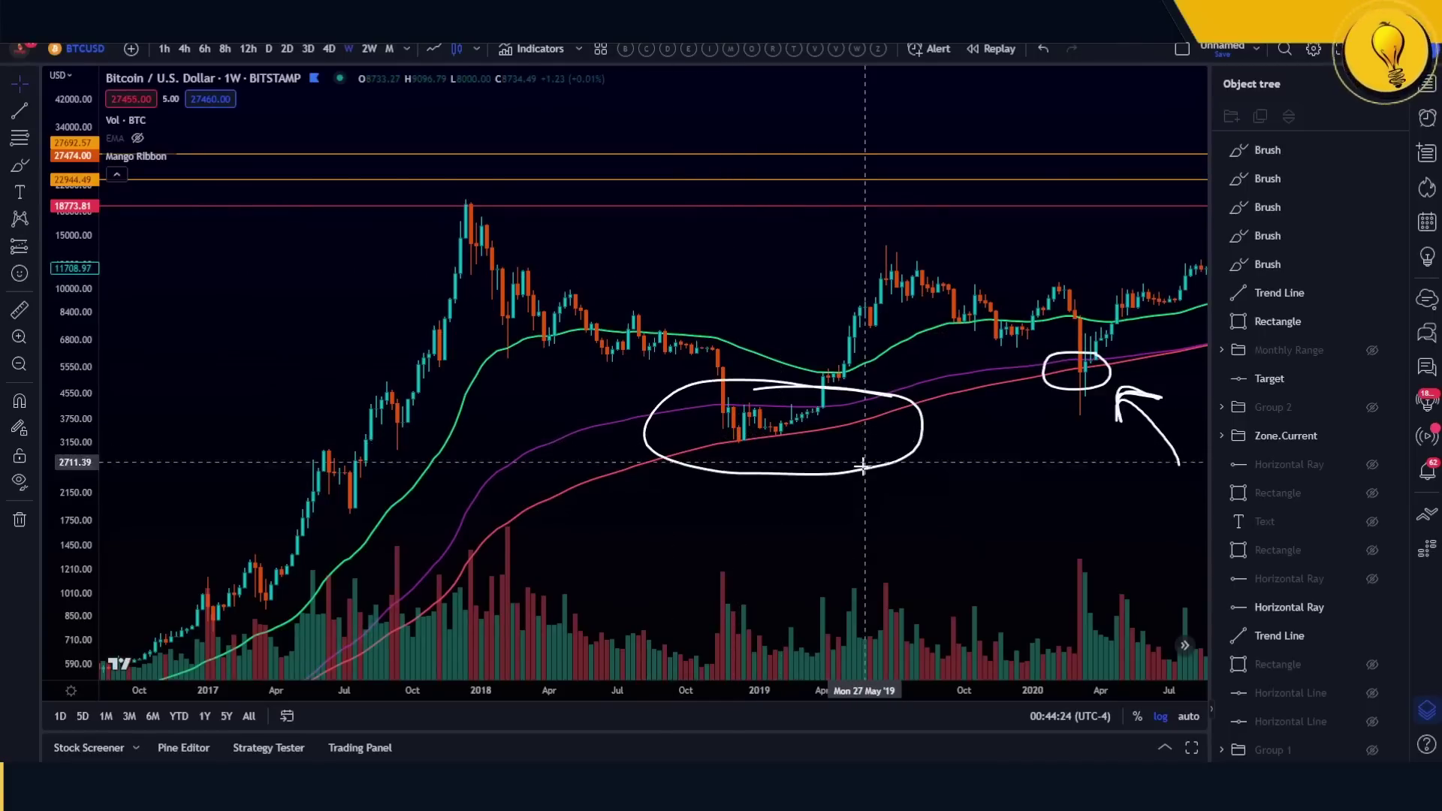
pyautogui.scroll(1, 862, 467)
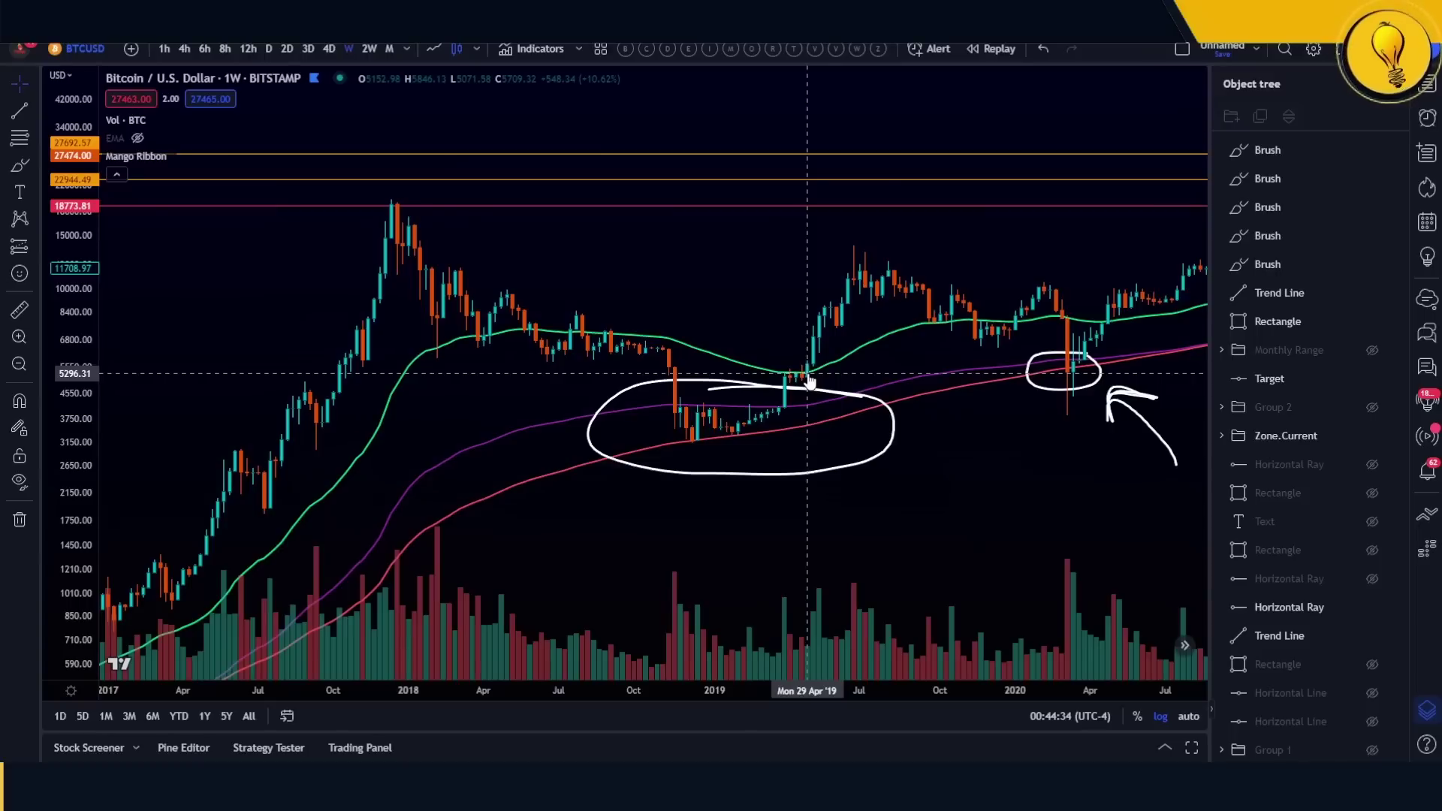
pyautogui.click(793, 393)
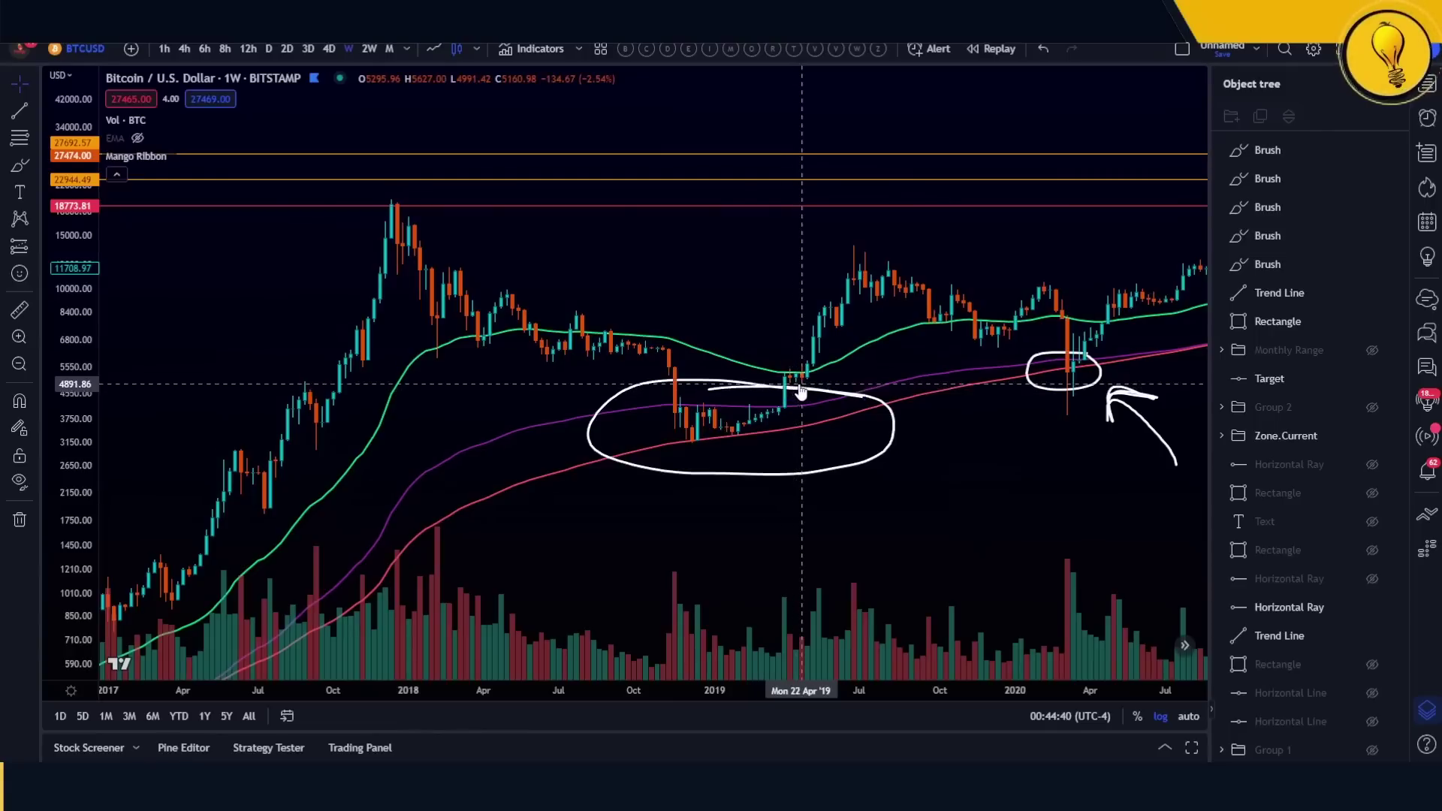
pyautogui.click(809, 387)
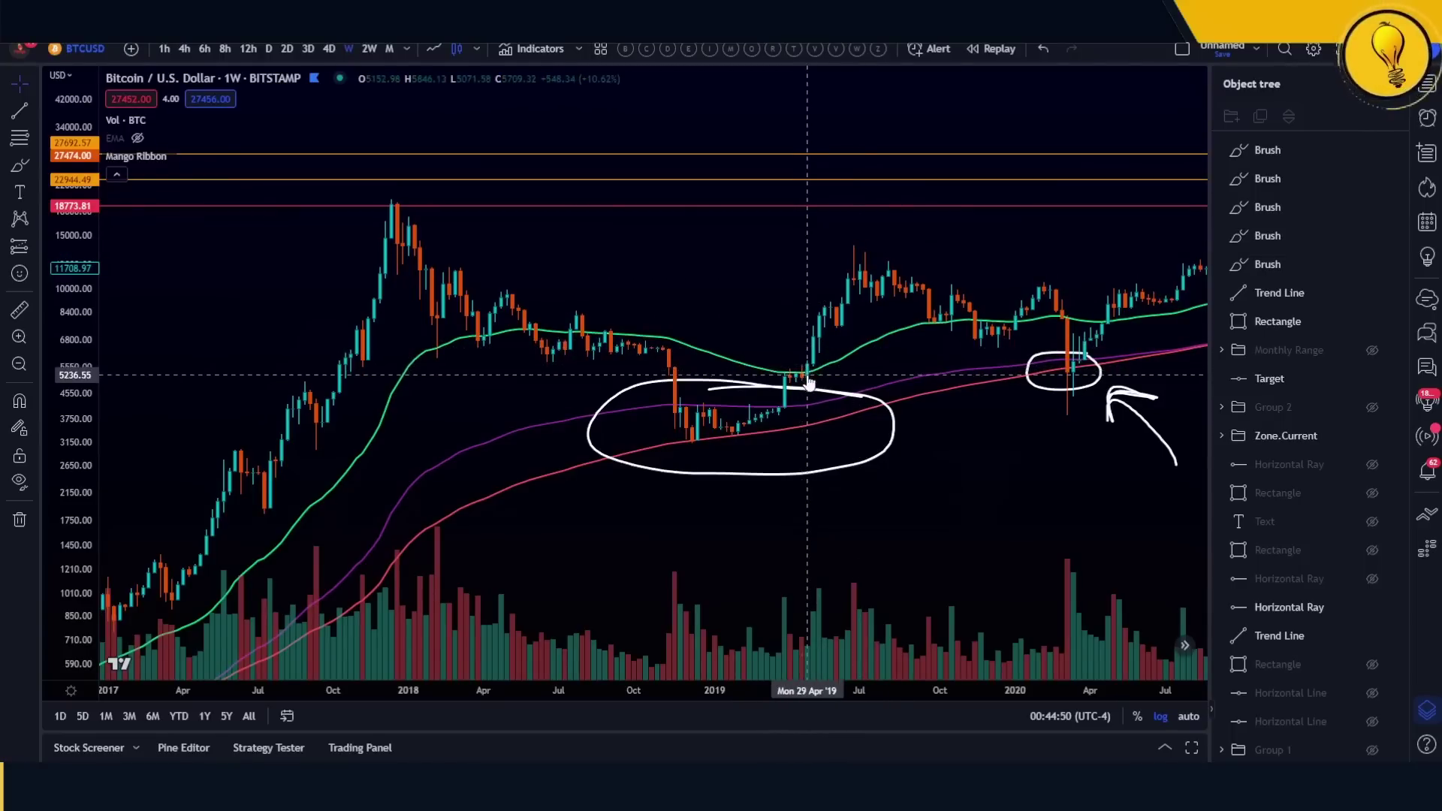
pyautogui.press('shift')
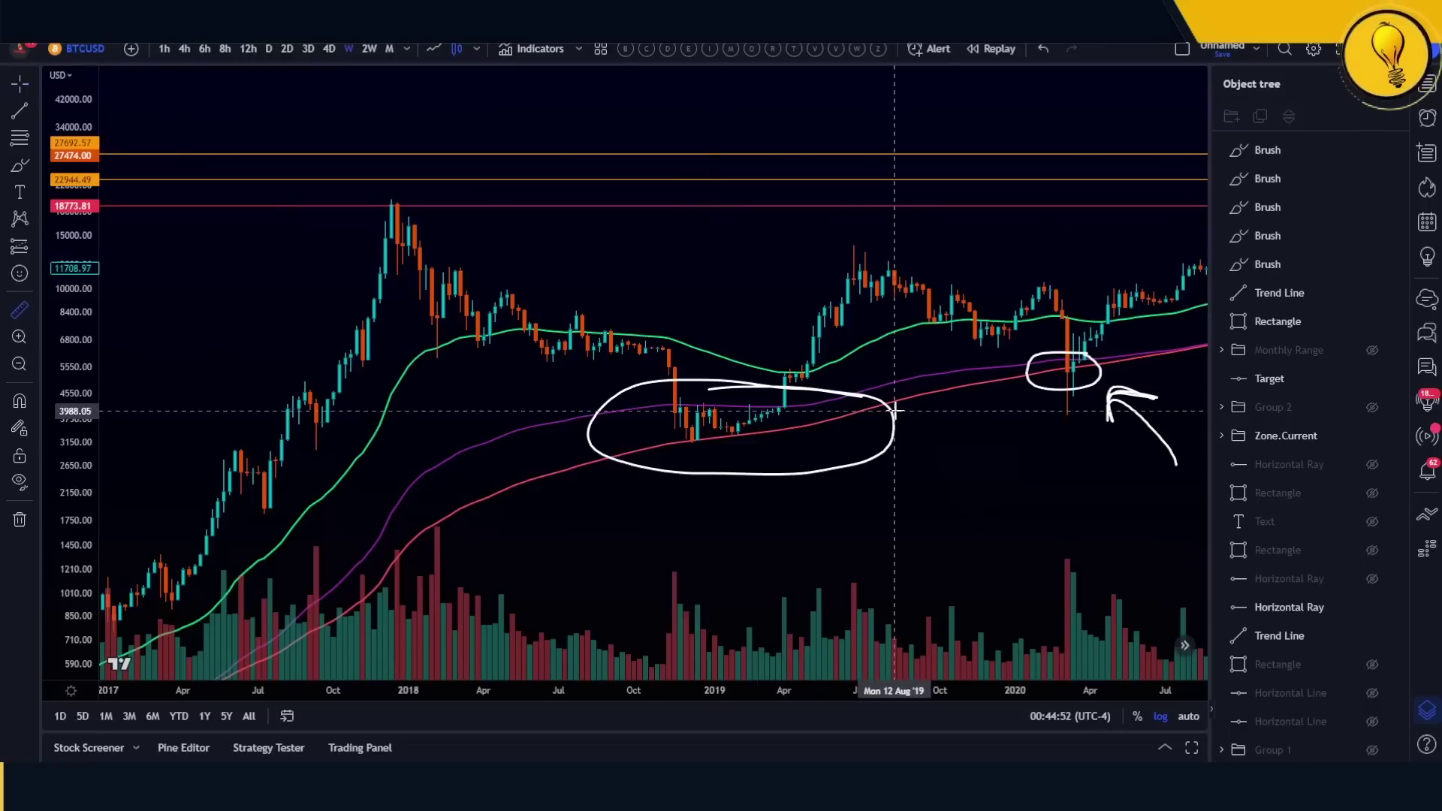
pyautogui.click(807, 372)
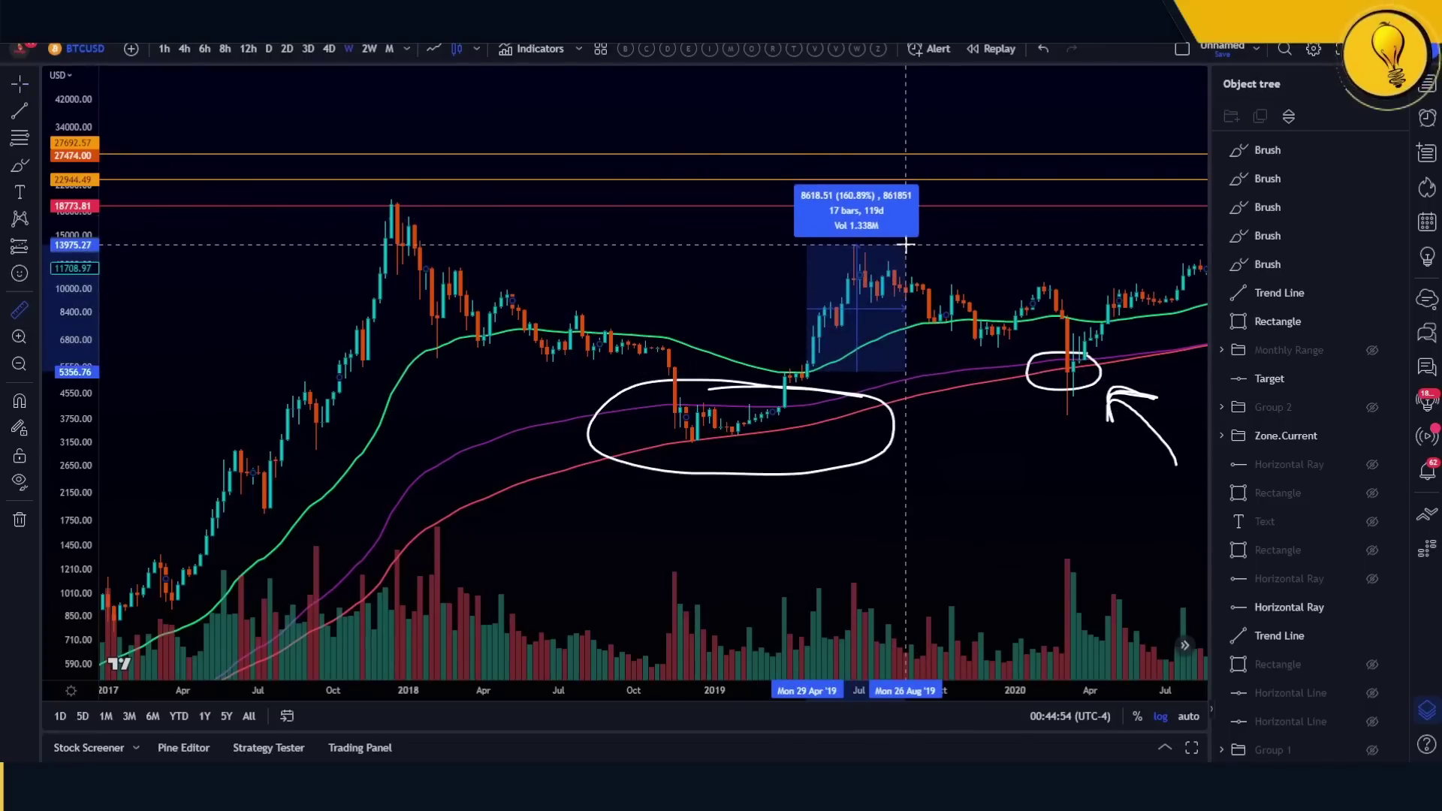
# - Auto-scale the price axis and examine the October 2015 move above the green EMA and the rally into 2017
pyautogui.scroll(-5, 872, 538)
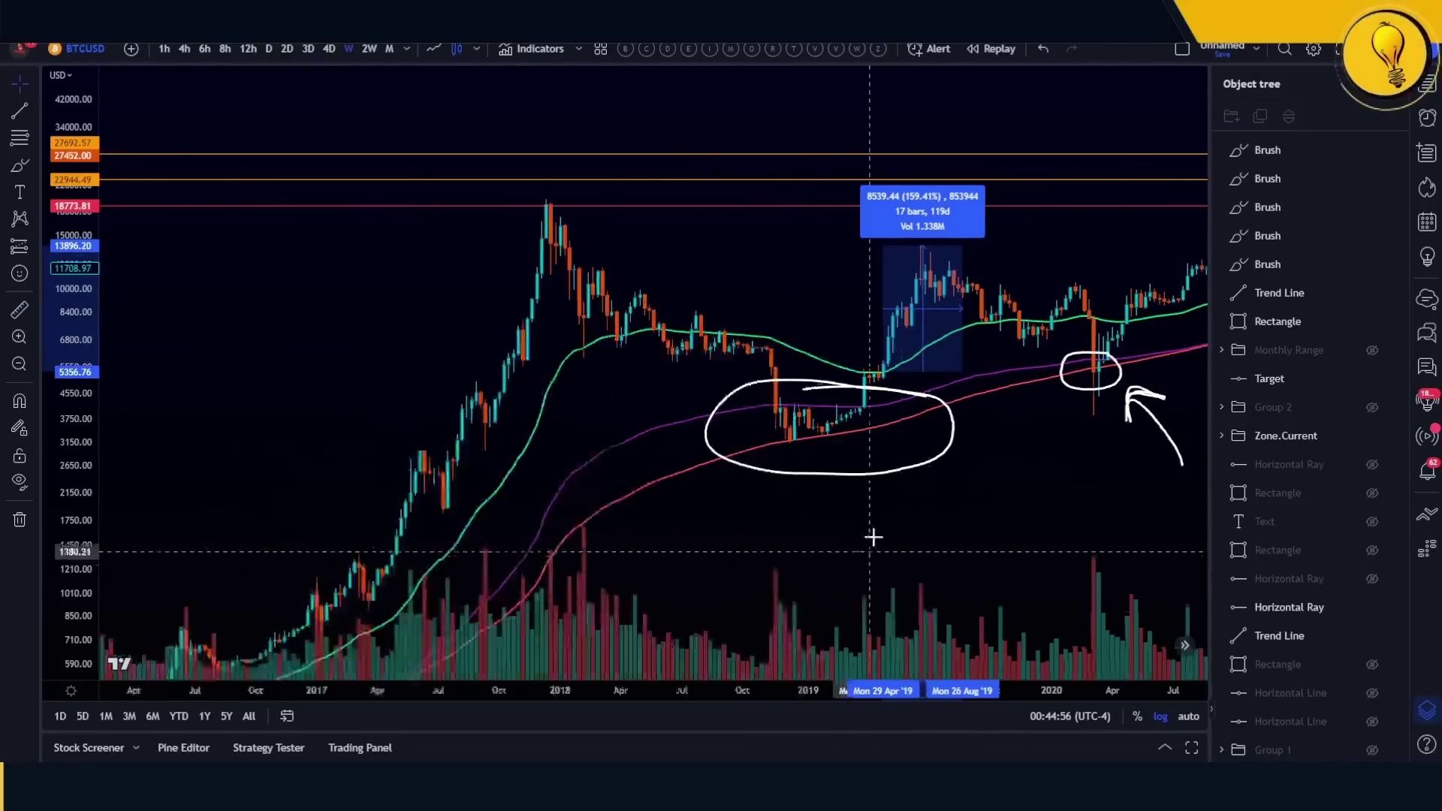
pyautogui.click(1189, 719)
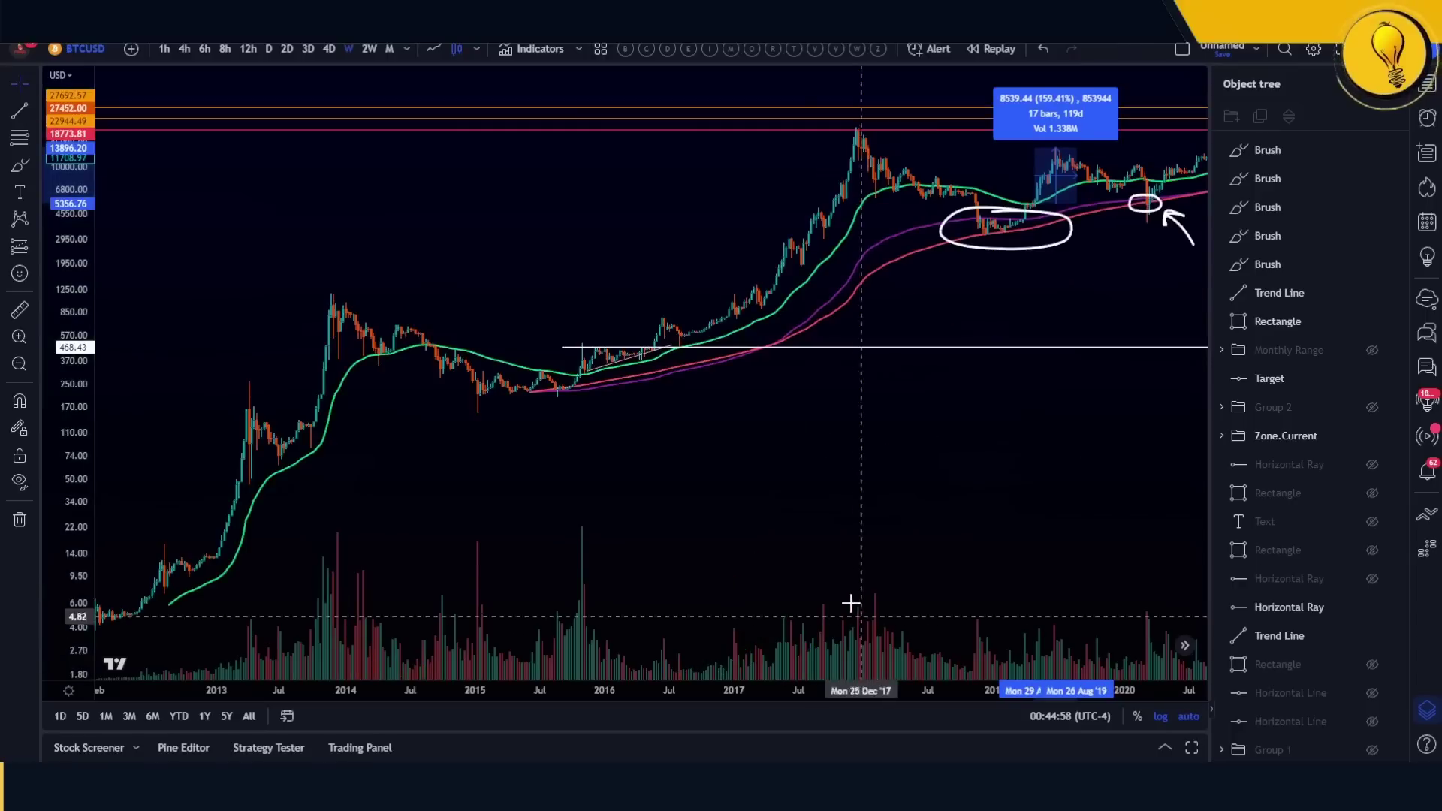
pyautogui.scroll(6, 988, 521)
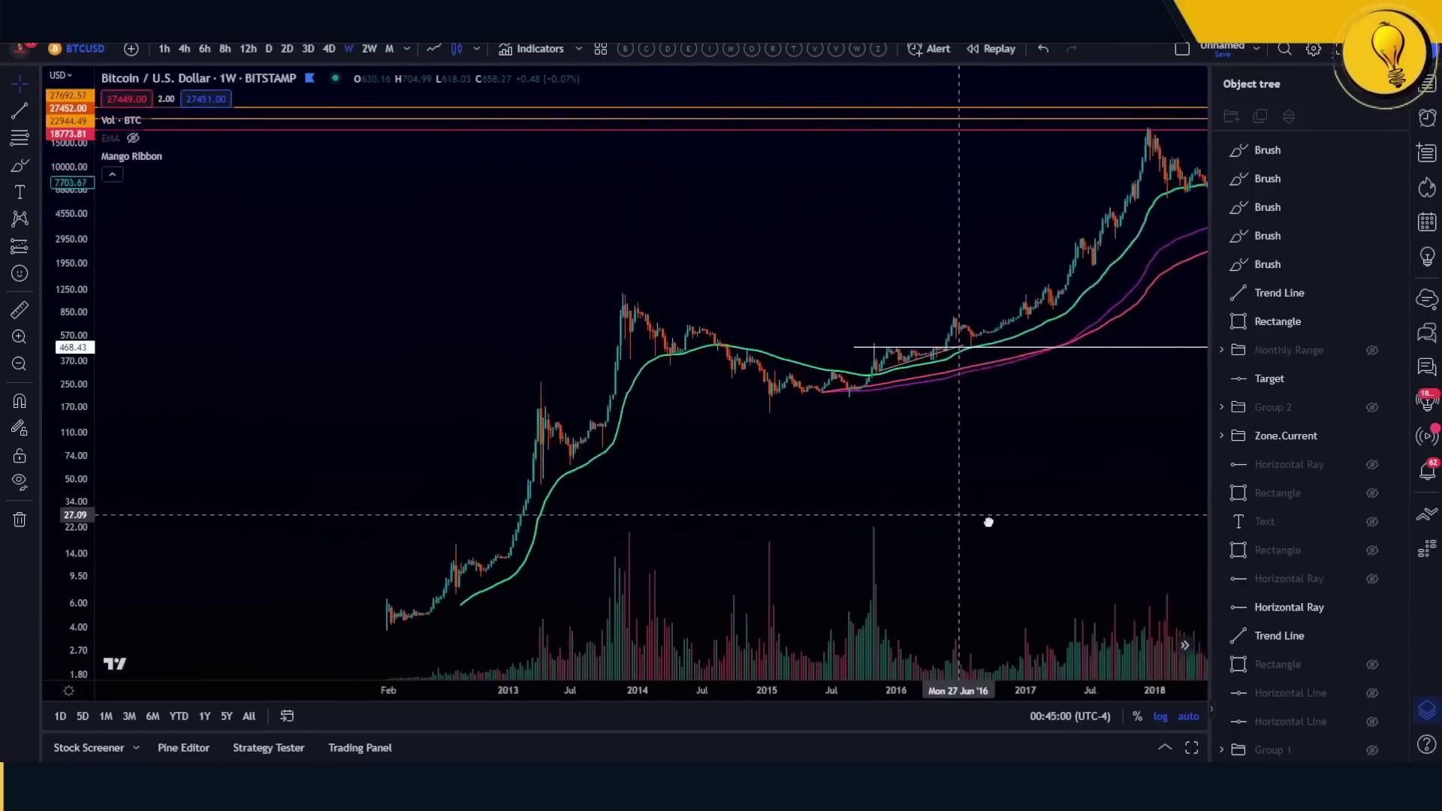
pyautogui.moveTo(708, 580); pyautogui.dragTo(917, 508)
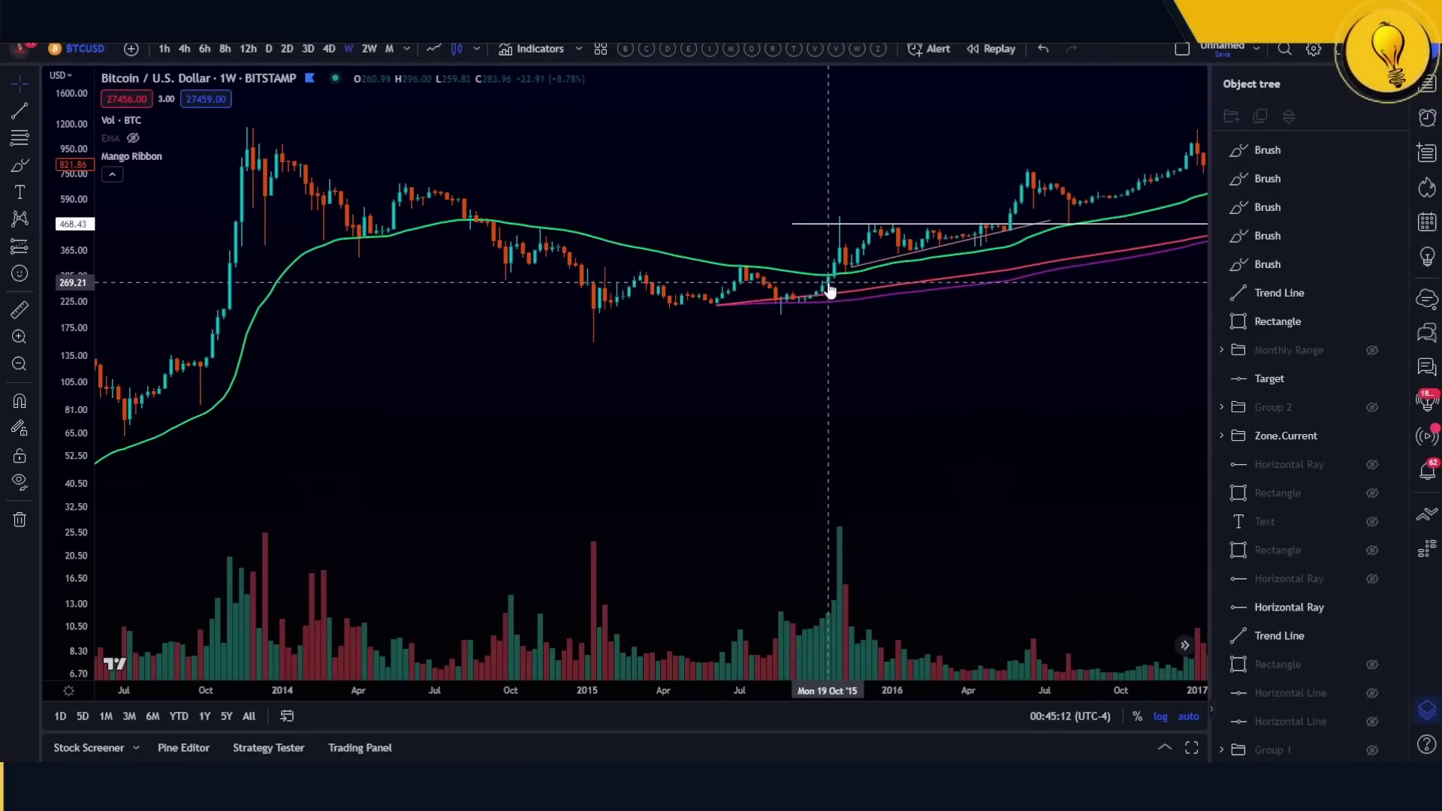
pyautogui.hscroll(5, 831, 441)
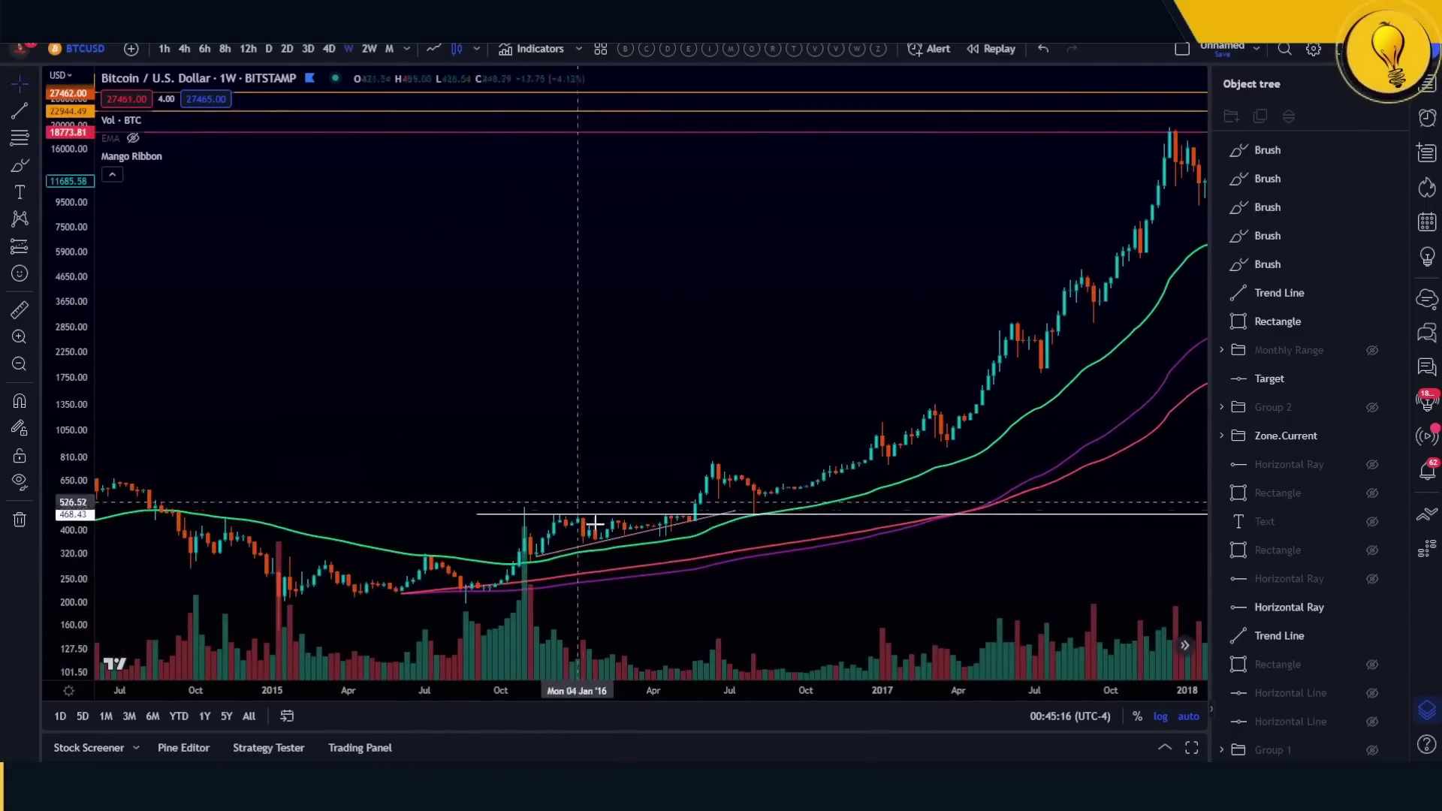
pyautogui.scroll(-4, 626, 603)
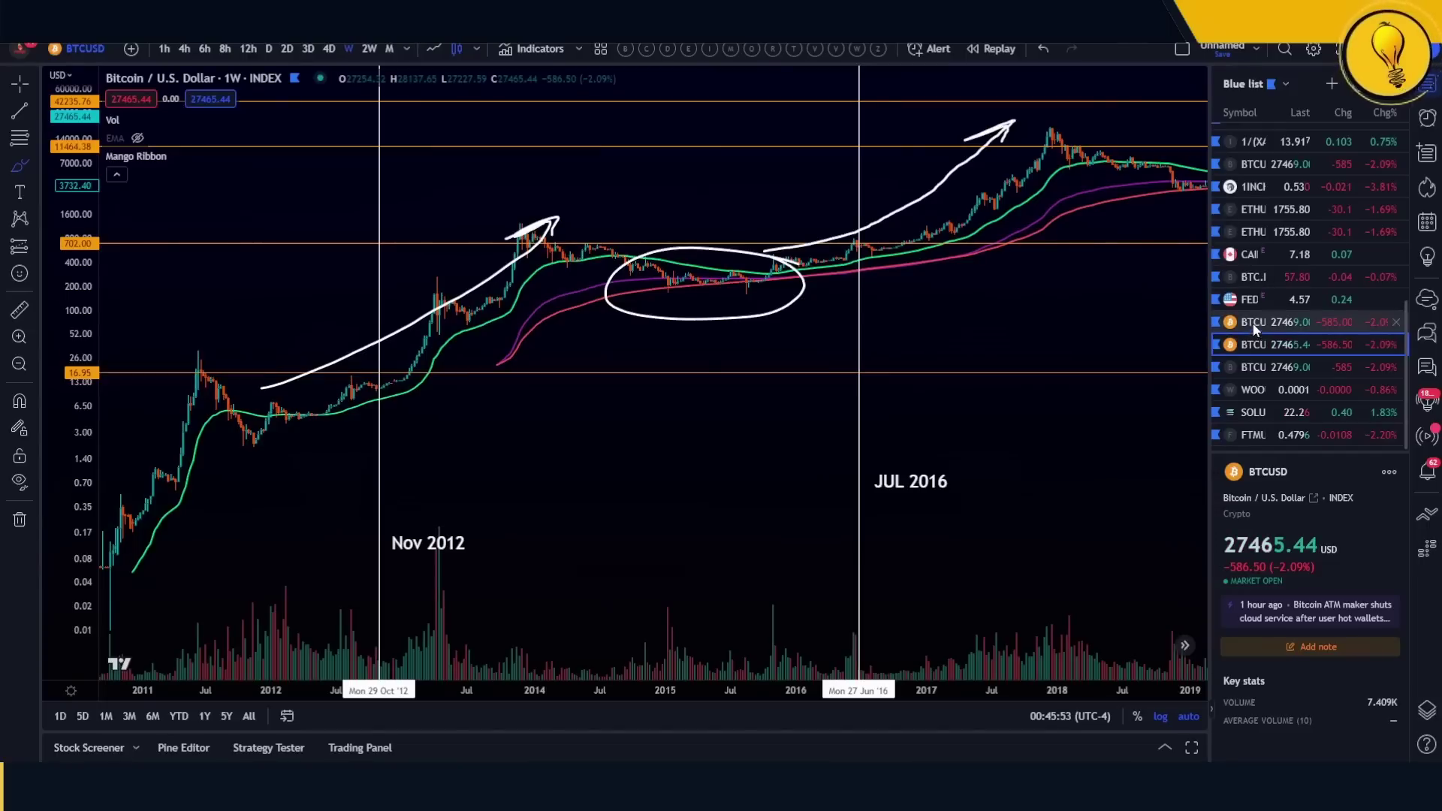
# - Switch to the Bitstamp BTCUSD chart around the March 2023 breakout and apply indicator template C to clear Volume, EMA and Mango Ribbon
pyautogui.click(1252, 323)
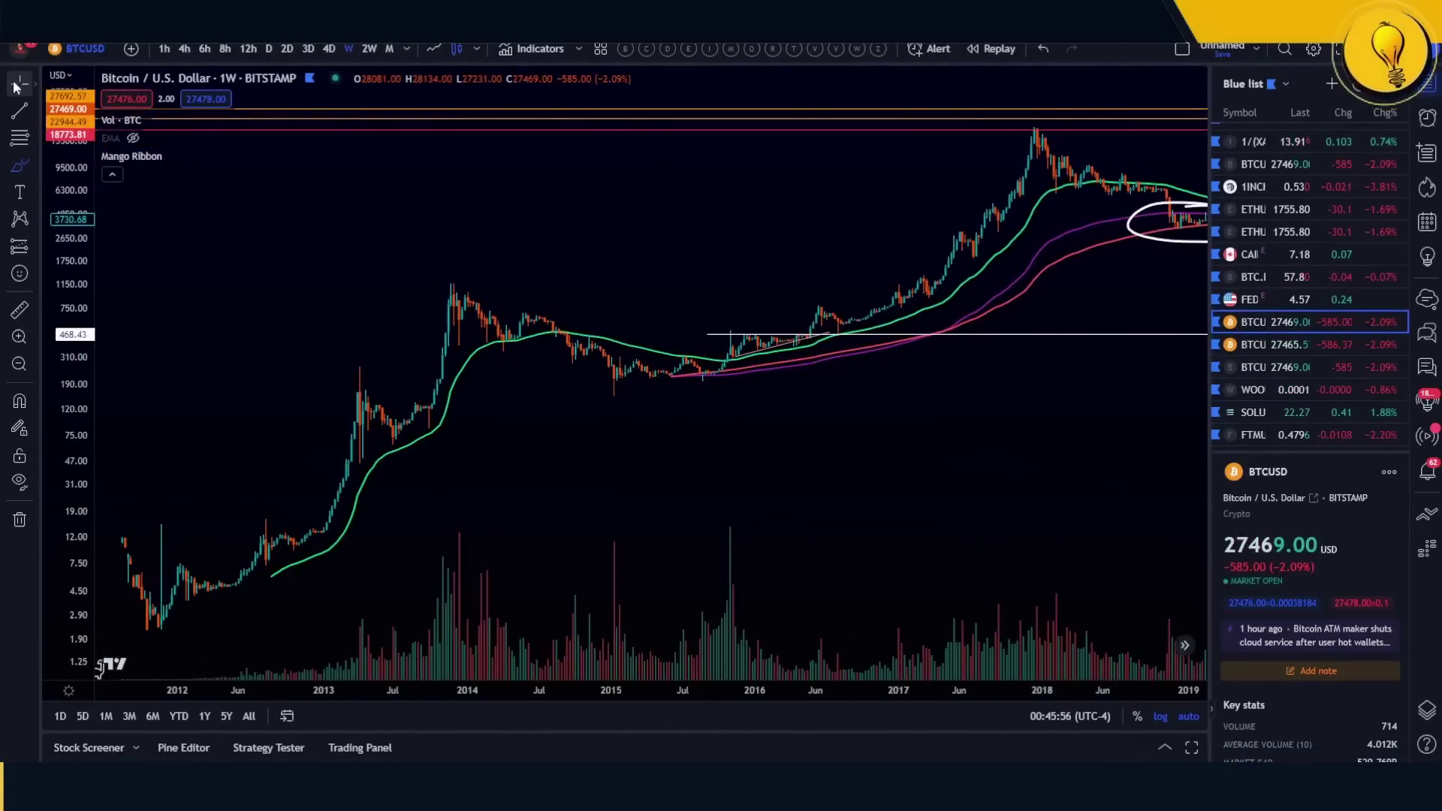
pyautogui.moveTo(962, 376); pyautogui.dragTo(546, 446)
pyautogui.moveTo(1202, 386)
pyautogui.mouseDown()
pyautogui.moveTo(1030, 393)
pyautogui.moveTo(499, 515)
pyautogui.moveTo(525, 493)
pyautogui.moveTo(557, 259)
pyautogui.moveTo(1157, 263)
pyautogui.mouseUp()
pyautogui.scroll(5, 1011, 284)
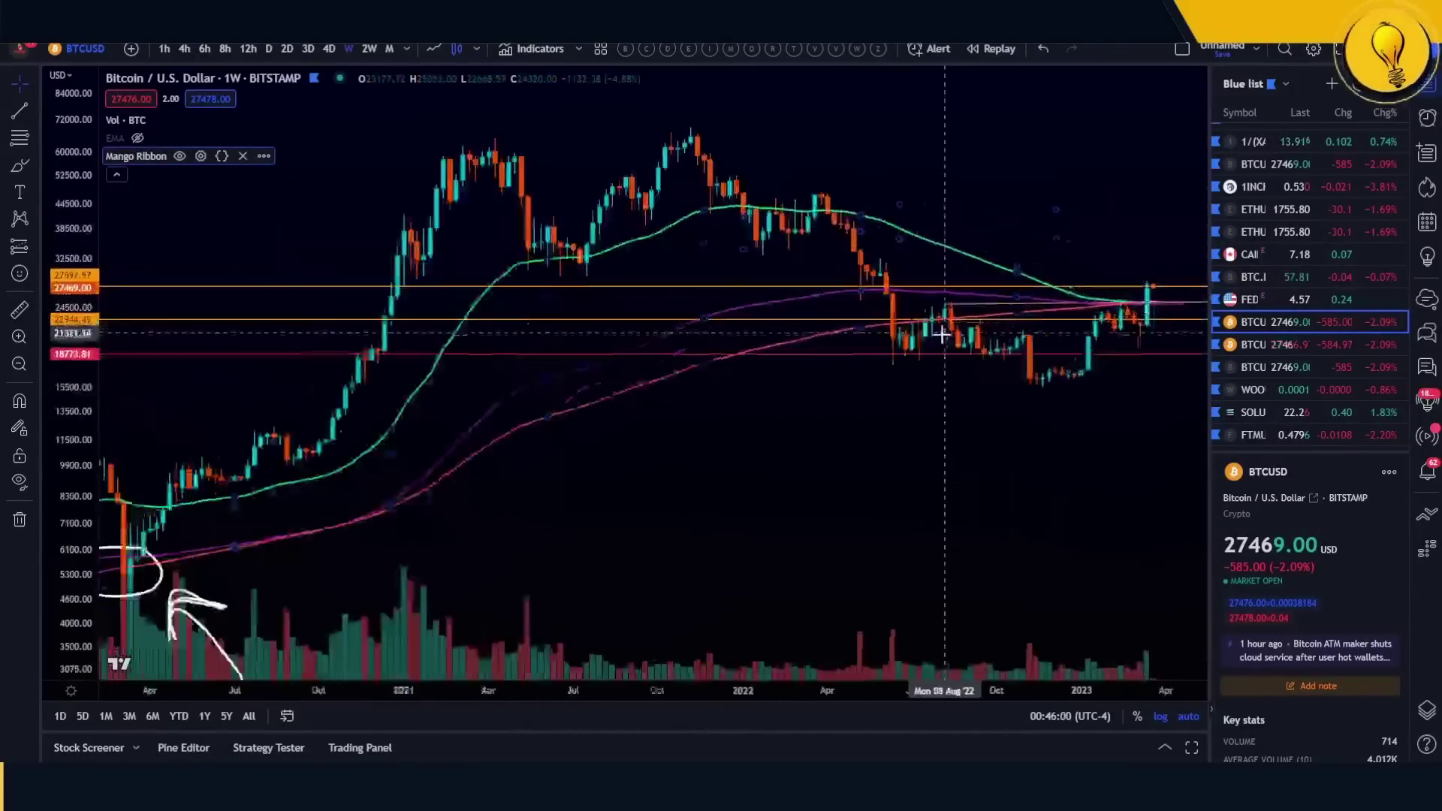
pyautogui.moveTo(1011, 283); pyautogui.dragTo(916, 299)
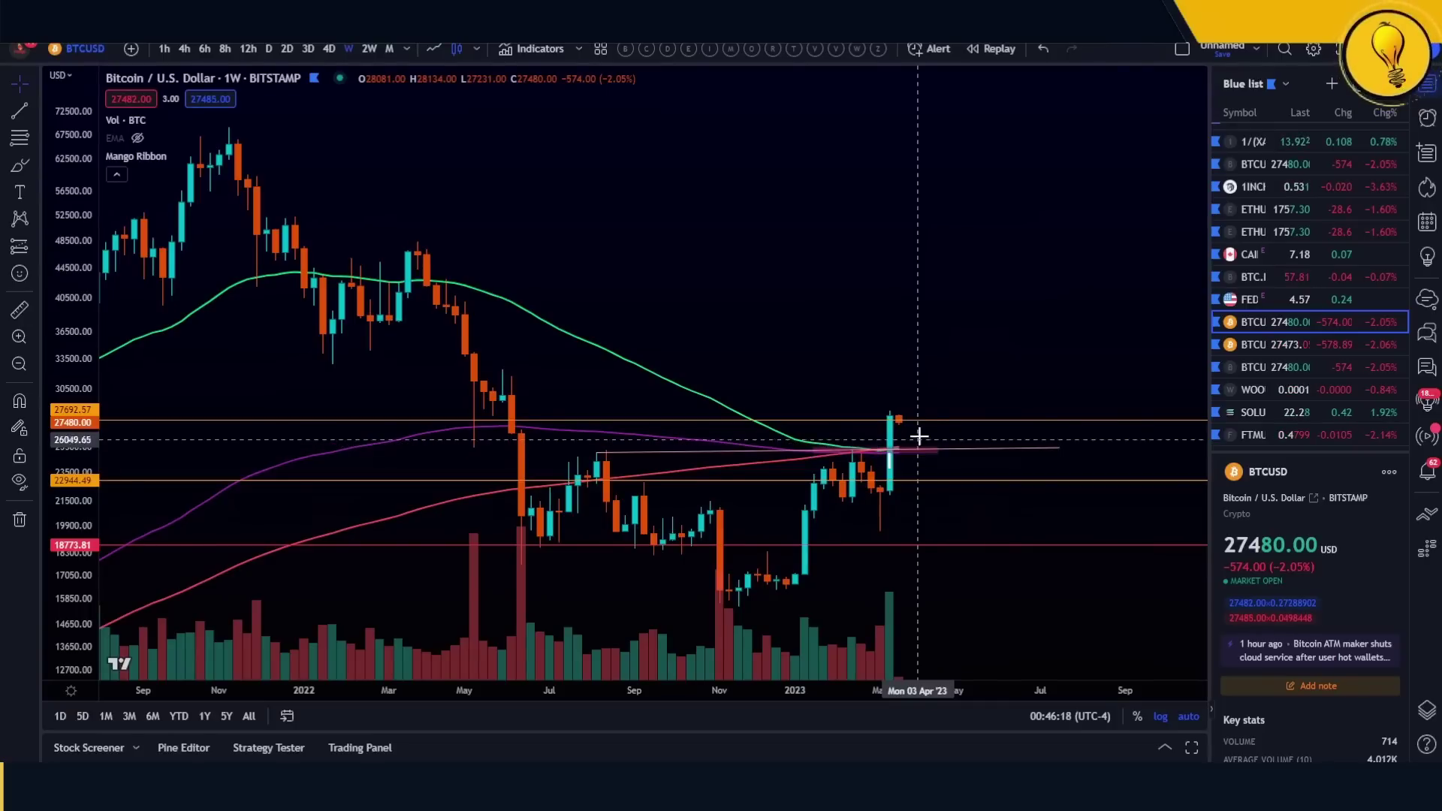
pyautogui.click(647, 47)
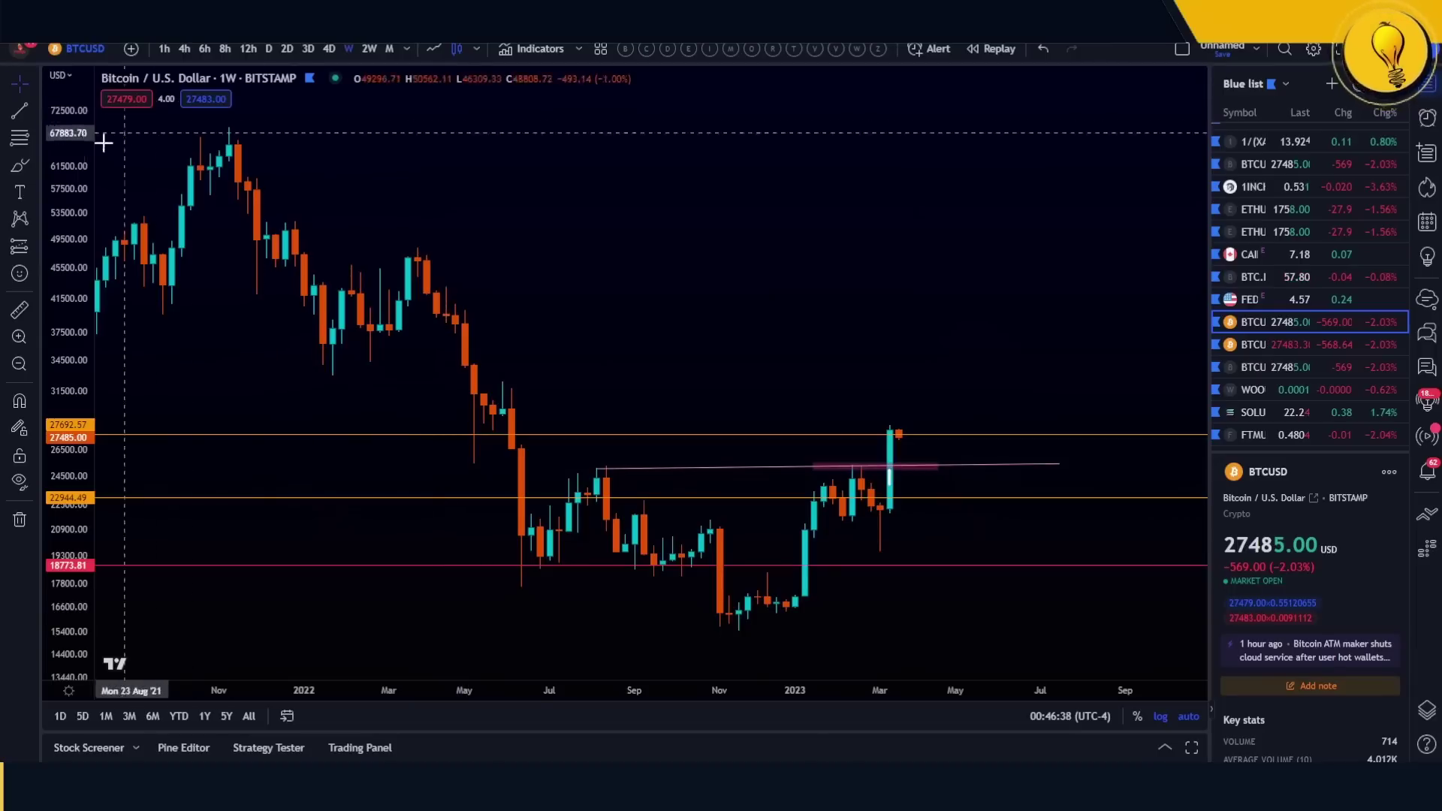
# - Brush arcs under both shoulders and the head of the June 2022 to March 2023 bottom and sketch a circled pattern with arrows above
pyautogui.click(19, 166)
pyautogui.moveTo(504, 538)
pyautogui.mouseDown()
pyautogui.moveTo(585, 554)
pyautogui.moveTo(721, 642)
pyautogui.mouseUp()
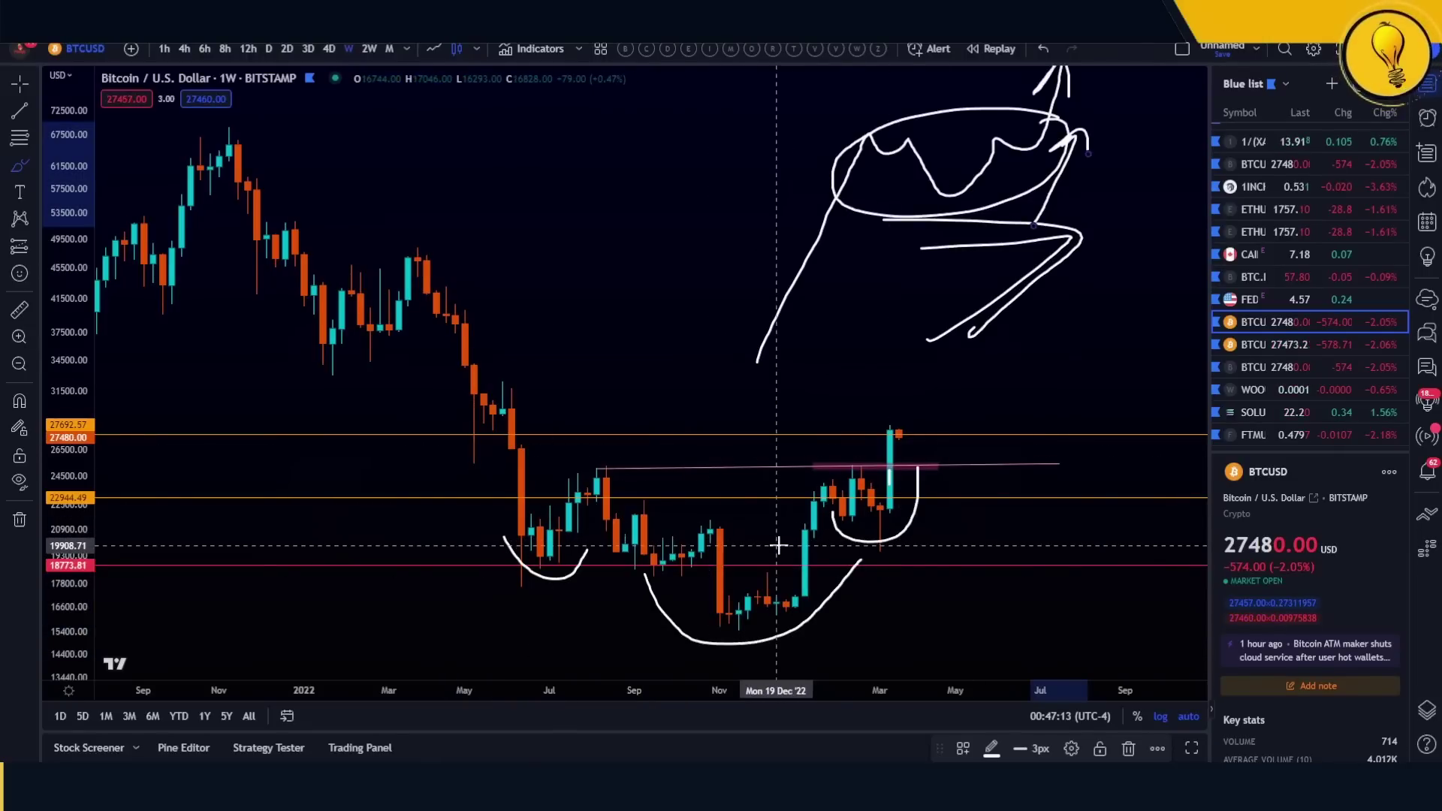
pyautogui.scroll(-2, 789, 564)
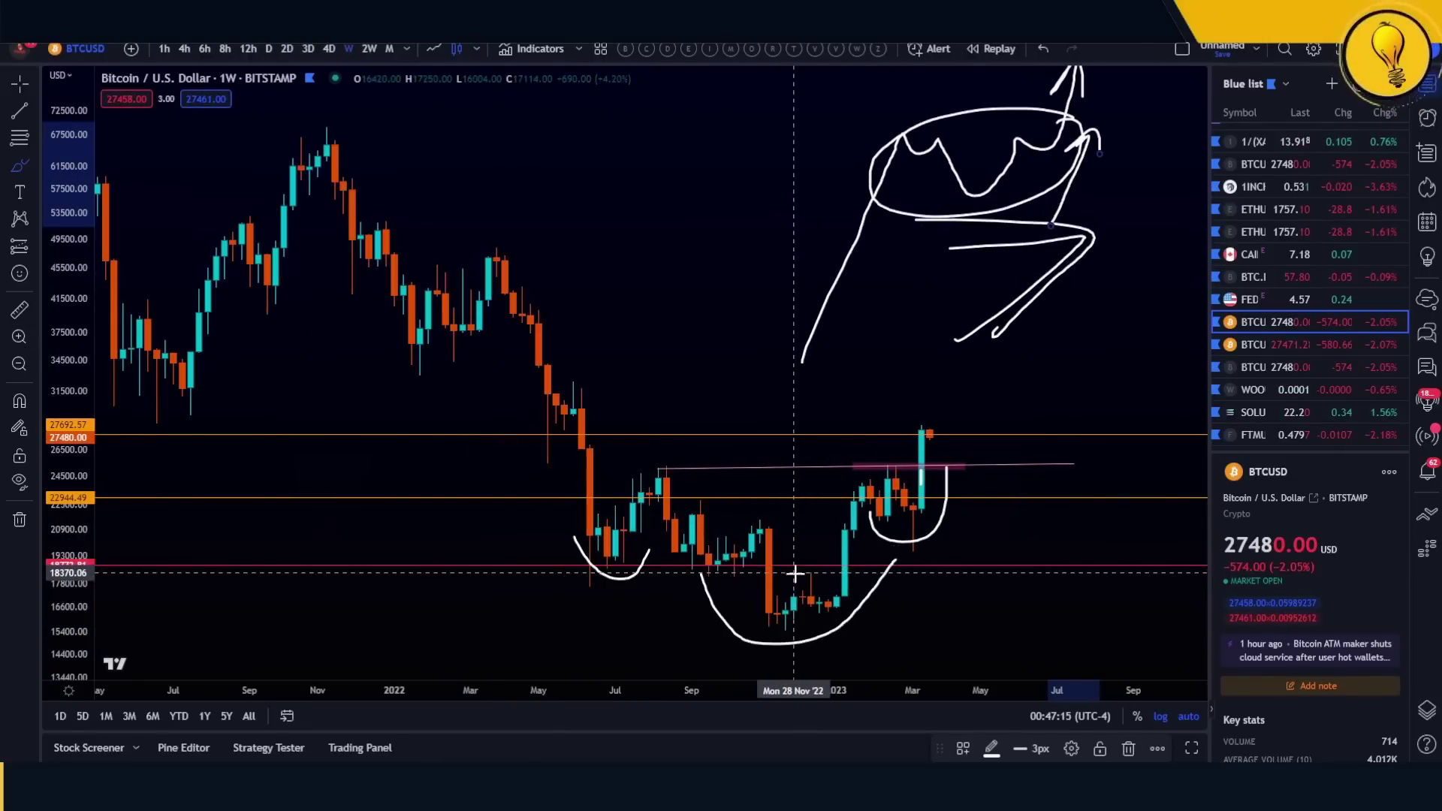
pyautogui.scroll(1, 795, 575)
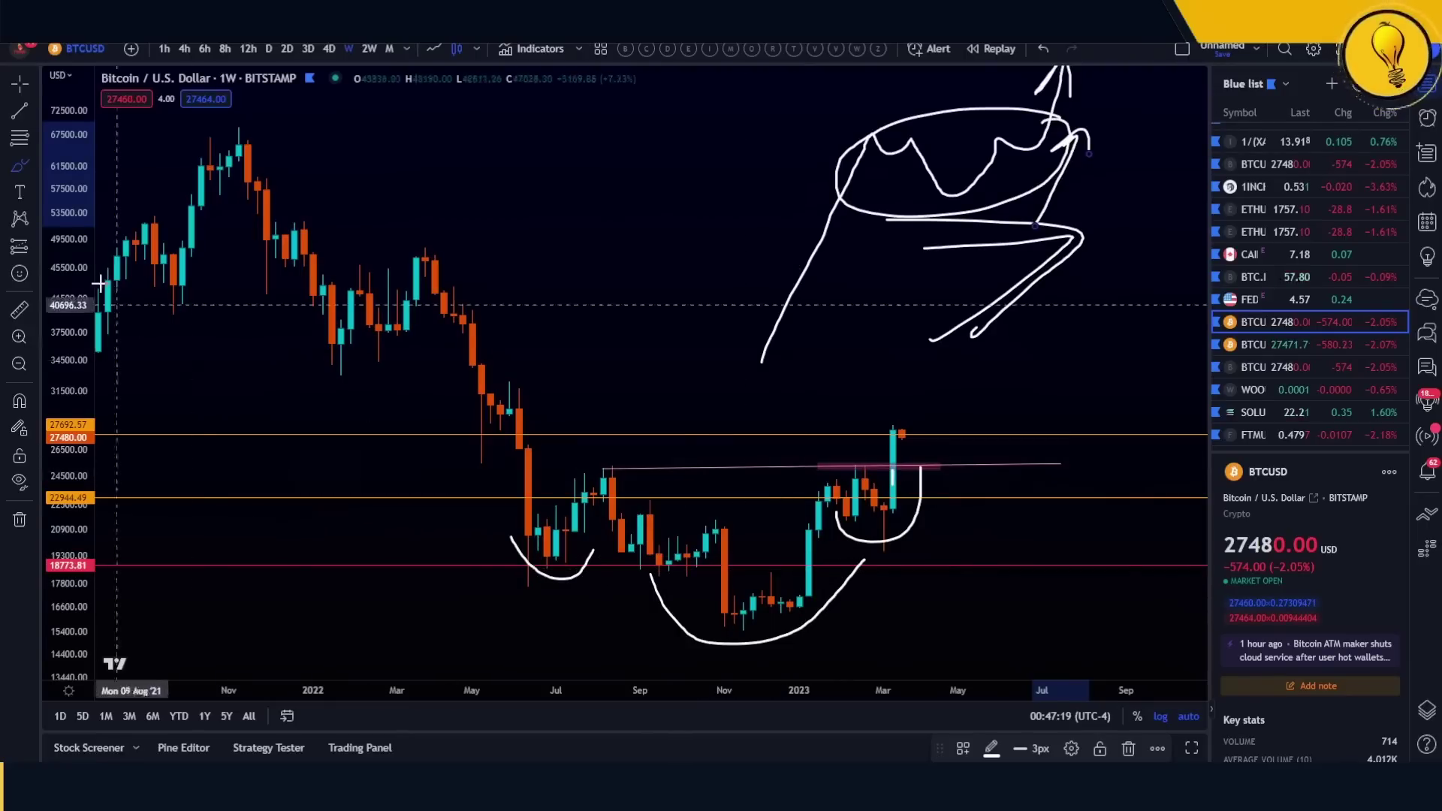
# - Replace the pink neckline with a white trend line at about 25,380 running from 21 February 2022 to 4 September 2023
pyautogui.click(595, 478)
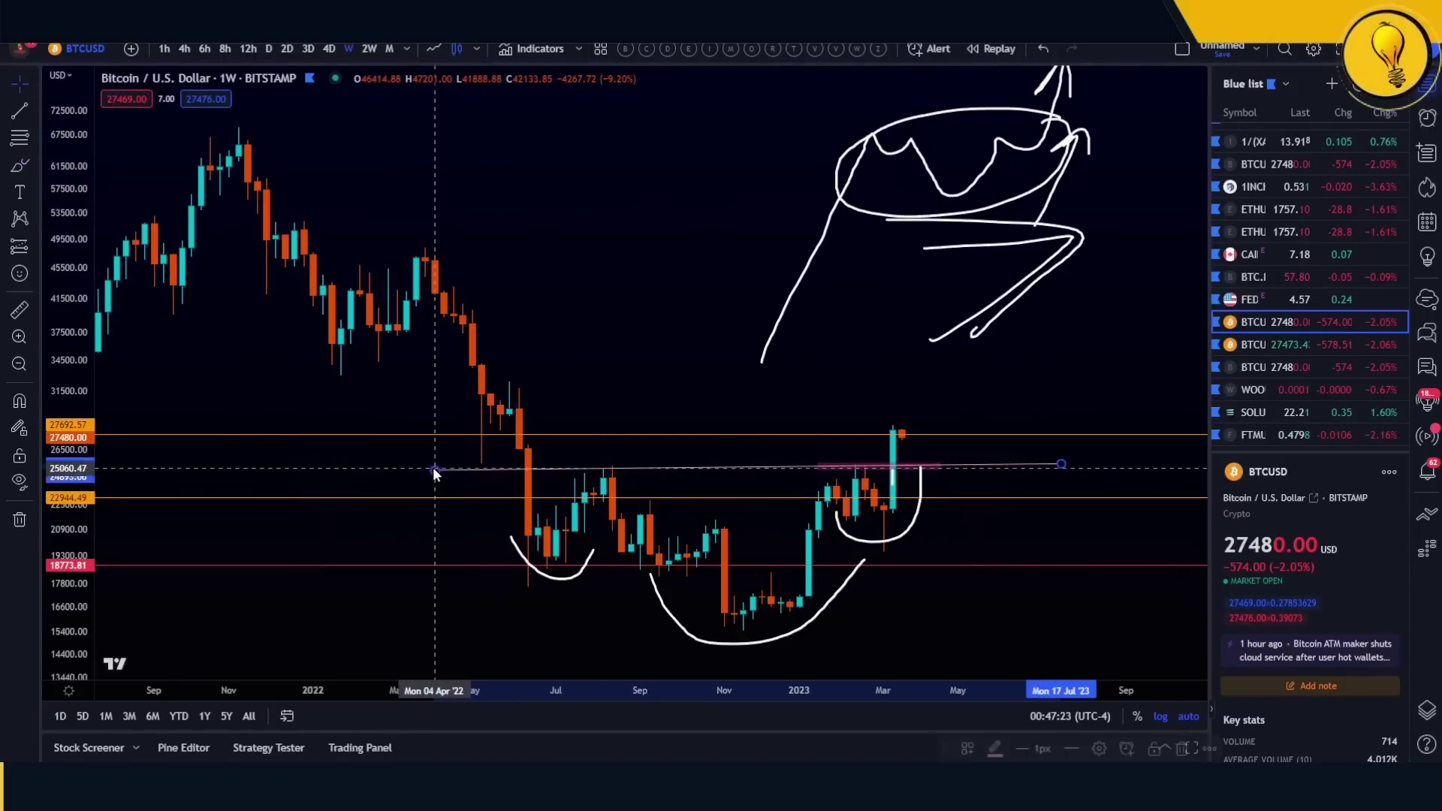
pyautogui.click(20, 110)
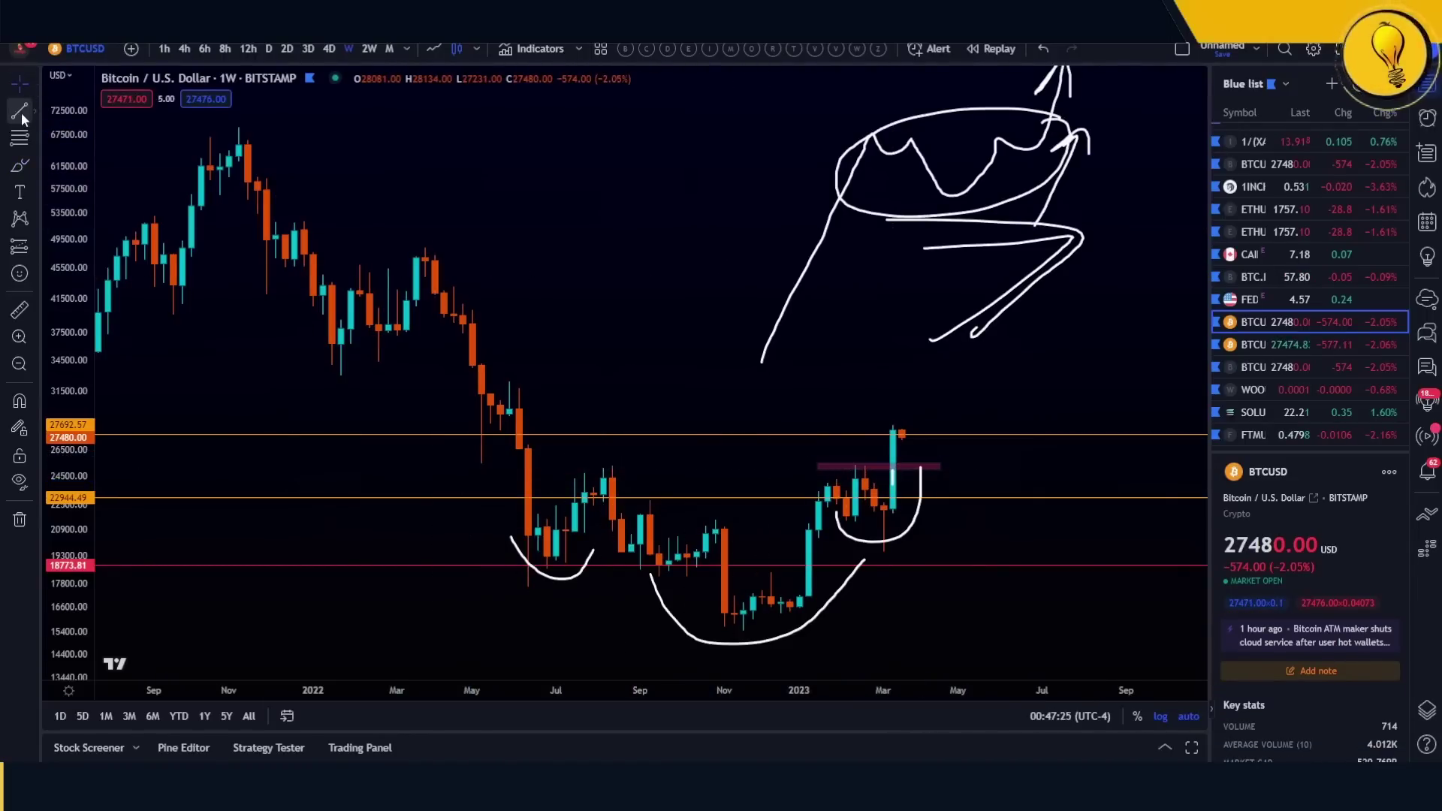
pyautogui.click(615, 465)
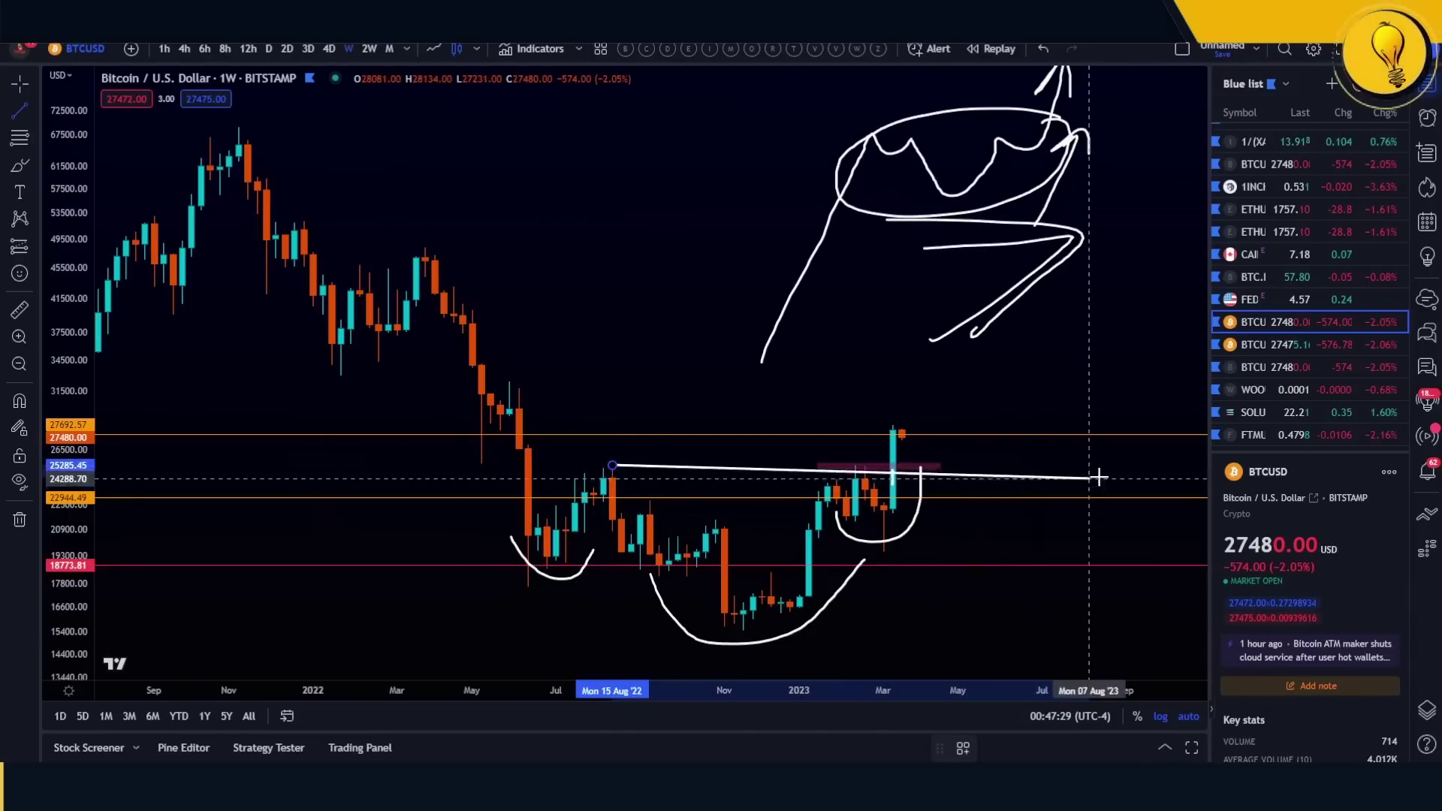
pyautogui.click(1127, 468)
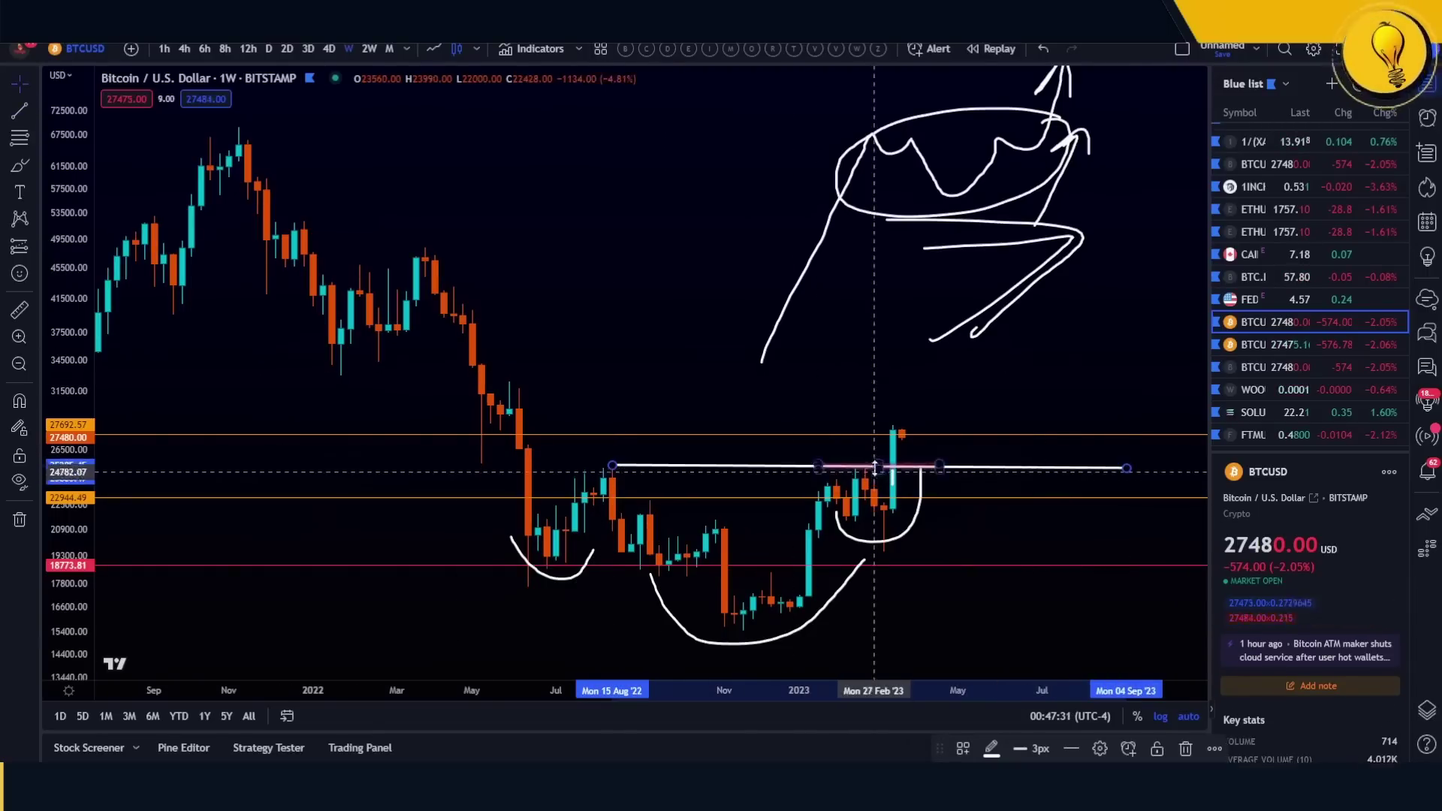
pyautogui.moveTo(613, 466); pyautogui.dragTo(376, 463)
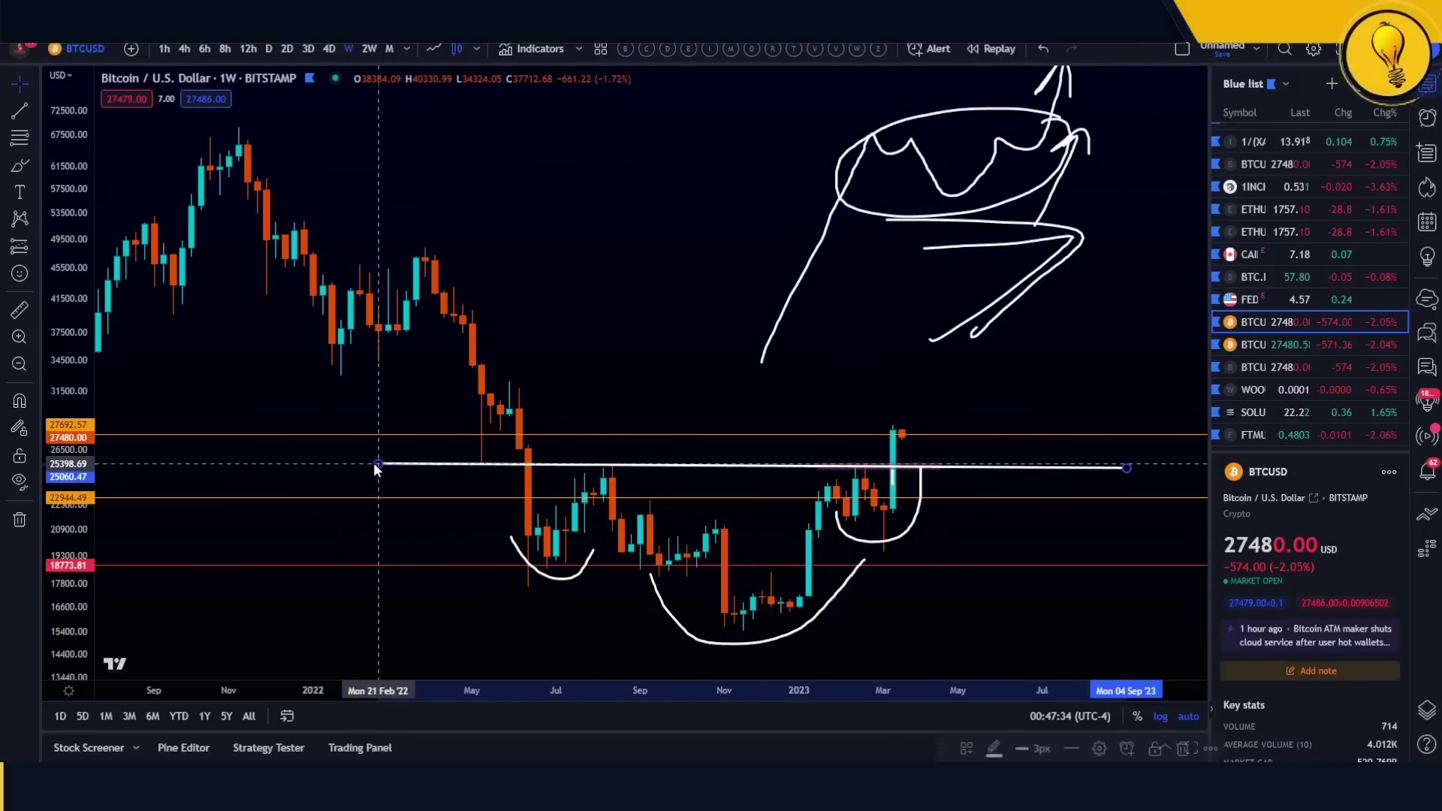
pyautogui.click(920, 470)
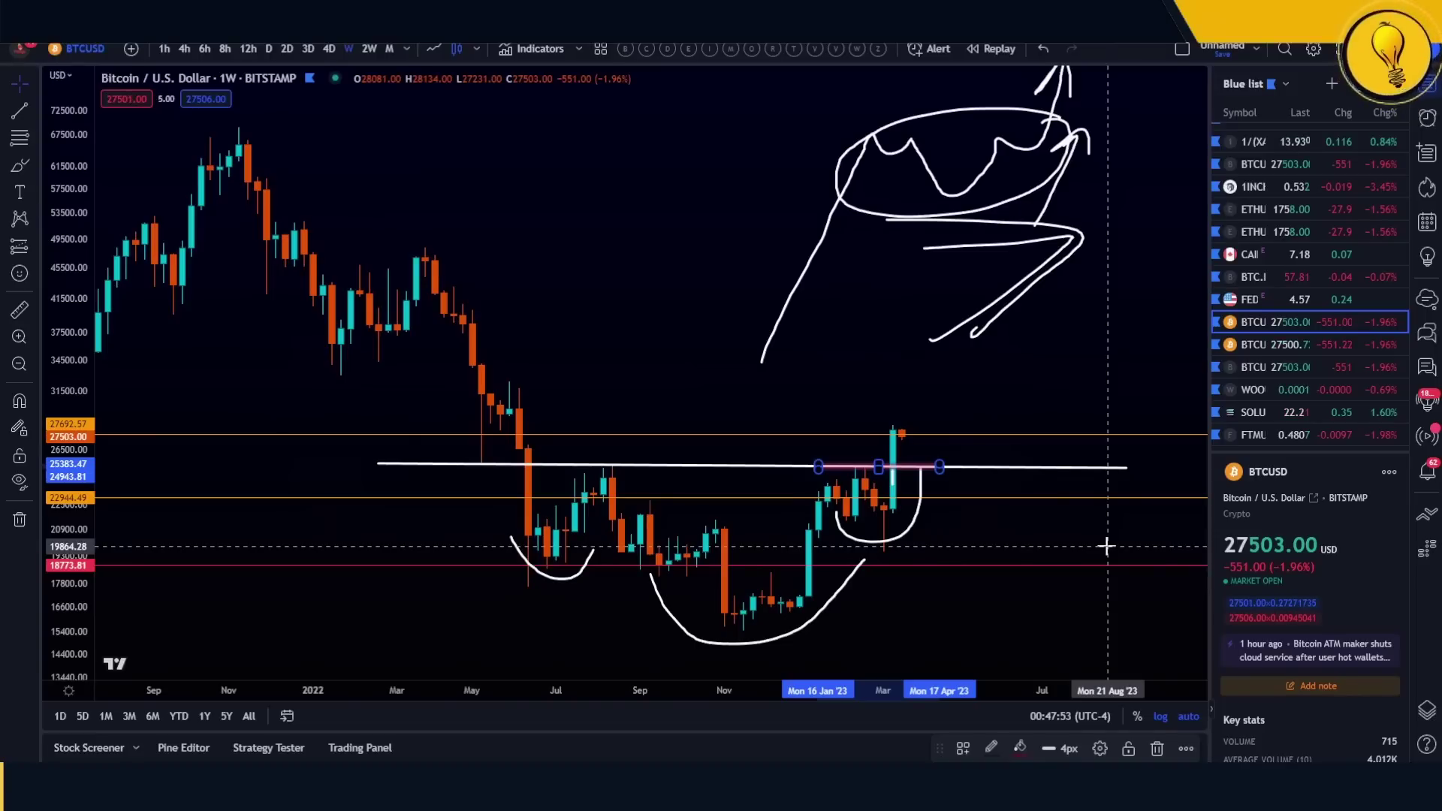
# - Draw a vertical trend line from the head's low to the neckline and move it onto the March 2023 breakout as a target projection
pyautogui.click(35, 112)
pyautogui.moveTo(742, 635); pyautogui.dragTo(743, 468)
pyautogui.moveTo(743, 594); pyautogui.dragTo(890, 419)
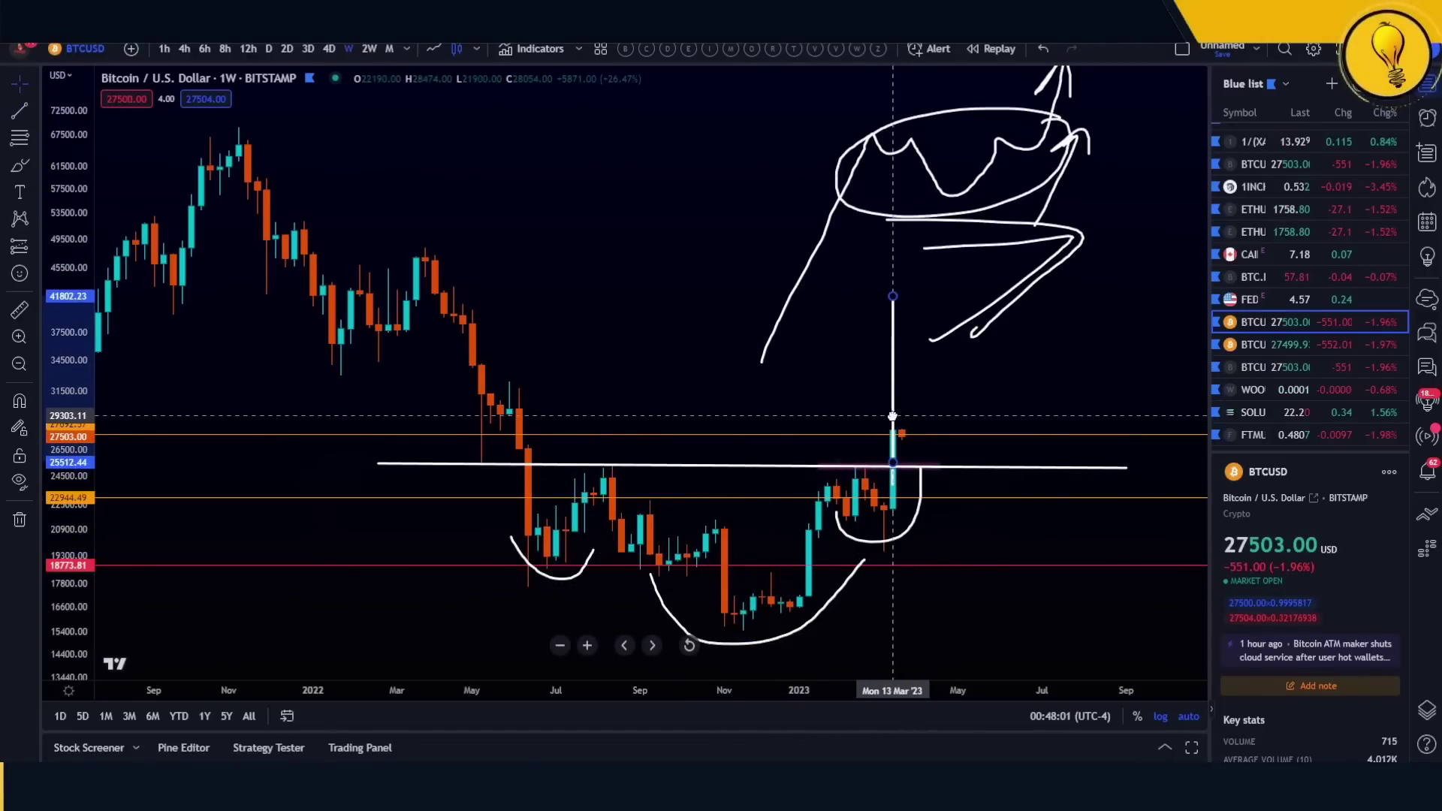
pyautogui.click(932, 375)
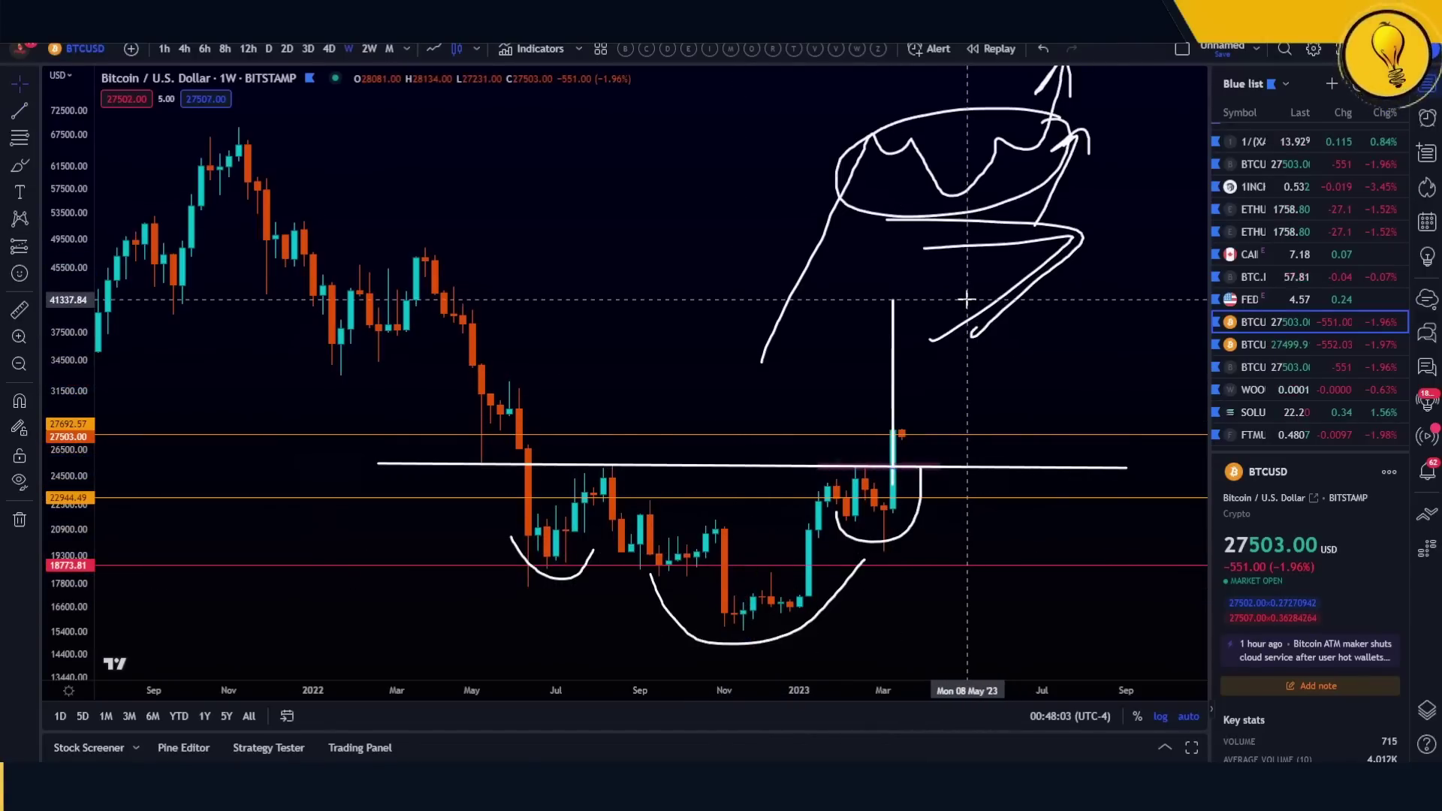
# - Place a horizontal line at the projection's upper end, 41337.84, and delete the vertical projection line
pyautogui.click(36, 109)
pyautogui.click(117, 300)
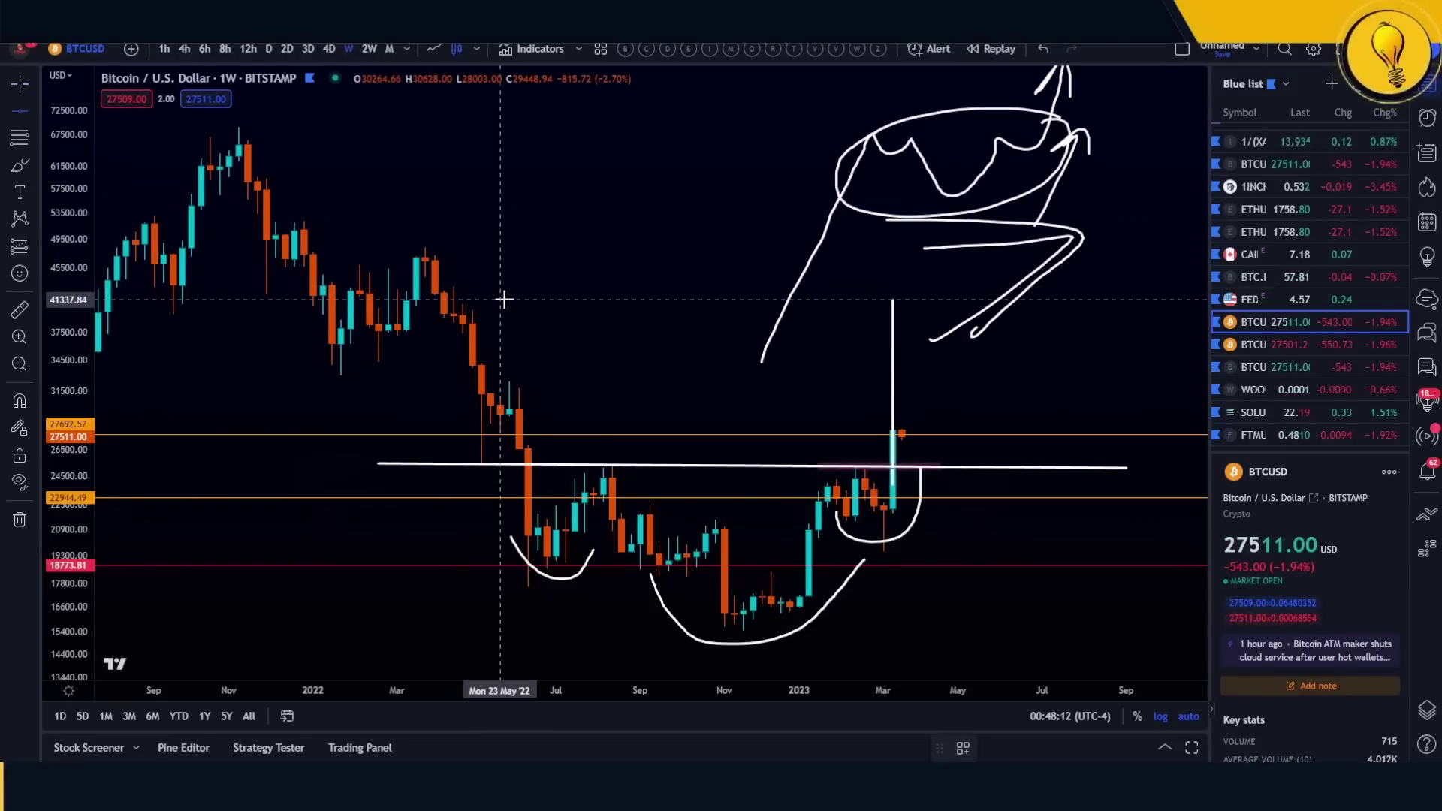
pyautogui.click(503, 300)
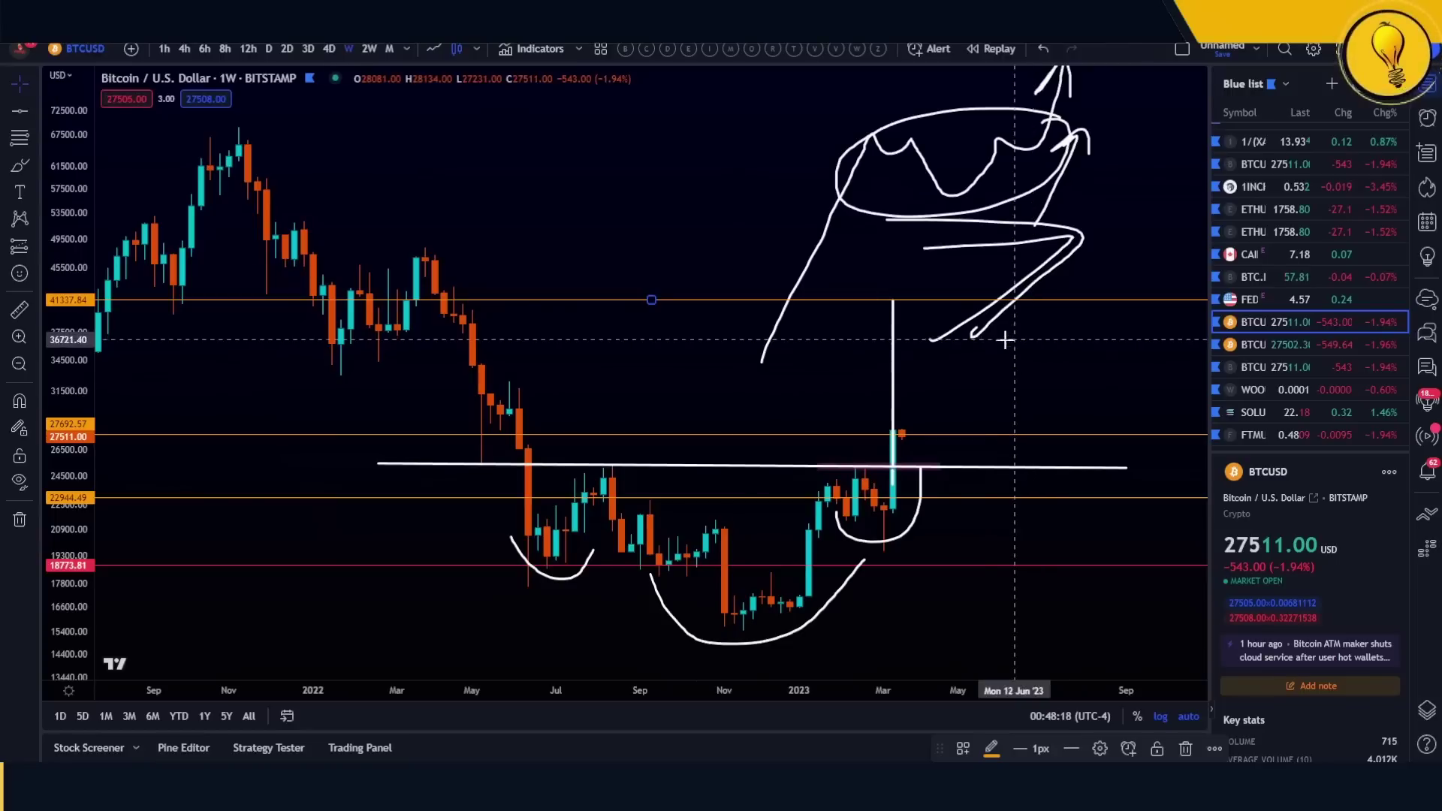
pyautogui.click(894, 348)
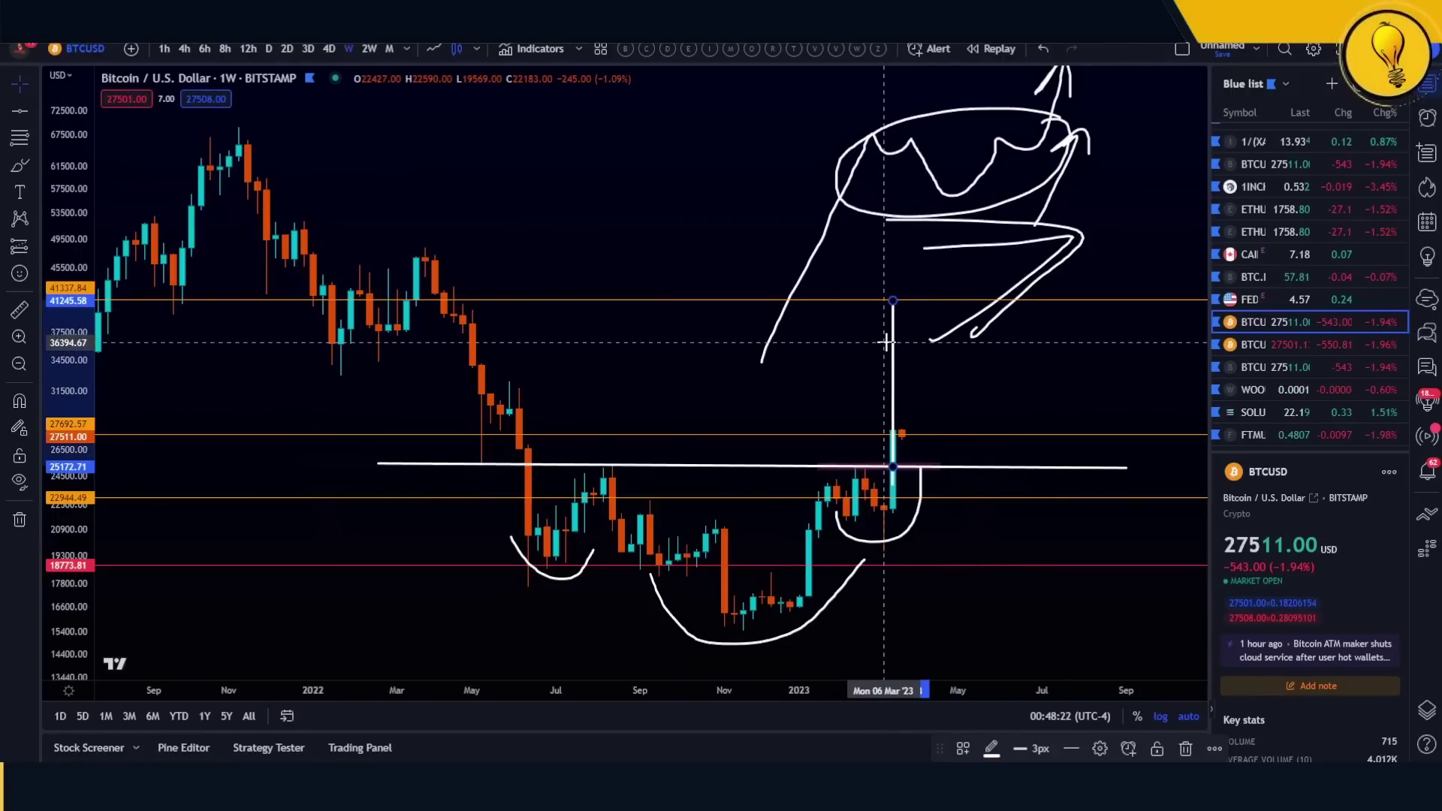
pyautogui.press('Delete')
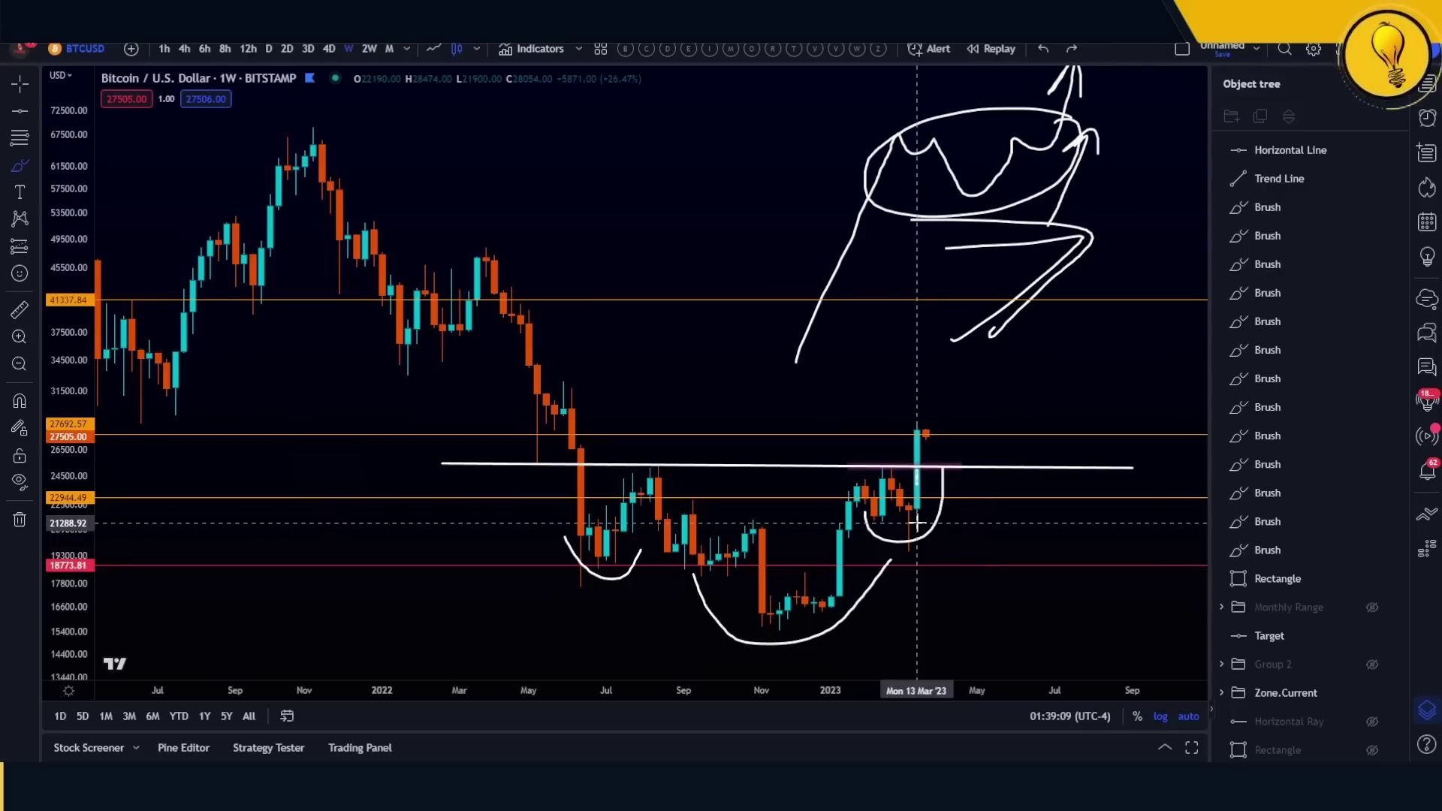
# - Brush a circle around the March 2023 low below the right shoulder, and undo the extra stroke drawn above the neckline
pyautogui.click(25, 84)
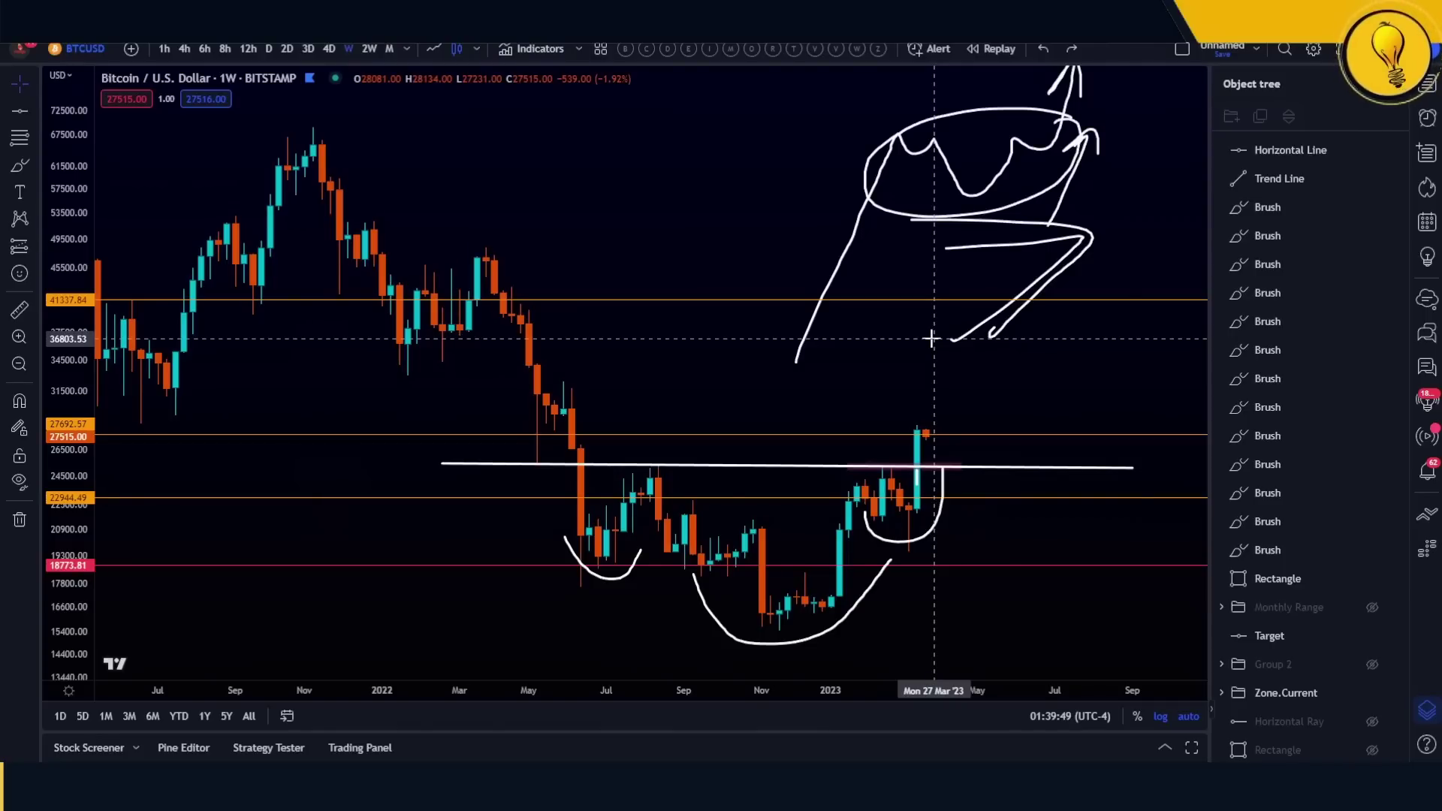
pyautogui.click(19, 165)
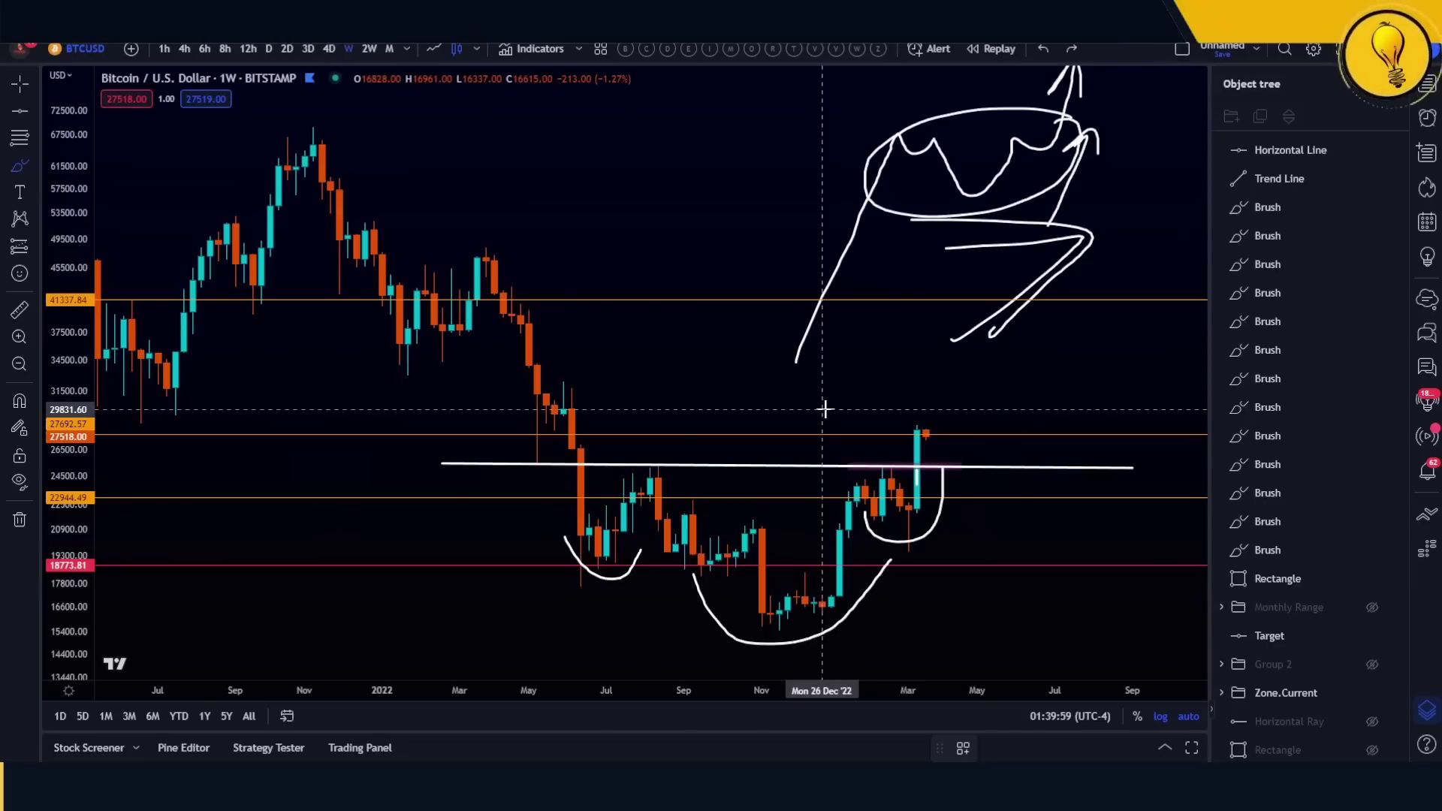
pyautogui.click(917, 518)
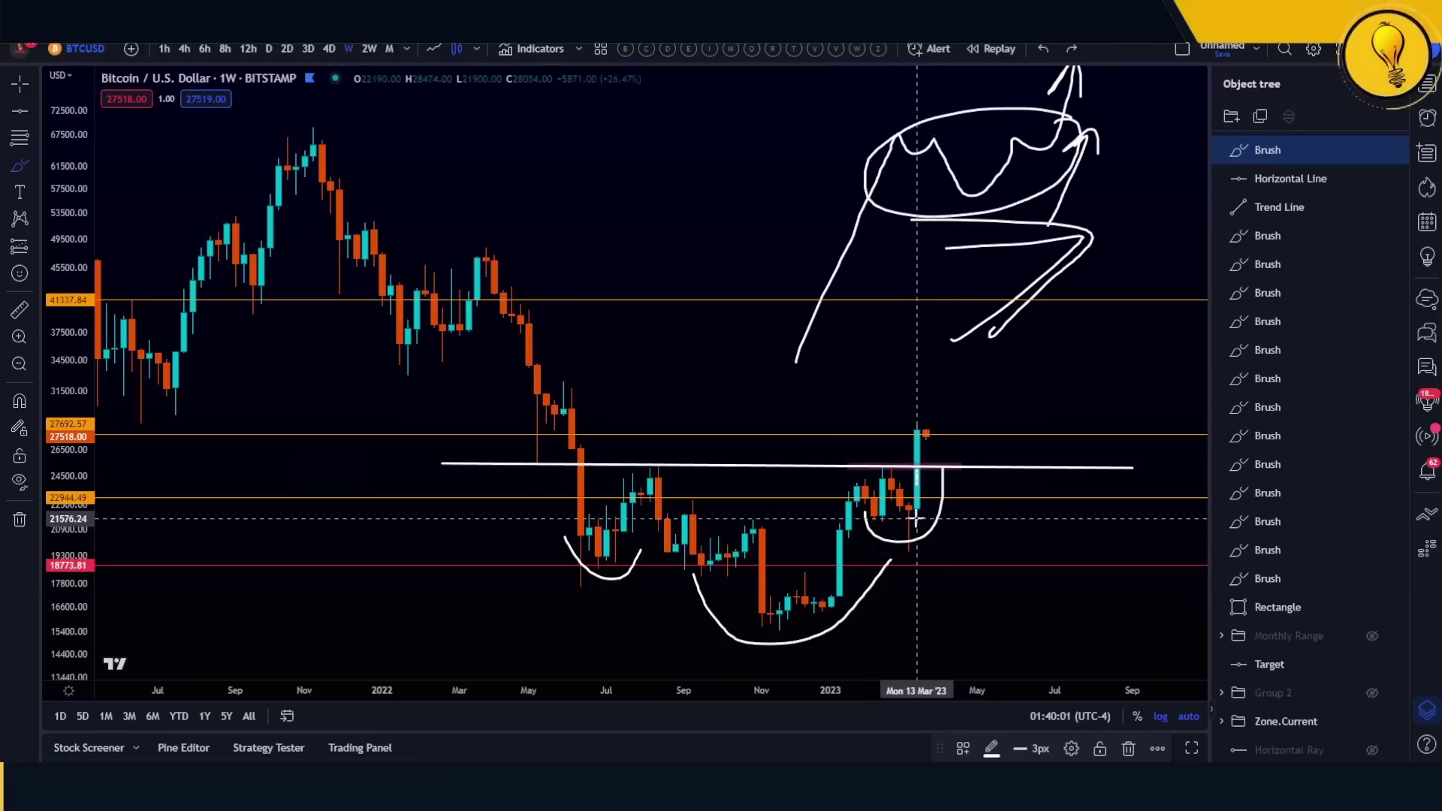
pyautogui.moveTo(917, 518)
pyautogui.mouseDown()
pyautogui.moveTo(886, 556)
pyautogui.moveTo(935, 535)
pyautogui.moveTo(909, 518)
pyautogui.mouseUp()
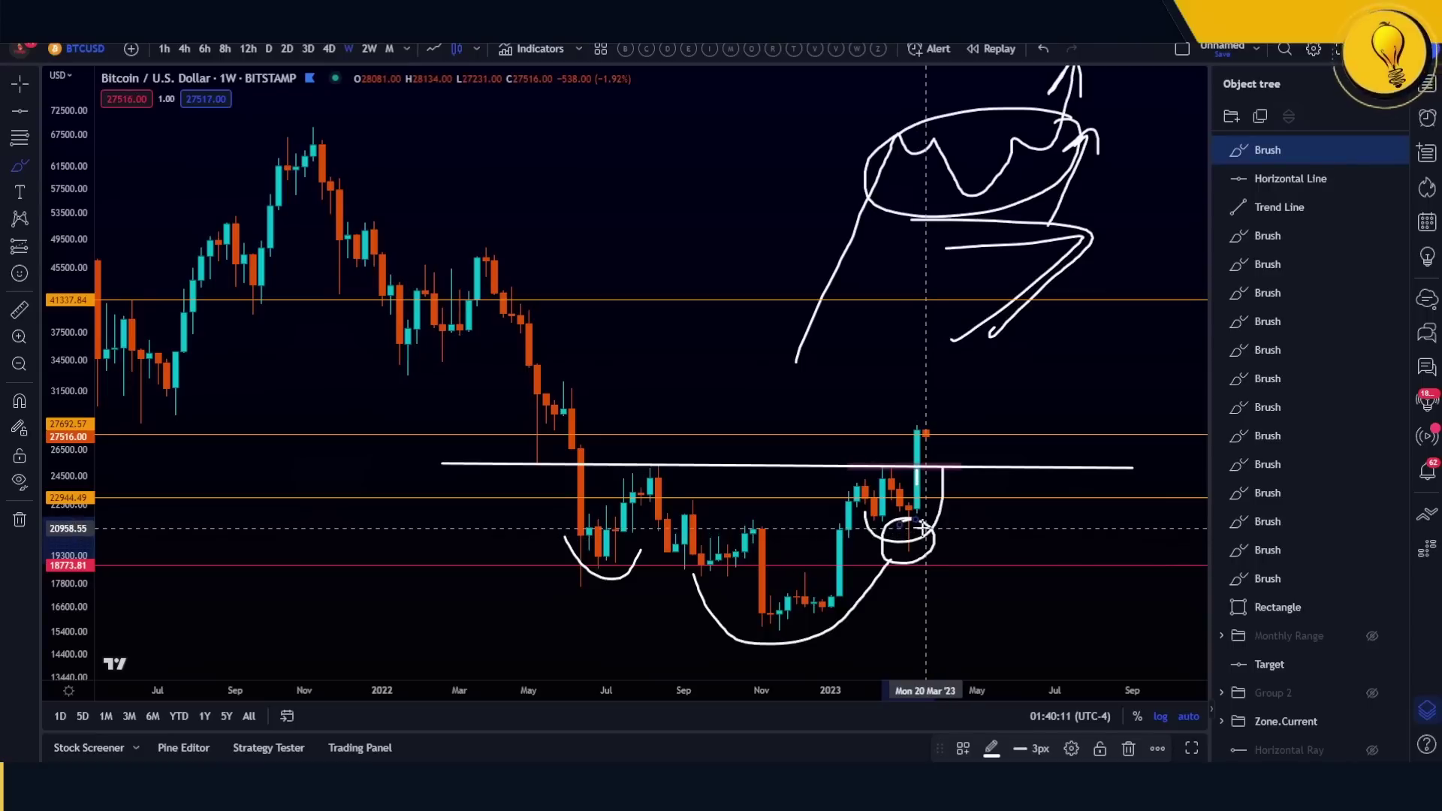
pyautogui.moveTo(610, 379); pyautogui.dragTo(826, 390)
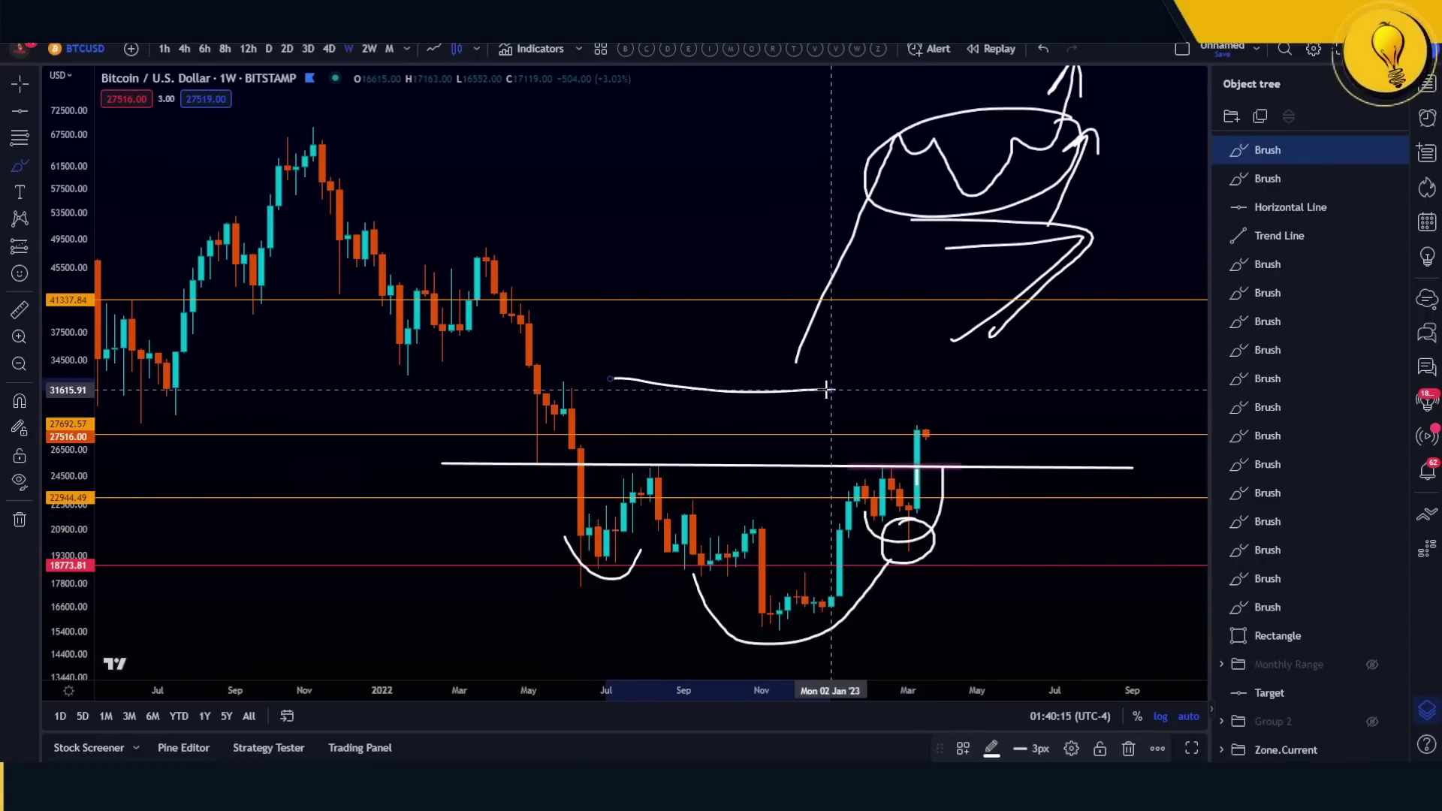
pyautogui.hotkey('ctrl', 'z')
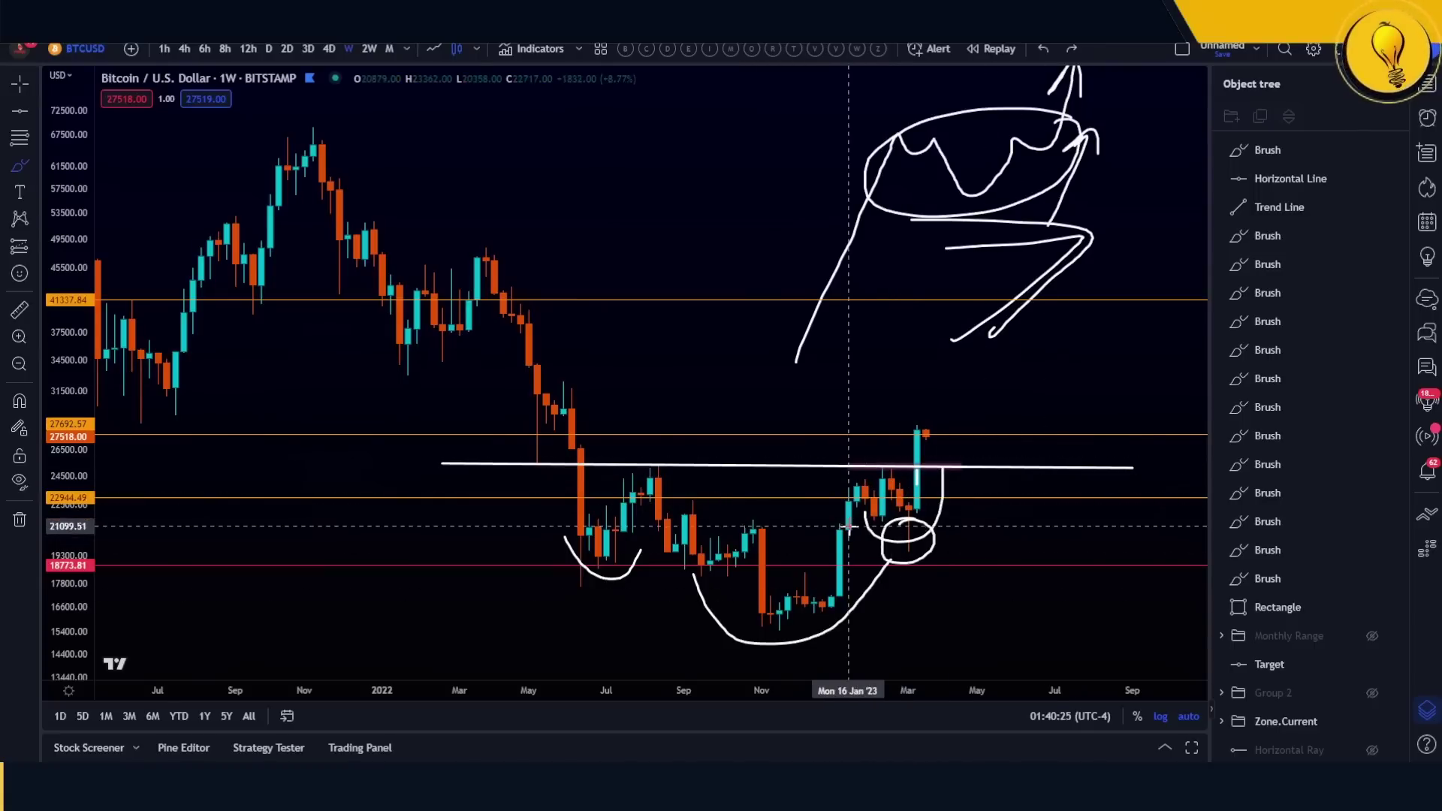
# - Brush a downward arrow beside the circled March 2023 low, ending near the 15400 level
pyautogui.scroll(1, 1007, 505)
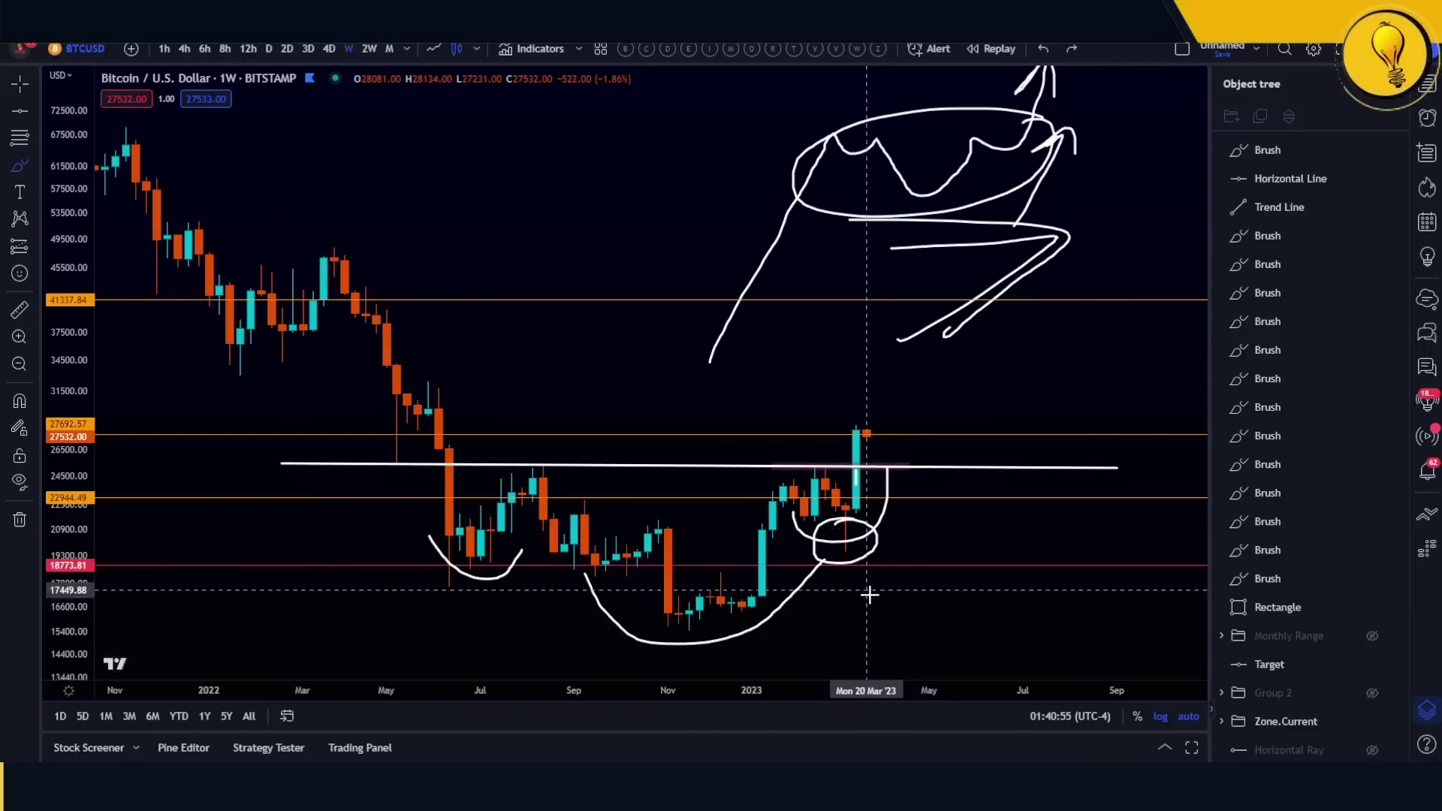
pyautogui.moveTo(890, 523)
pyautogui.mouseDown()
pyautogui.moveTo(924, 606)
pyautogui.moveTo(918, 630)
pyautogui.mouseUp()
pyautogui.moveTo(916, 627); pyautogui.dragTo(950, 602)
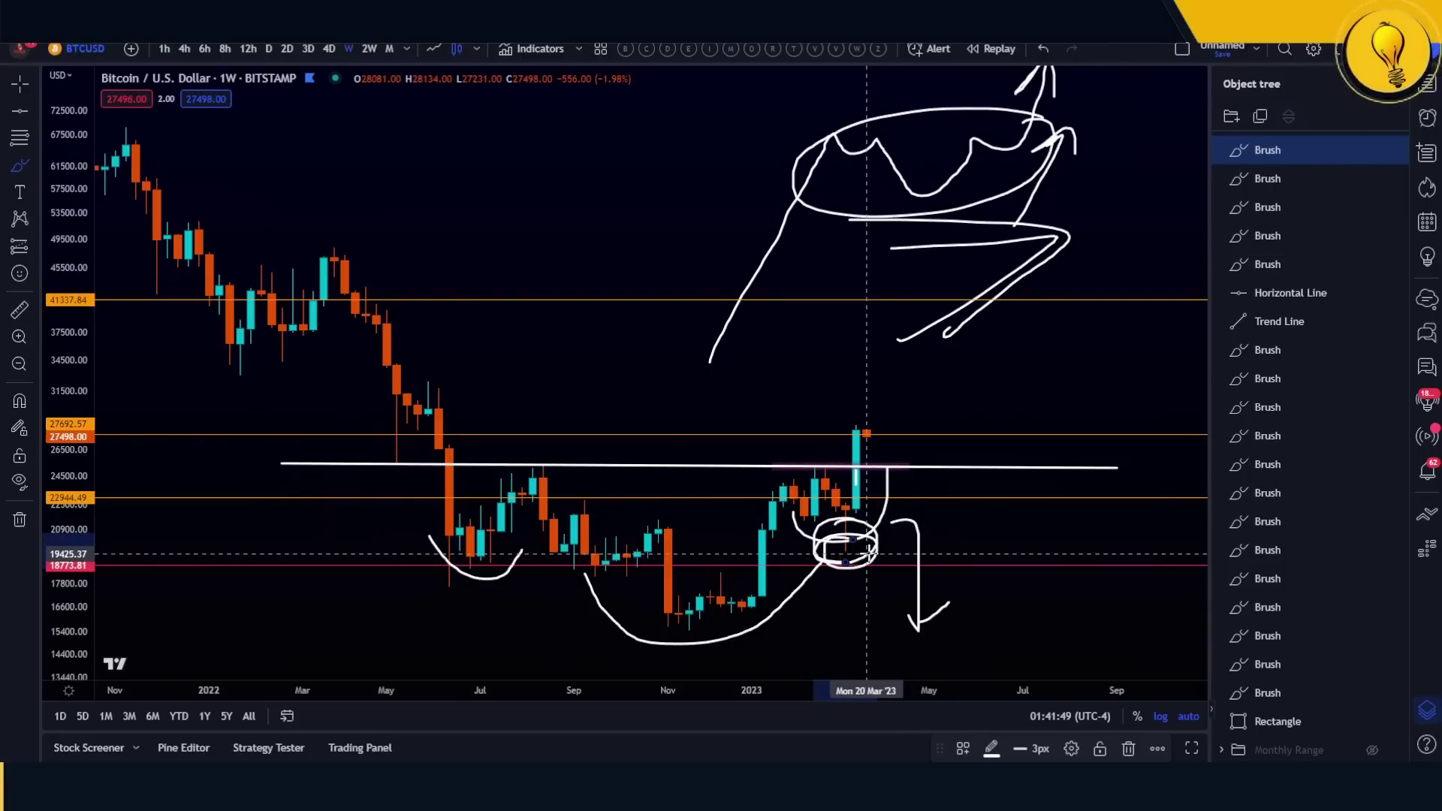
# - Delete the circles around the March 2023 low and every stroke of the downward arrow
pyautogui.press('Delete')
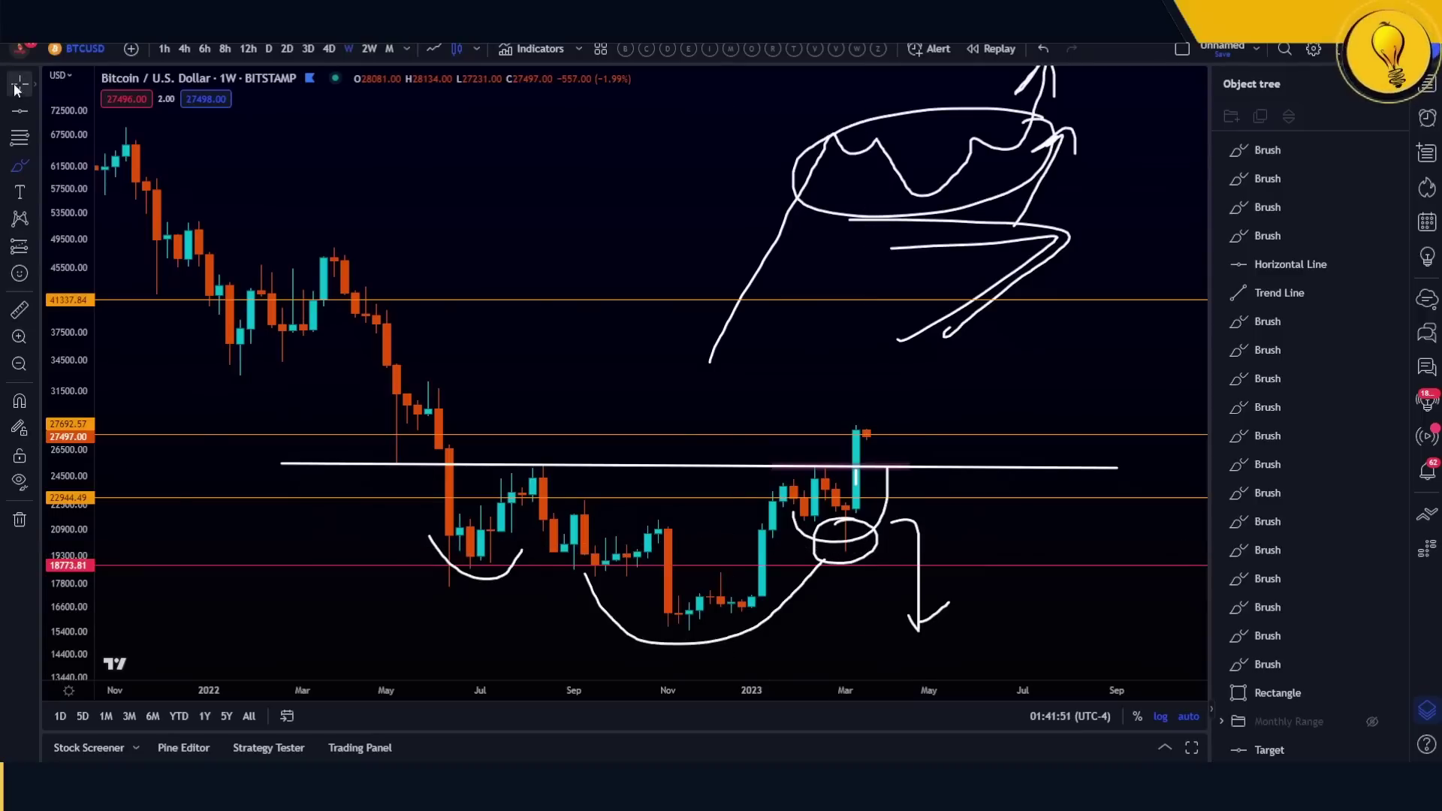
pyautogui.click(876, 536)
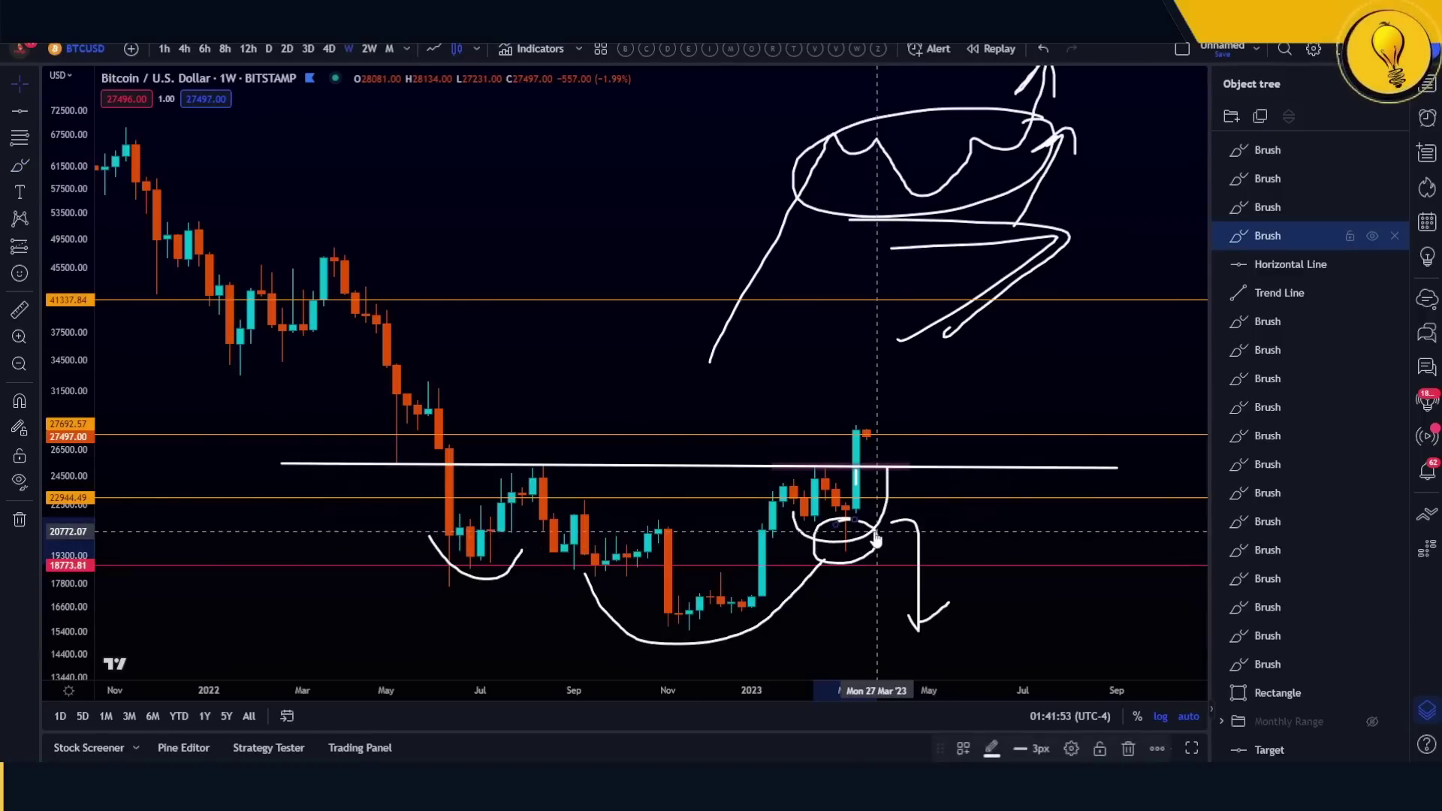
pyautogui.press('Delete')
pyautogui.click(918, 550)
pyautogui.press('Delete')
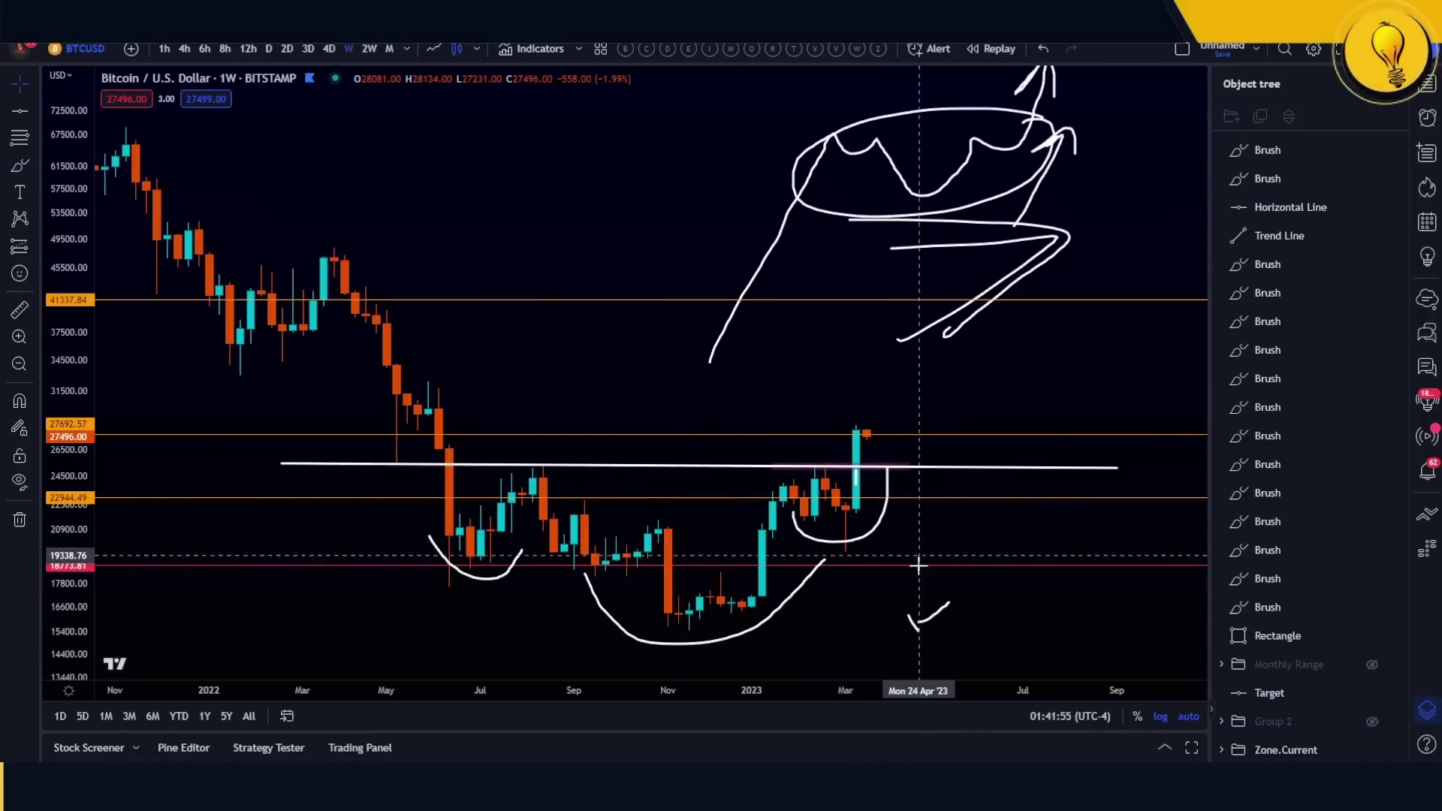
pyautogui.click(935, 614)
pyautogui.press('Delete')
pyautogui.click(915, 624)
pyautogui.press('Delete')
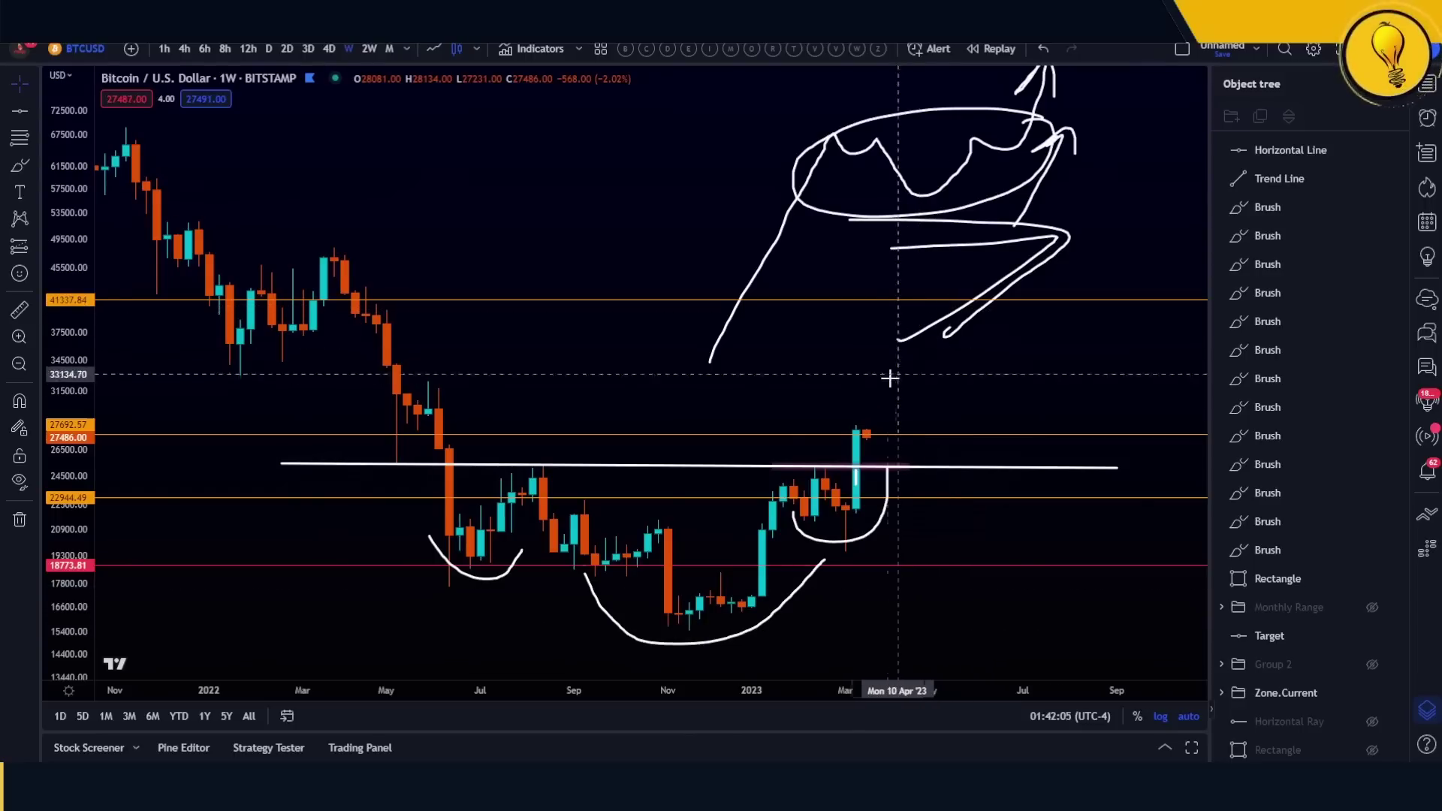
# - Apply indicator template D to load the Volume, Mango Dynamic and Ichimoku indicators on the weekly chart
pyautogui.click(855, 438)
pyautogui.moveTo(855, 443); pyautogui.dragTo(855, 440)
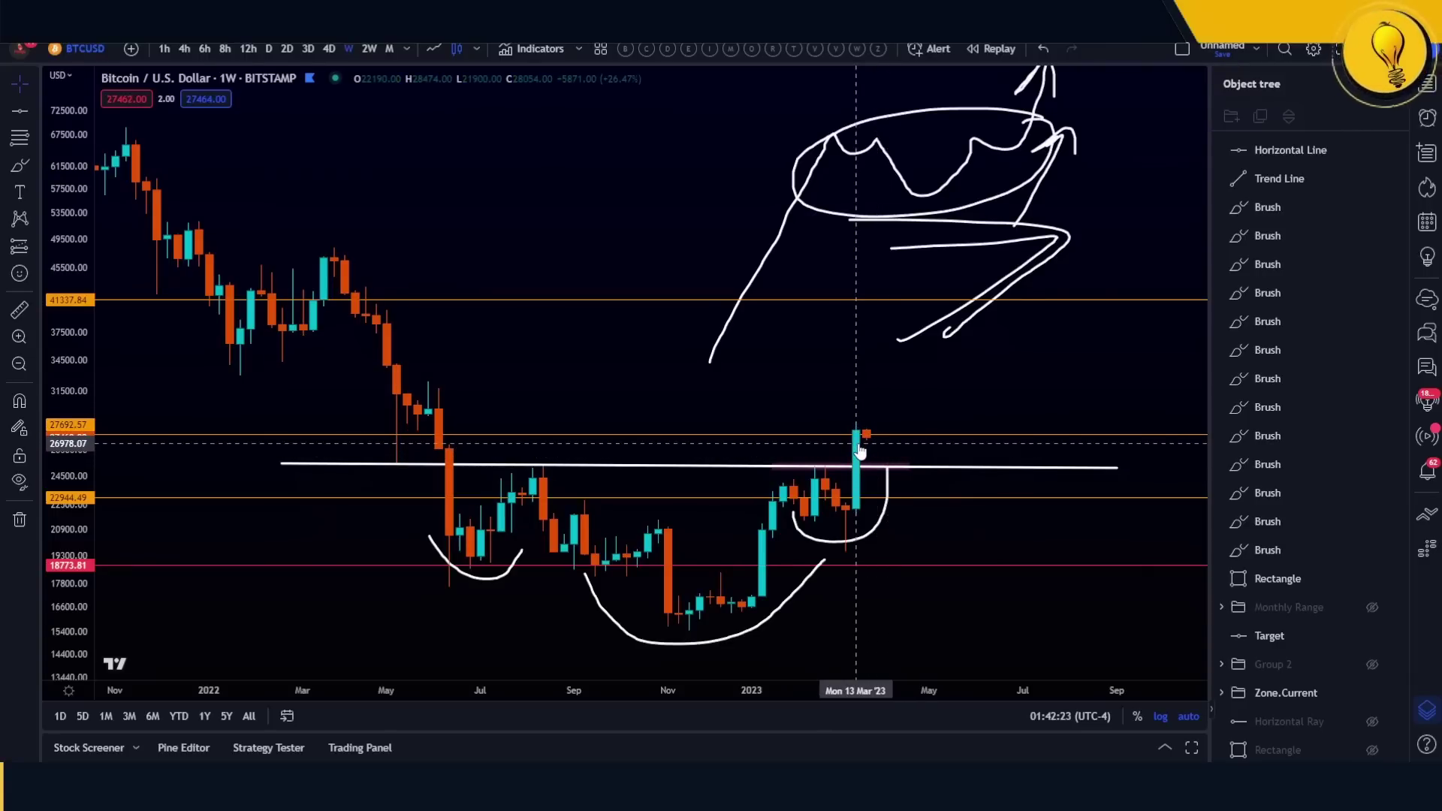
pyautogui.click(670, 52)
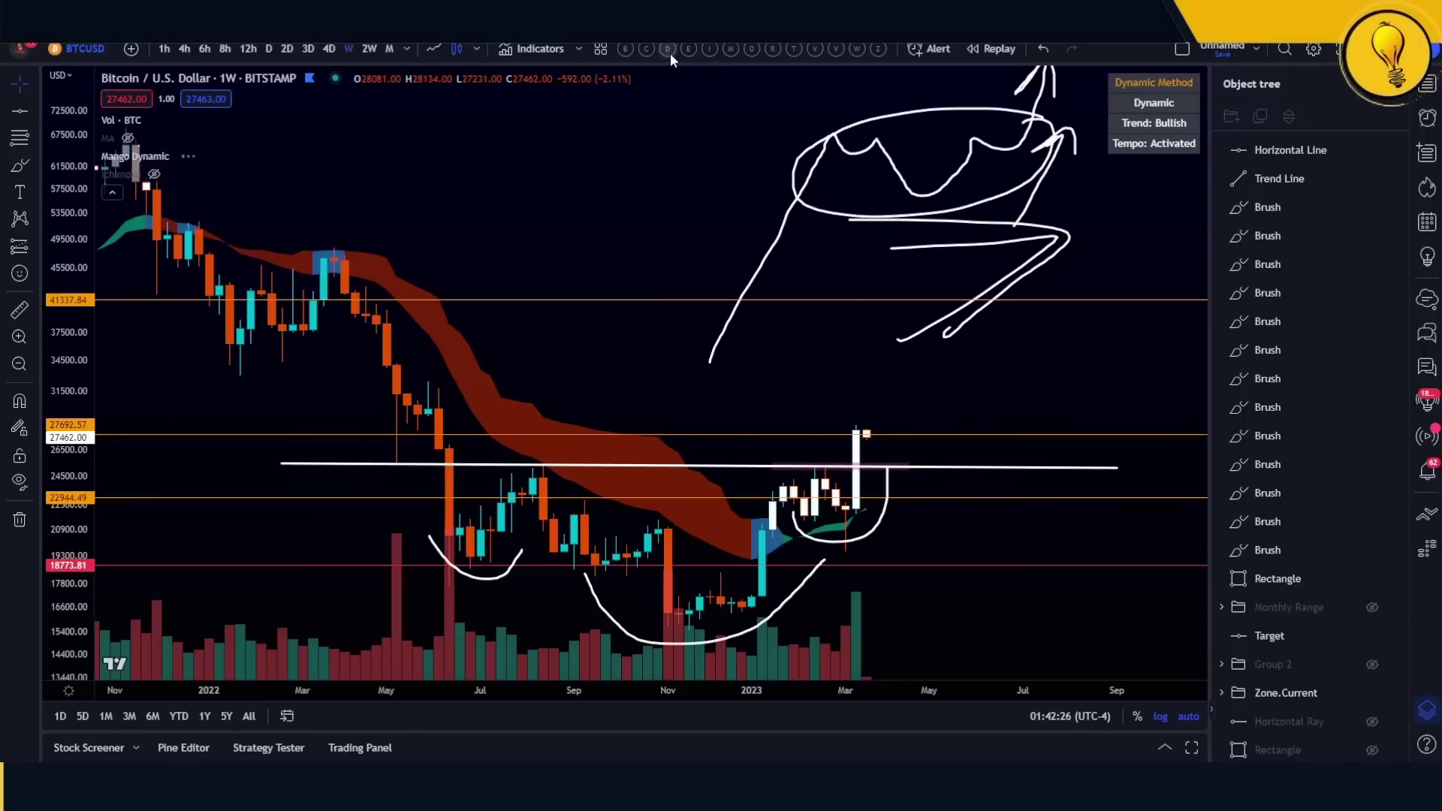
# - Delete the brush strokes forming the three arcs and the circled pattern with arrows sketched above the chart
pyautogui.click(1396, 204)
pyautogui.click(1396, 204)
pyautogui.click(1396, 204)
pyautogui.click(1396, 205)
pyautogui.click(1396, 204)
pyautogui.click(1396, 204)
pyautogui.click(1395, 207)
pyautogui.click(1395, 207)
pyautogui.click(1395, 207)
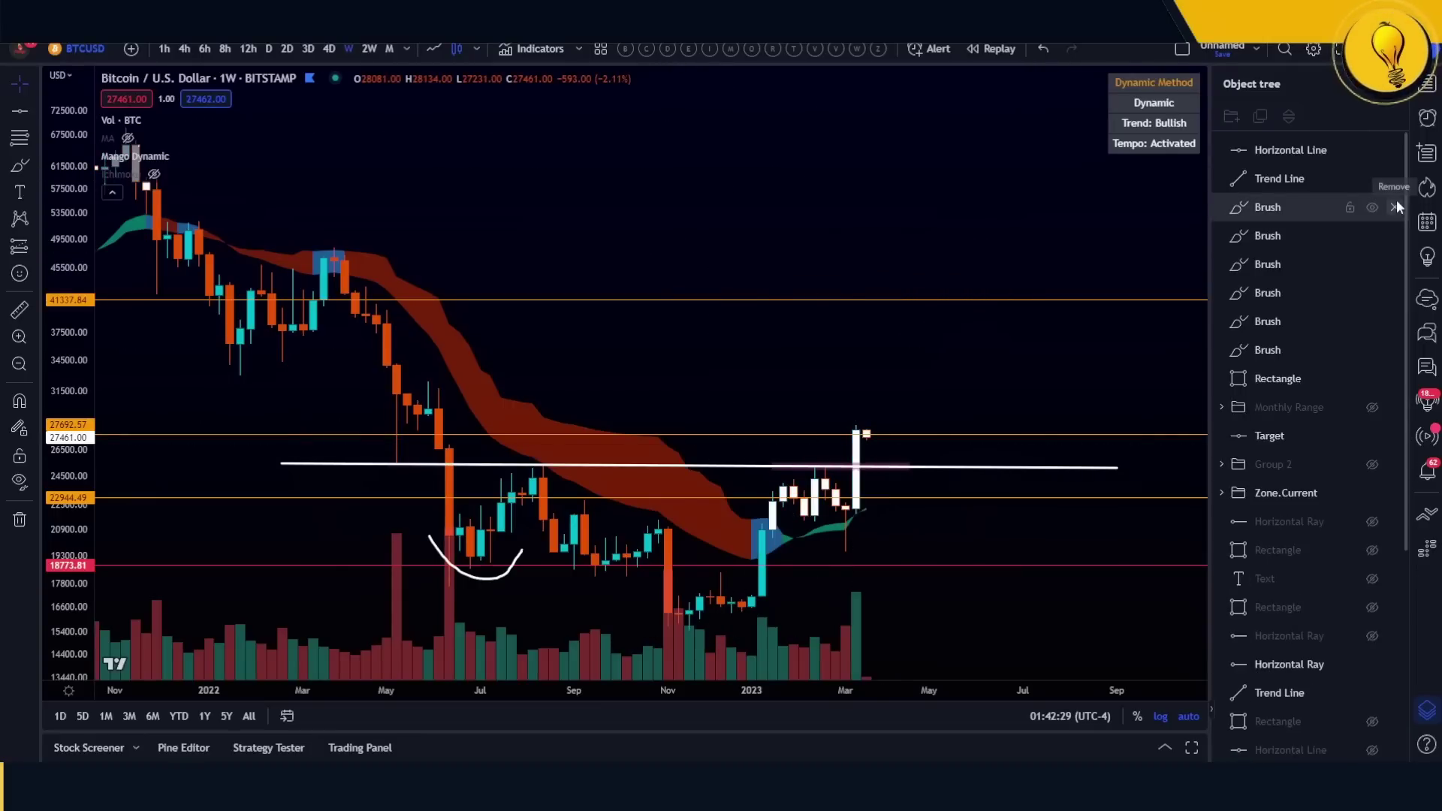
pyautogui.click(1395, 206)
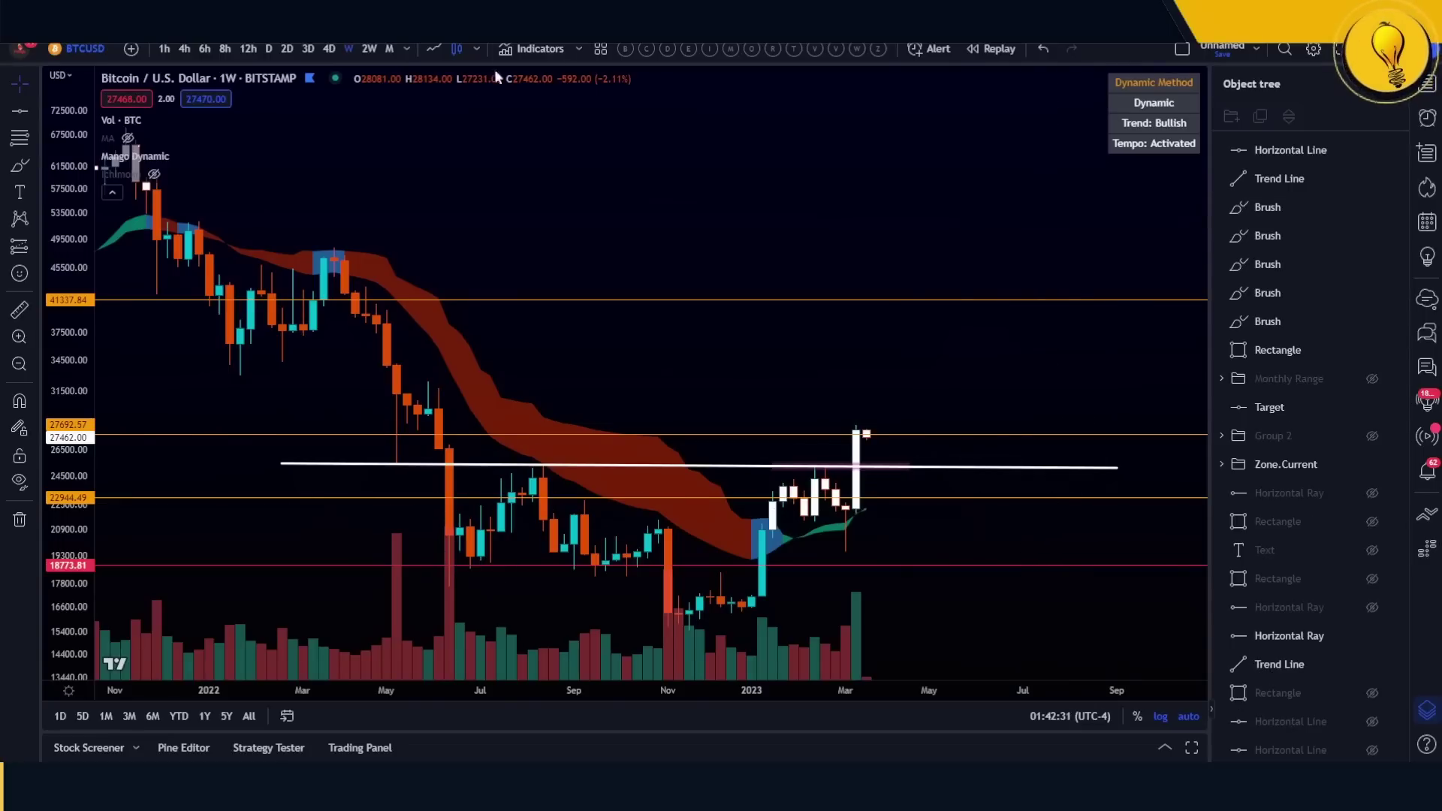
# - Switch the BTCUSD chart to the monthly timeframe and hide all drawings
pyautogui.click(389, 48)
pyautogui.click(19, 481)
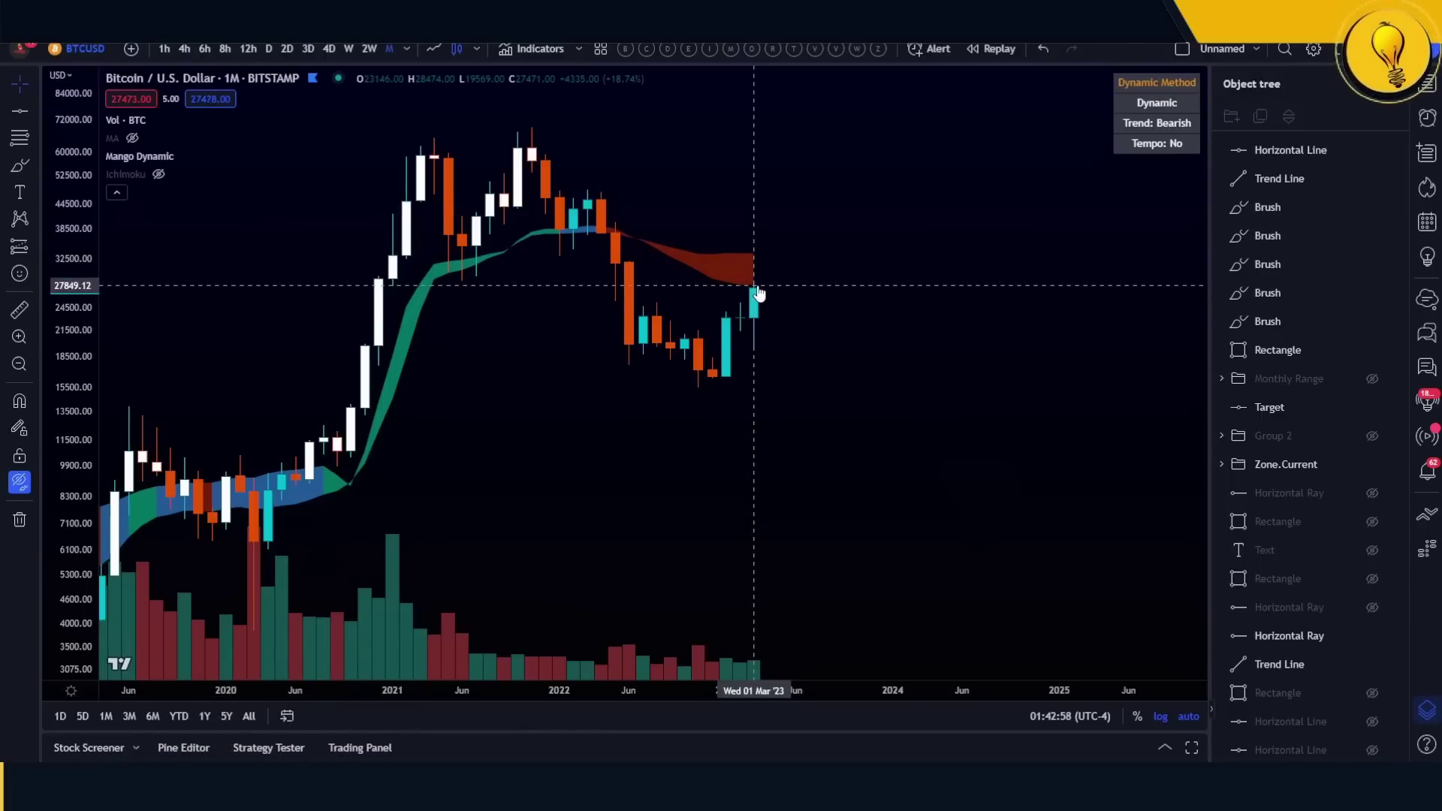
# - Switch to the Mango Research dashboard, expand the BTC/USDT timeframe details and highlight the 12h reversal entry
pyautogui.click(1426, 153)
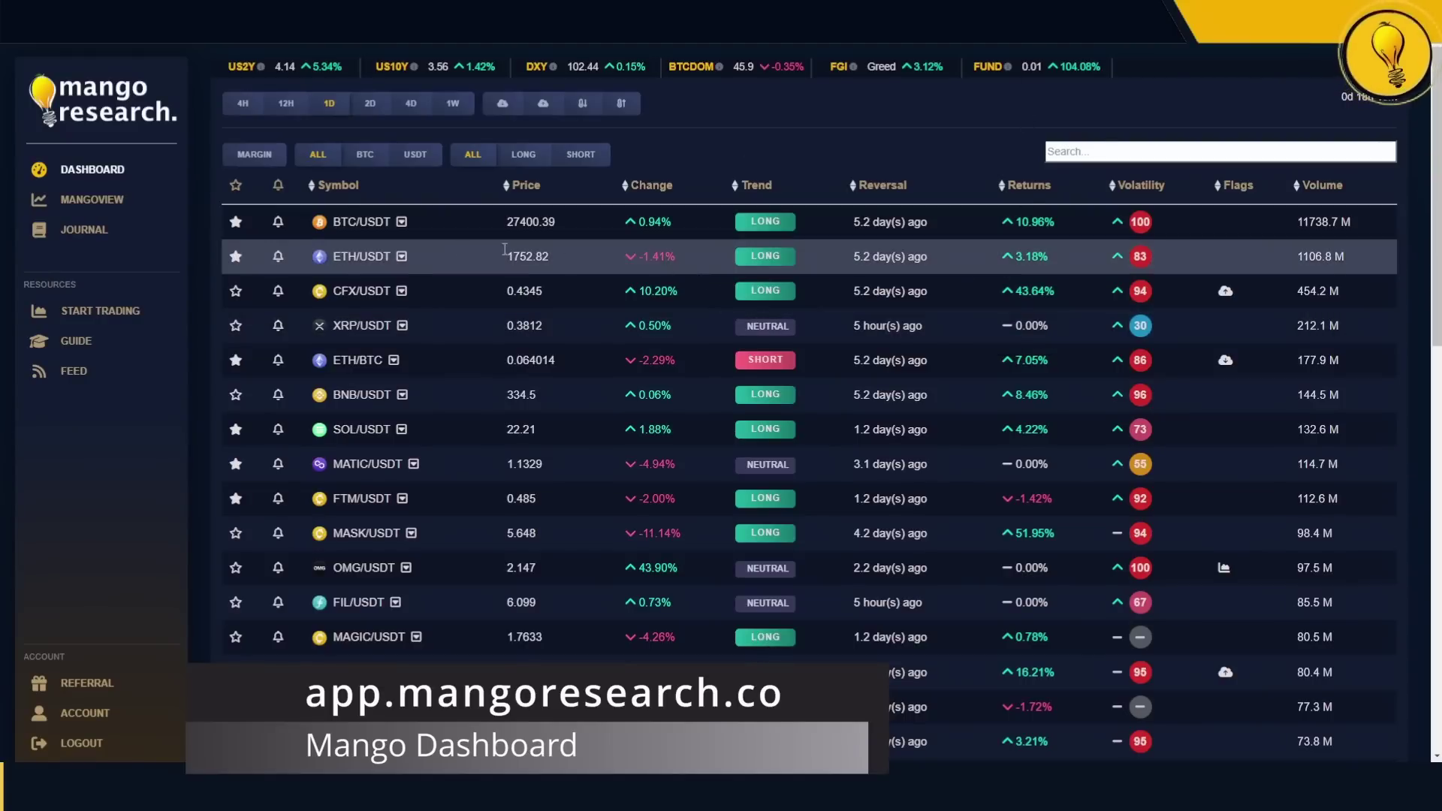
pyautogui.click(402, 221)
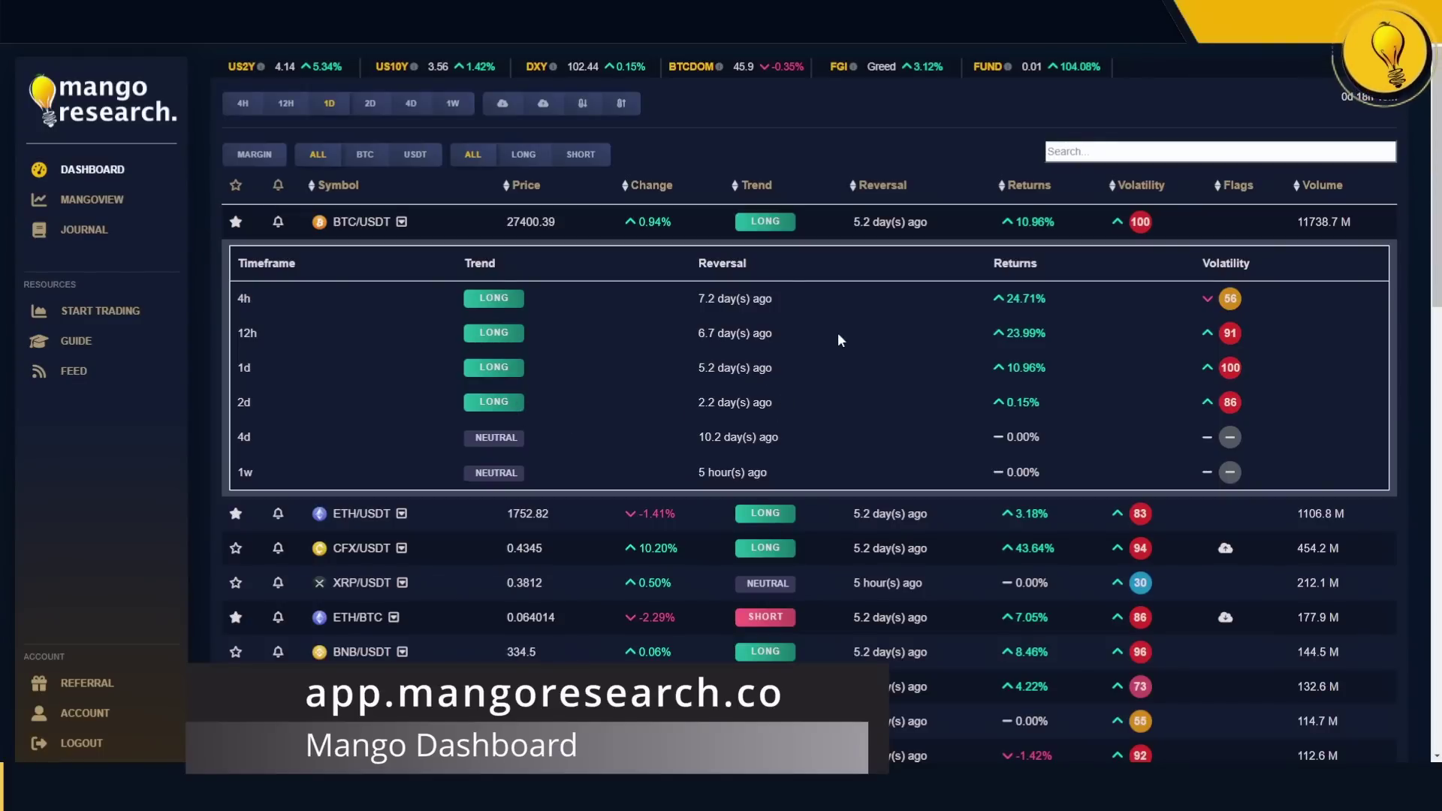
pyautogui.moveTo(837, 332); pyautogui.dragTo(678, 335)
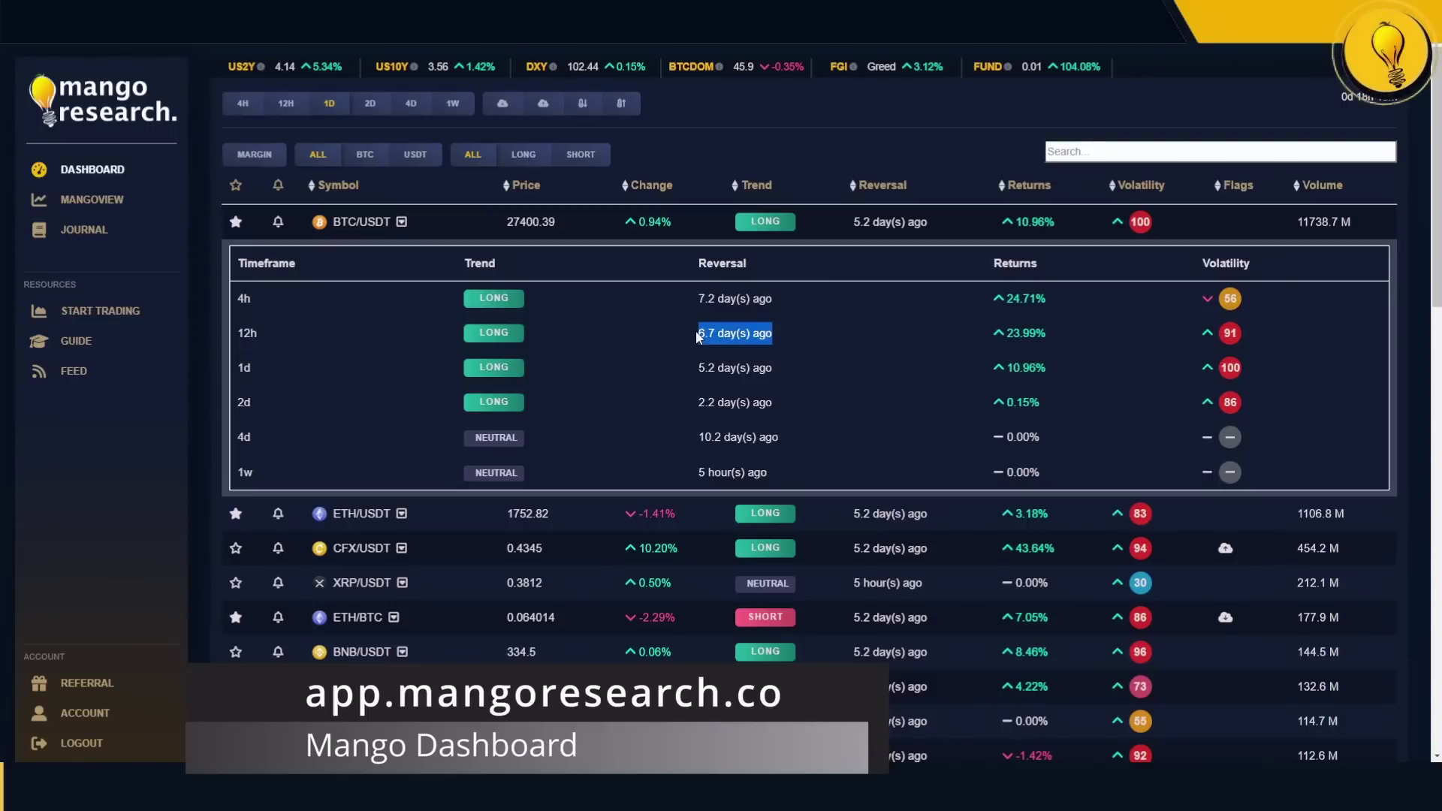
# - Highlight the 12h trend, reversal and returns of BTC/USDT, followed by the 2d and 1d reversal entries
pyautogui.click(446, 332)
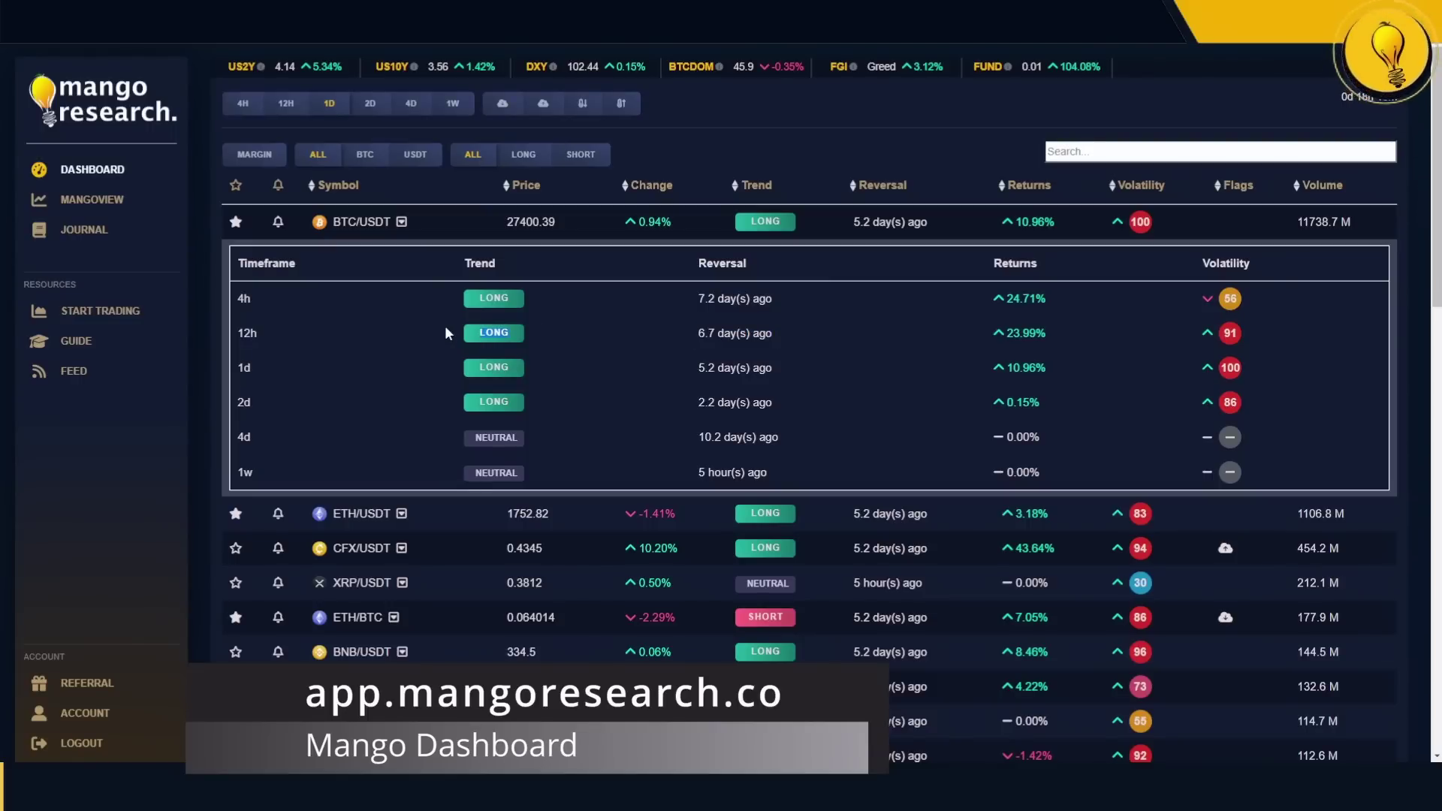
pyautogui.moveTo(918, 333); pyautogui.dragTo(661, 335)
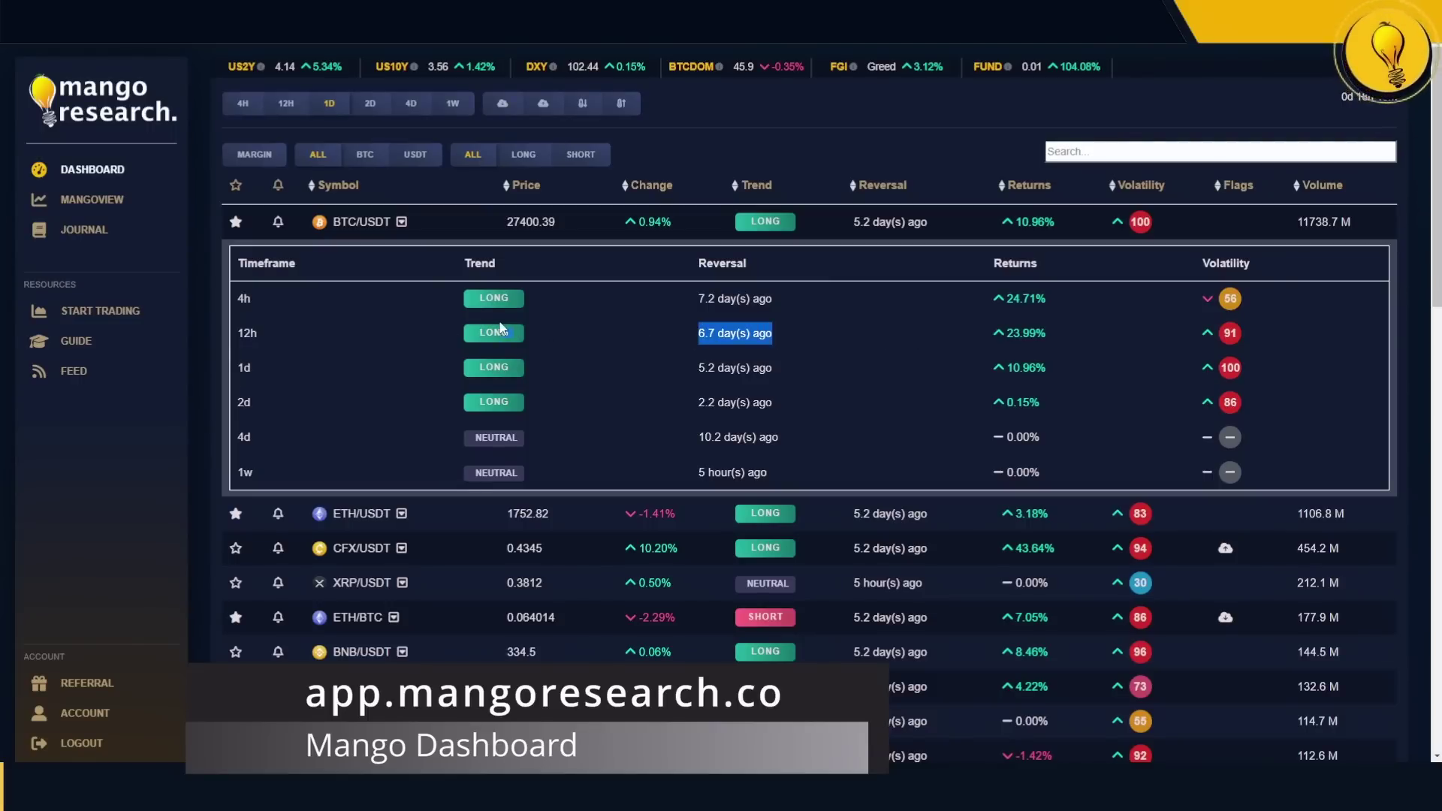
pyautogui.moveTo(1050, 333); pyautogui.dragTo(968, 343)
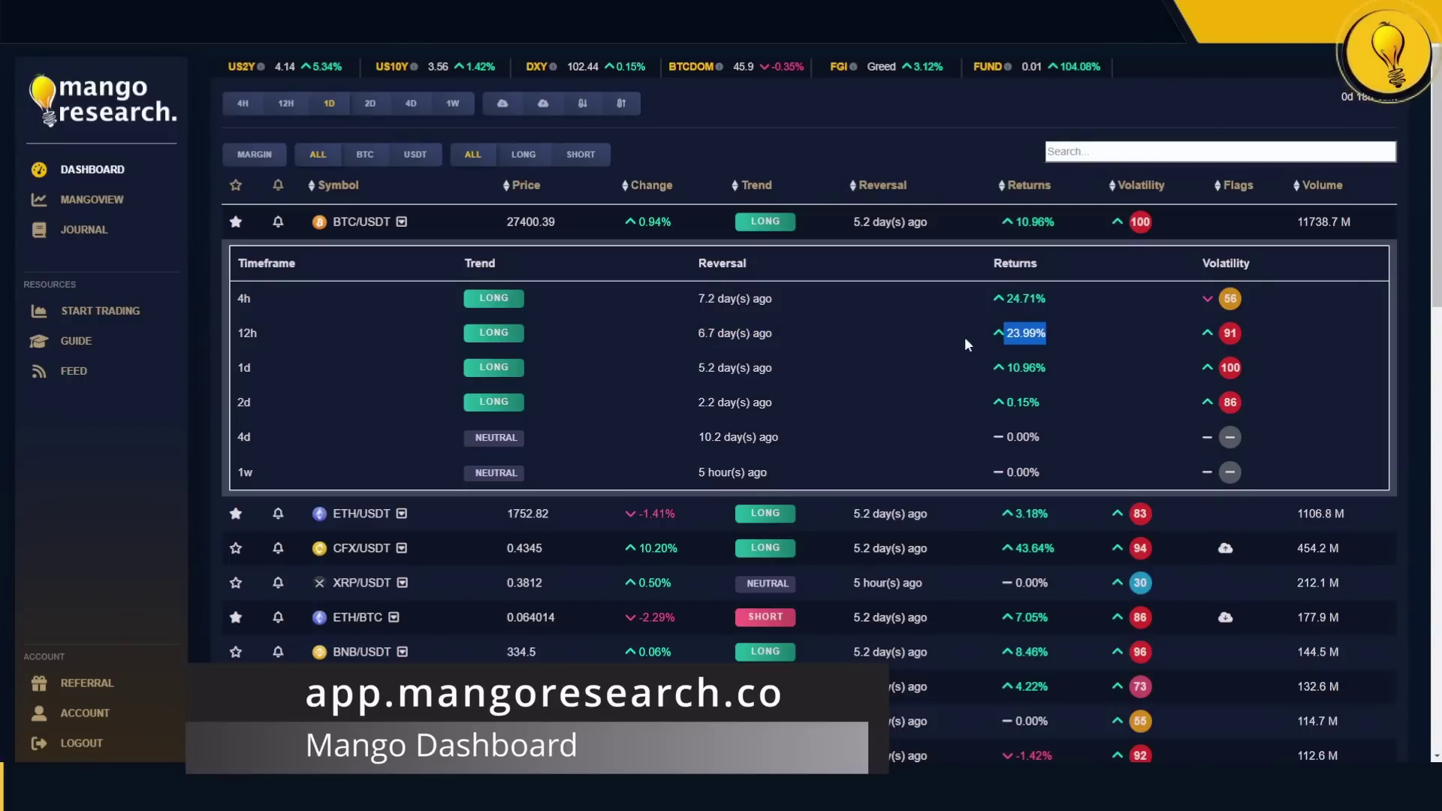
pyautogui.moveTo(872, 417); pyautogui.dragTo(665, 405)
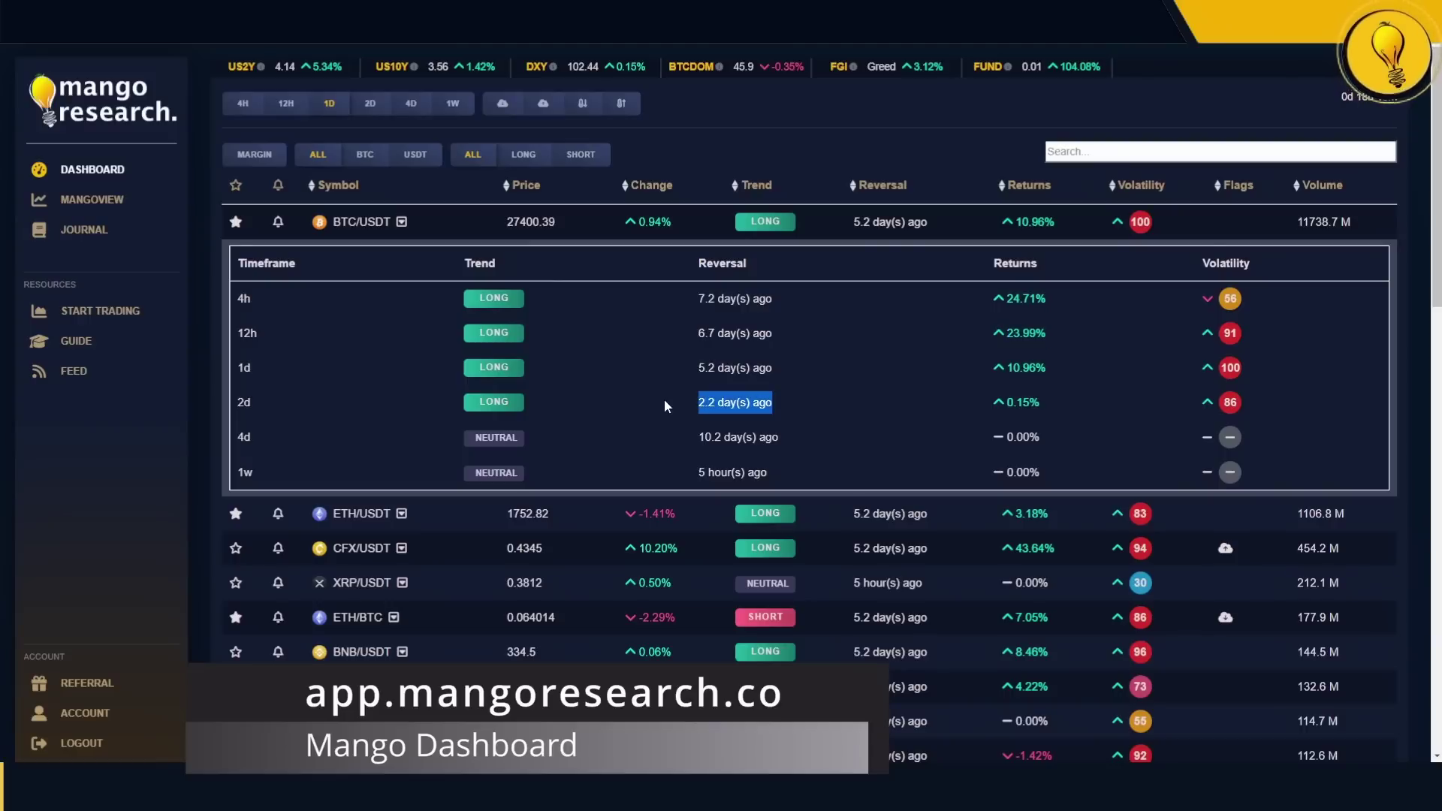
pyautogui.moveTo(809, 371); pyautogui.dragTo(652, 373)
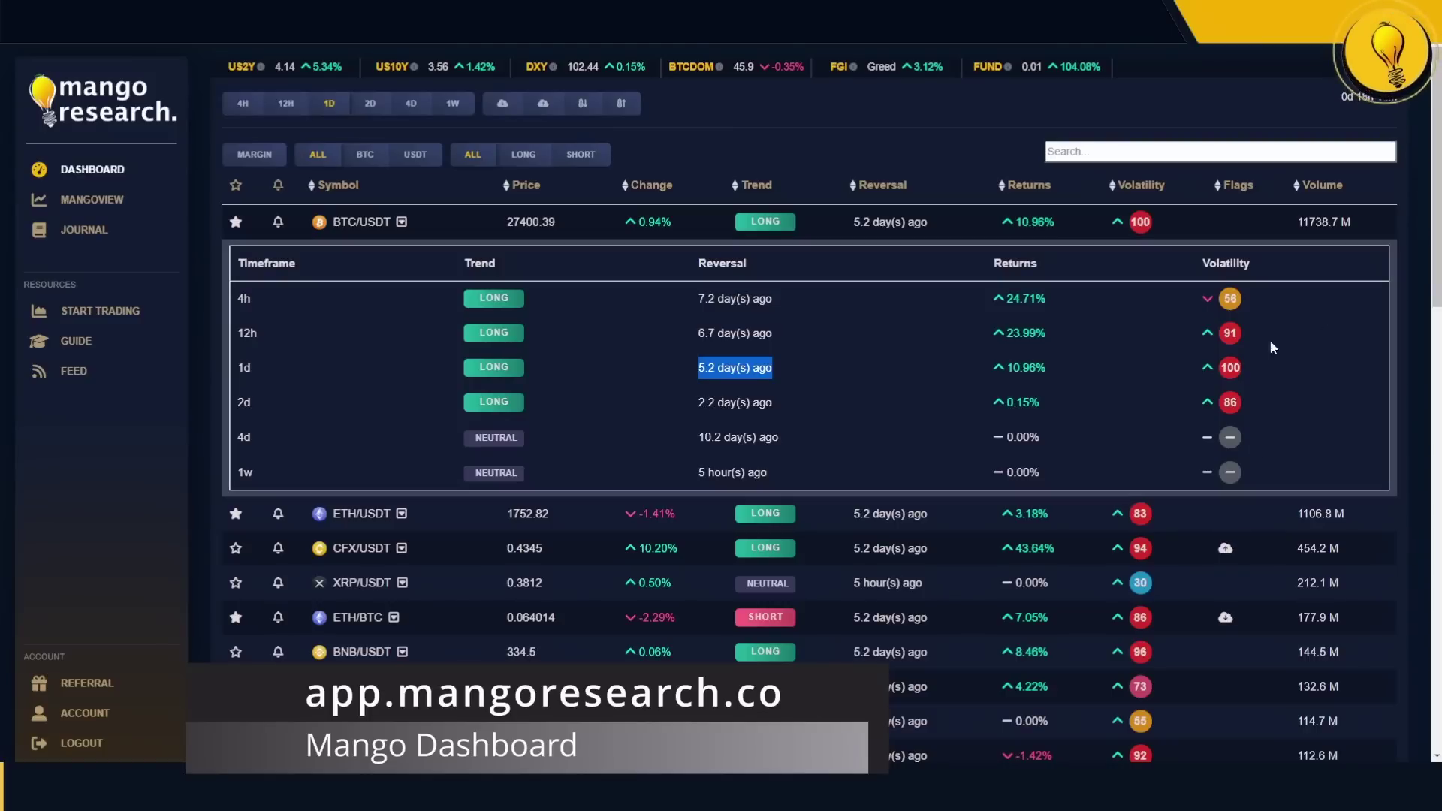
# - Highlight the 12h to 2d volatility scores of BTC/USDT and the 4h row's reversal, returns and volatility
pyautogui.moveTo(1270, 340); pyautogui.dragTo(1199, 415)
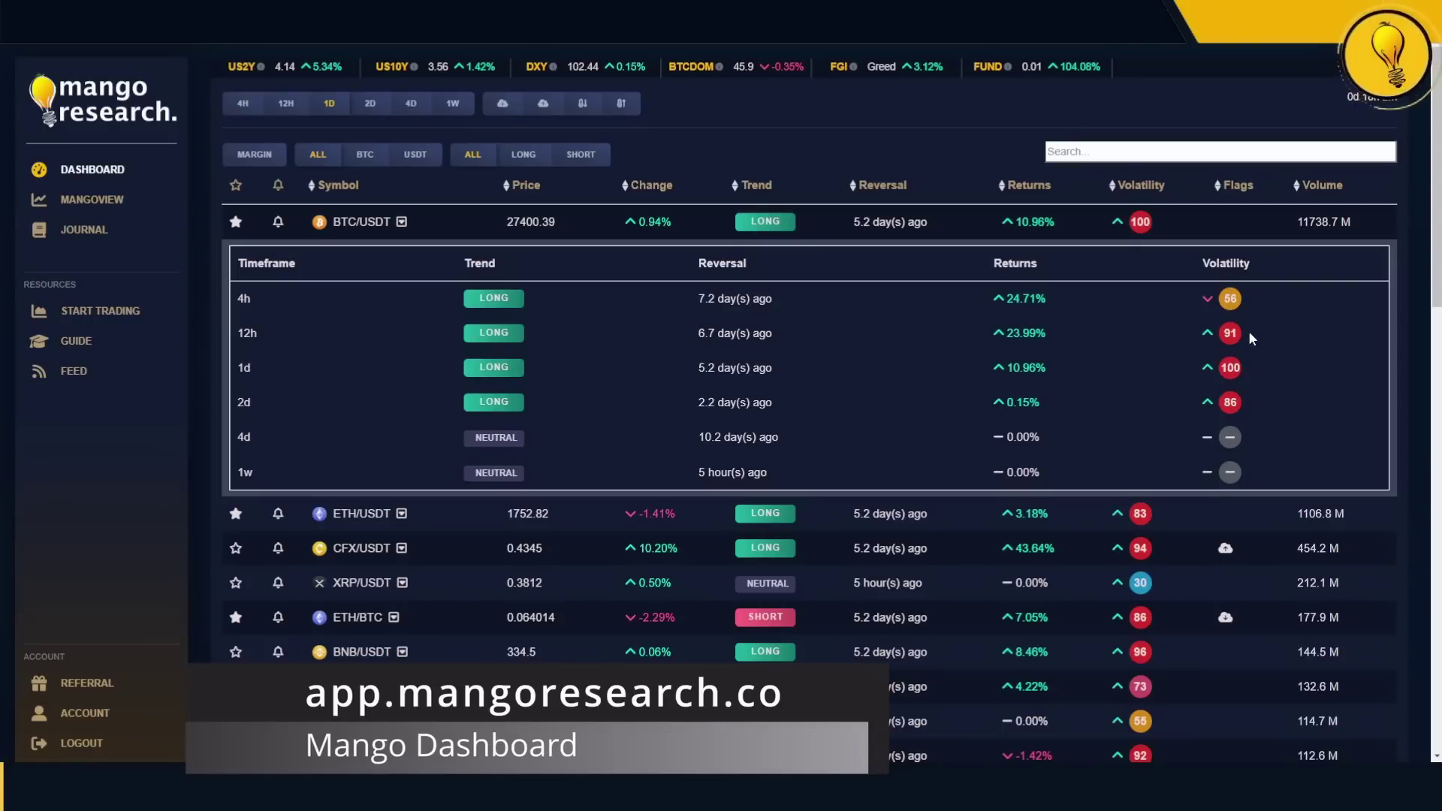
pyautogui.moveTo(1250, 335); pyautogui.dragTo(1223, 342)
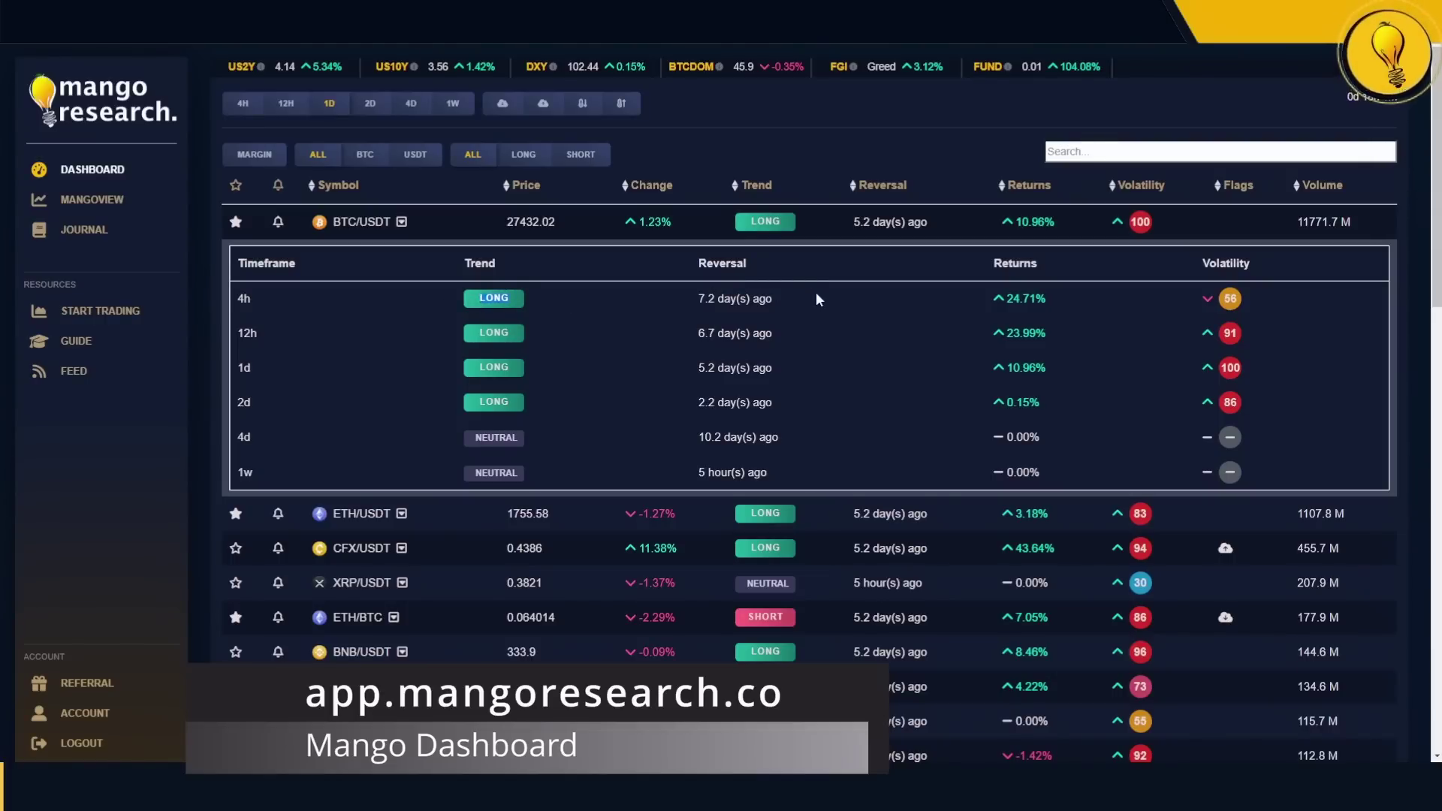
pyautogui.moveTo(816, 298); pyautogui.dragTo(704, 297)
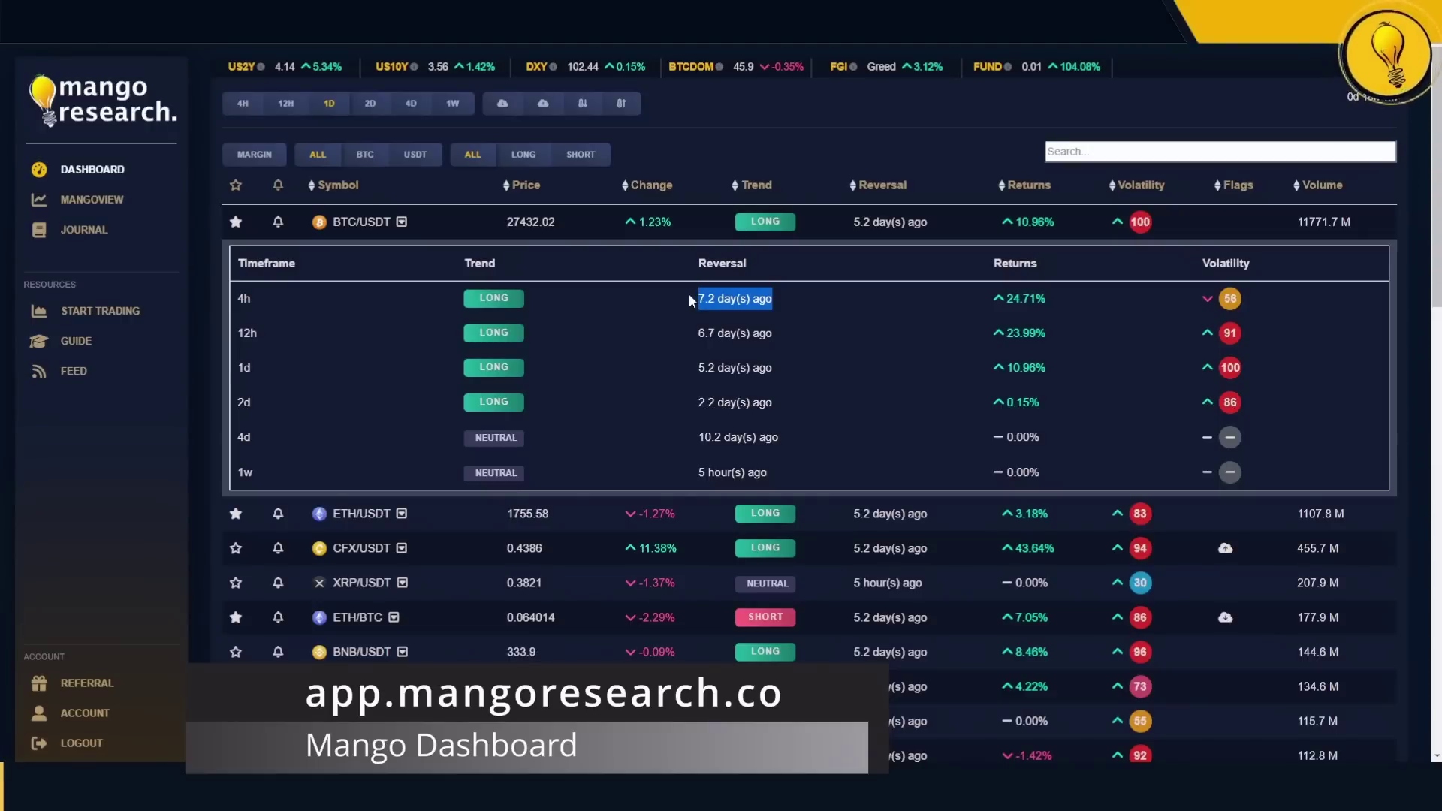
pyautogui.moveTo(1060, 299); pyautogui.dragTo(945, 300)
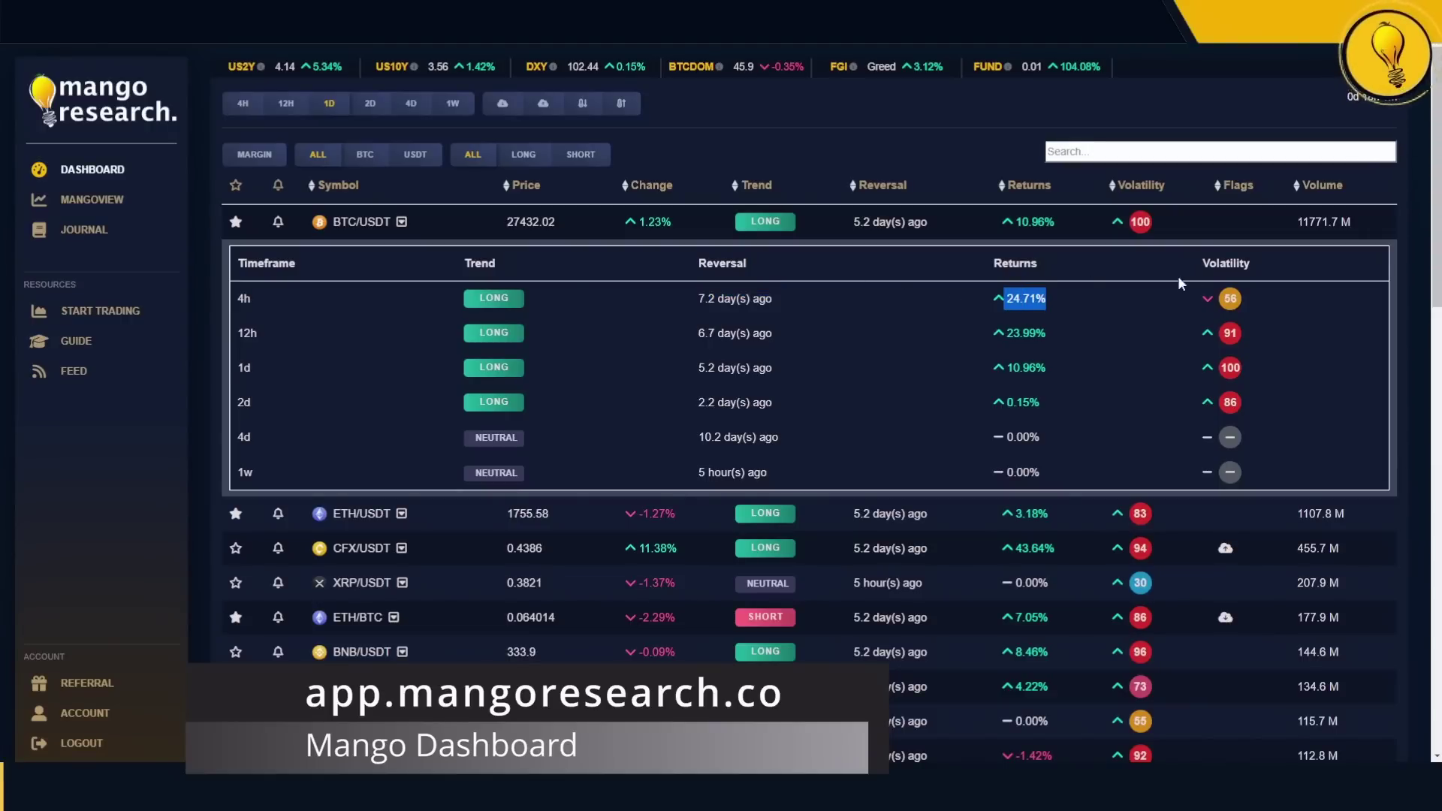
pyautogui.moveTo(1248, 301); pyautogui.dragTo(1204, 299)
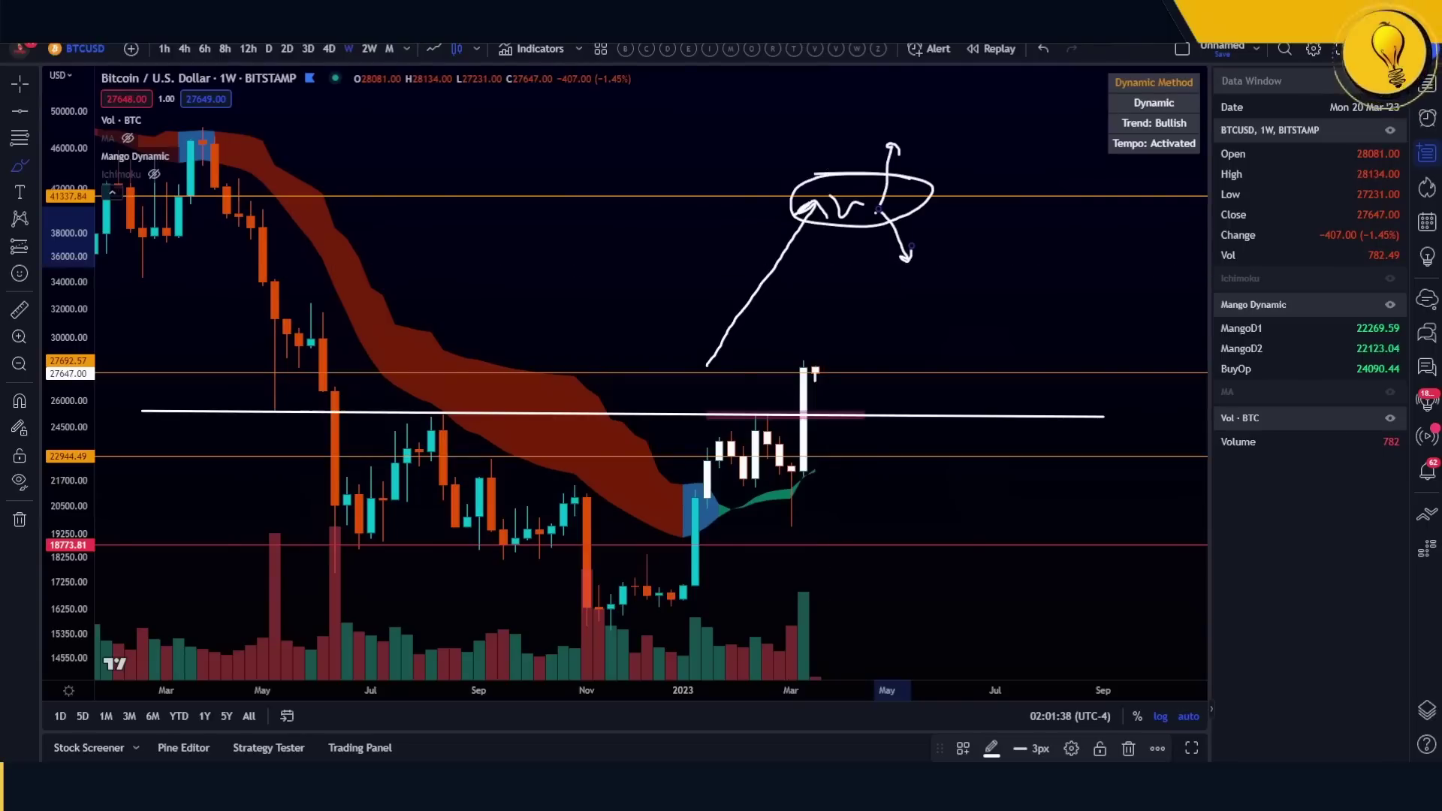
# - Circle the November–December 2022 lows and the June–November 2022 range on the weekly chart, and switch to the 4-hour timeframe
pyautogui.moveTo(719, 563)
pyautogui.mouseDown()
pyautogui.moveTo(527, 603)
pyautogui.moveTo(702, 593)
pyautogui.mouseUp()
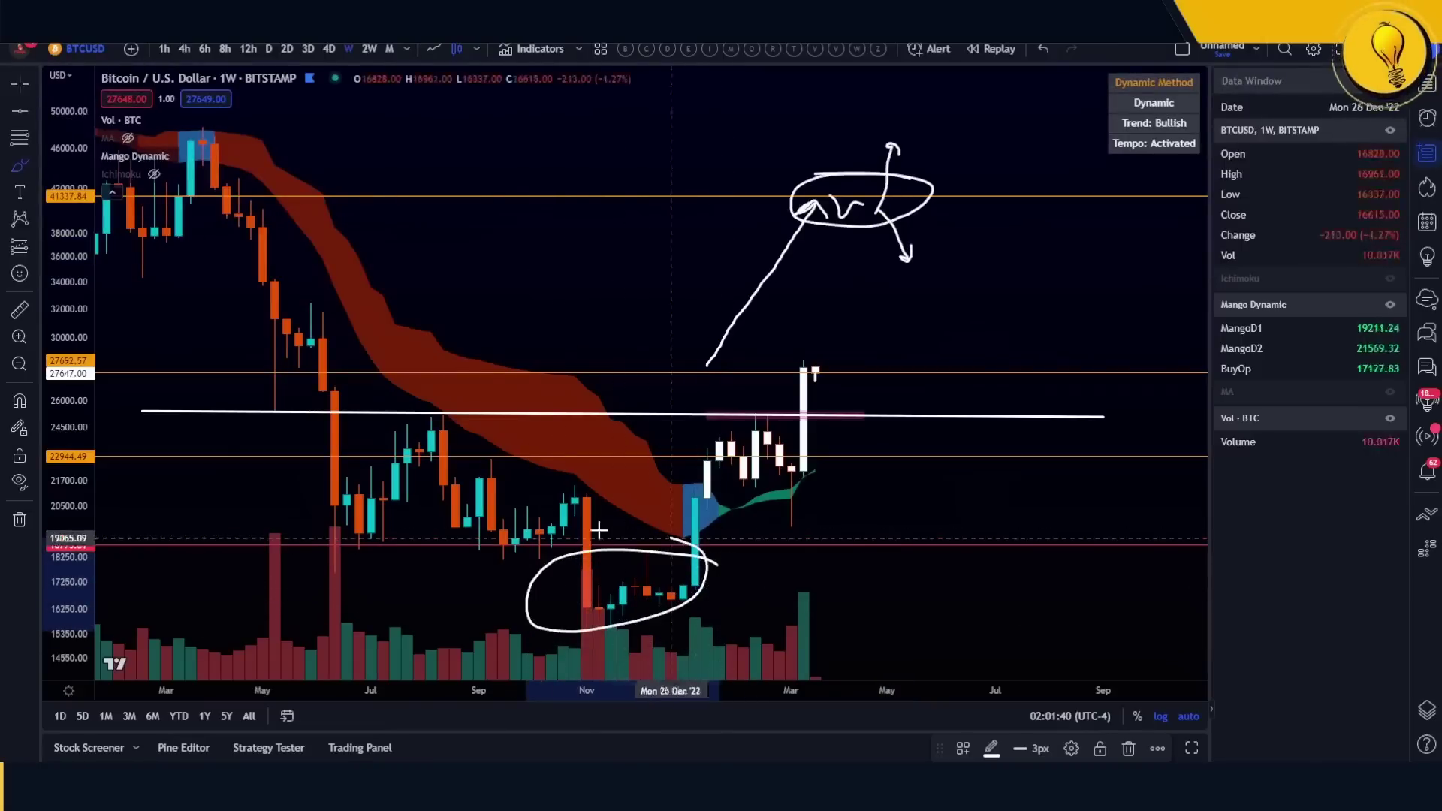
pyautogui.moveTo(541, 519)
pyautogui.mouseDown()
pyautogui.moveTo(483, 516)
pyautogui.moveTo(450, 571)
pyautogui.moveTo(322, 521)
pyautogui.mouseUp()
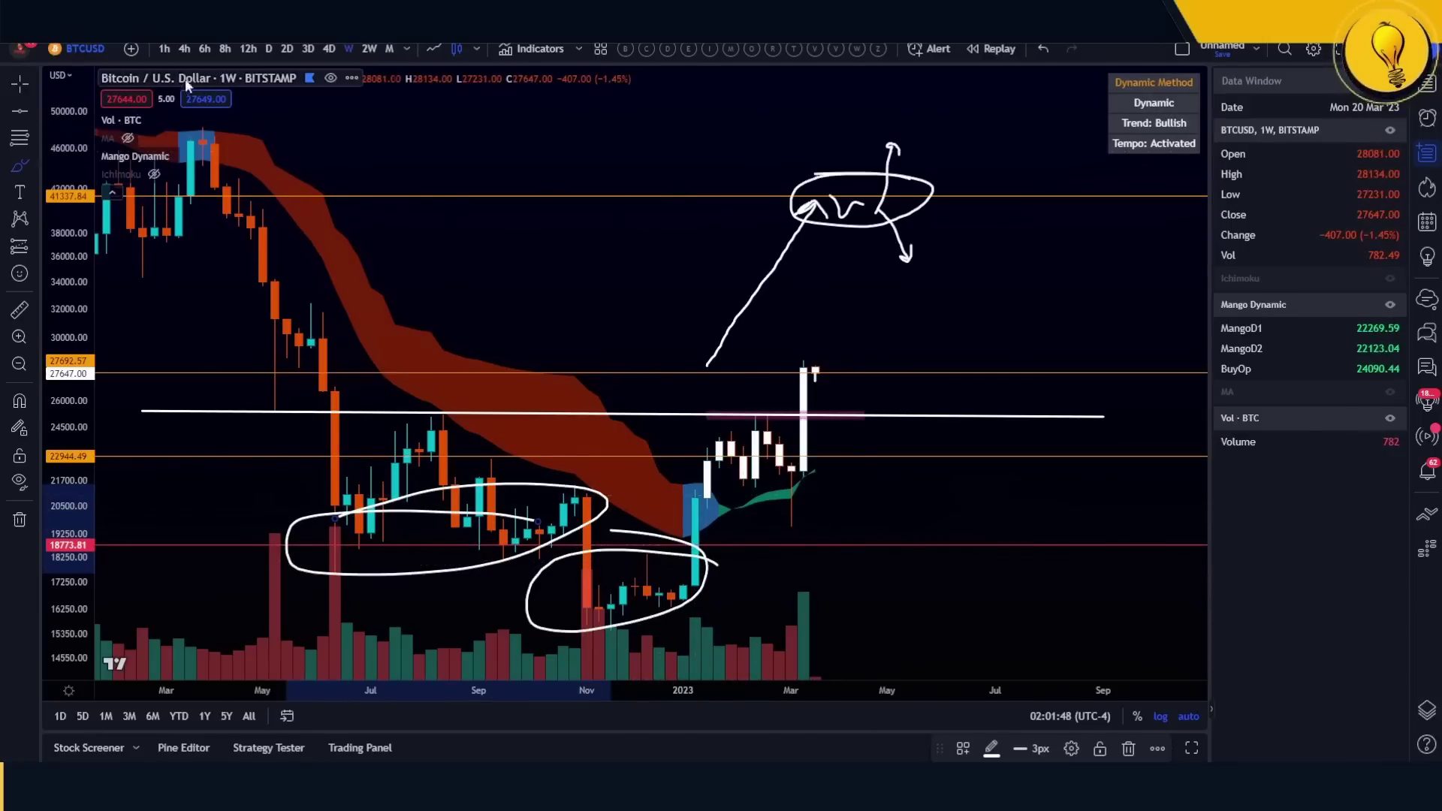
pyautogui.click(180, 48)
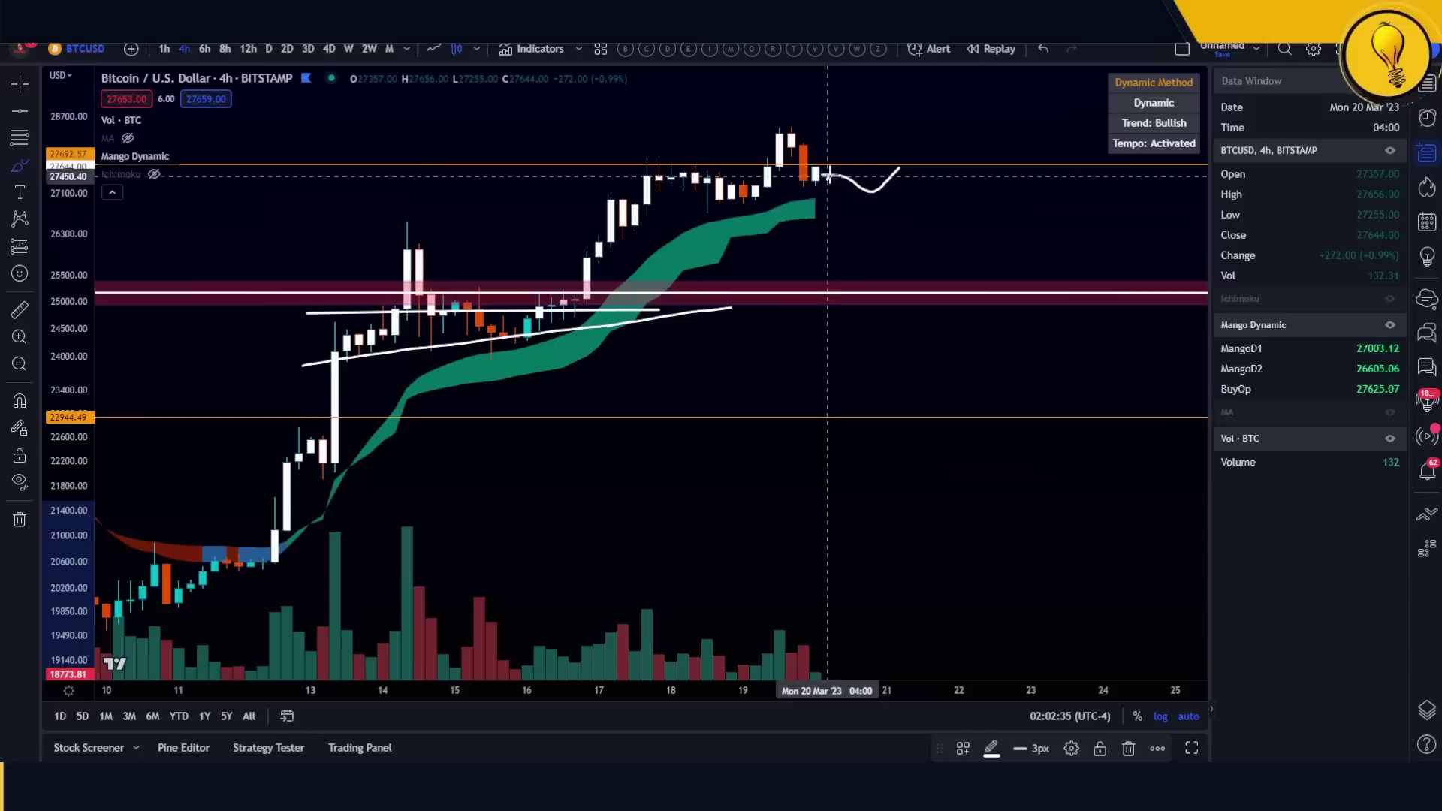
# - Sketch a possible price path beside the latest candles on the 4-hour chart
pyautogui.click(18, 162)
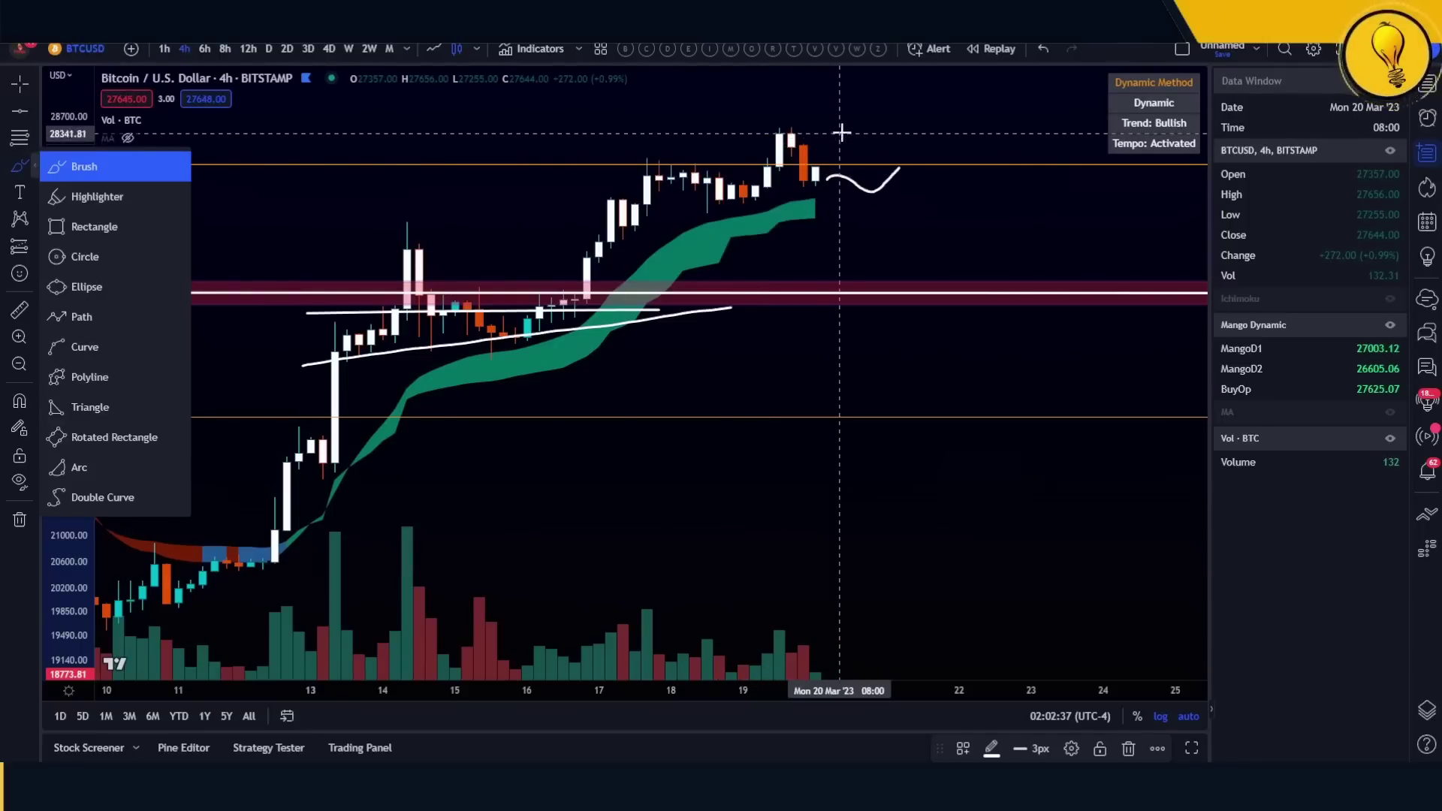
pyautogui.click(90, 341)
pyautogui.click(836, 135)
pyautogui.moveTo(819, 153)
pyautogui.mouseDown()
pyautogui.moveTo(847, 196)
pyautogui.moveTo(797, 201)
pyautogui.moveTo(819, 222)
pyautogui.moveTo(888, 222)
pyautogui.mouseUp()
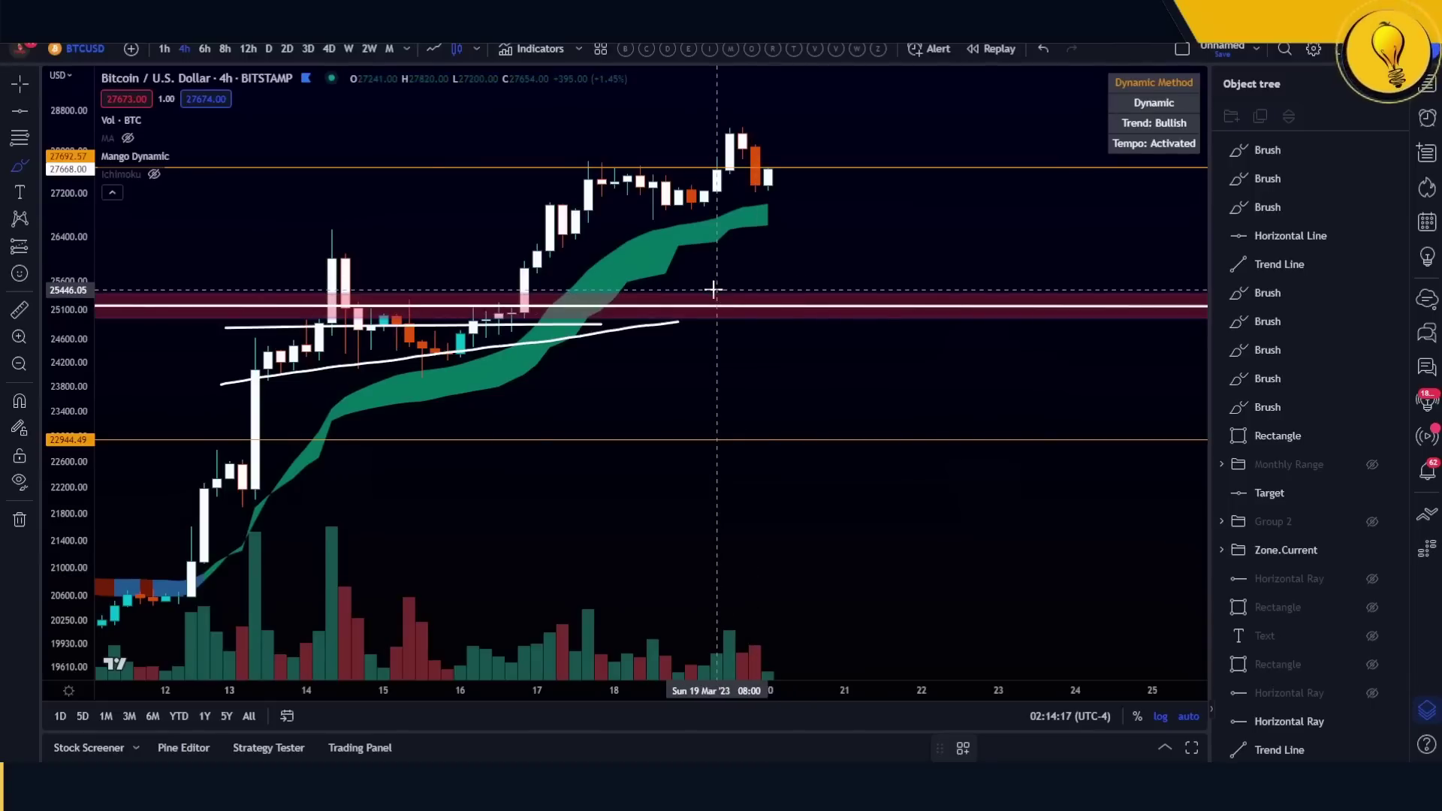
# - Sketch a zigzag price path through the red zone around 25,100 and measure the drop from the orange target line to that zone
pyautogui.moveTo(716, 295)
pyautogui.mouseDown()
pyautogui.moveTo(746, 329)
pyautogui.moveTo(831, 293)
pyautogui.mouseUp()
pyautogui.moveTo(868, 290); pyautogui.dragTo(870, 290)
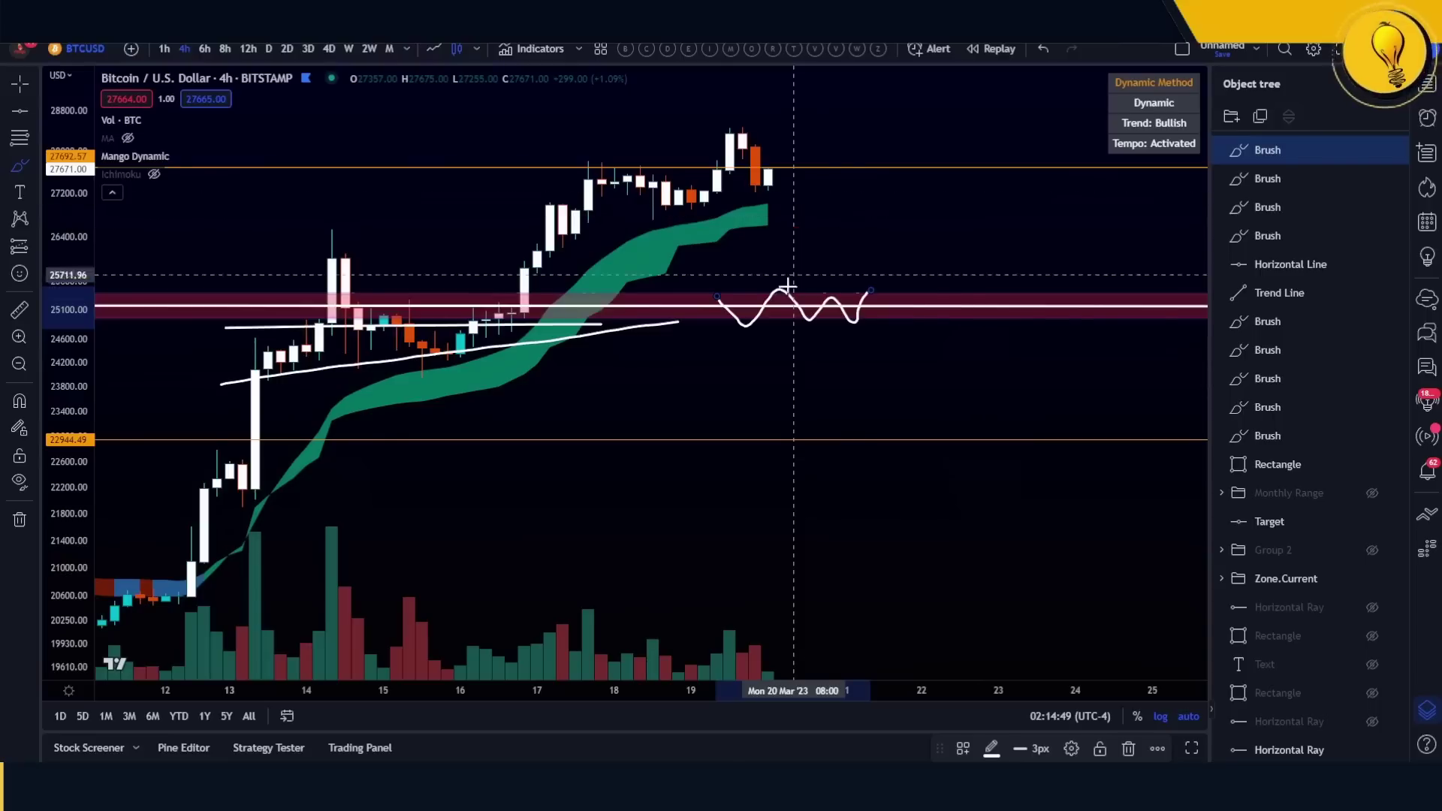
pyautogui.moveTo(798, 218); pyautogui.dragTo(1000, 304)
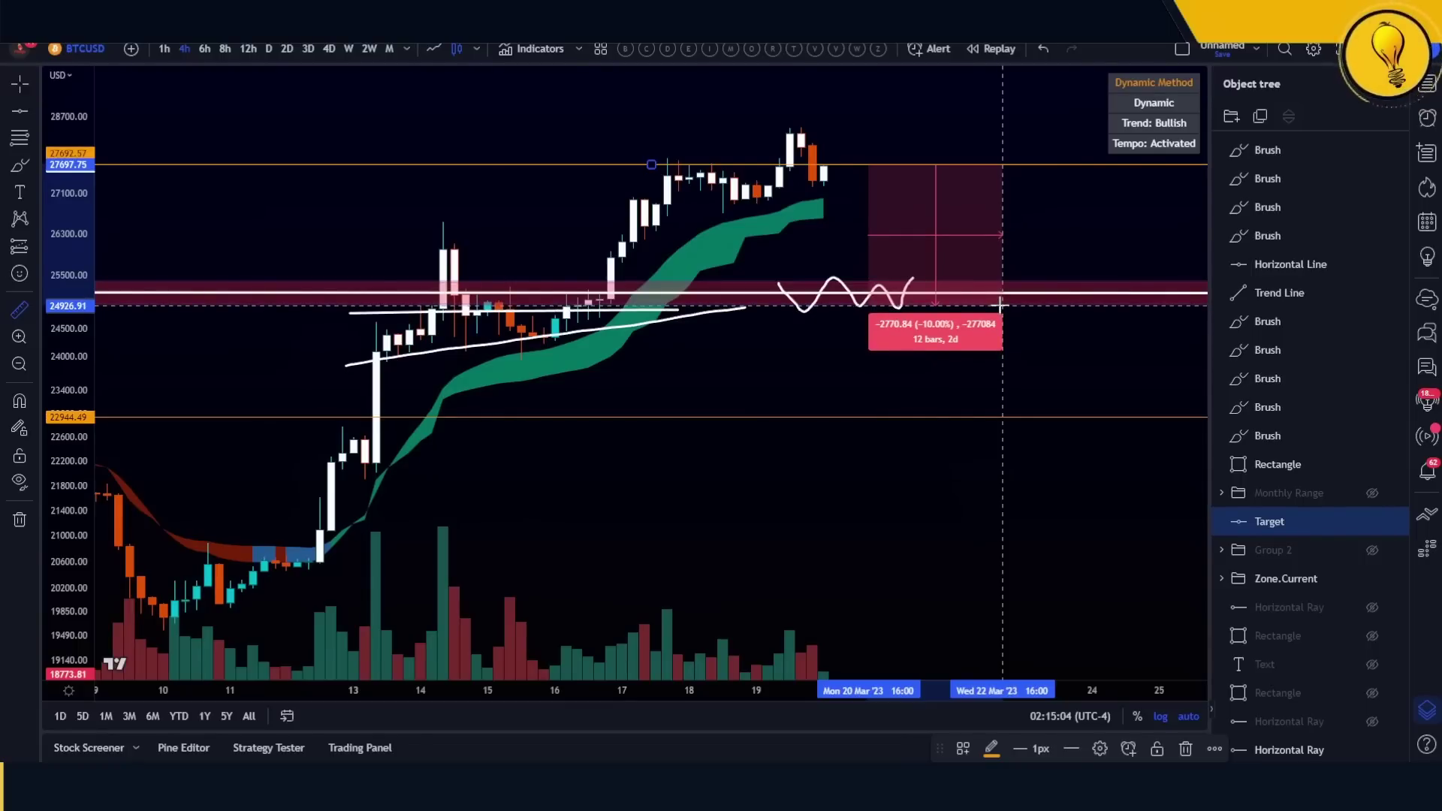
pyautogui.scroll(-2, 844, 516)
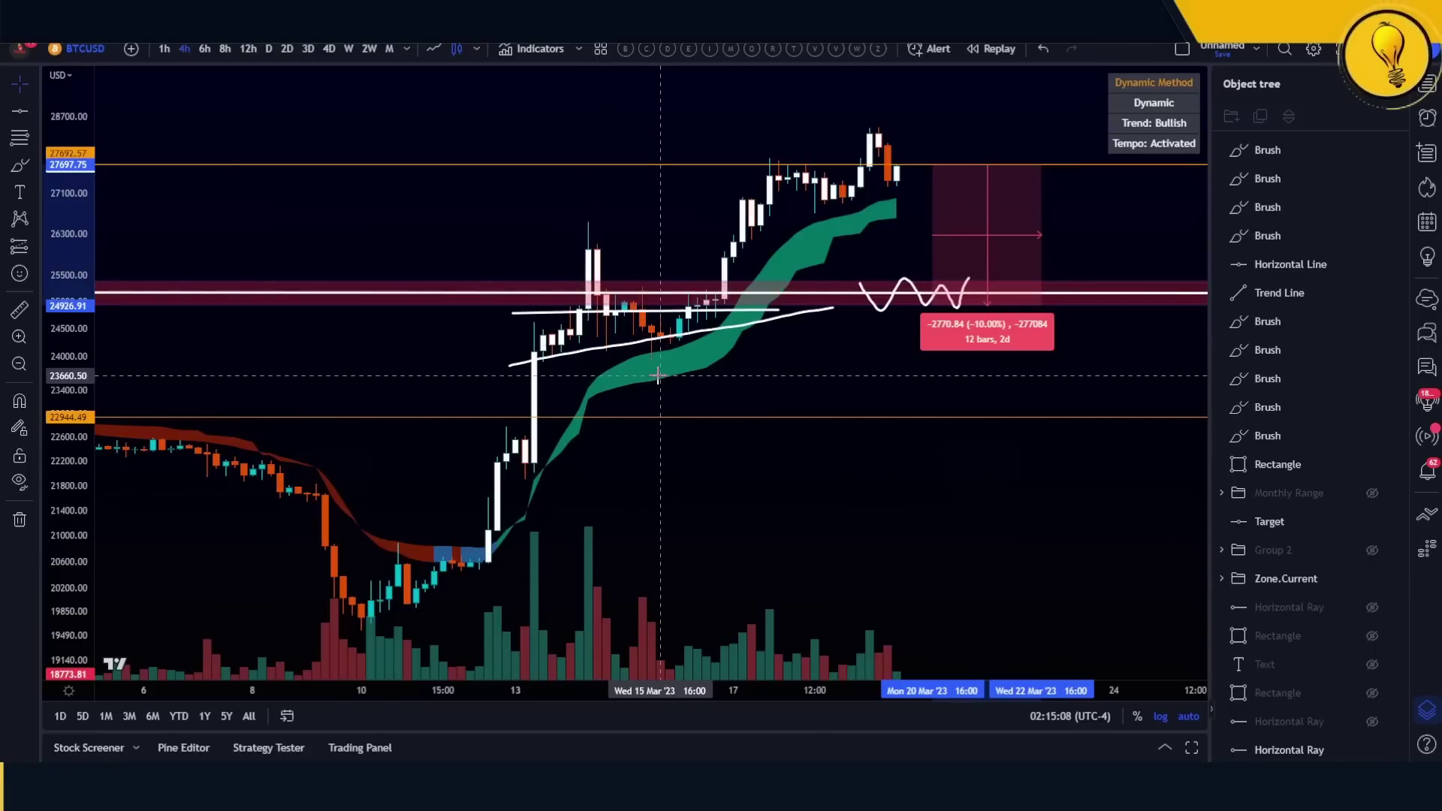
pyautogui.click(784, 358)
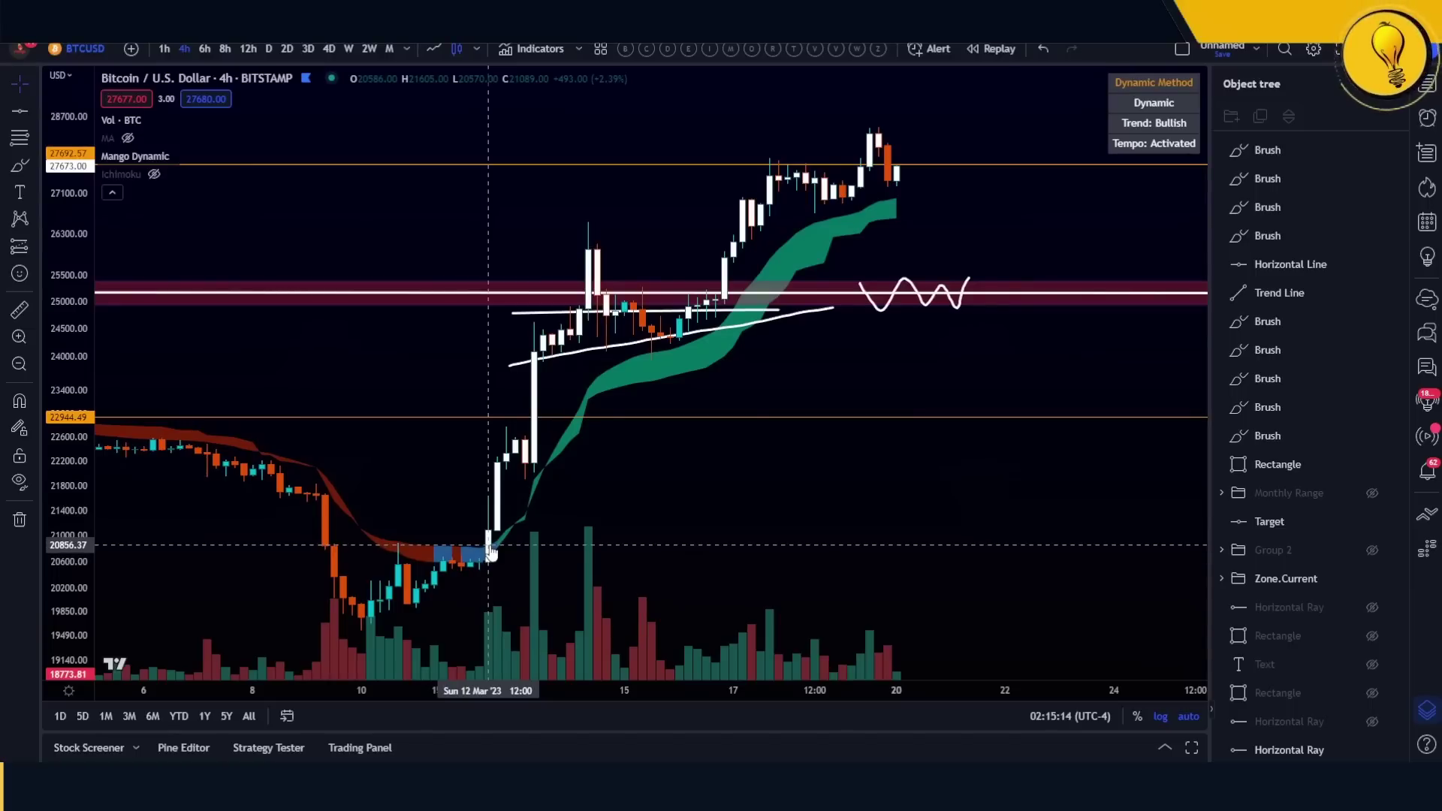
# - Sketch a curved downward arrow with the Brush from the early March candles to the 10 March low
pyautogui.scroll(-3, 330, 473)
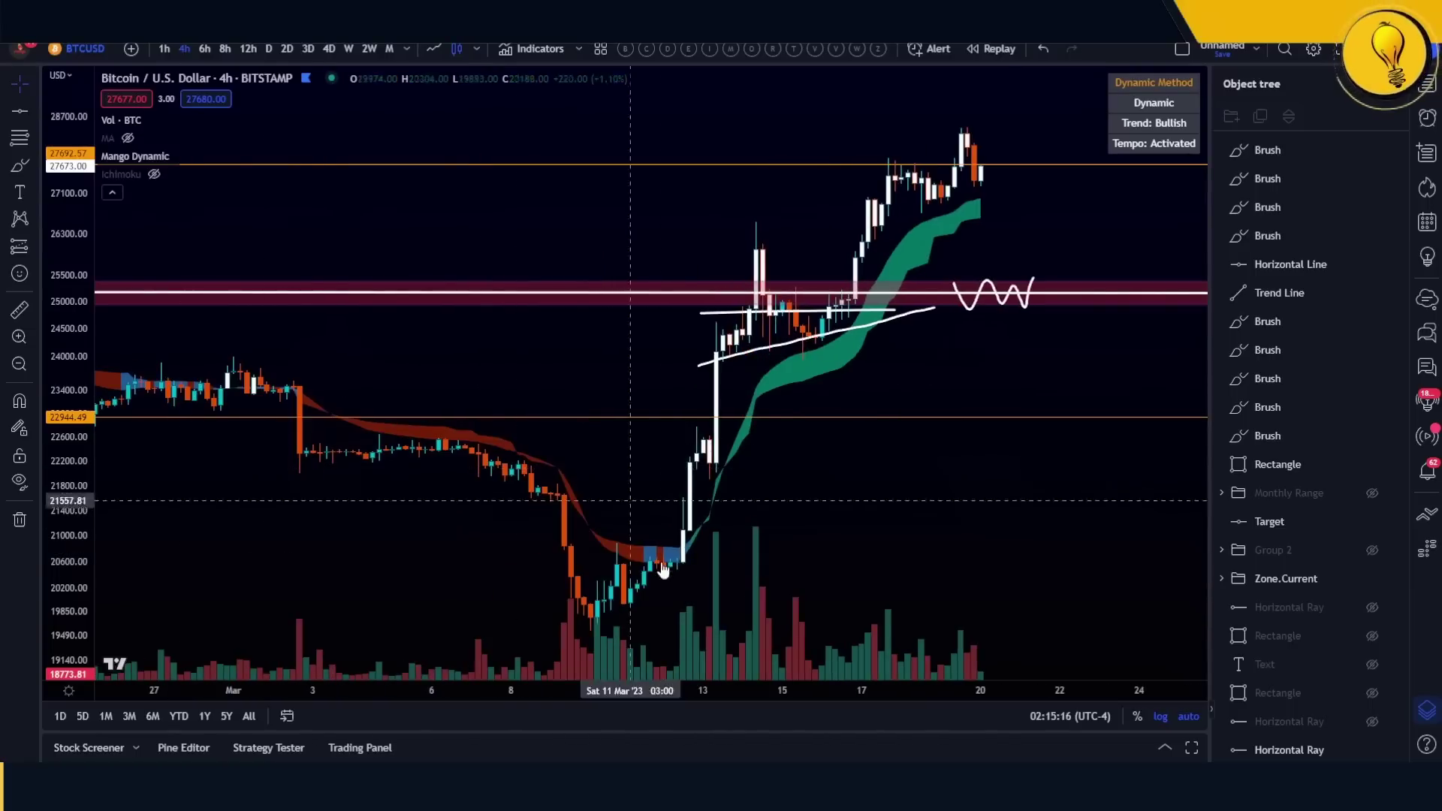
pyautogui.click(20, 166)
pyautogui.moveTo(362, 456)
pyautogui.mouseDown()
pyautogui.moveTo(487, 503)
pyautogui.moveTo(577, 625)
pyautogui.moveTo(554, 630)
pyautogui.mouseUp()
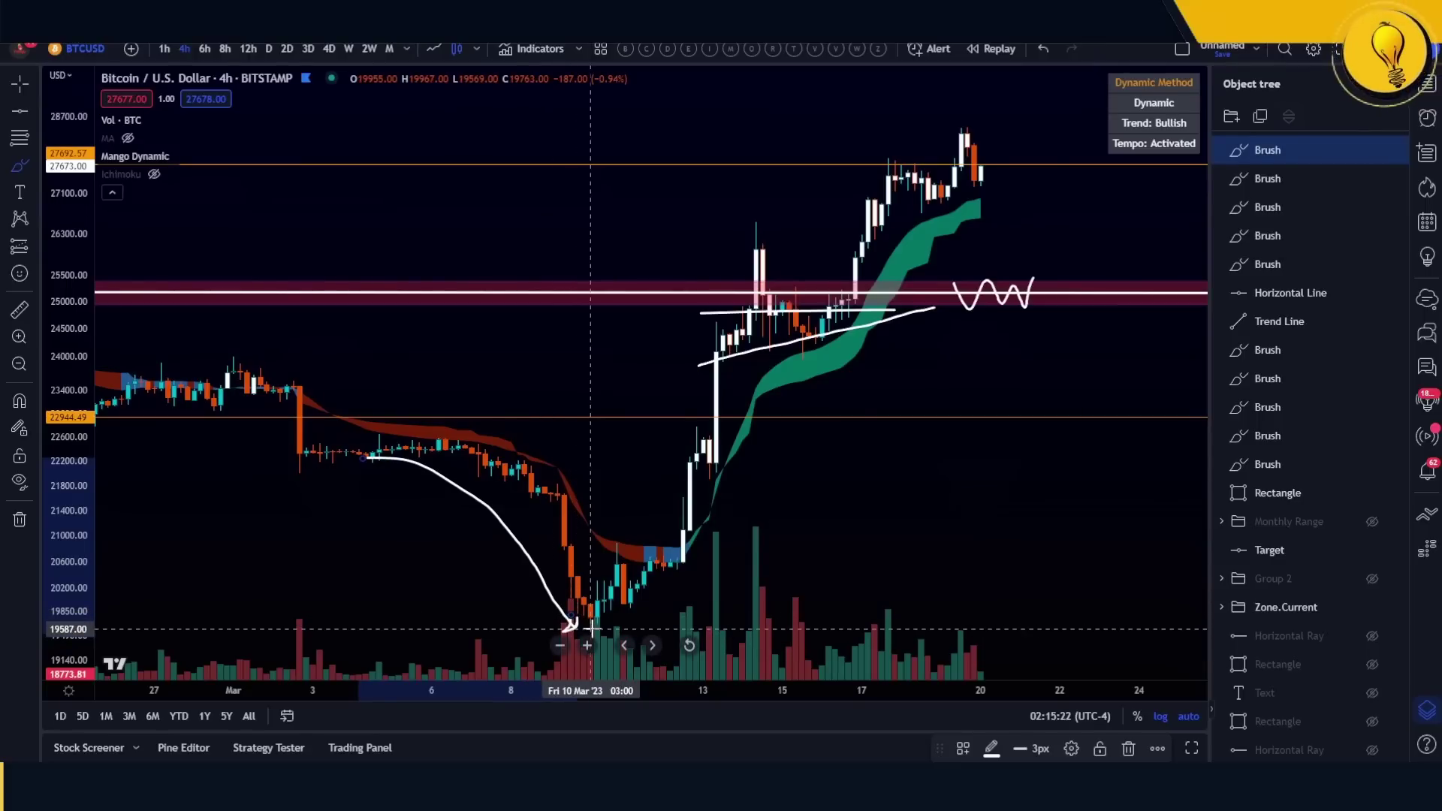
# - Cross out the newest end of the green Mango Dynamic band with two brush strokes and delete the cross
pyautogui.scroll(1, 709, 559)
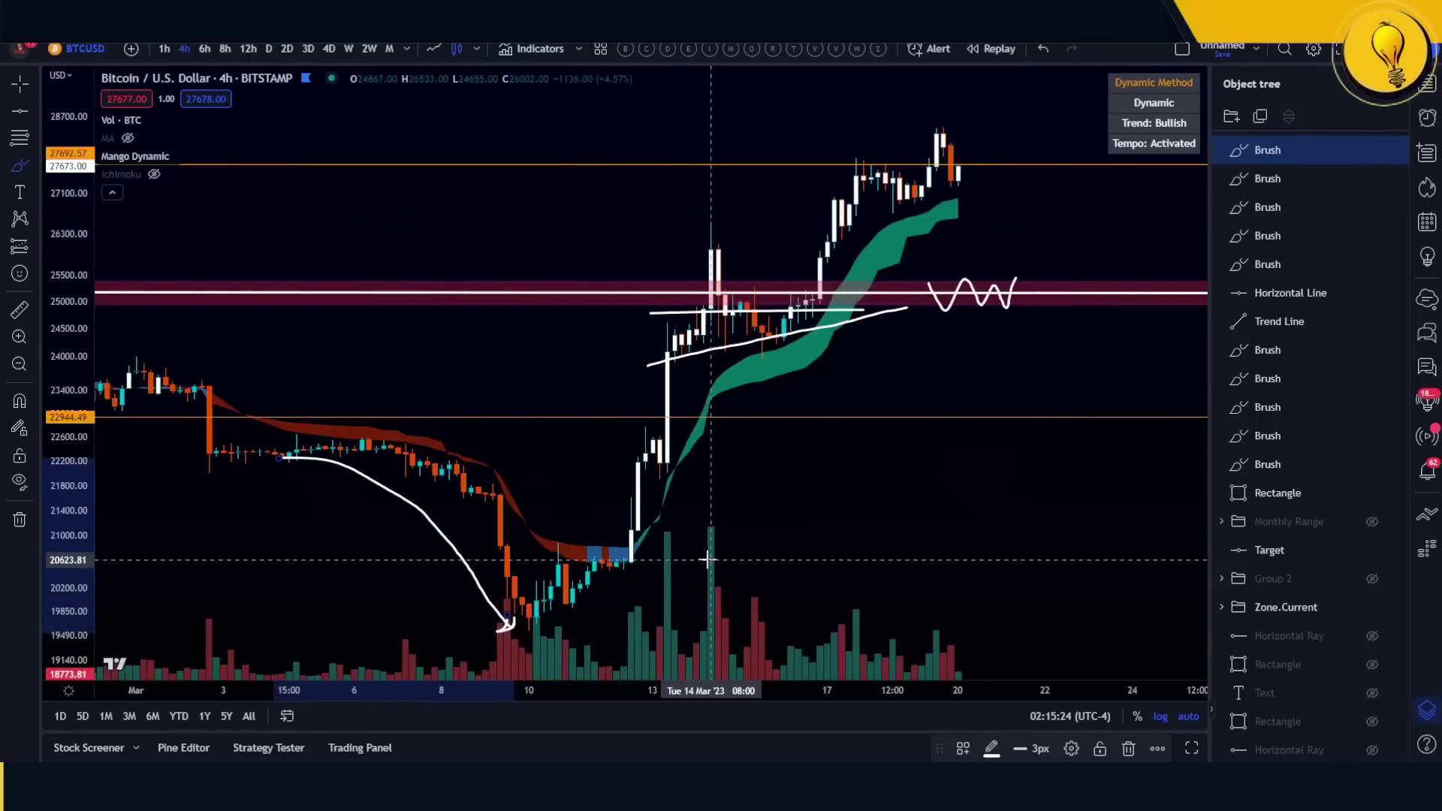
pyautogui.scroll(1, 709, 560)
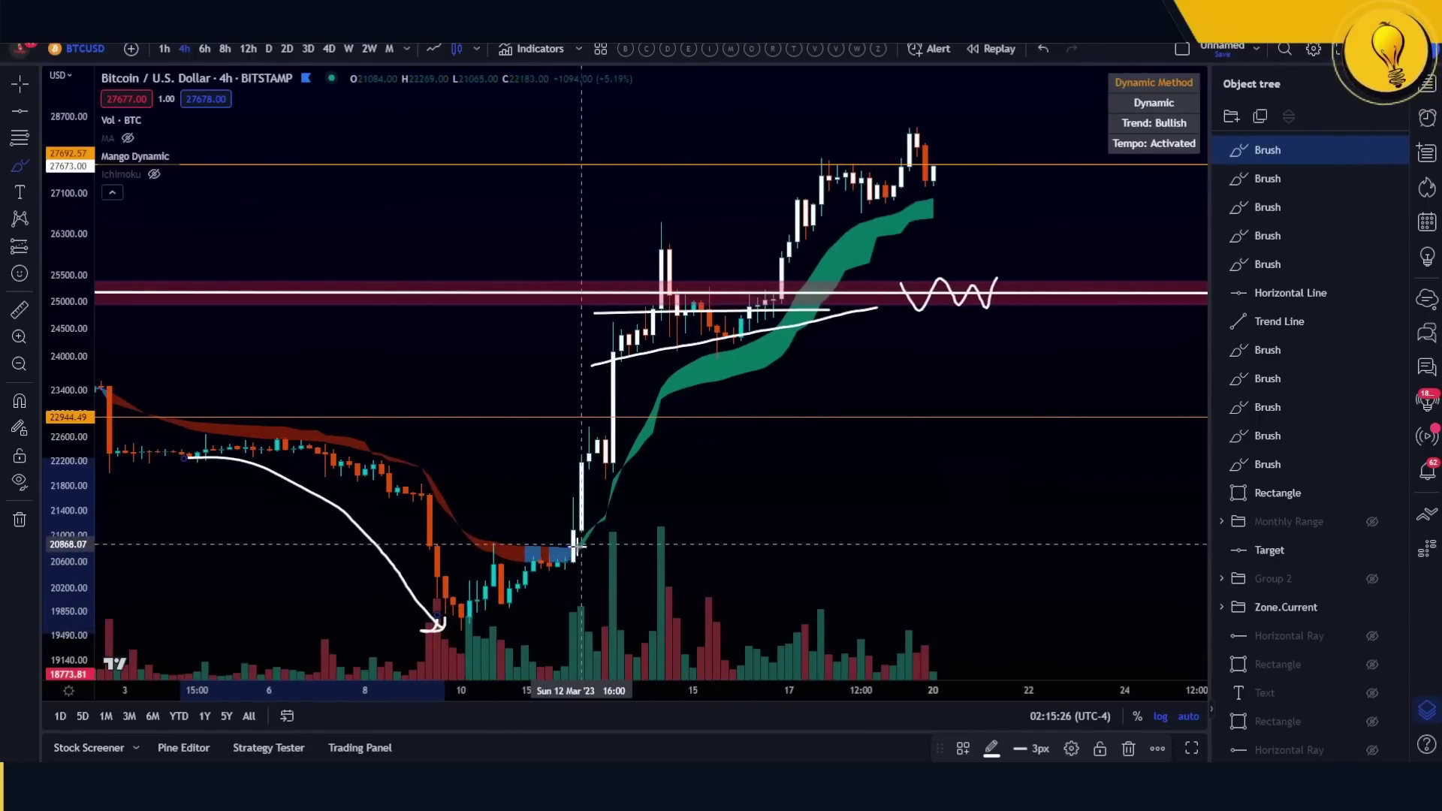
pyautogui.scroll(2, 573, 539)
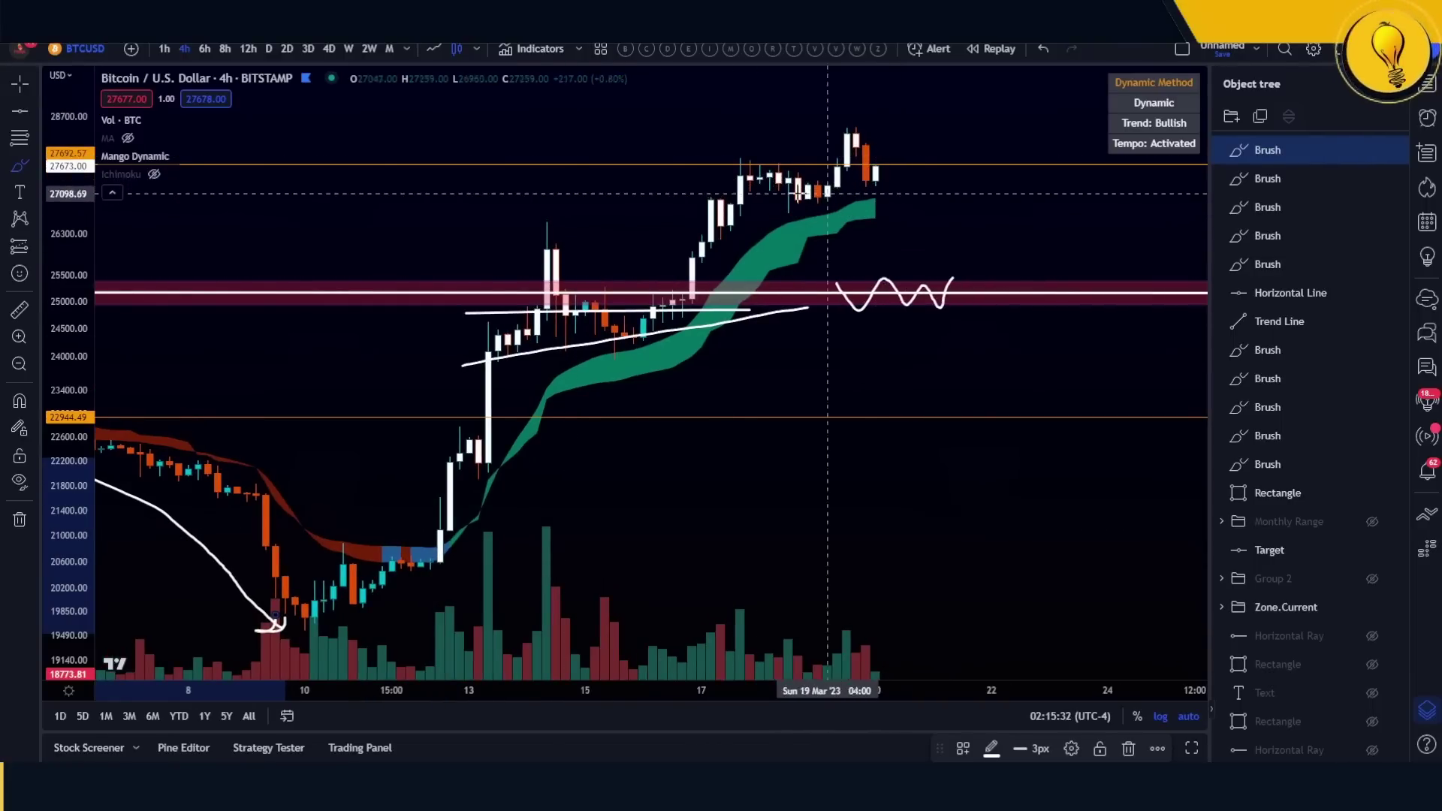
pyautogui.moveTo(849, 202)
pyautogui.mouseDown()
pyautogui.moveTo(896, 218)
pyautogui.moveTo(847, 241)
pyautogui.mouseUp()
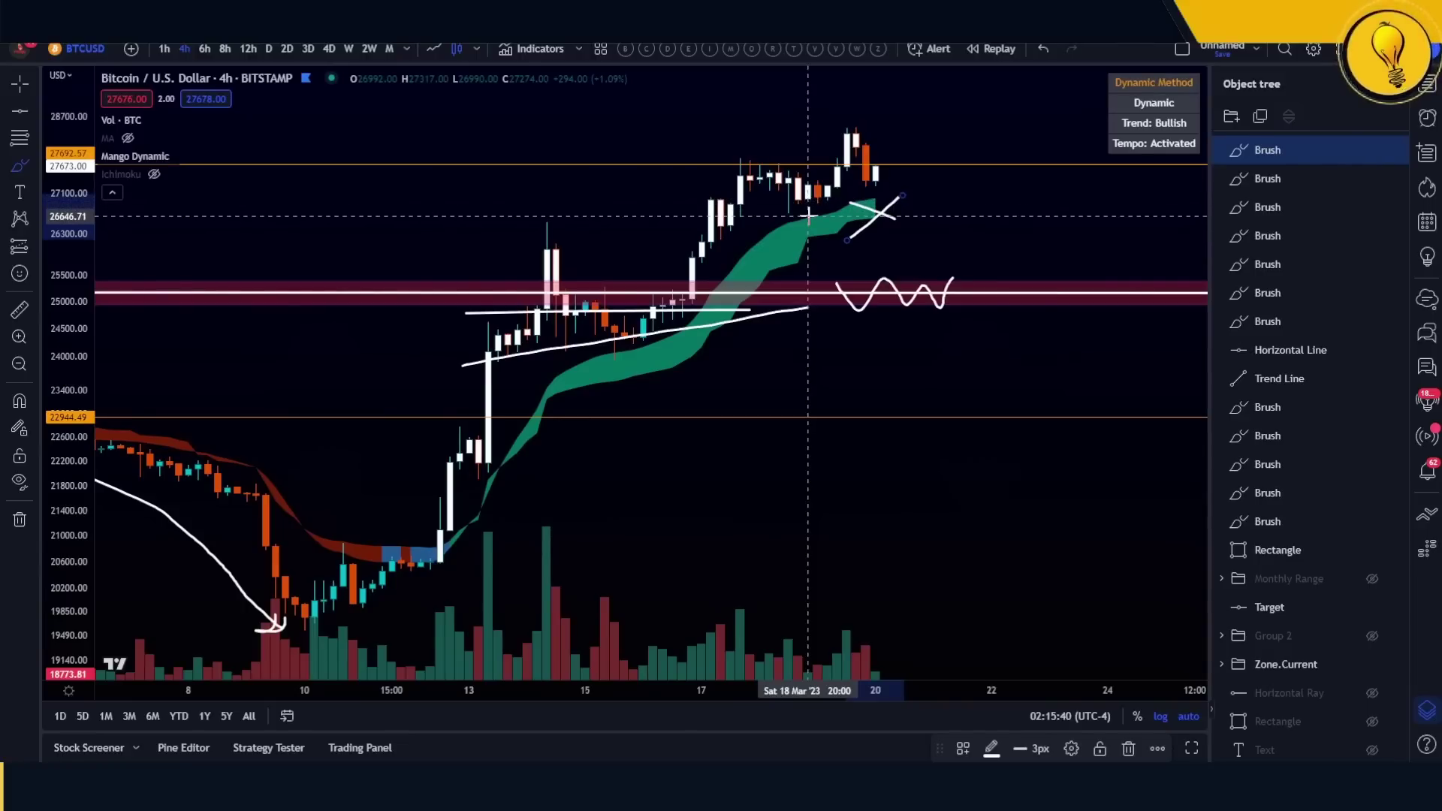
pyautogui.press('Delete')
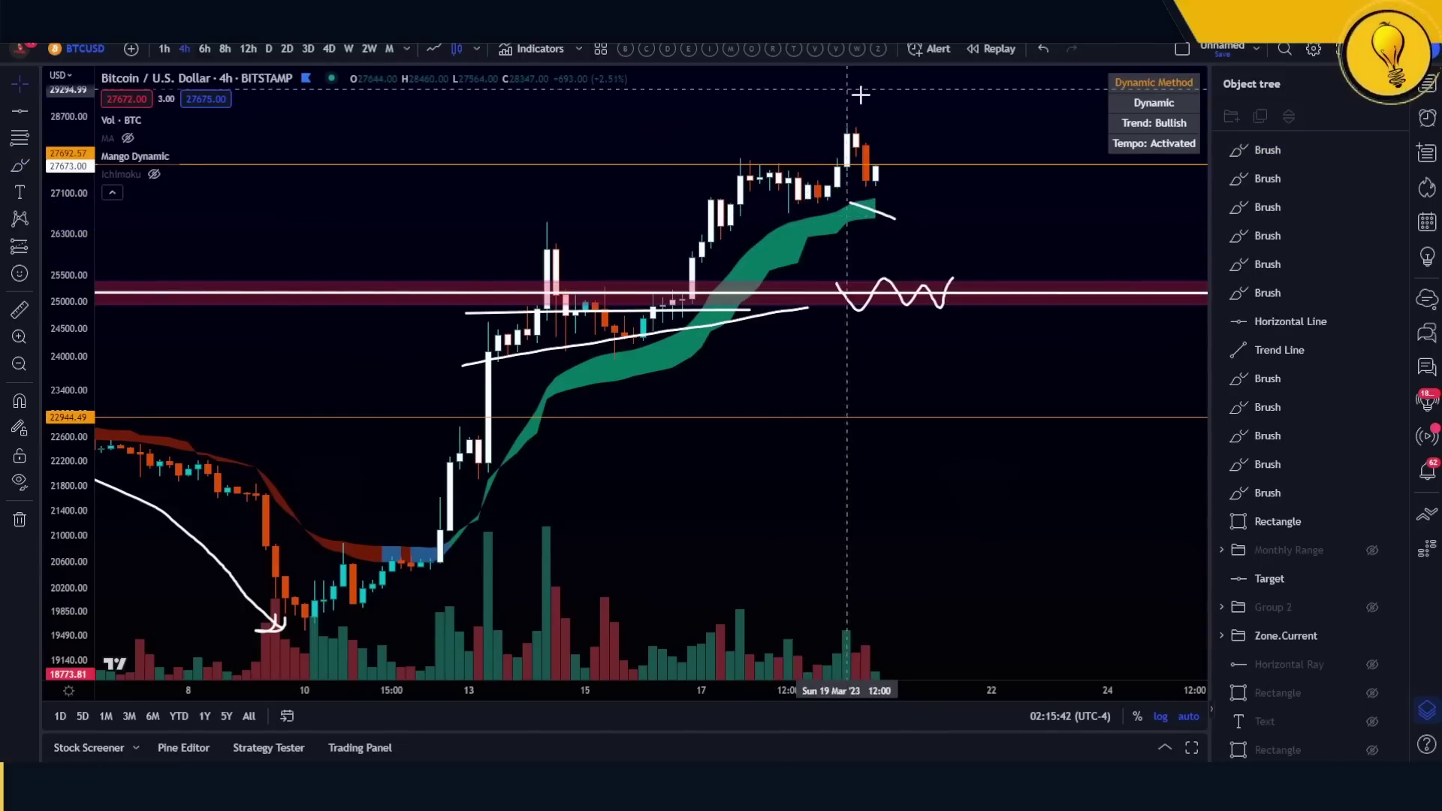
pyautogui.click(872, 211)
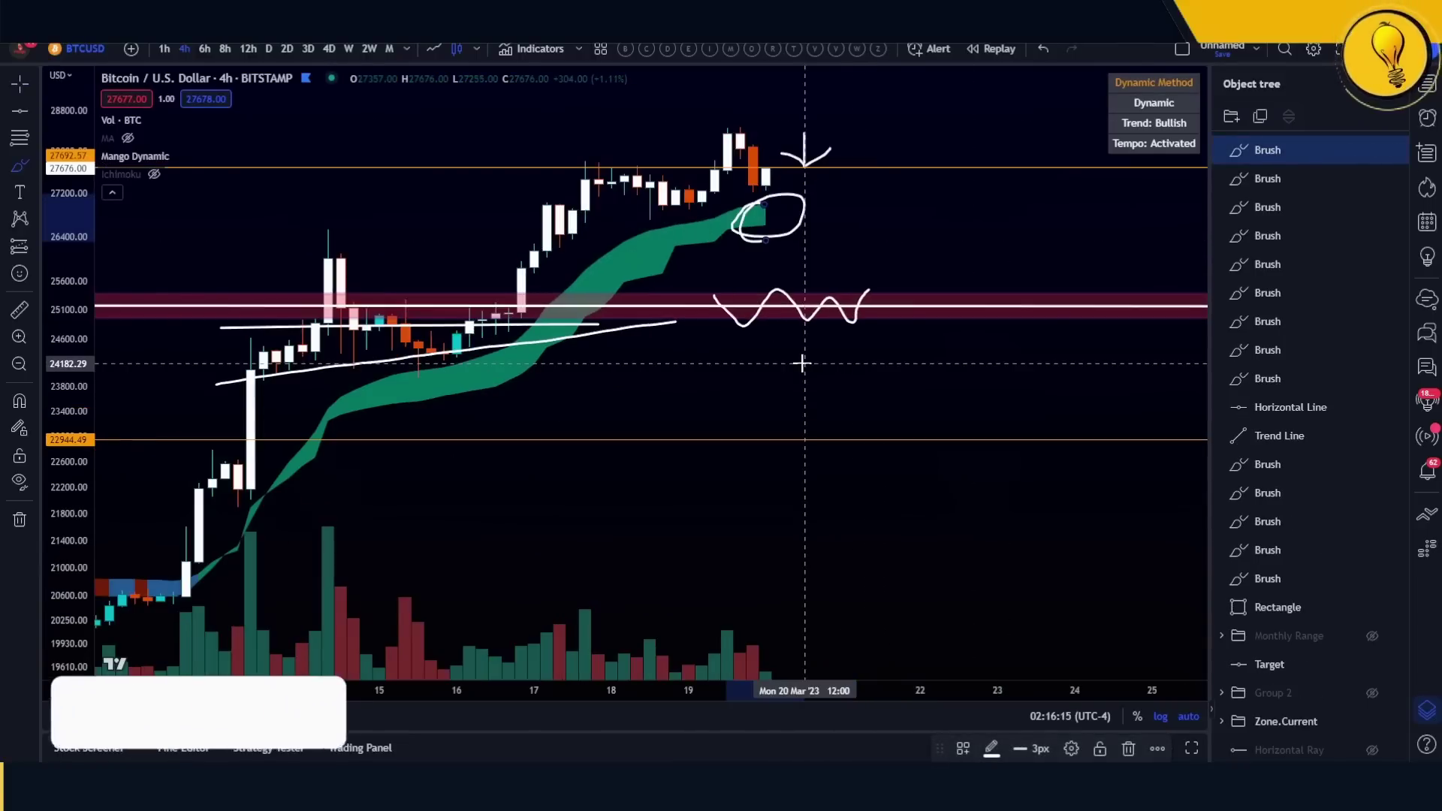
# - Delete the brush strokes forming the downward arrow beside the latest 4-hour candles
pyautogui.scroll(2, 747, 193)
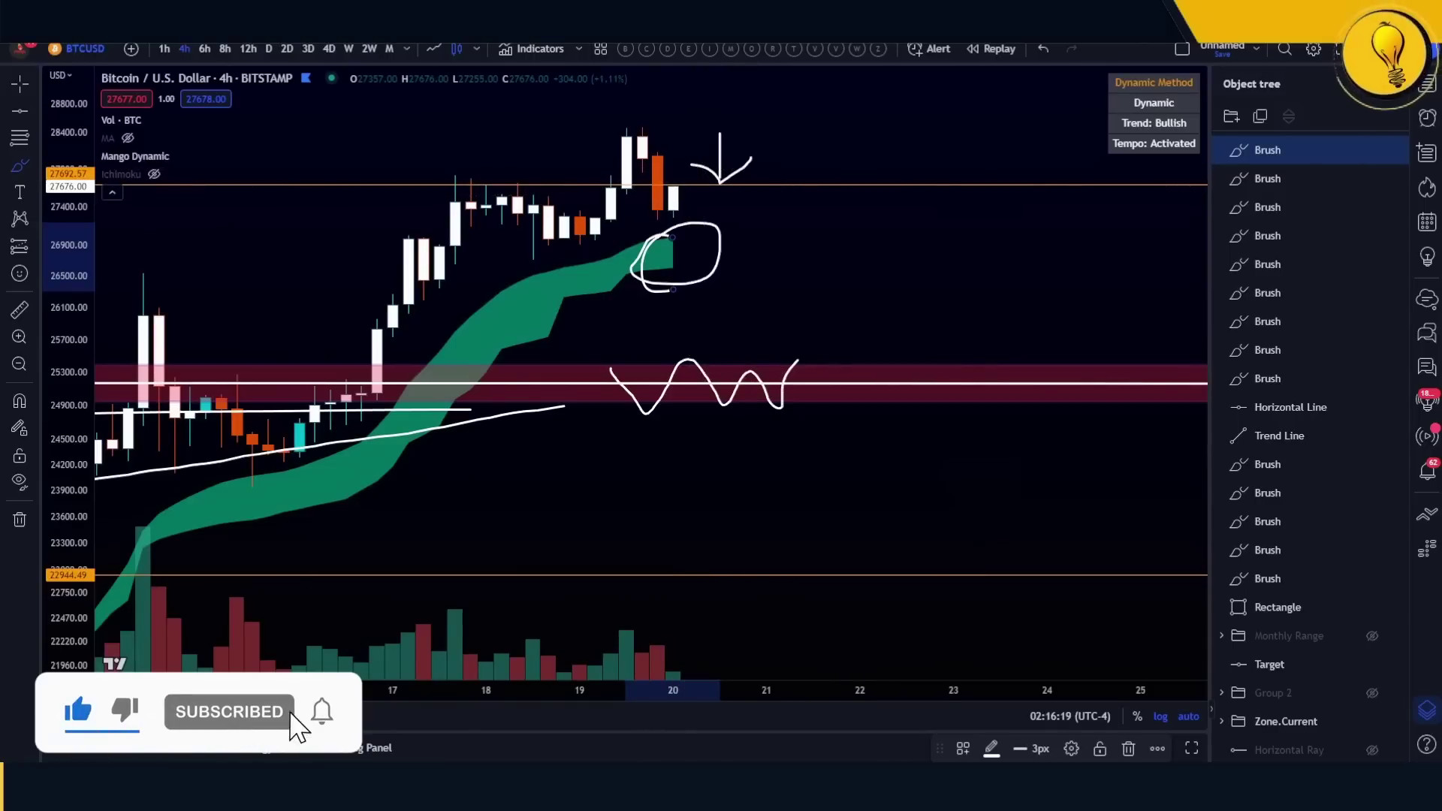
pyautogui.click(737, 176)
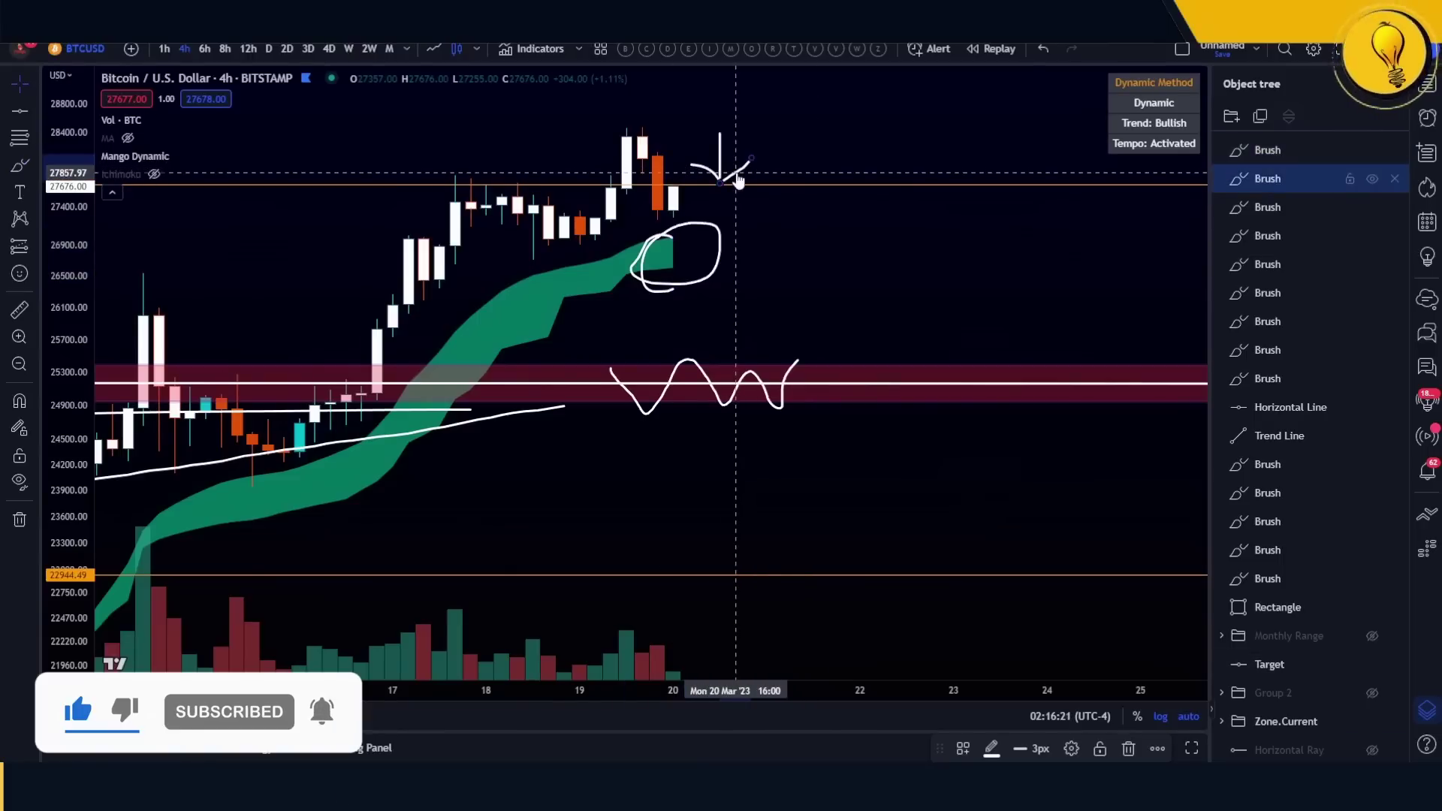
pyautogui.press('Delete')
pyautogui.press('Delete')
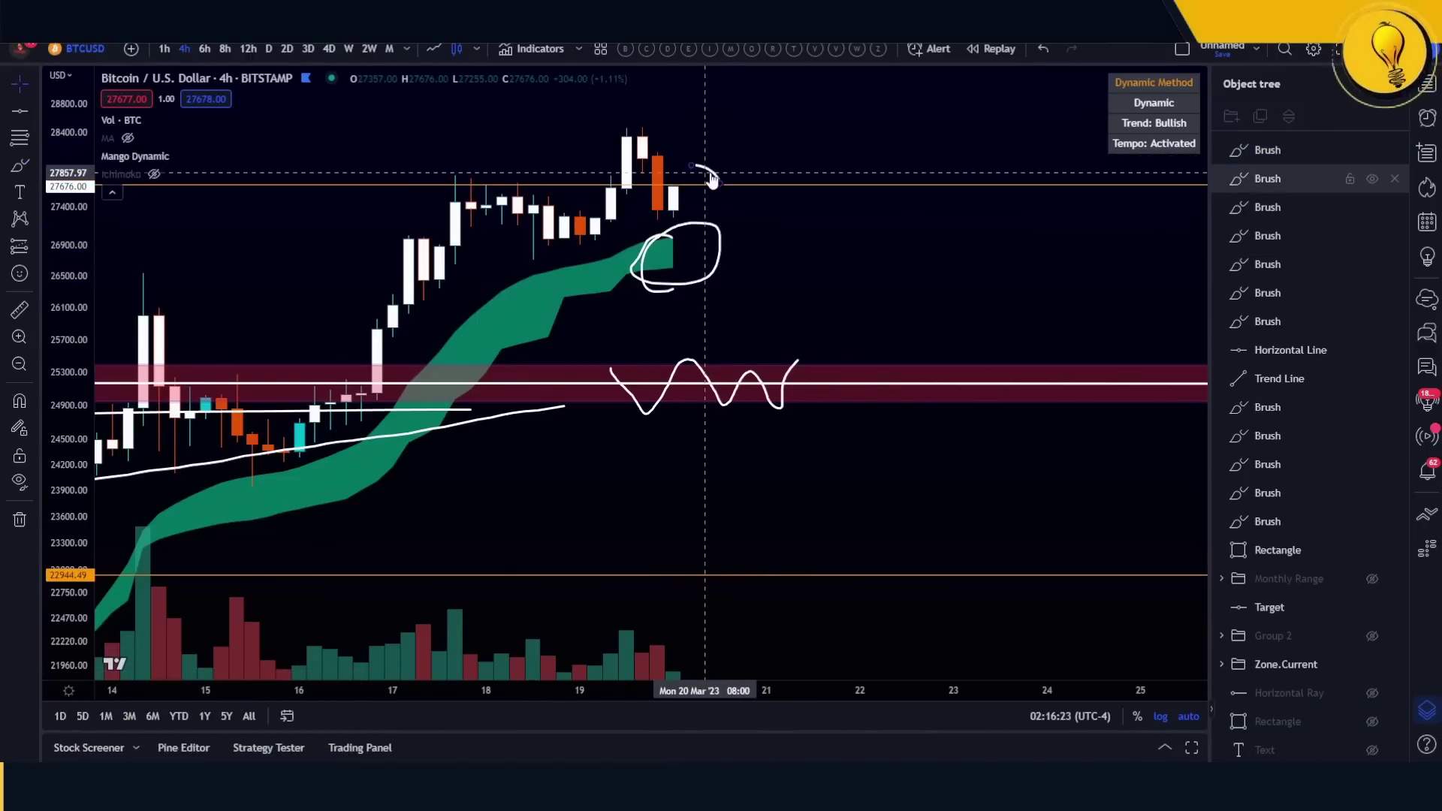
pyautogui.press('Delete')
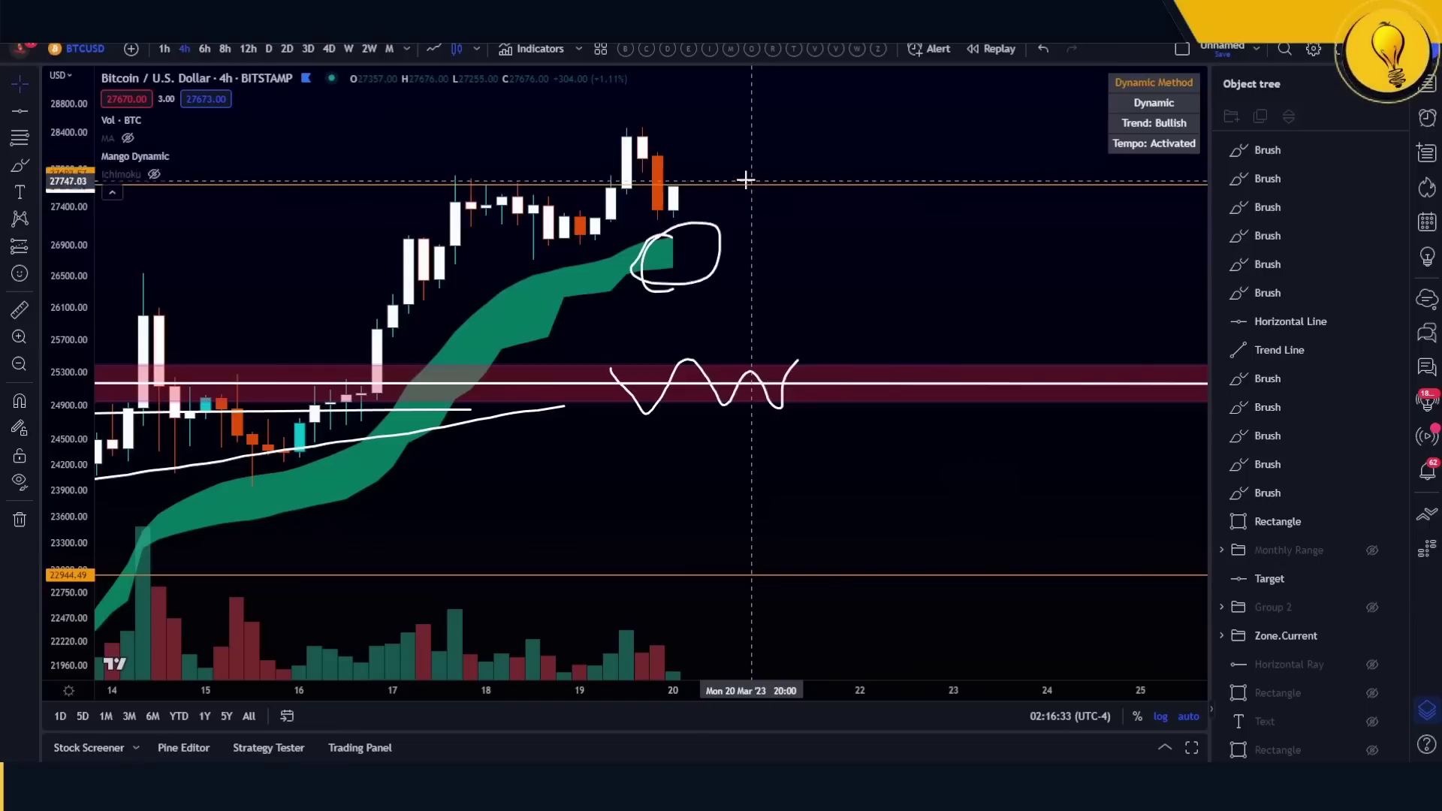
# - Circle the recent high near 28,400 with the Brush and sketch a curved arrow rising to about 28,800 beside it
pyautogui.click(20, 165)
pyautogui.click(640, 120)
pyautogui.moveTo(640, 121); pyautogui.dragTo(639, 118)
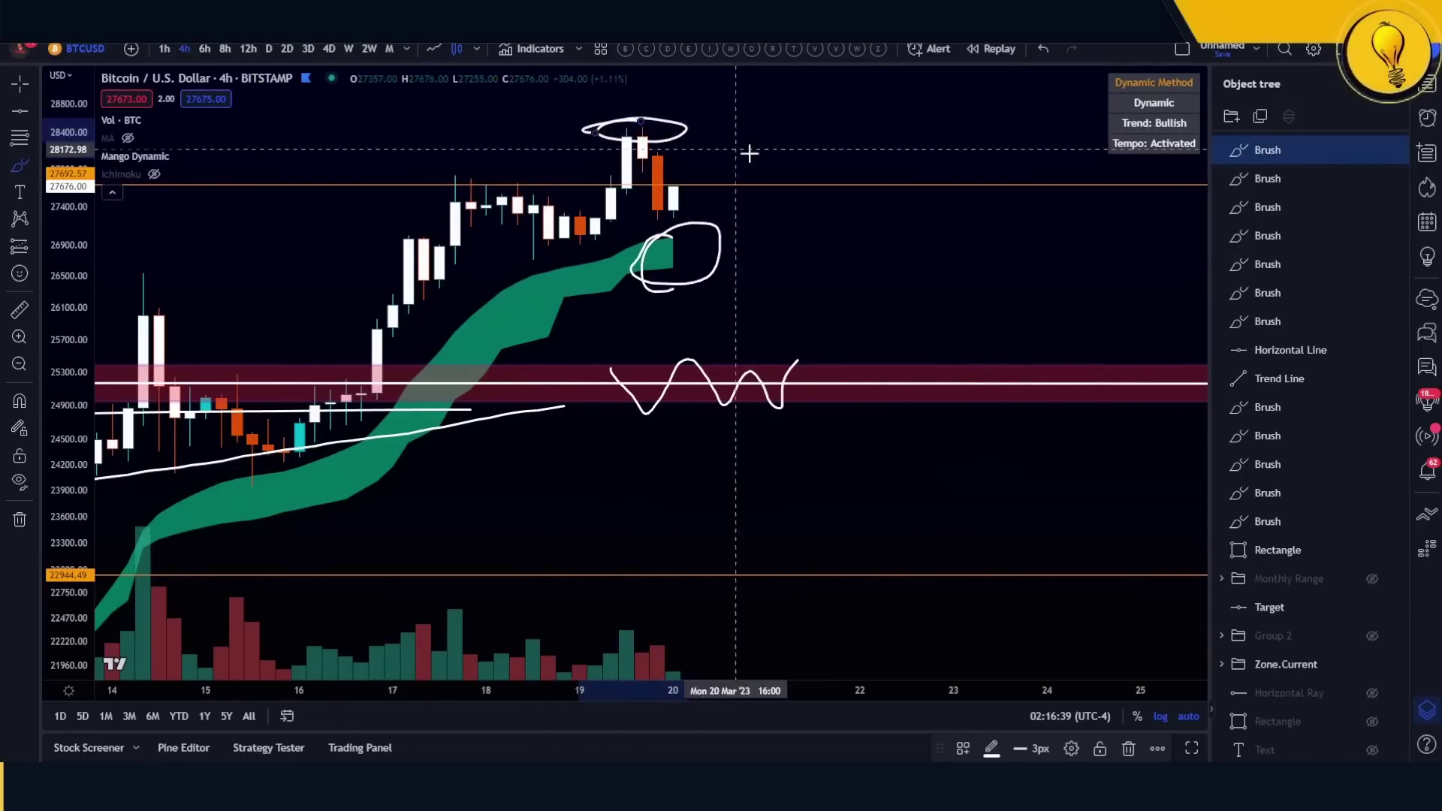
pyautogui.moveTo(736, 166)
pyautogui.mouseDown()
pyautogui.moveTo(814, 96)
pyautogui.moveTo(814, 112)
pyautogui.moveTo(824, 106)
pyautogui.moveTo(808, 105)
pyautogui.mouseUp()
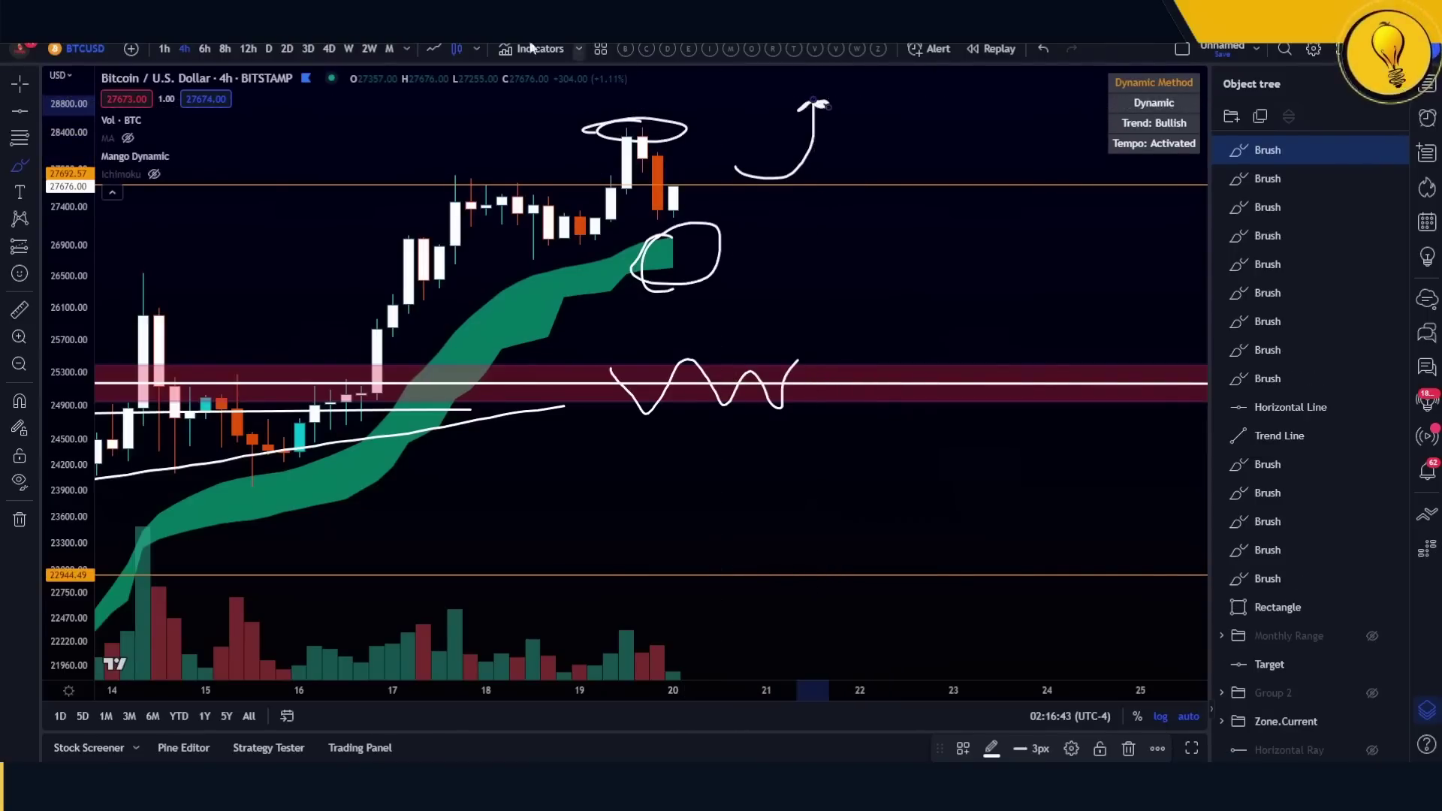
# - Switch the chart to the weekly timeframe and apply the indicator template that loads the EMA, MA and Ichimoku indicators
pyautogui.click(349, 48)
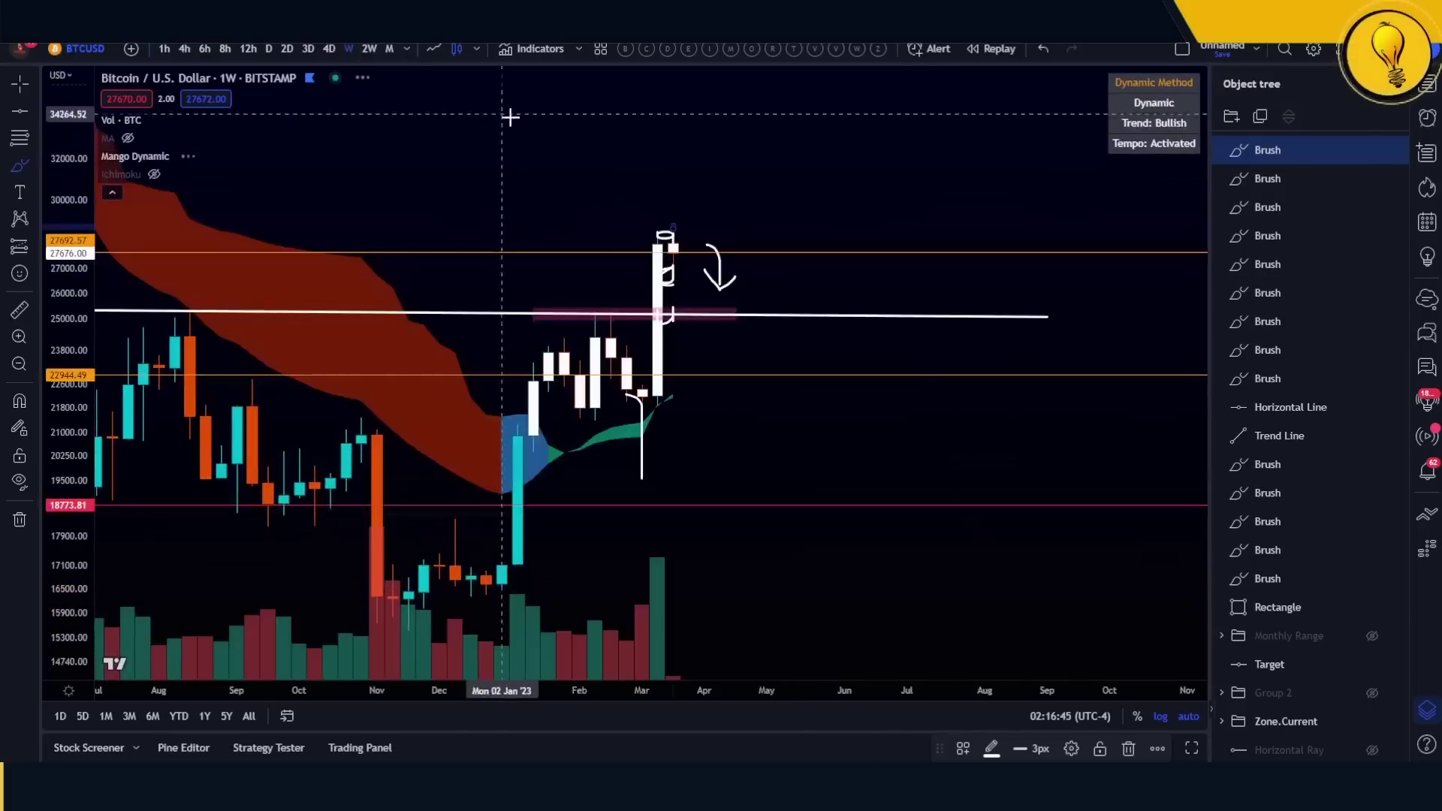
pyautogui.click(625, 49)
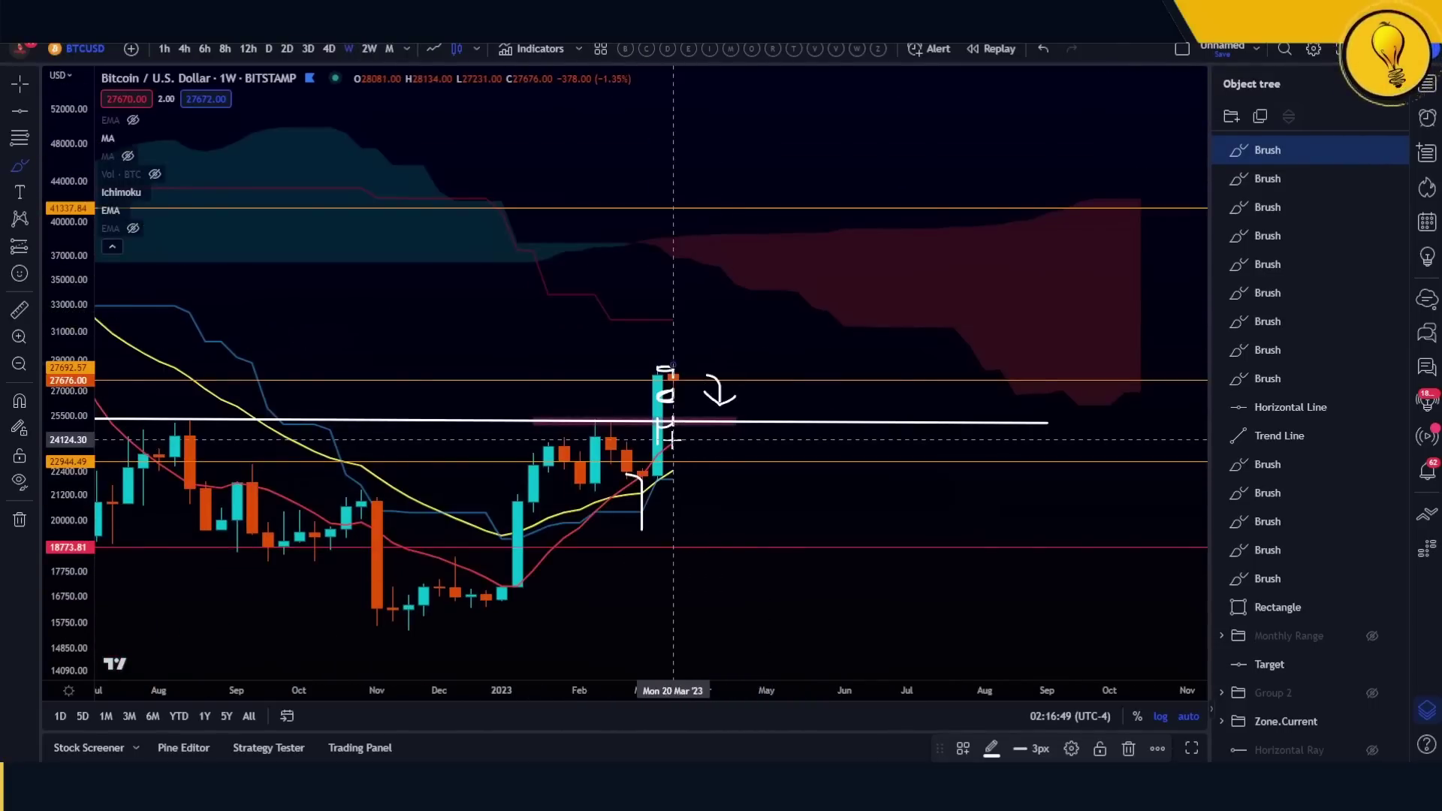
# - Delete the selected brush stroke by the breakout candle, and measure the price move from the target line up to about 31,700
pyautogui.press('Delete')
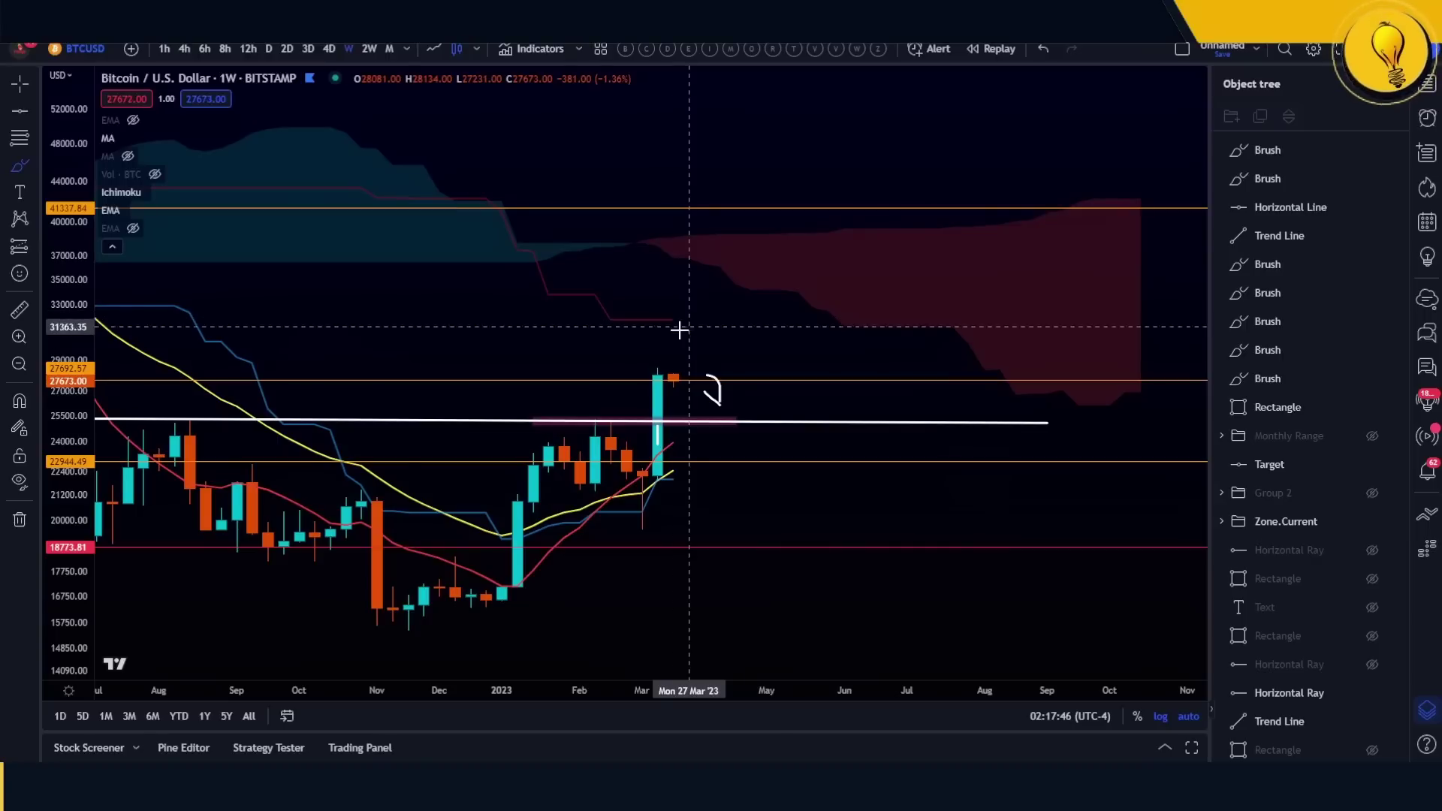
pyautogui.press('shift')
pyautogui.click(719, 392)
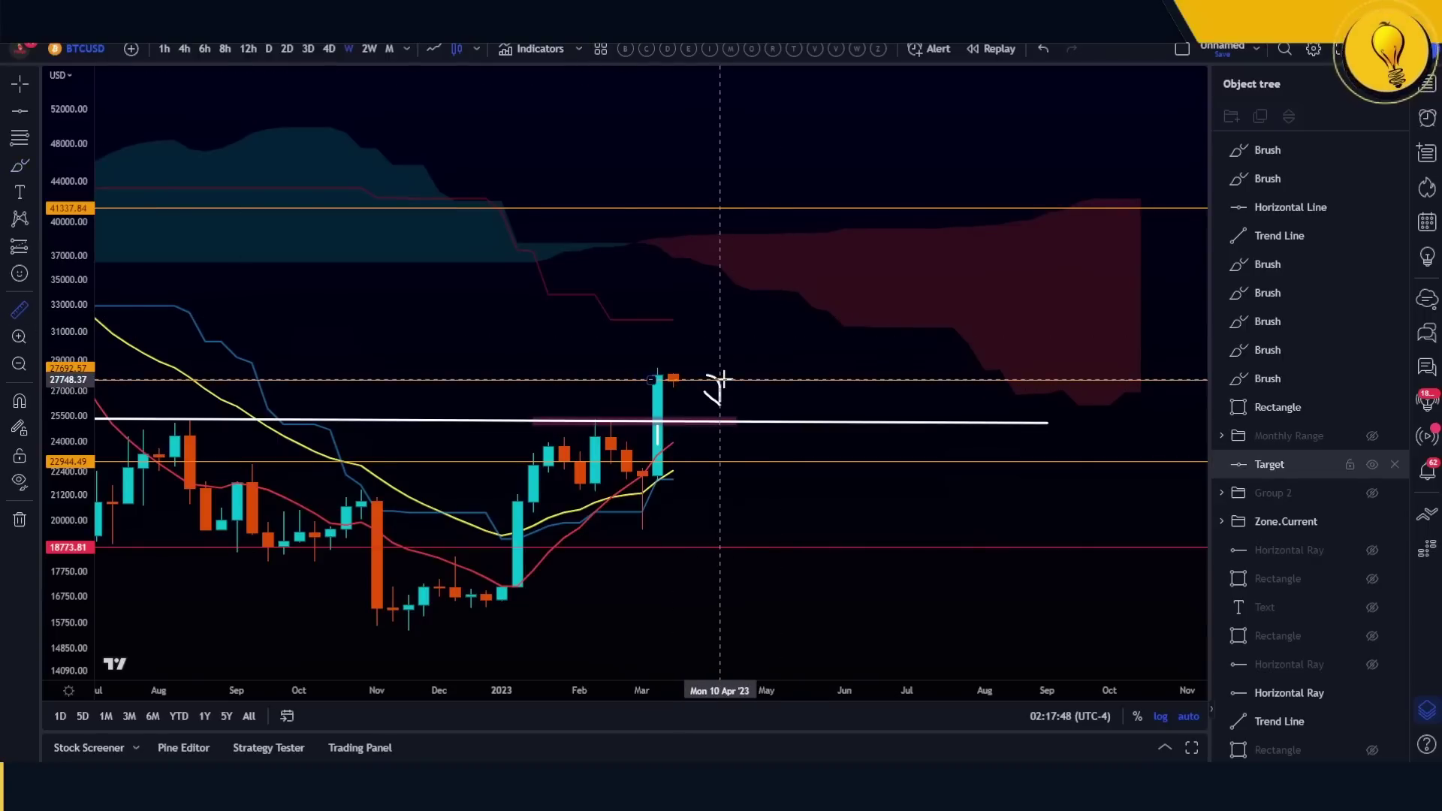
pyautogui.click(921, 323)
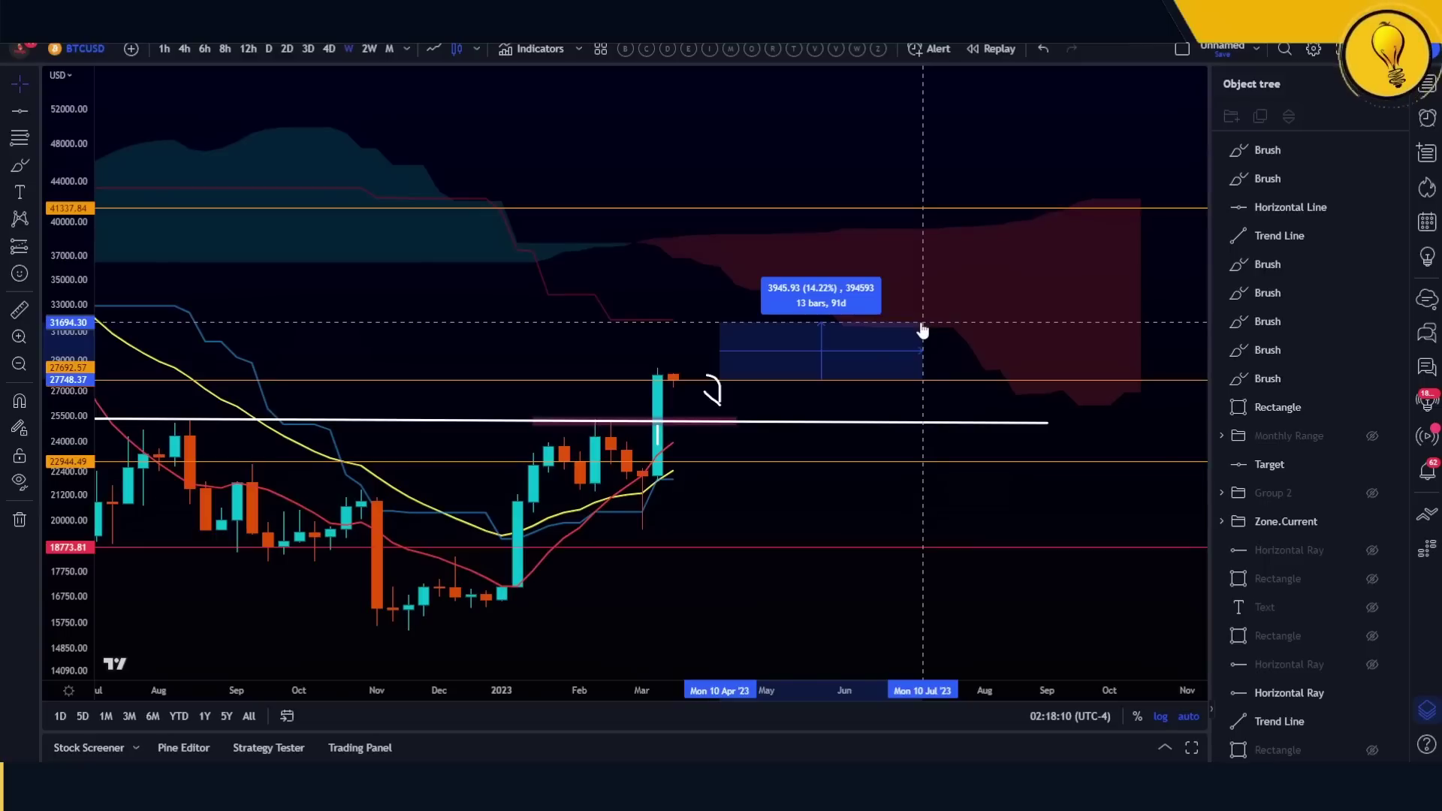
pyautogui.click(922, 330)
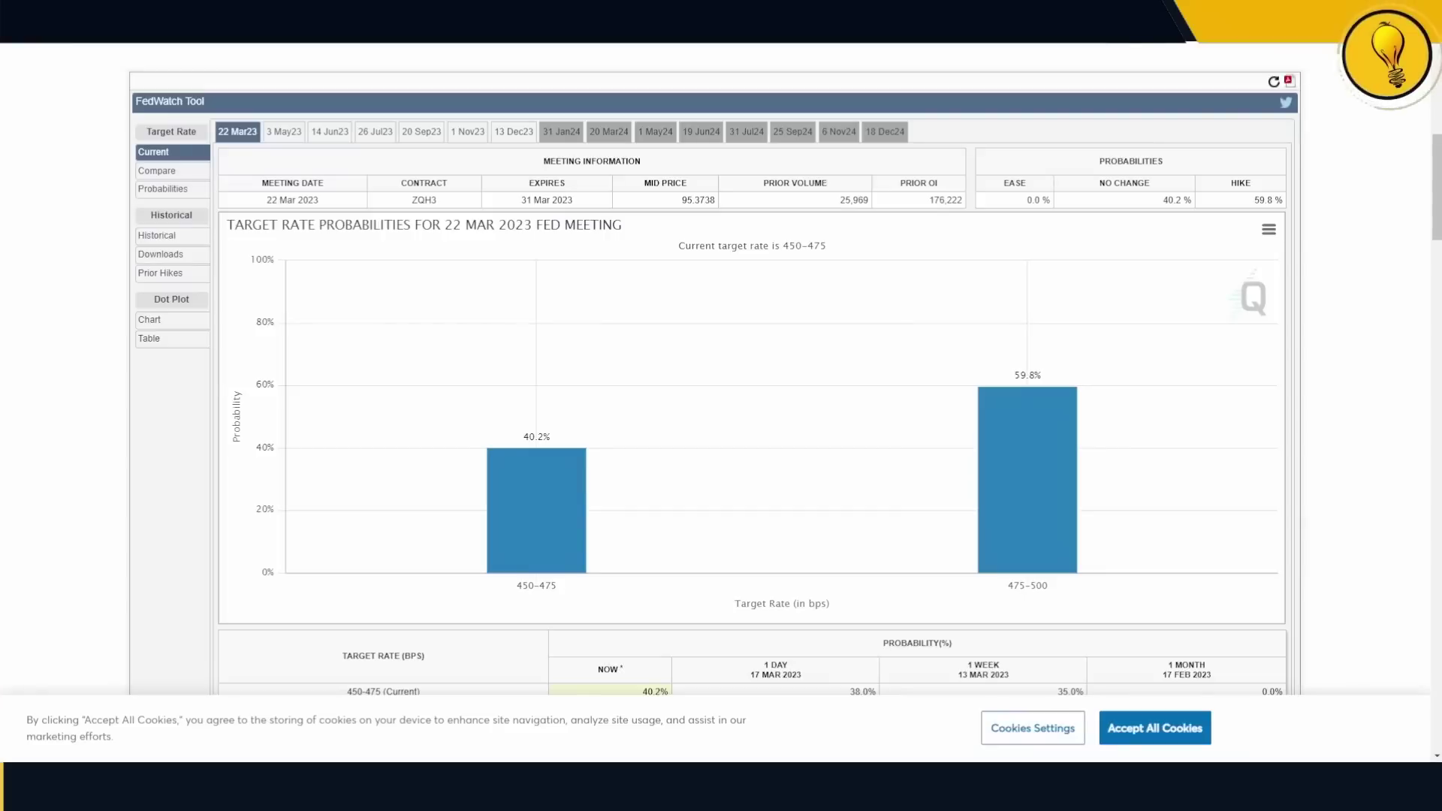
# - On the CME FedWatch Tool page, review the countdown to the next FOMC meeting and the target rate probabilities for 22 Mar 2023
pyautogui.scroll(10, 959, 406)
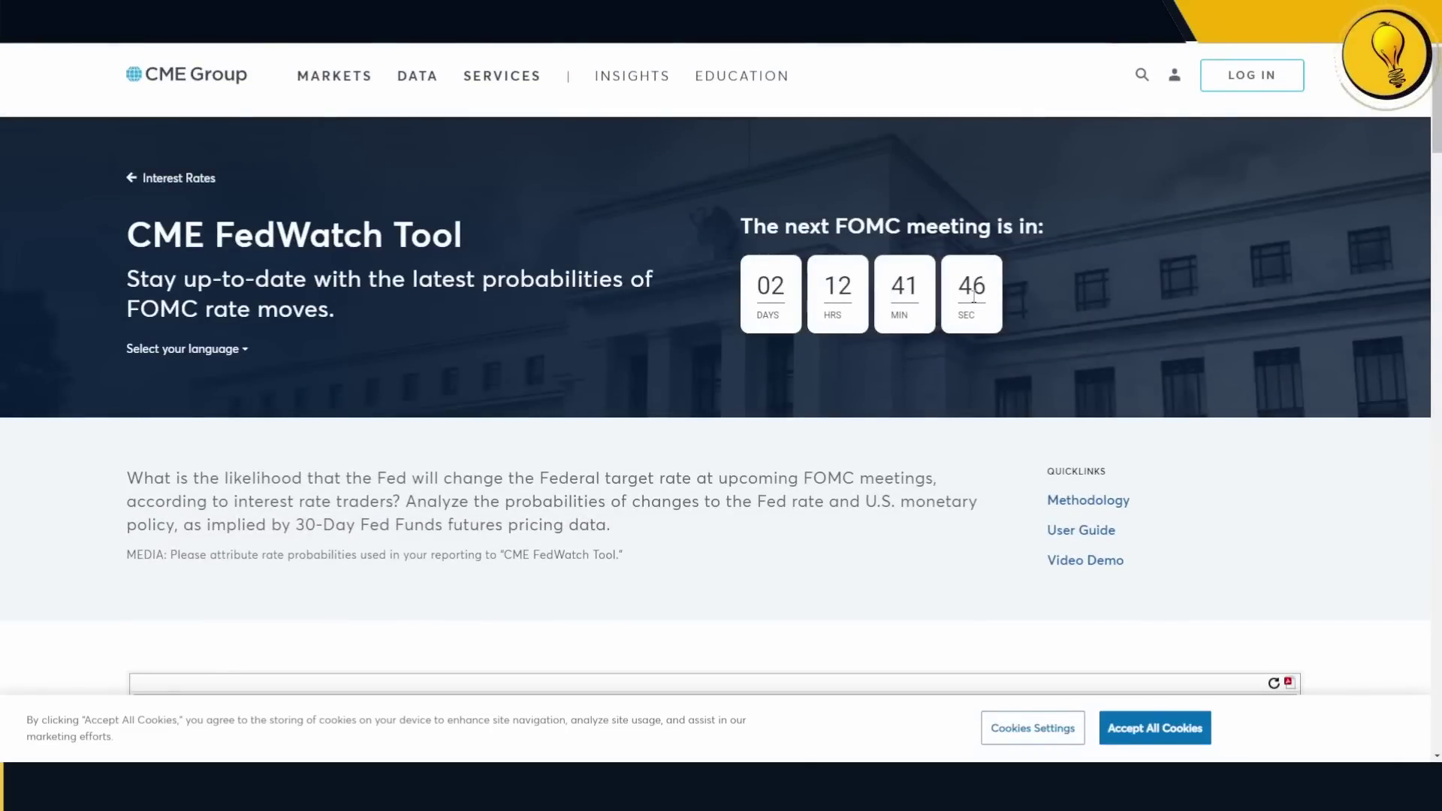
pyautogui.moveTo(930, 321); pyautogui.dragTo(761, 279)
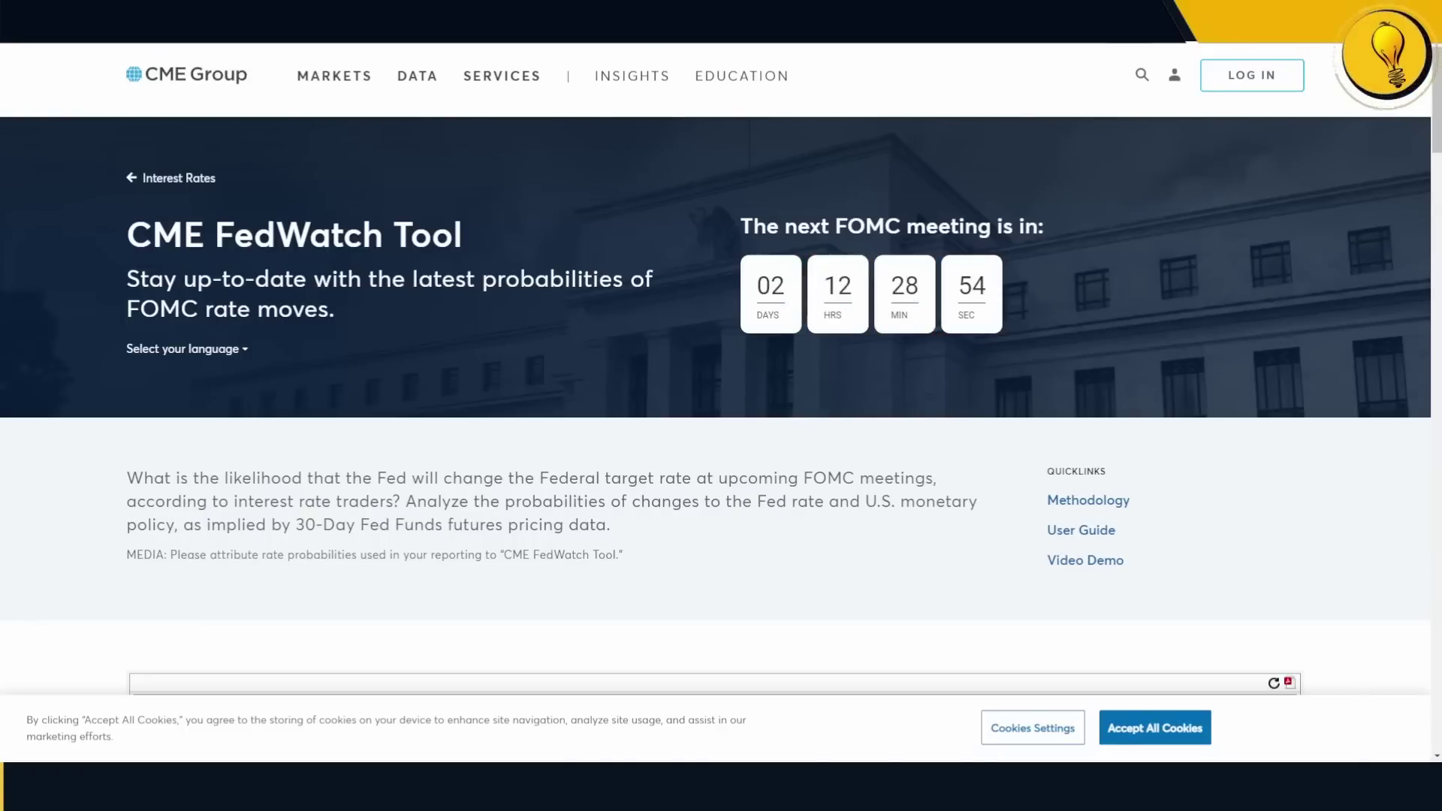
pyautogui.scroll(-2, 1053, 542)
pyautogui.scroll(1, 1054, 542)
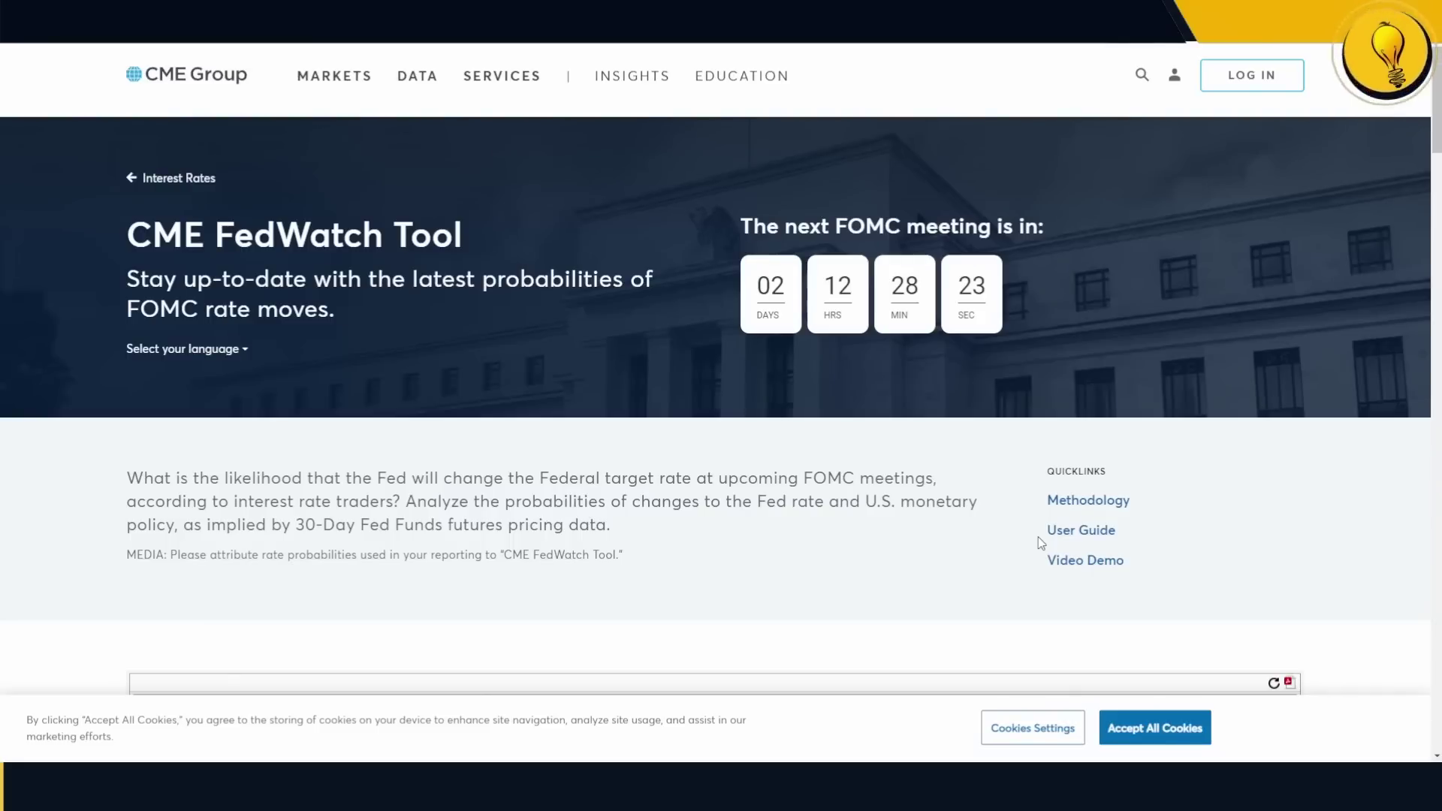
pyautogui.scroll(-10, 1075, 255)
pyautogui.scroll(4, 1081, 353)
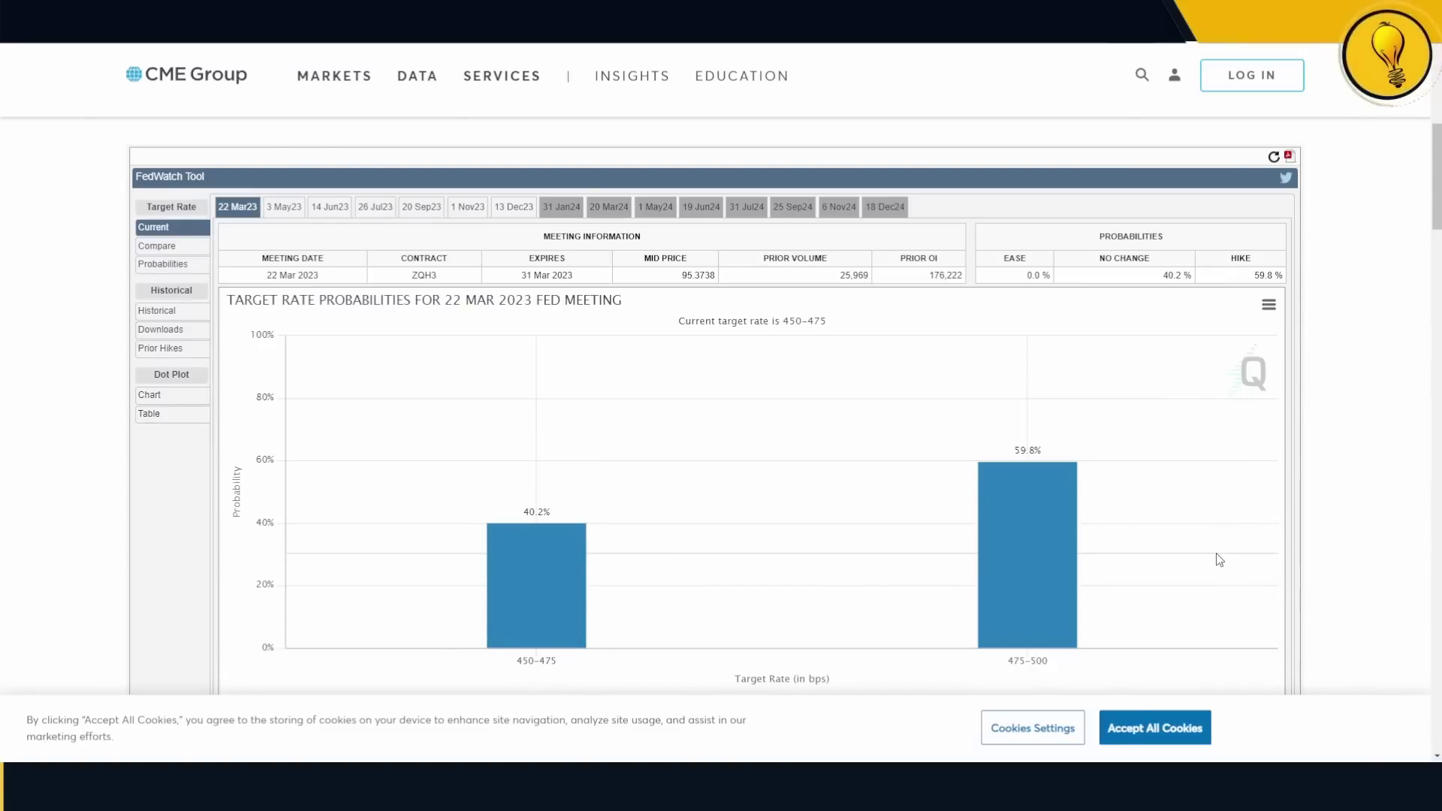
pyautogui.scroll(-1, 1219, 560)
# - Switch to OneNote, maximize its window and examine the annotated FedWatch screenshot comparing the 25 and 50 bps rate hike probabilities
pyautogui.hotkey('alt', 'Tab')
pyautogui.moveTo(772, 71); pyautogui.dragTo(623, 48)
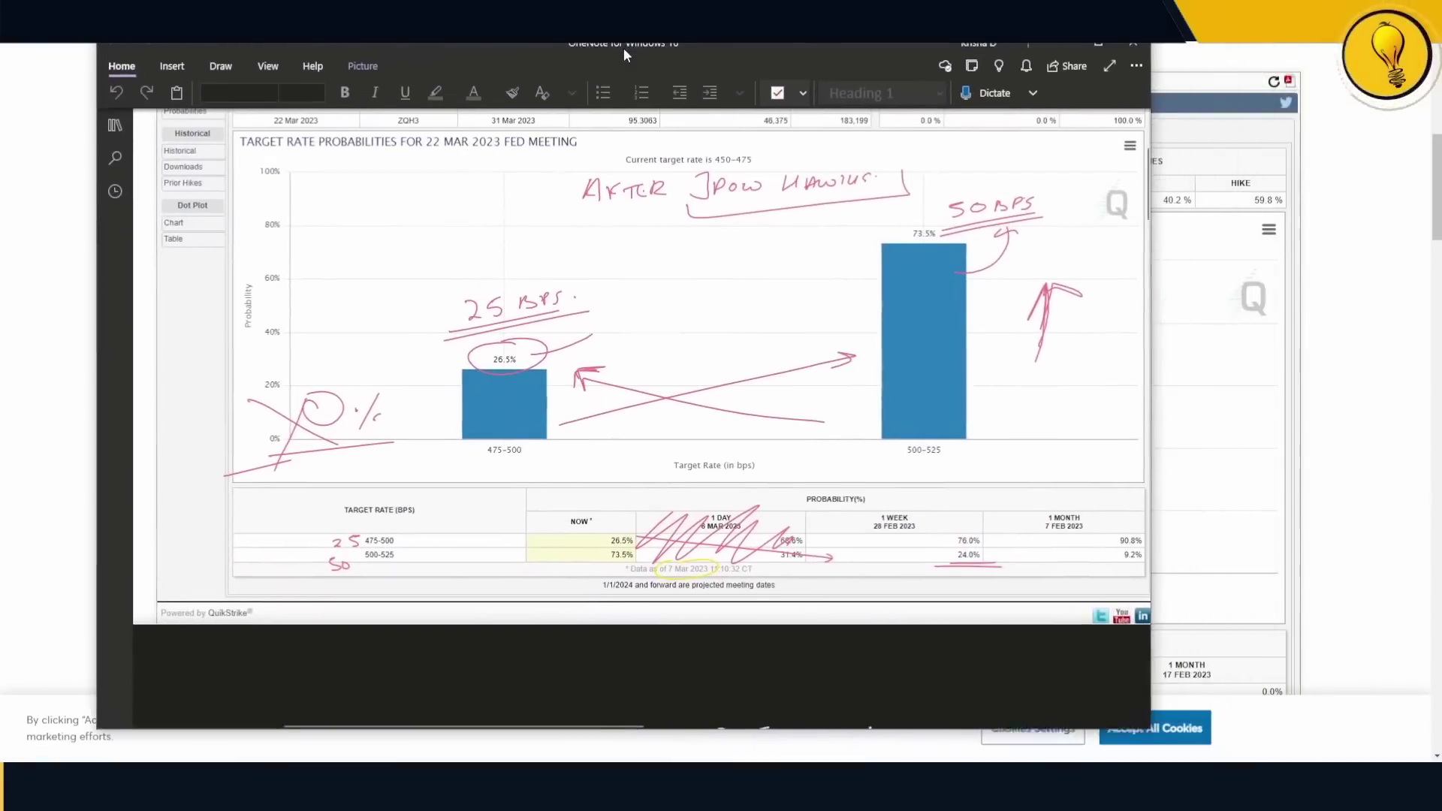
pyautogui.click(1117, 66)
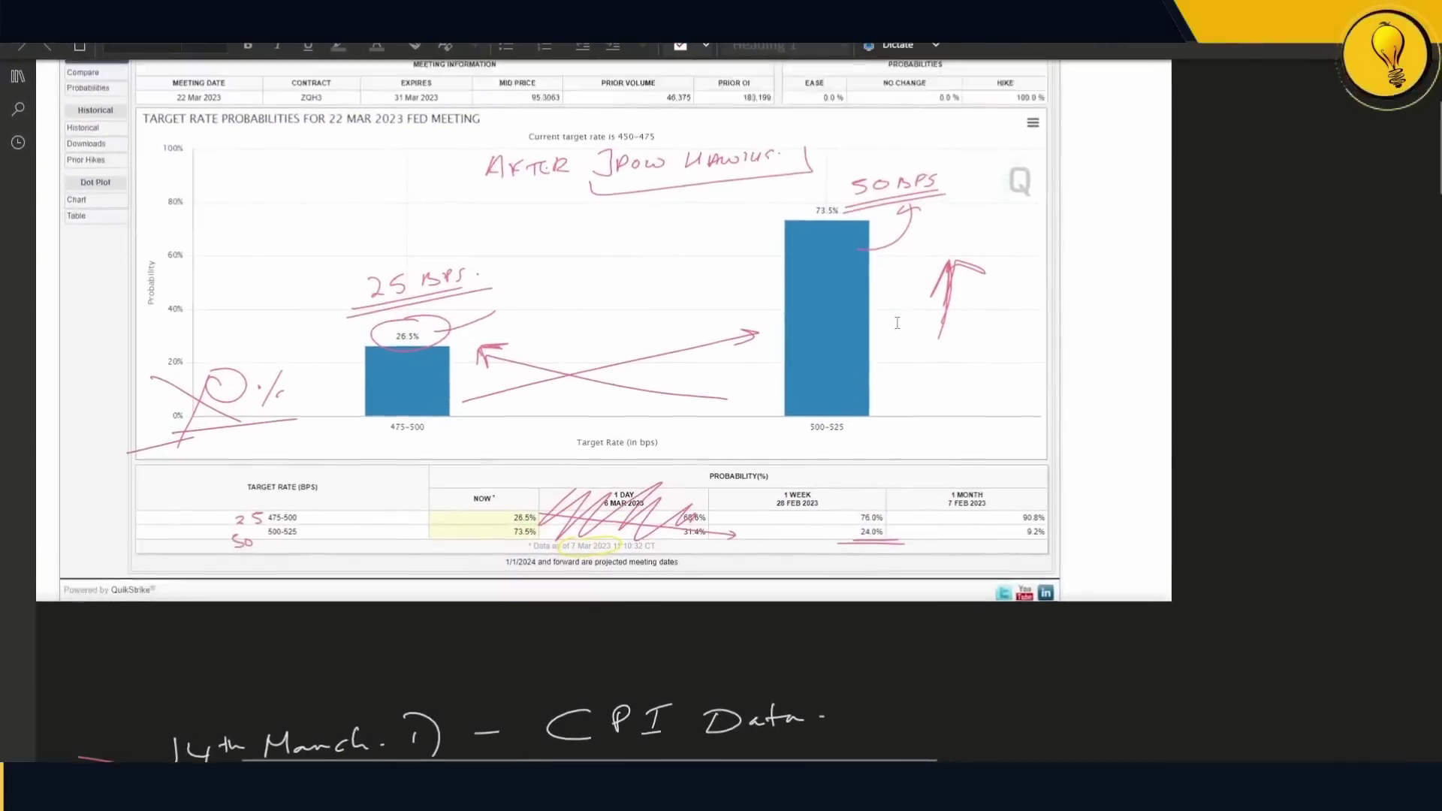
pyautogui.scroll(3, 876, 357)
pyautogui.scroll(-2, 814, 448)
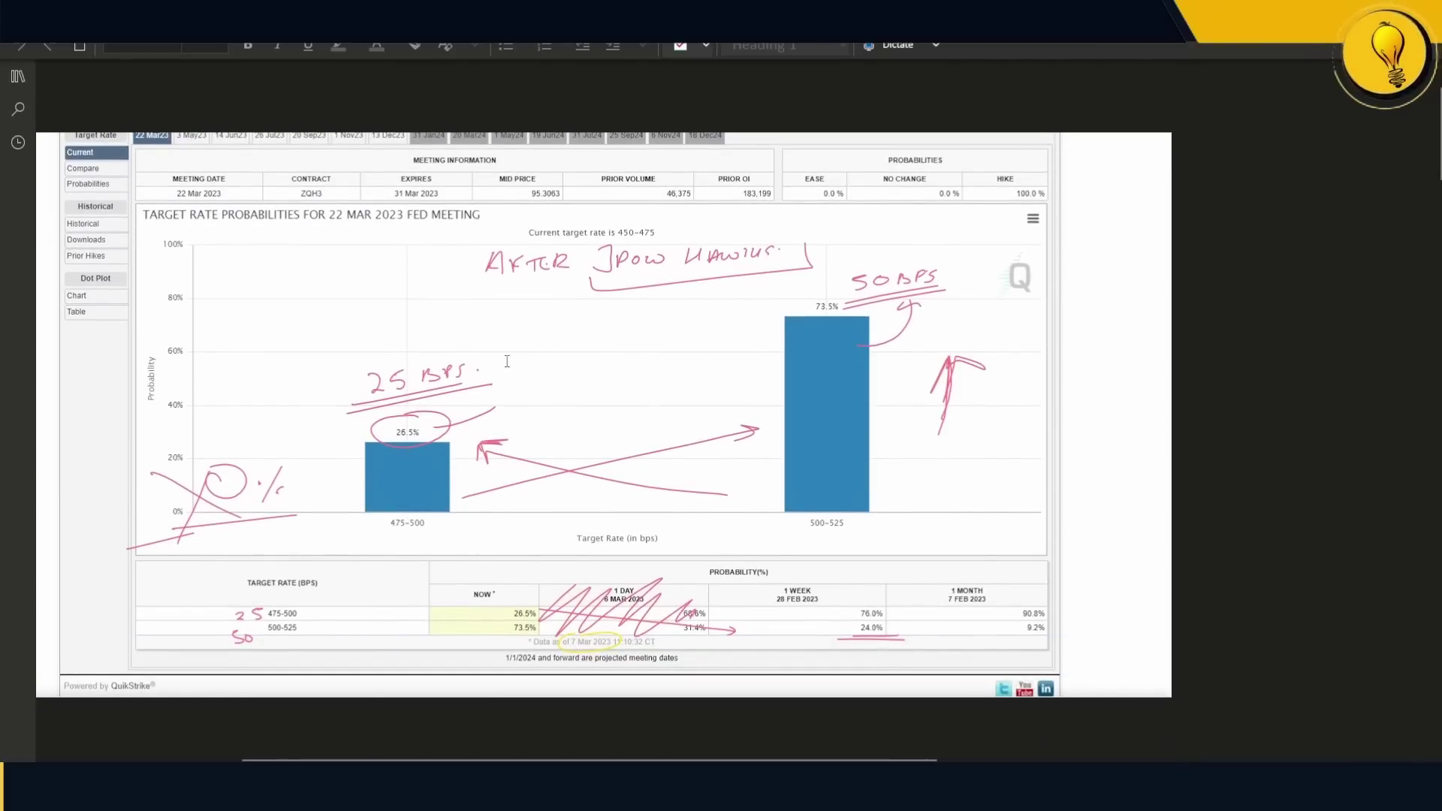
pyautogui.click(390, 391)
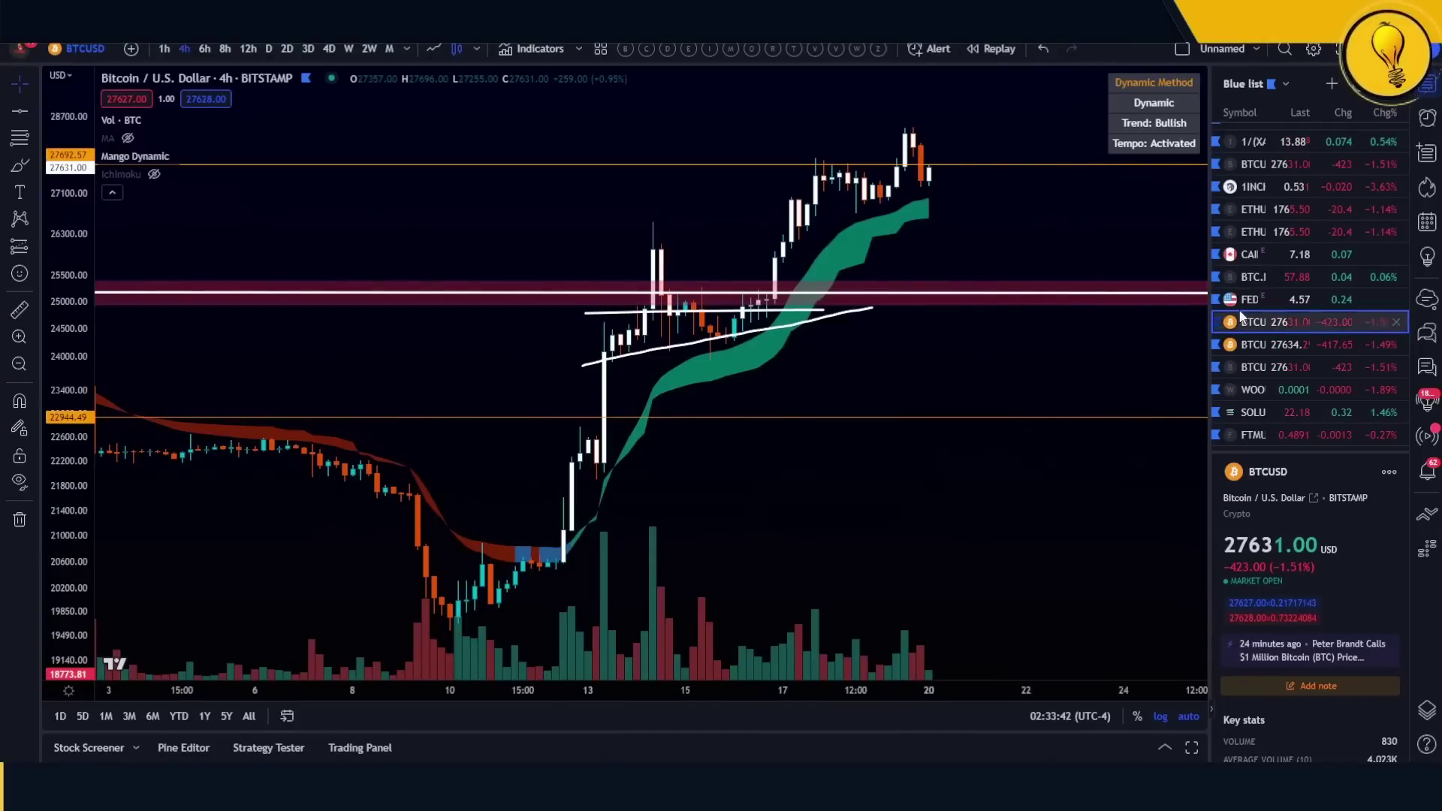
# - Open the SPY chart from the watchlist in TradingView and view it on the weekly timeframe
pyautogui.scroll(2, 1260, 291)
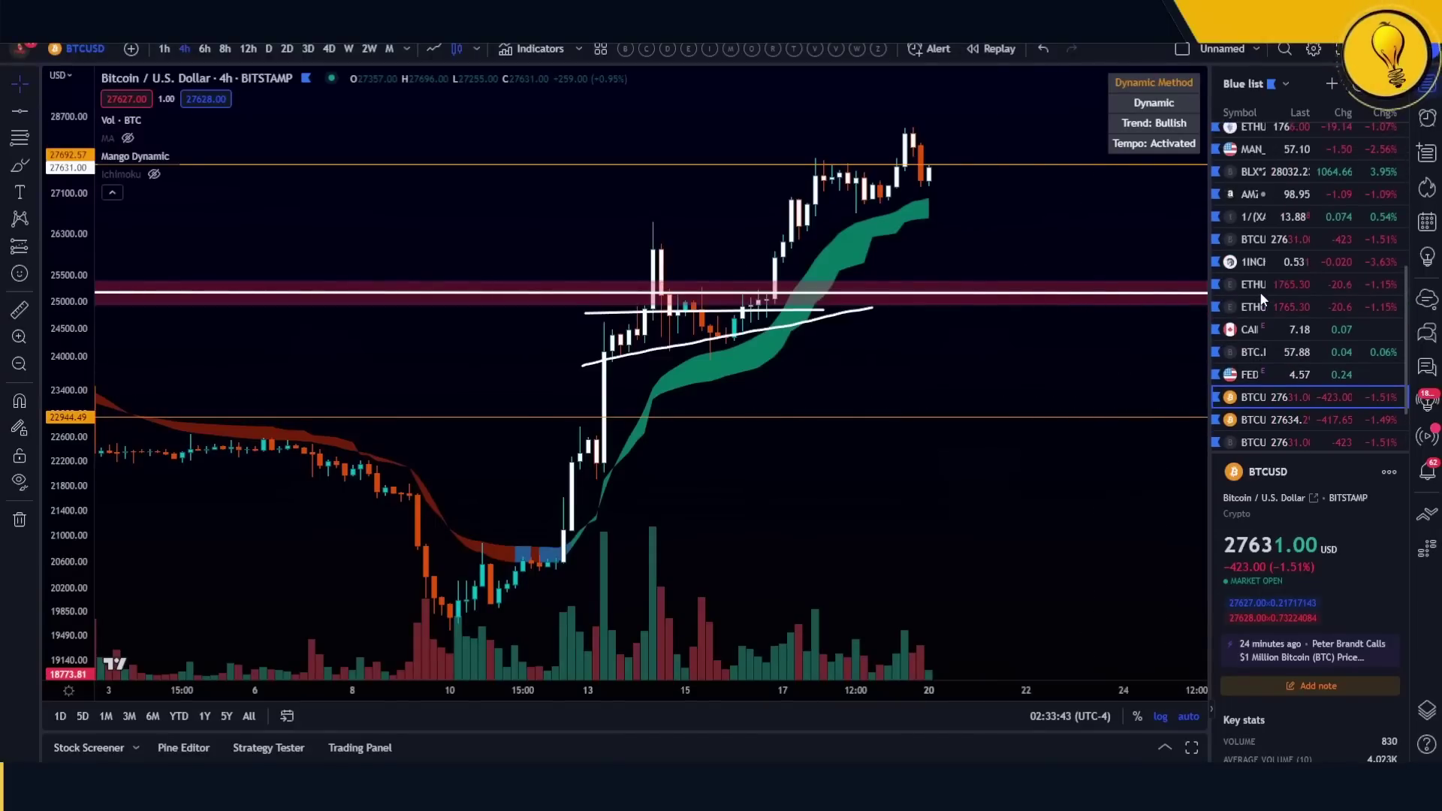
pyautogui.scroll(5, 1282, 224)
pyautogui.click(1289, 184)
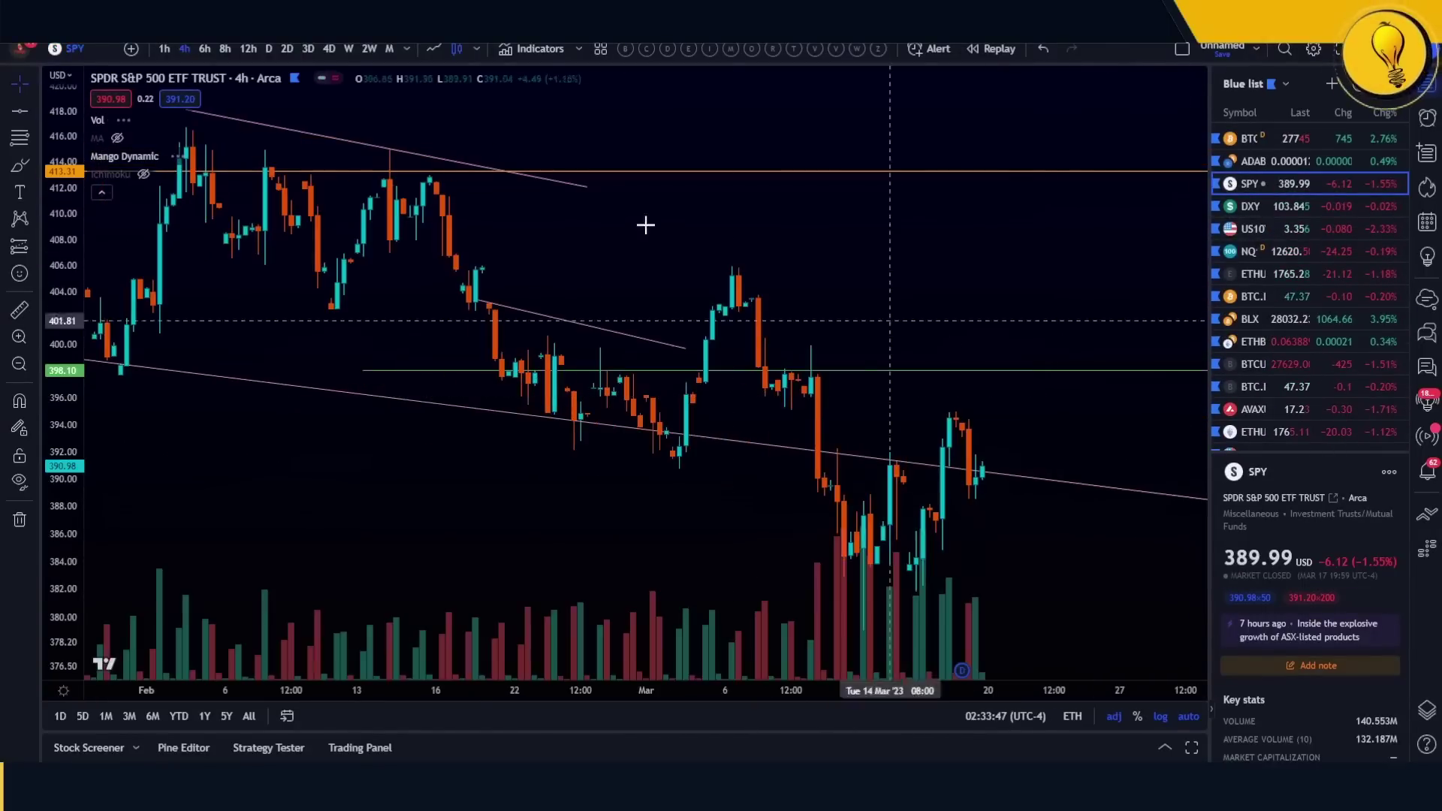
pyautogui.click(349, 48)
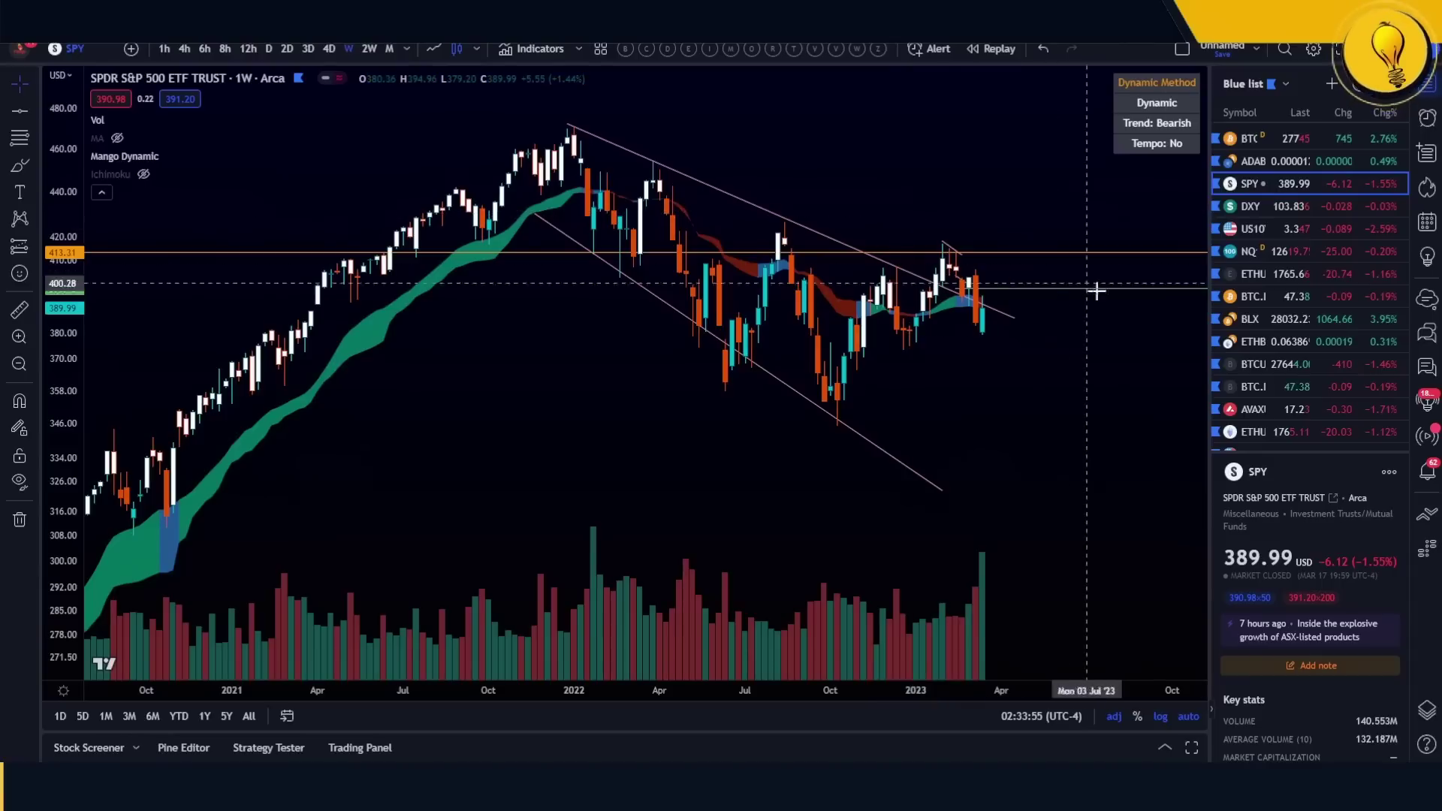
# - Reopen the Bitstamp BTCUSD chart from the watchlist
pyautogui.scroll(-3, 1263, 386)
pyautogui.scroll(-2, 1268, 350)
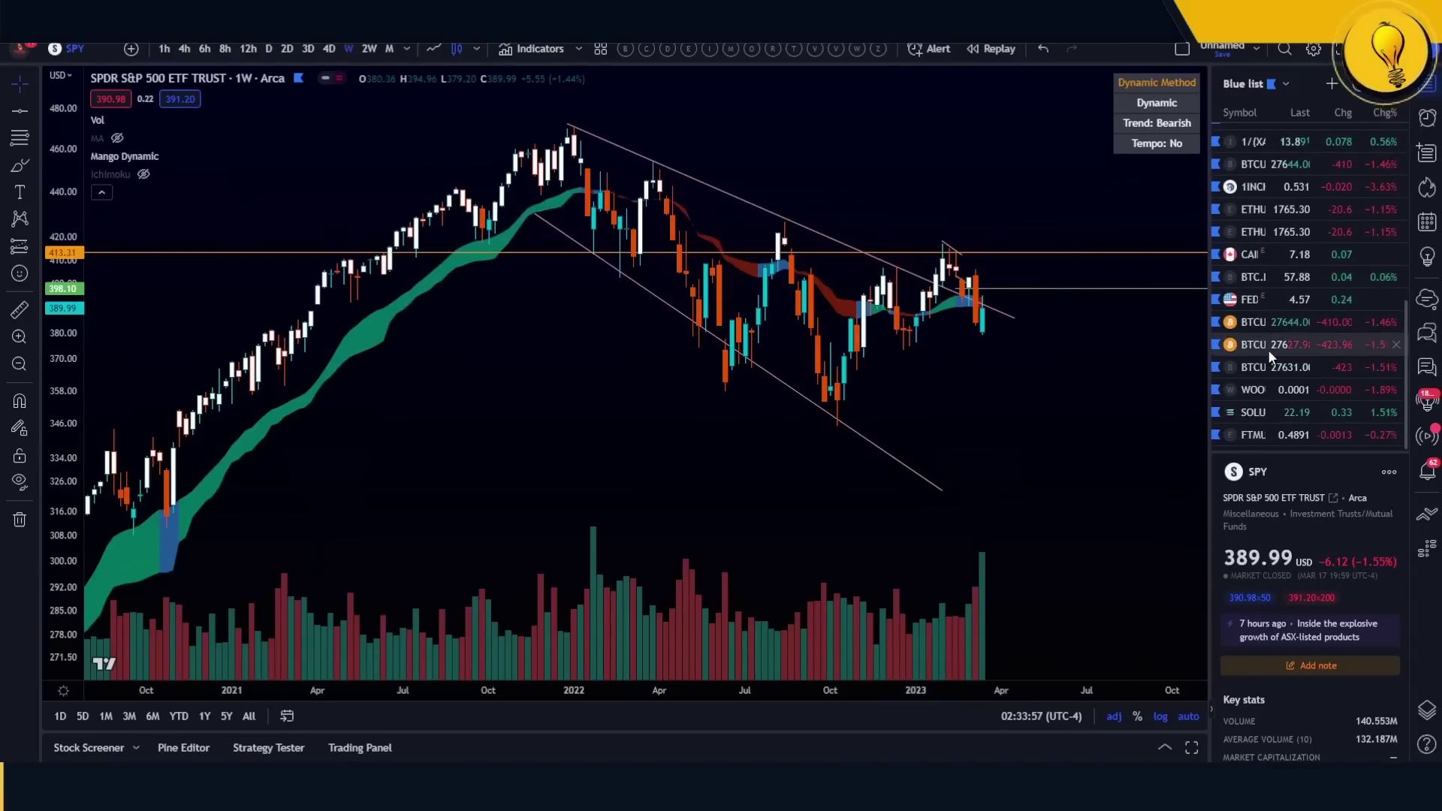
pyautogui.click(1289, 319)
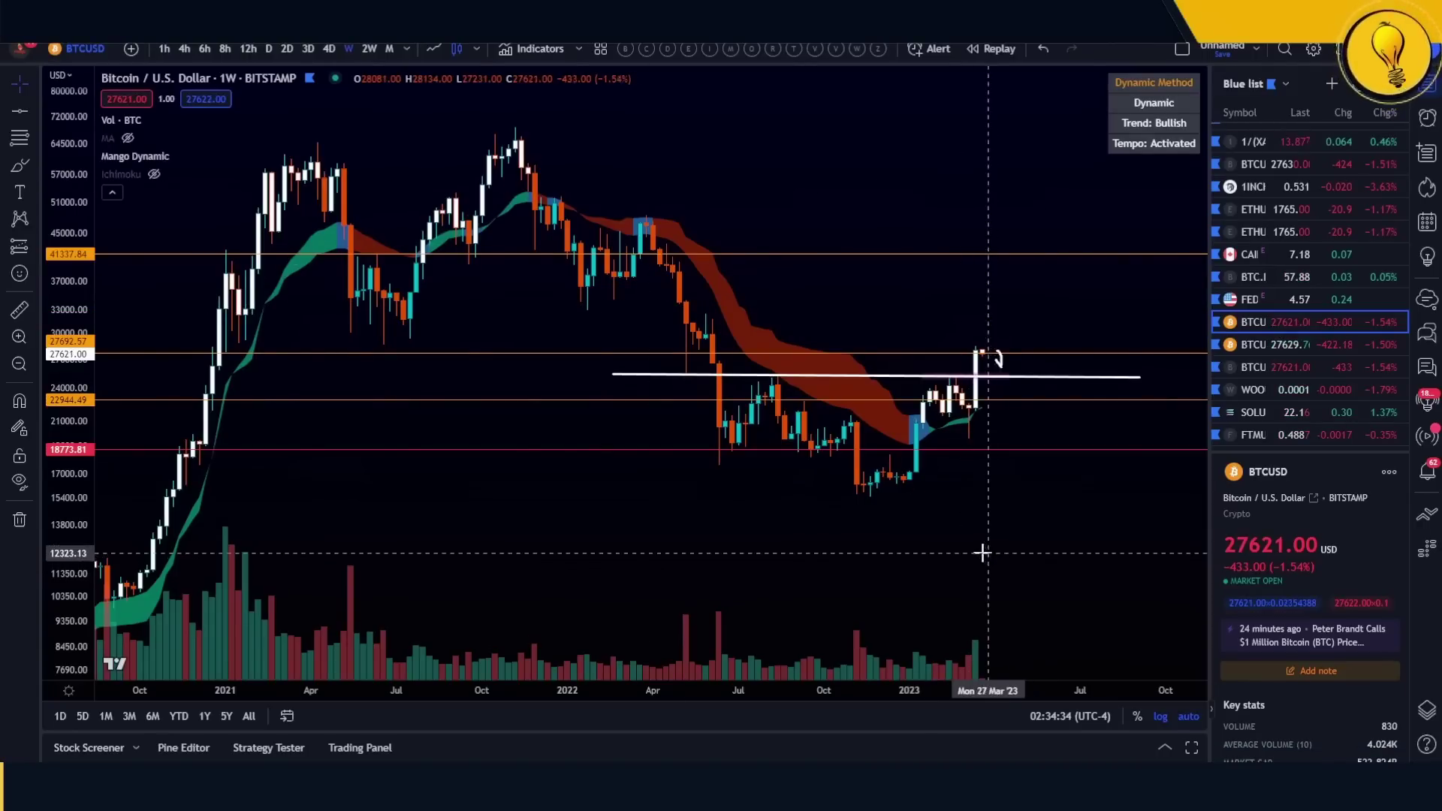
# - Handwrite a large "4 / 4" with the Brush in the empty area above the latest weekly Bitcoin candles
pyautogui.moveTo(982, 553); pyautogui.dragTo(743, 570)
pyautogui.click(20, 165)
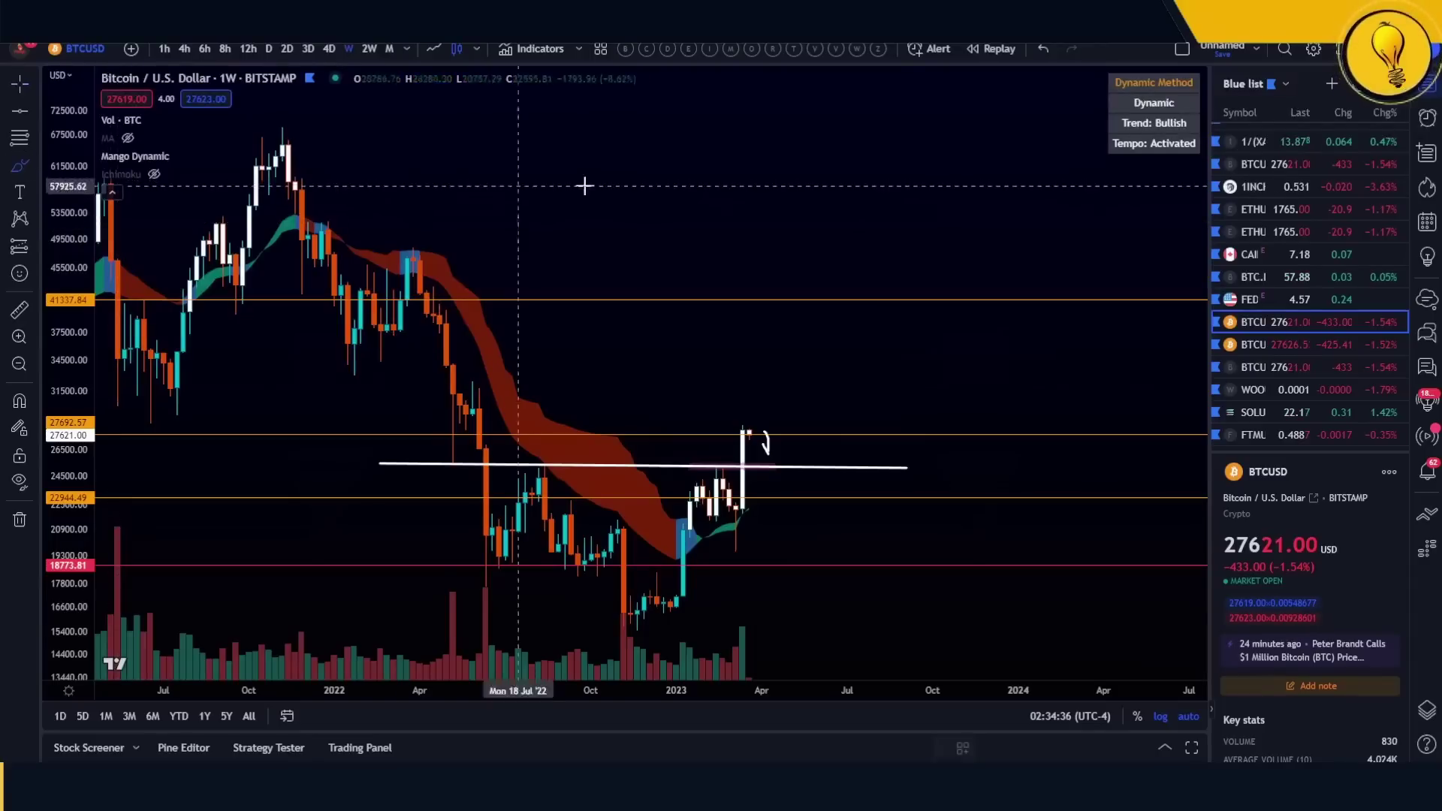
pyautogui.moveTo(742, 178)
pyautogui.mouseDown()
pyautogui.moveTo(710, 246)
pyautogui.moveTo(776, 239)
pyautogui.moveTo(762, 282)
pyautogui.mouseUp()
pyautogui.moveTo(885, 158); pyautogui.dragTo(832, 269)
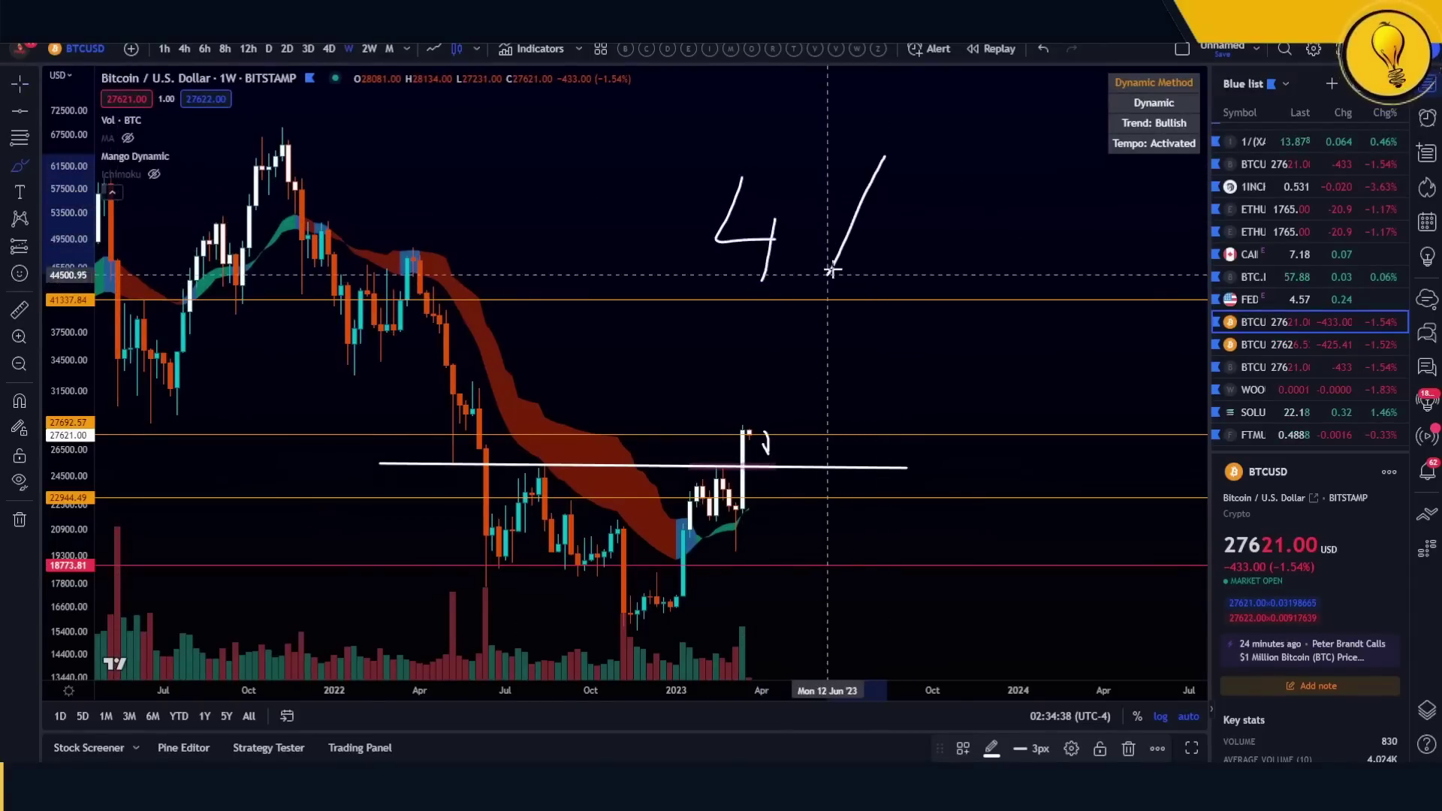
pyautogui.moveTo(930, 206)
pyautogui.mouseDown()
pyautogui.moveTo(902, 255)
pyautogui.moveTo(969, 242)
pyautogui.moveTo(979, 292)
pyautogui.mouseUp()
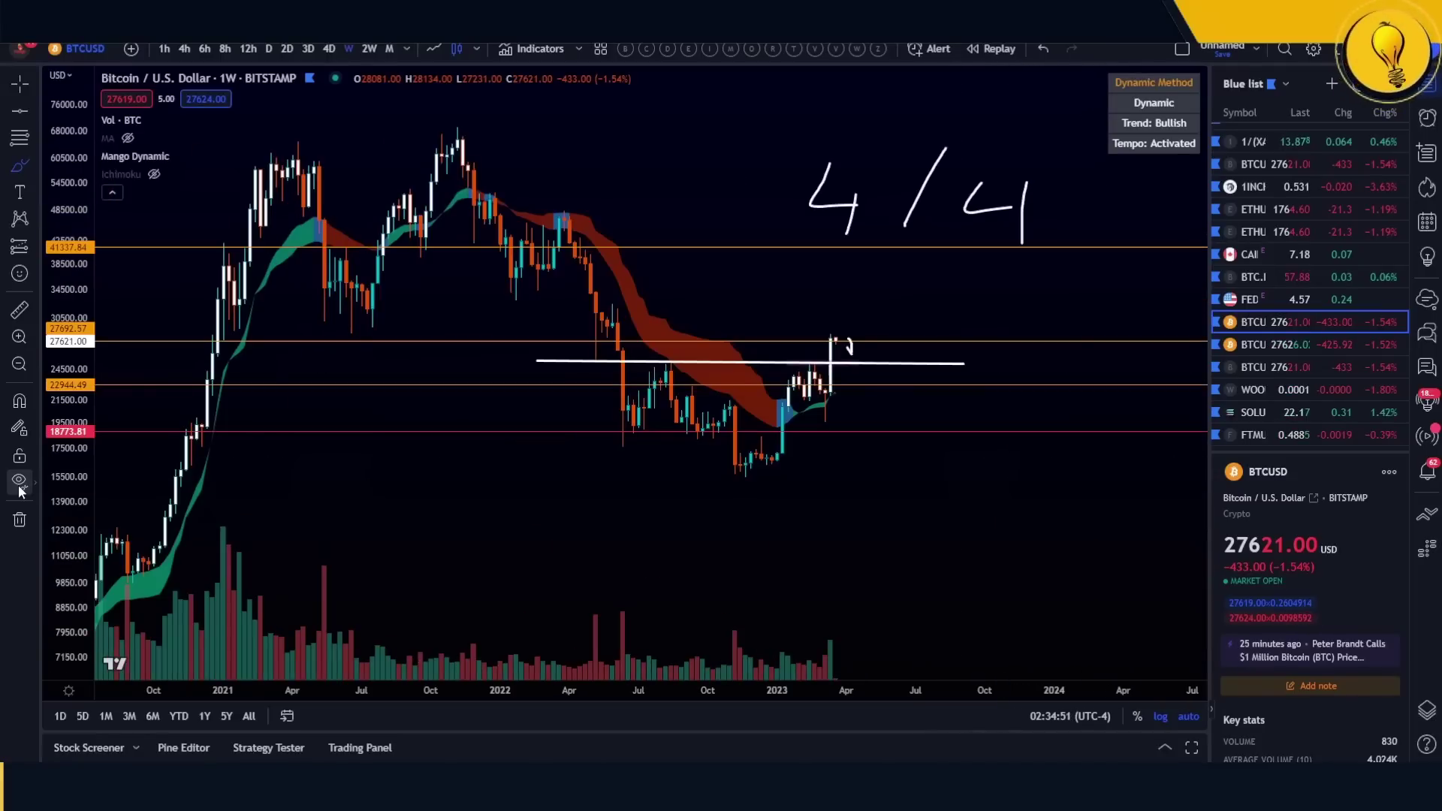
# - Hide all drawings and switch the Bitcoin chart to the 4-day timeframe
pyautogui.click(20, 484)
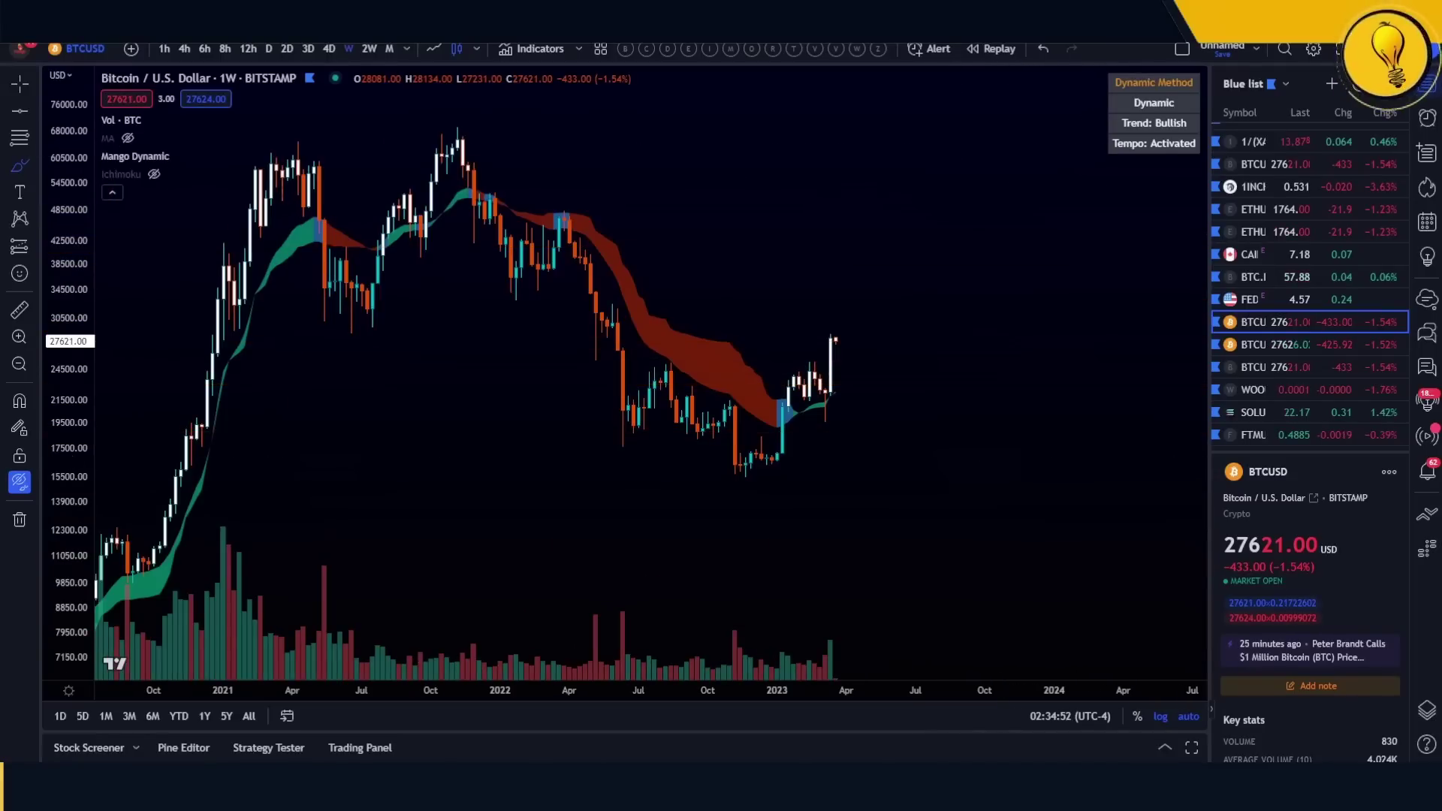
pyautogui.click(330, 49)
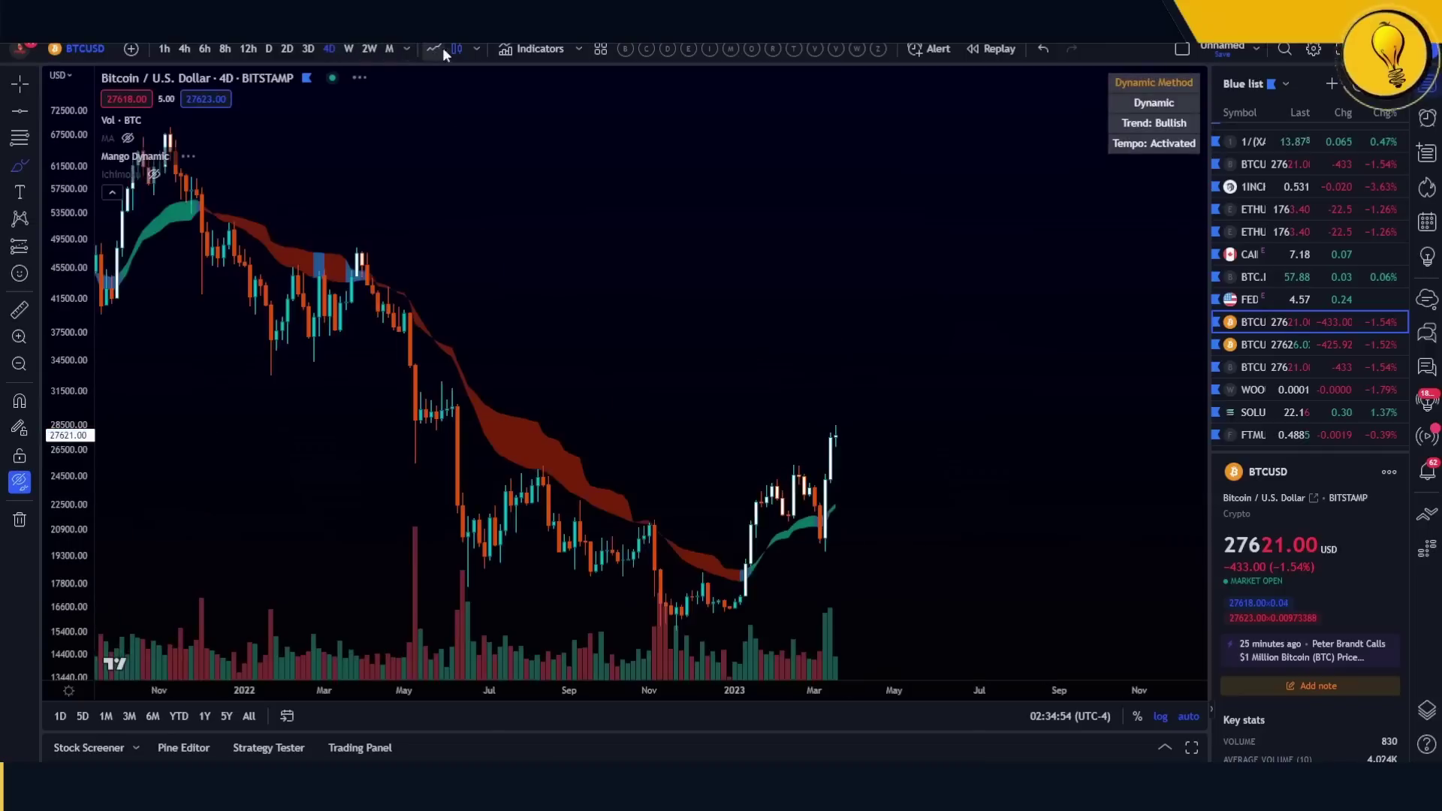
pyautogui.scroll(2, 709, 392)
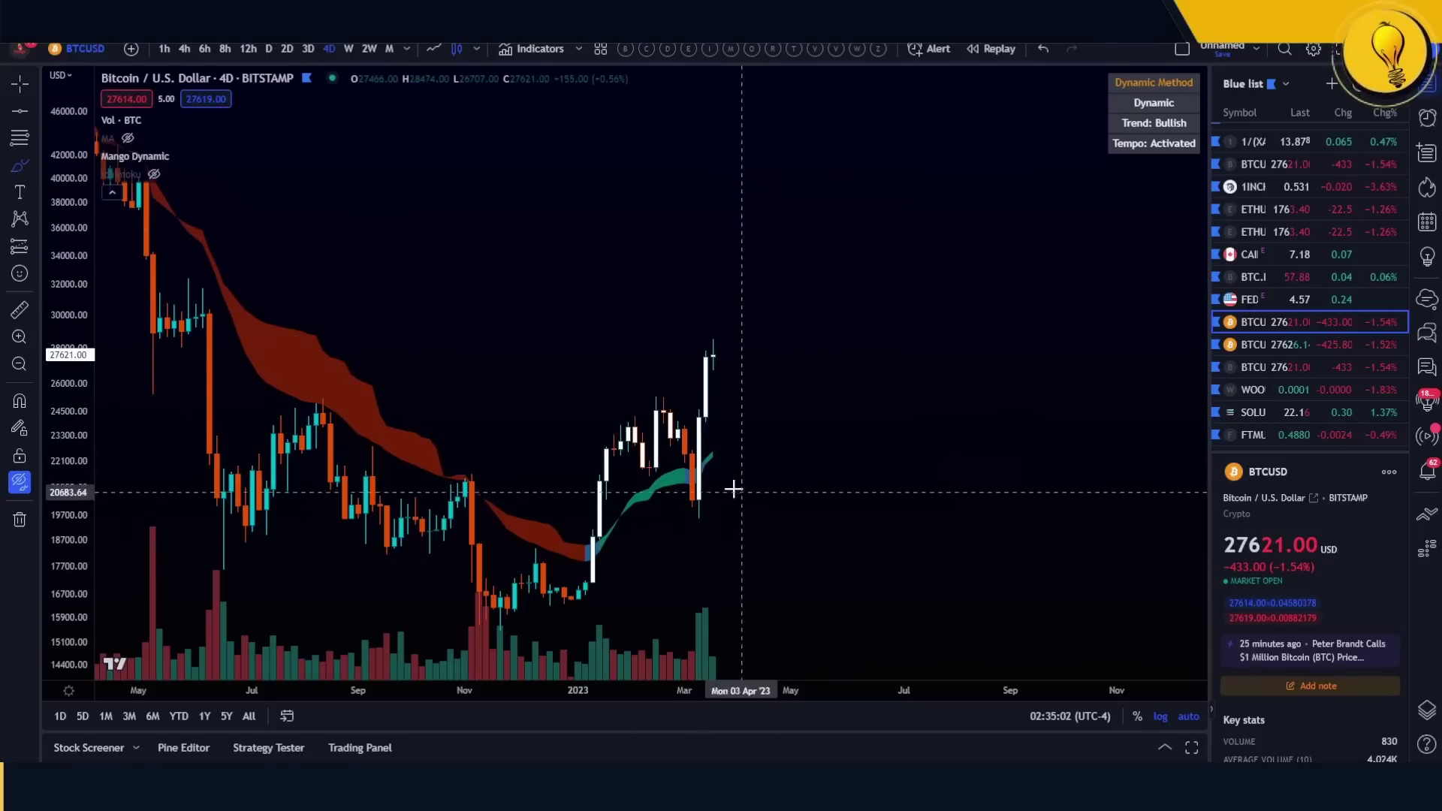
# - Show the drawings again, circle the March dip through the green Mango band, and add a cross and two underlines beside it
pyautogui.hotkey('ctrl', 'alt', 'h')
pyautogui.moveTo(717, 469); pyautogui.dragTo(720, 460)
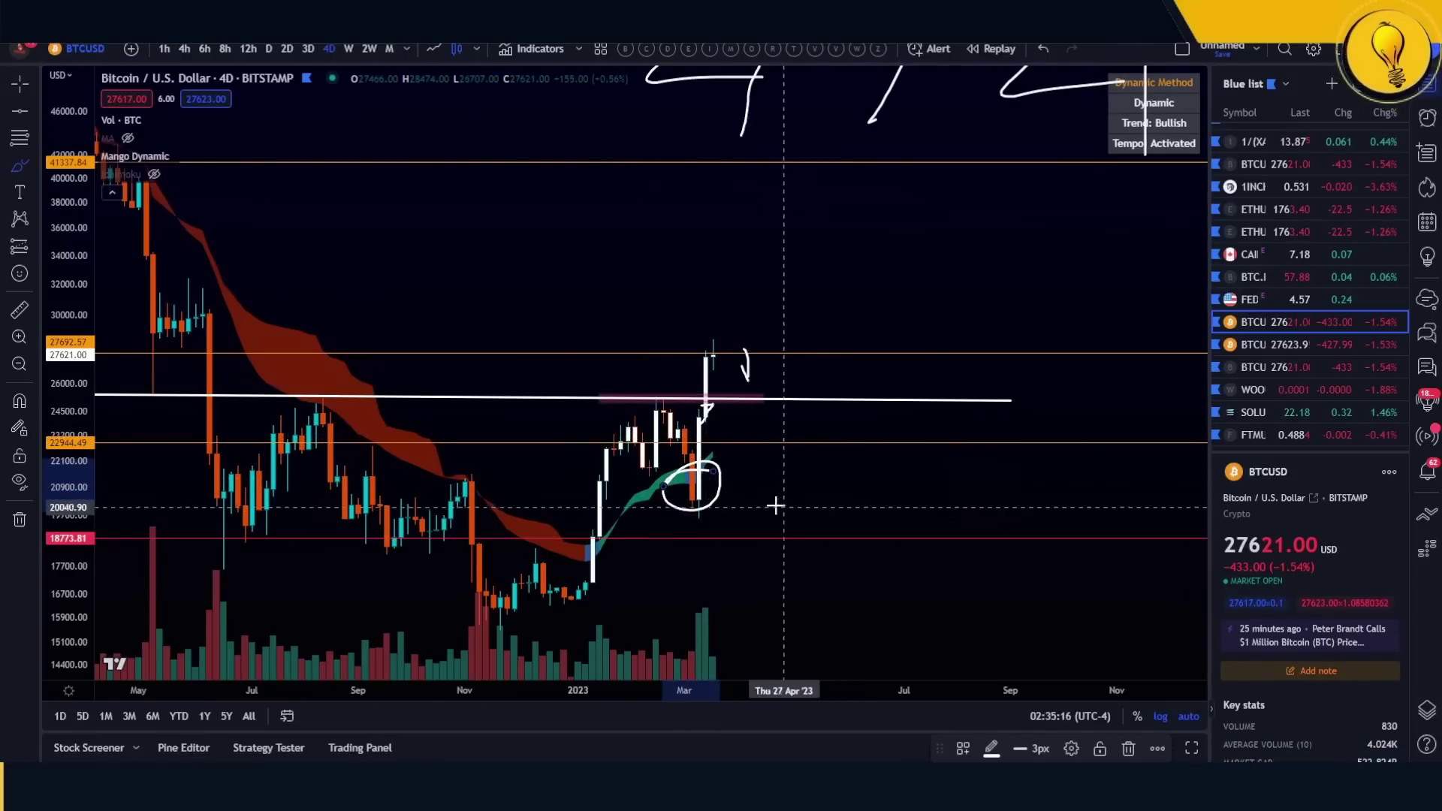
pyautogui.moveTo(729, 507); pyautogui.dragTo(774, 462)
pyautogui.moveTo(746, 467)
pyautogui.mouseDown()
pyautogui.moveTo(770, 497)
pyautogui.moveTo(861, 492)
pyautogui.mouseUp()
pyautogui.moveTo(709, 544); pyautogui.dragTo(861, 495)
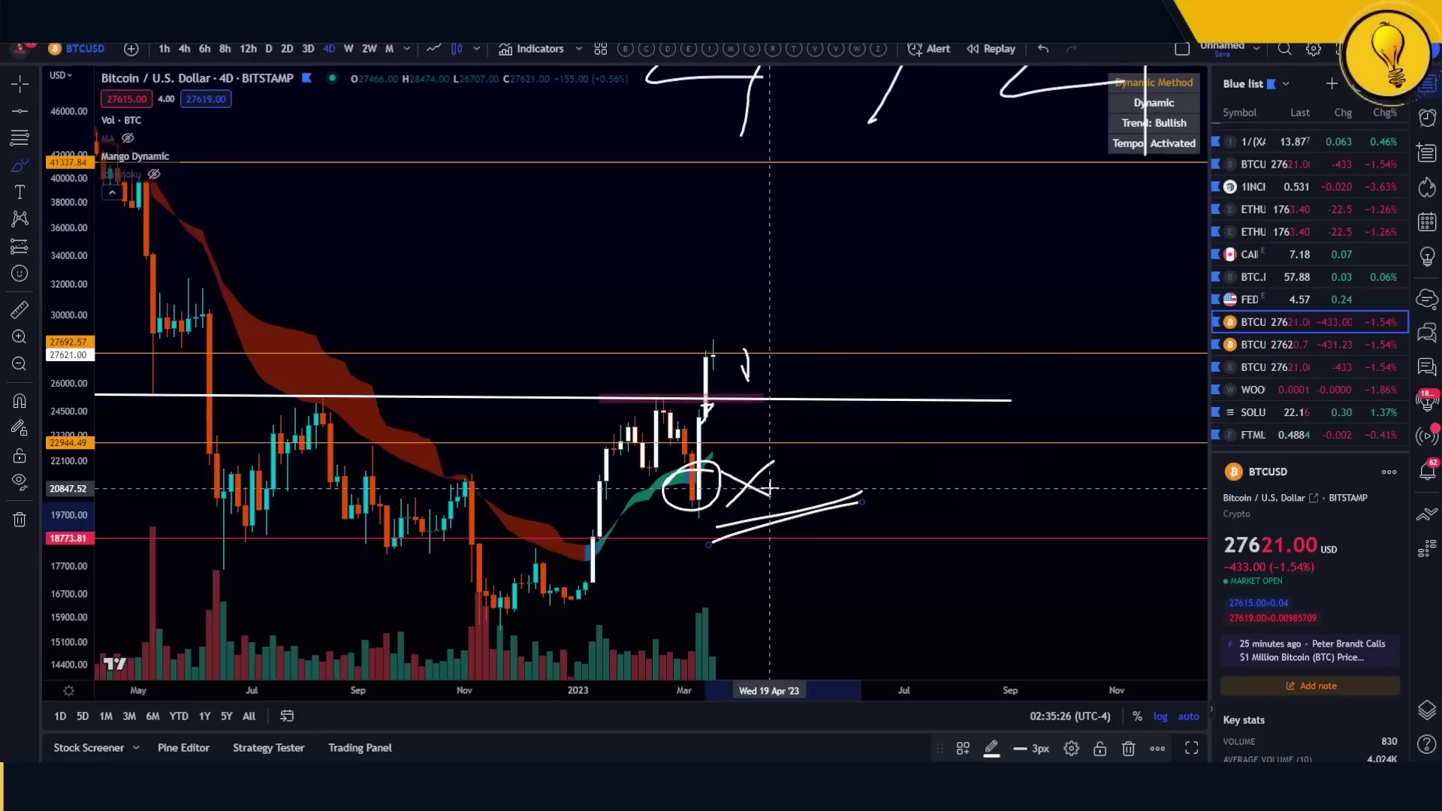
# - Undo the brushed circle, cross and underlines around the March dip
pyautogui.hotkey('ctrl', 'z')
pyautogui.hotkey('ctrl', 'z')
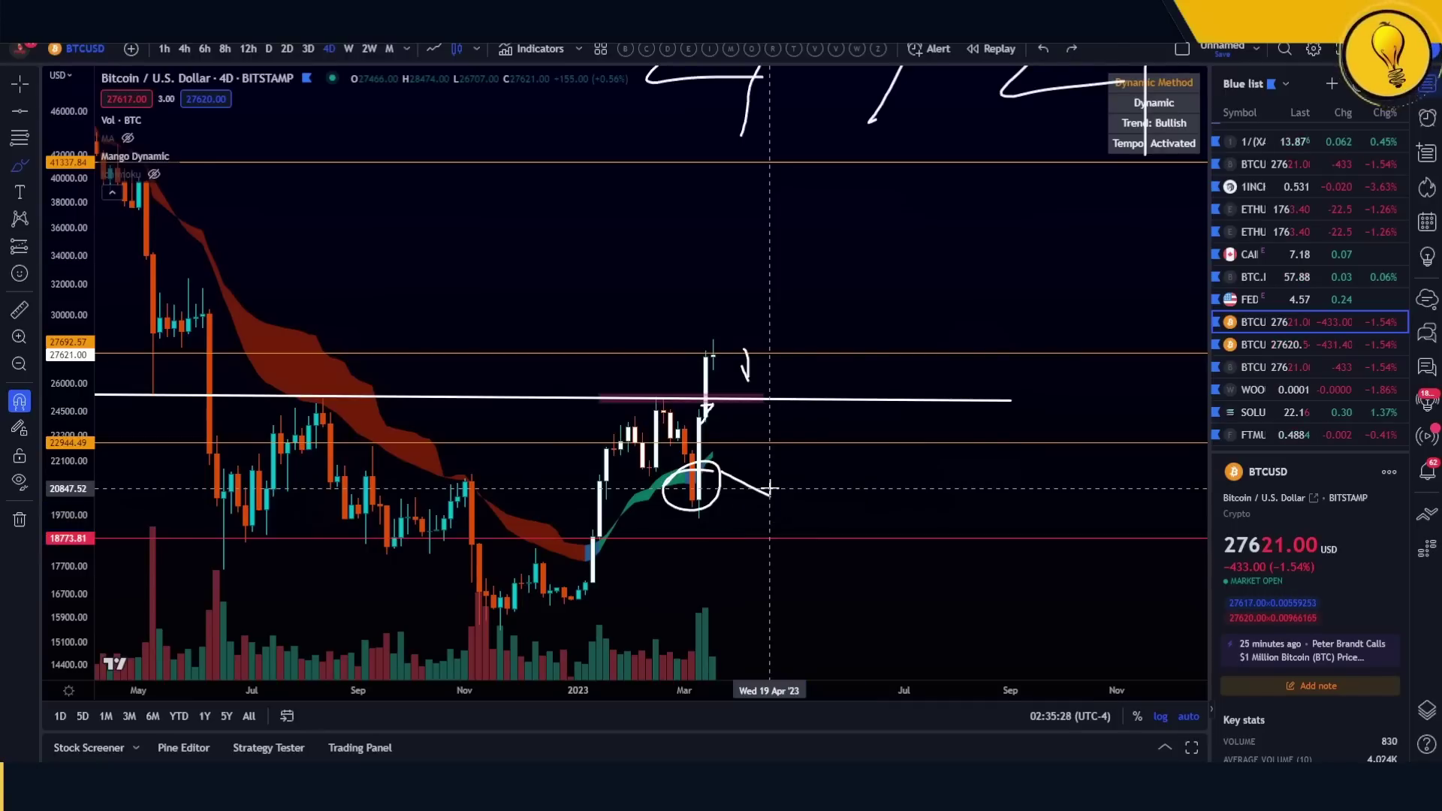
pyautogui.hotkey('ctrl', 'z')
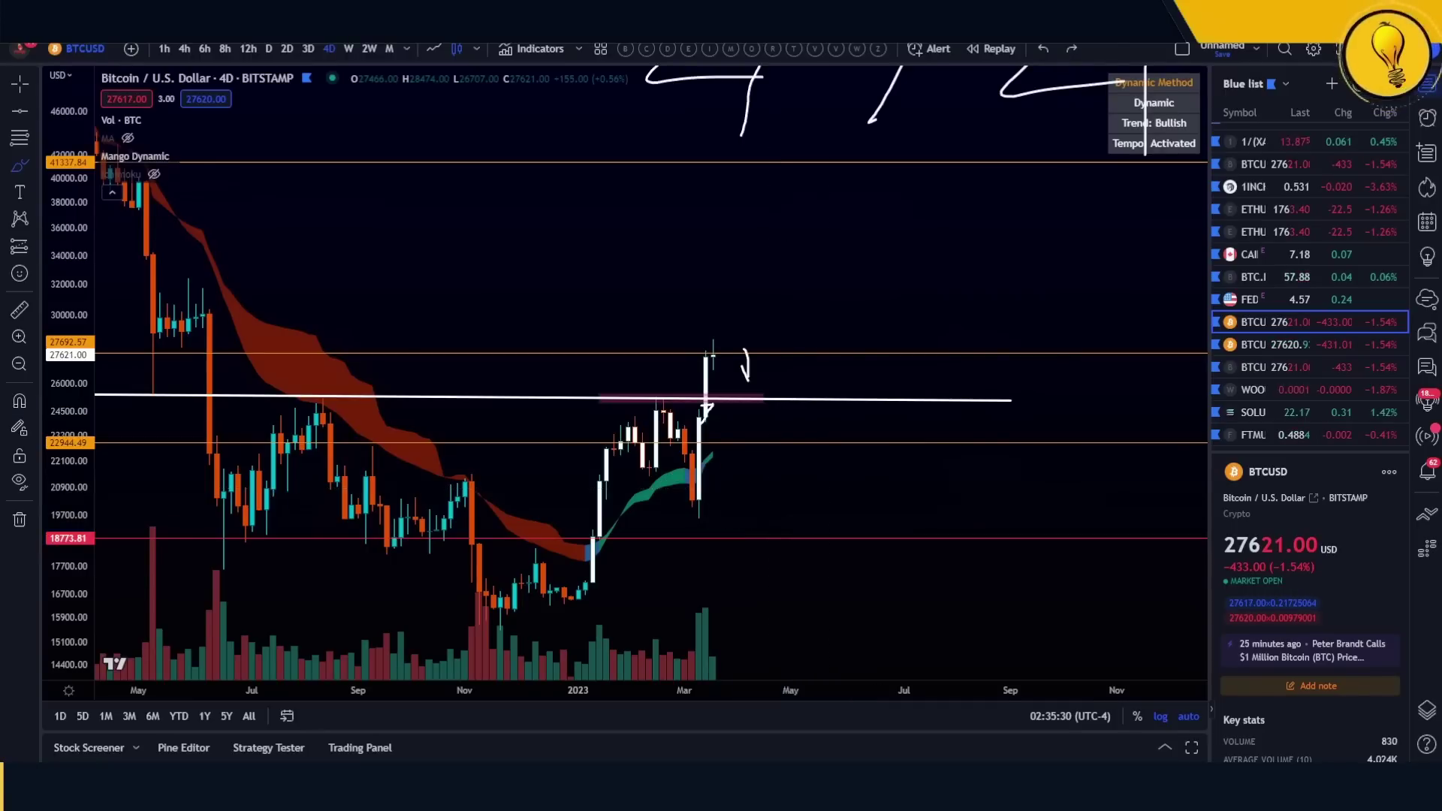
# - Switch the chart back to the weekly timeframe and hide all drawings to show the Mango Dynamic band alone
pyautogui.click(354, 47)
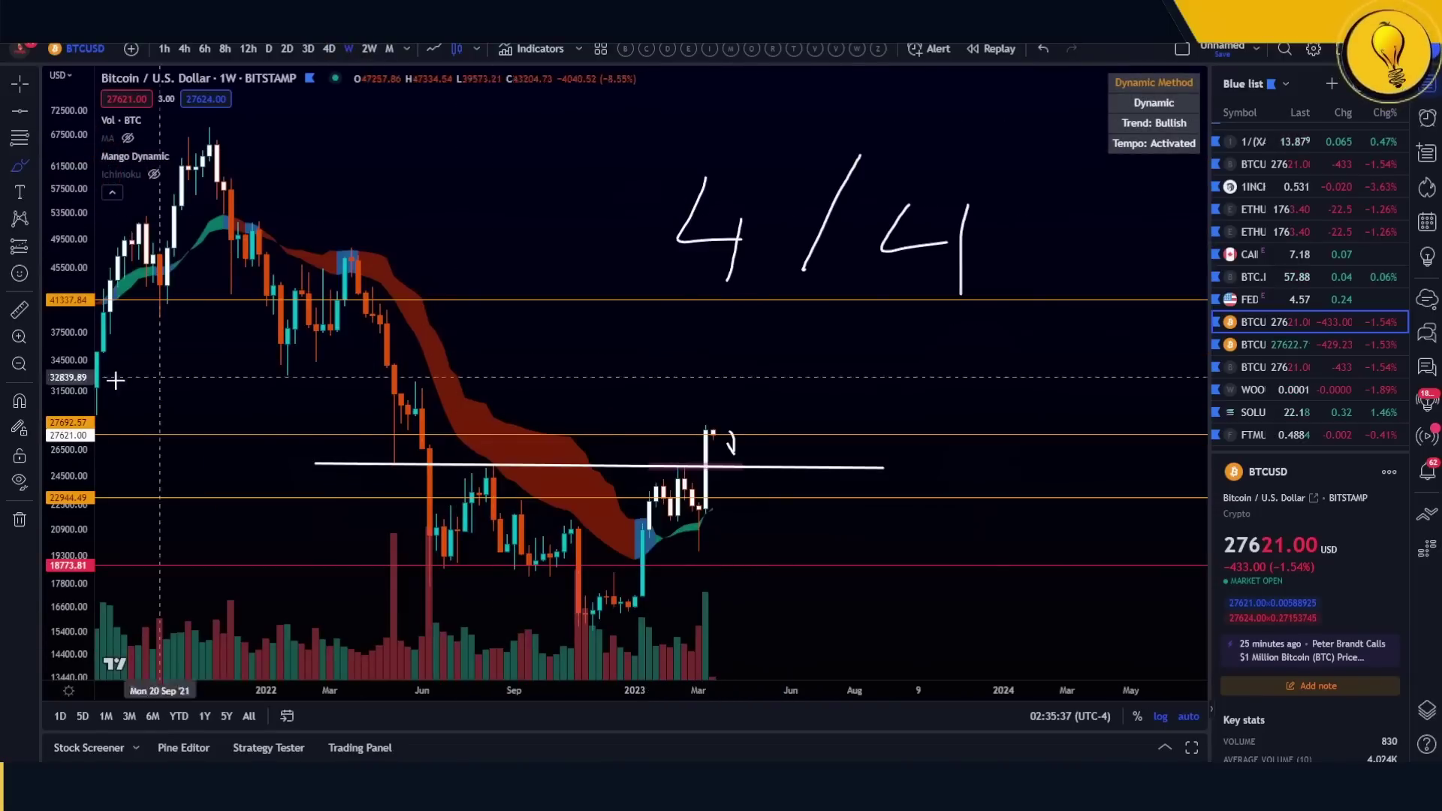
pyautogui.click(19, 481)
pyautogui.scroll(-2, 744, 612)
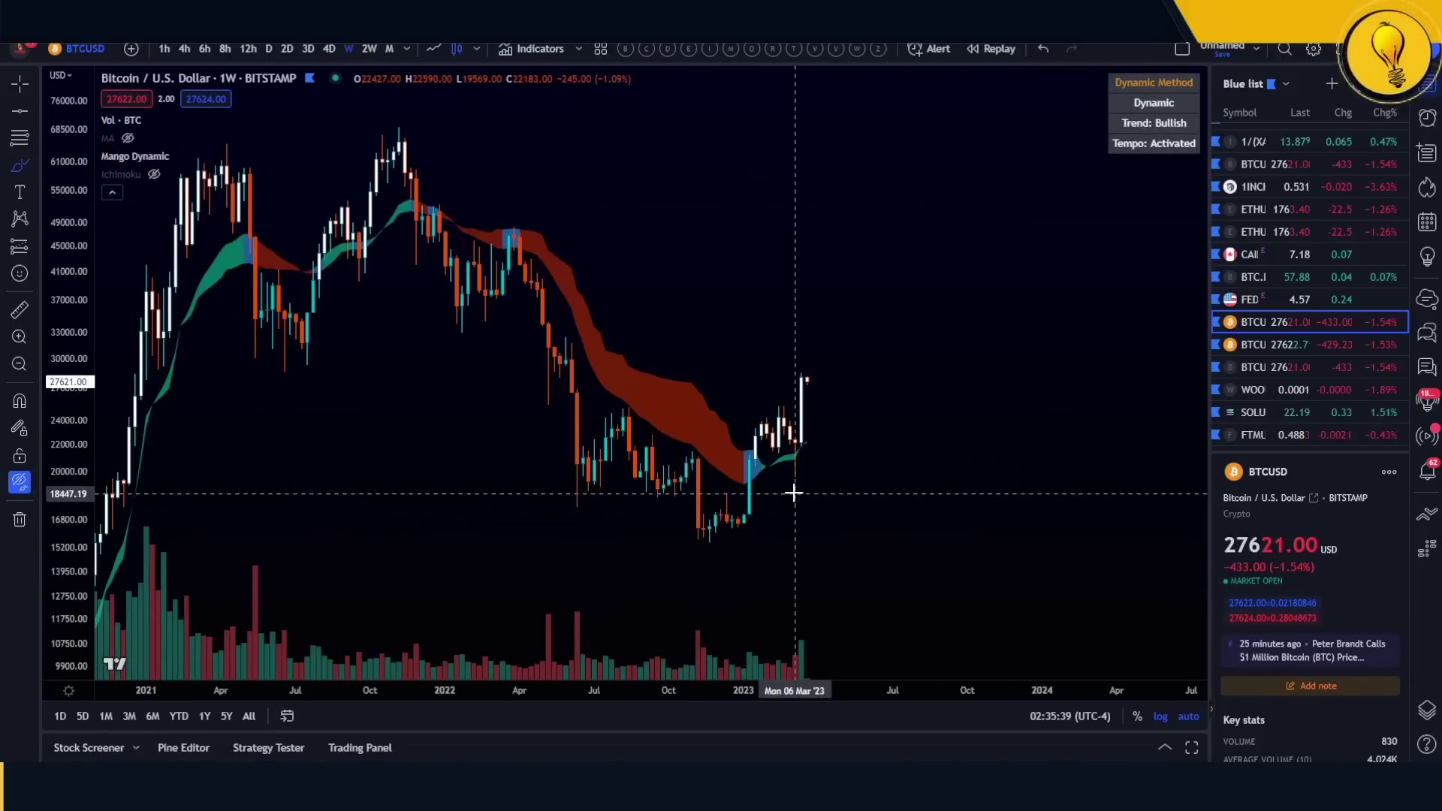
pyautogui.scroll(1, 744, 510)
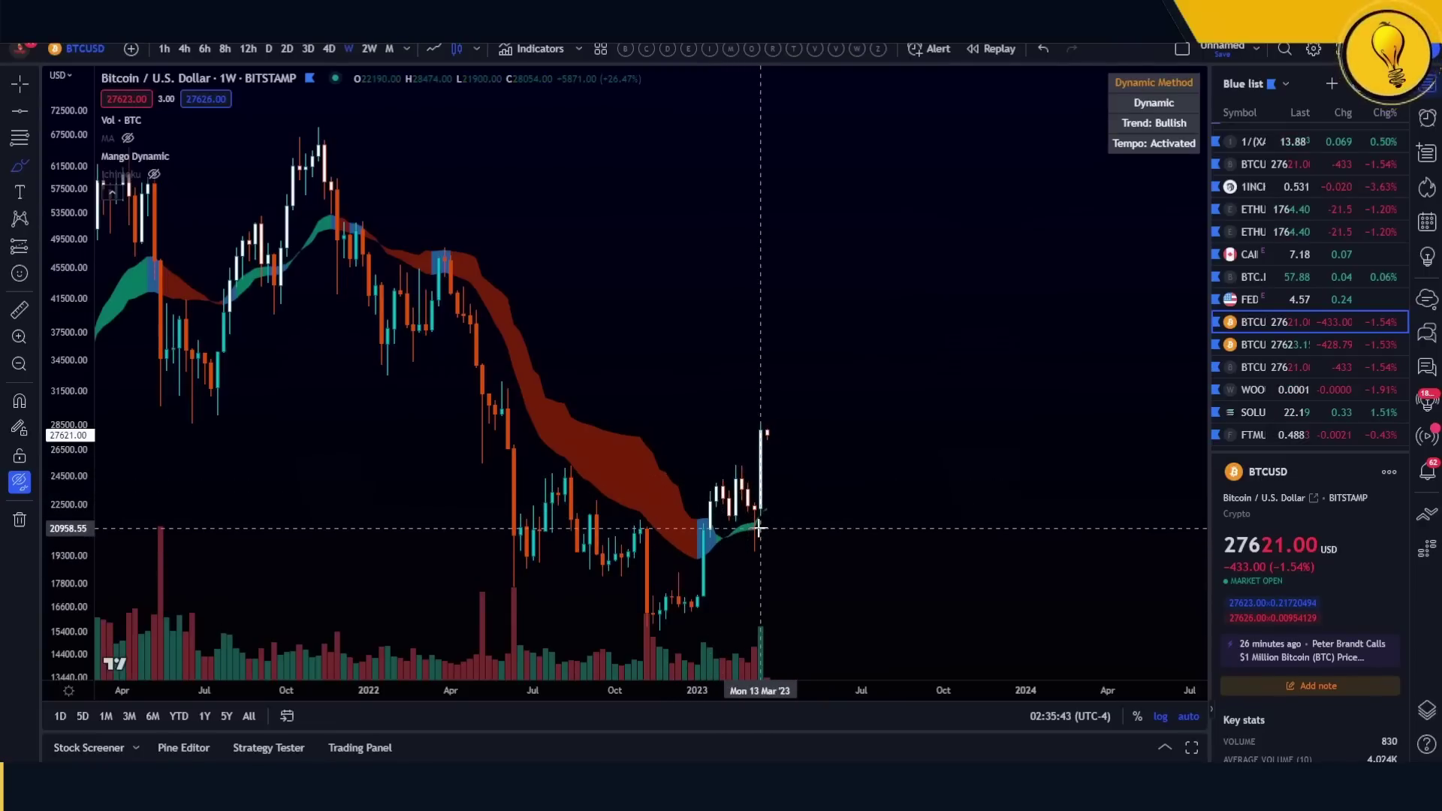
pyautogui.scroll(2, 702, 544)
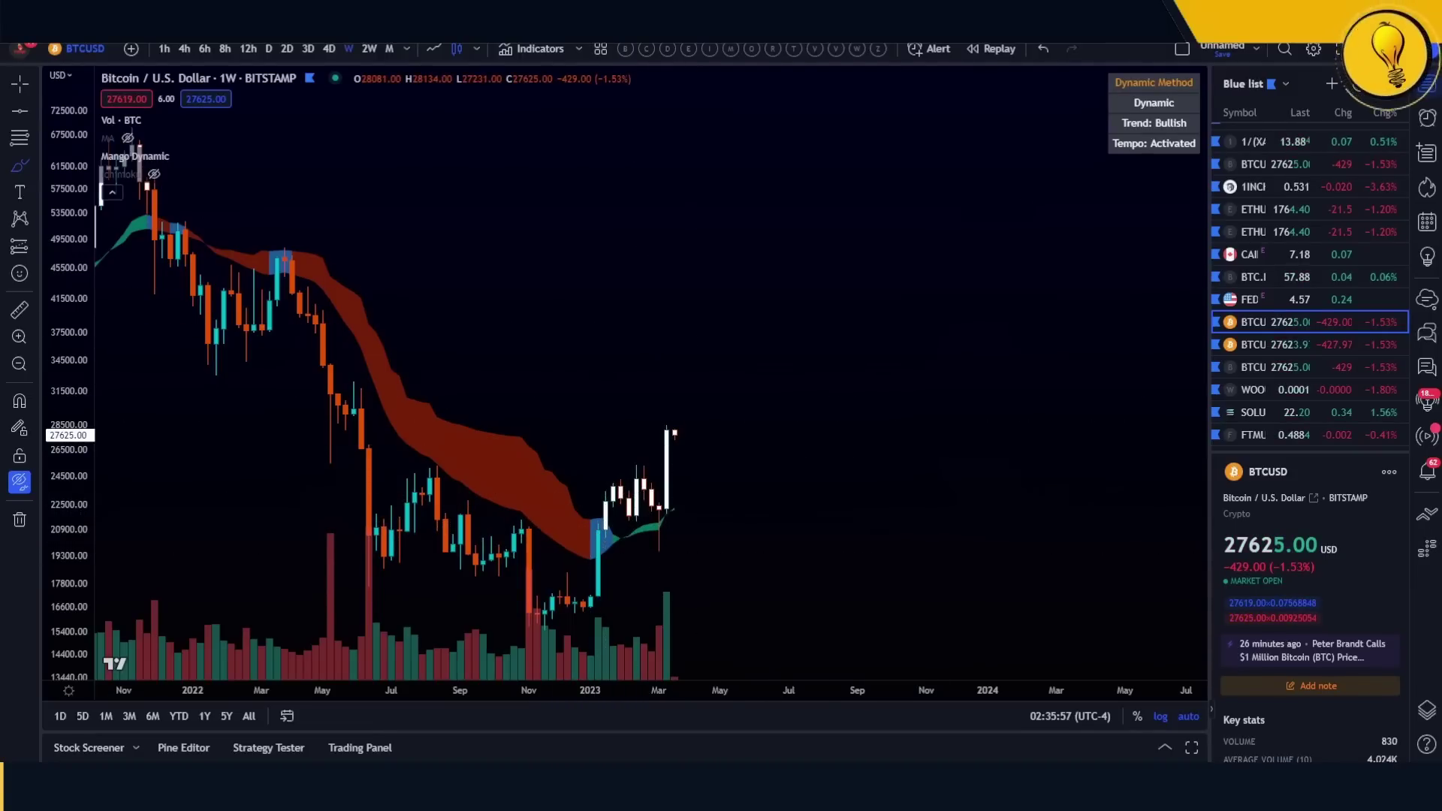
# - Switch the chart to the monthly timeframe and remove the Mango Mother indicator pane, keeping the Stochastic for comparing past cycles
pyautogui.click(389, 49)
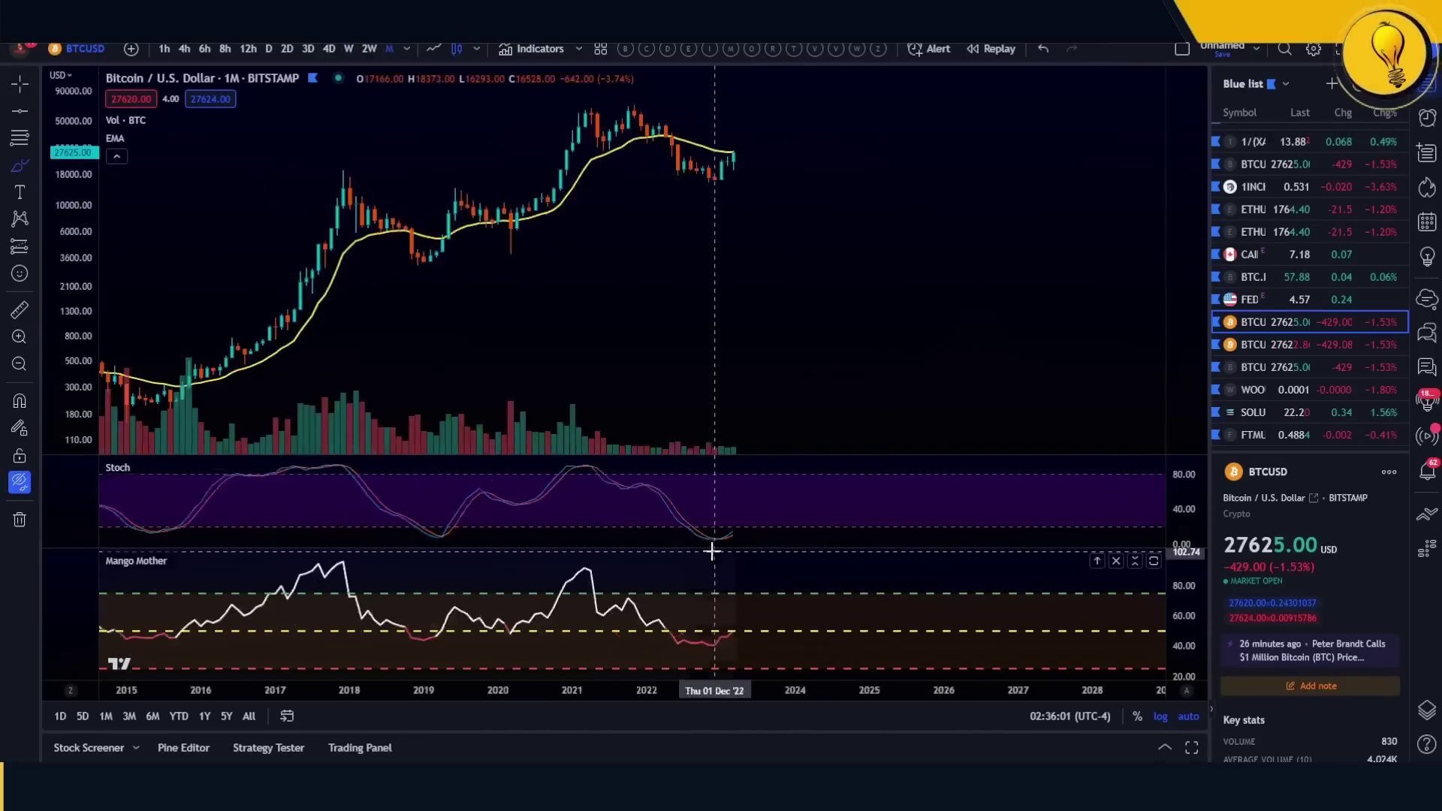
pyautogui.click(1116, 561)
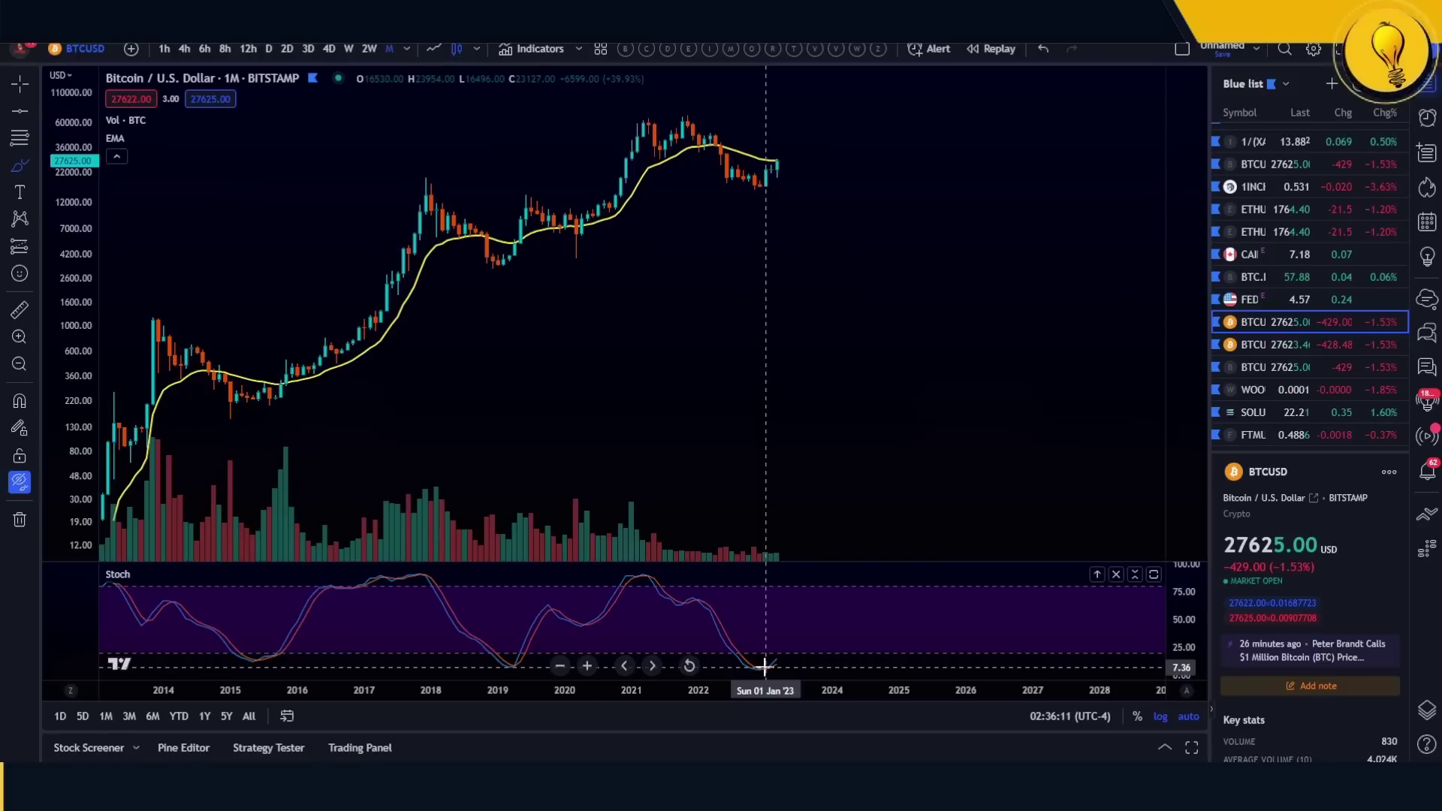
pyautogui.scroll(-2, 764, 667)
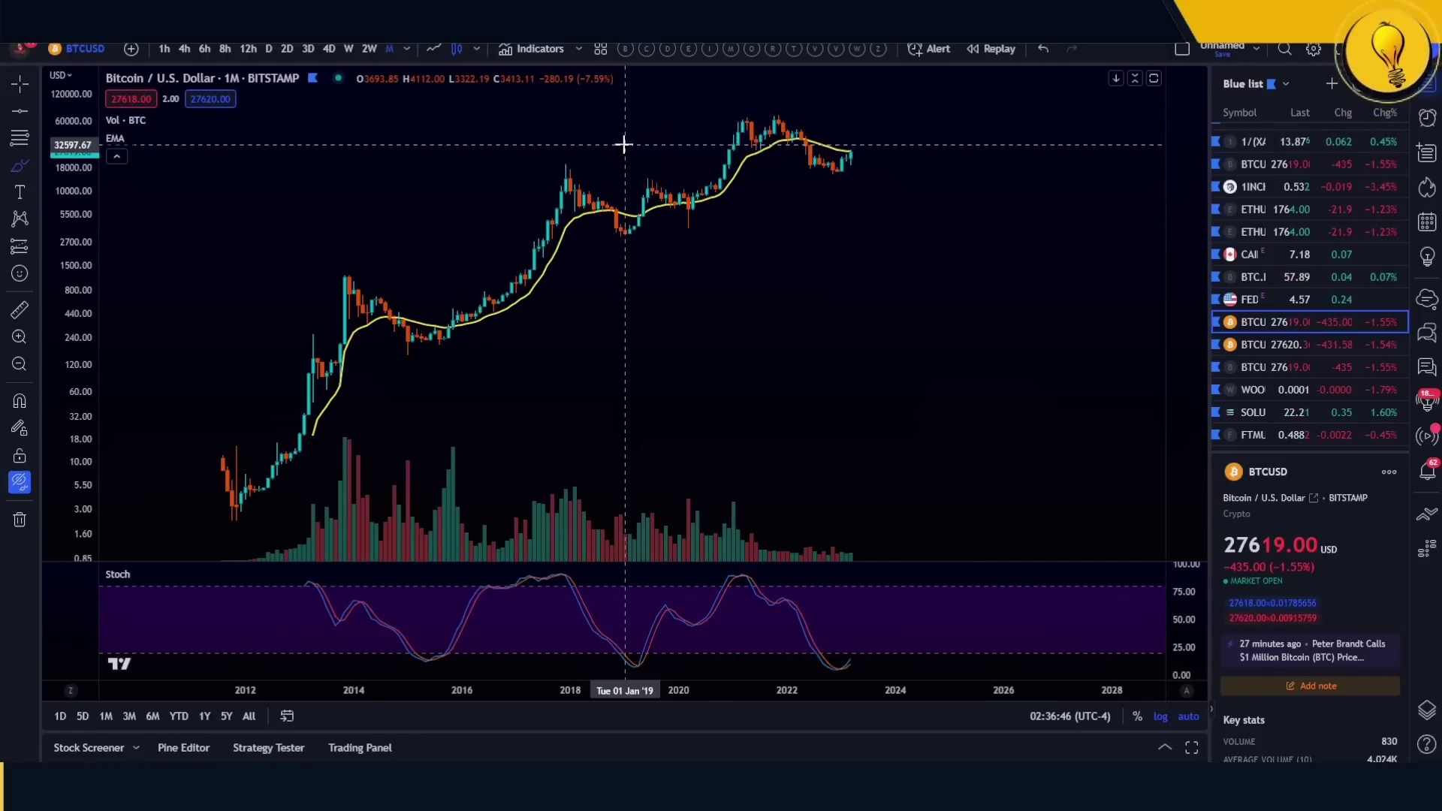
pyautogui.scroll(2, 1027, 422)
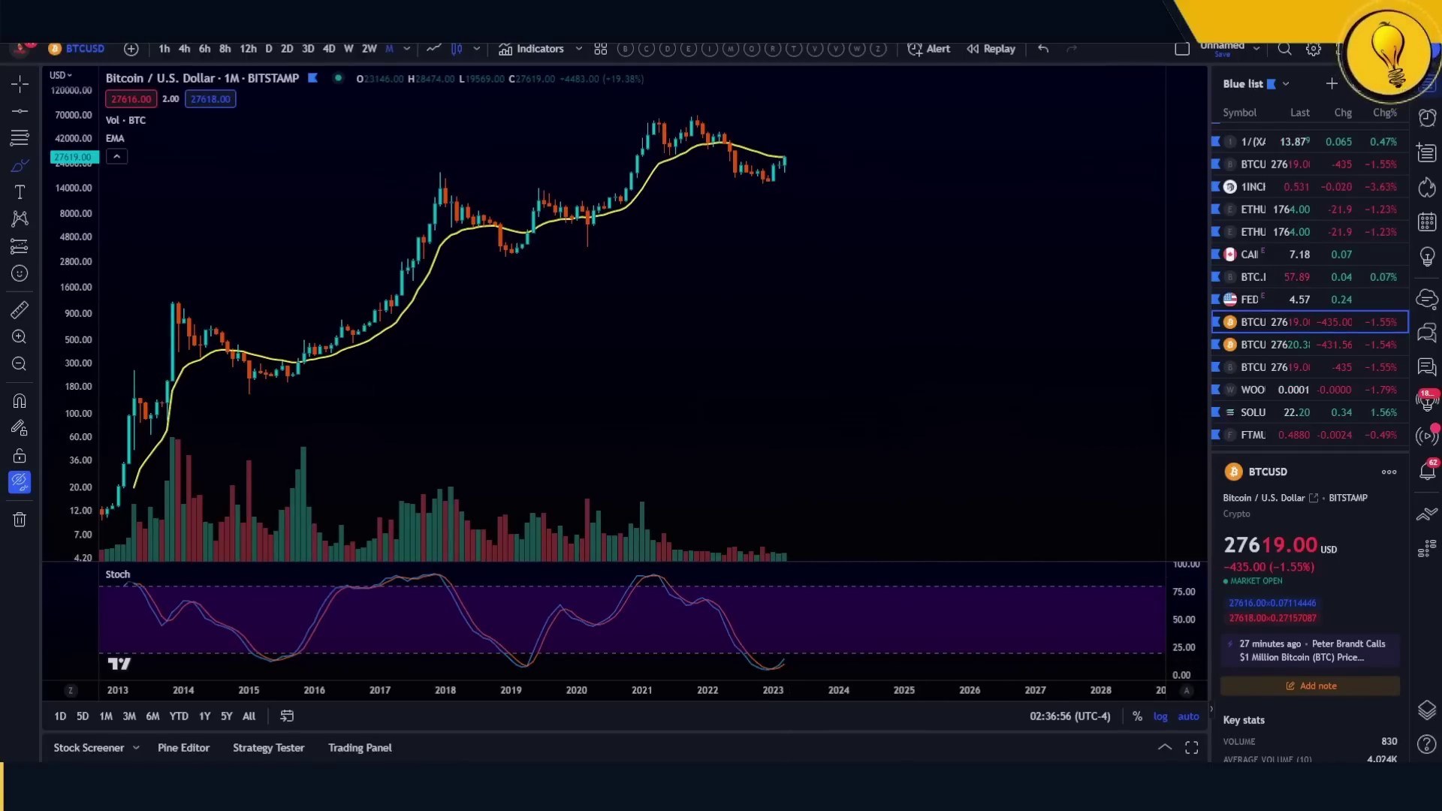
# - Load the Mango Dynamic indicator template on the weekly chart and set the indicator's calculation to Ichimoku
pyautogui.click(348, 48)
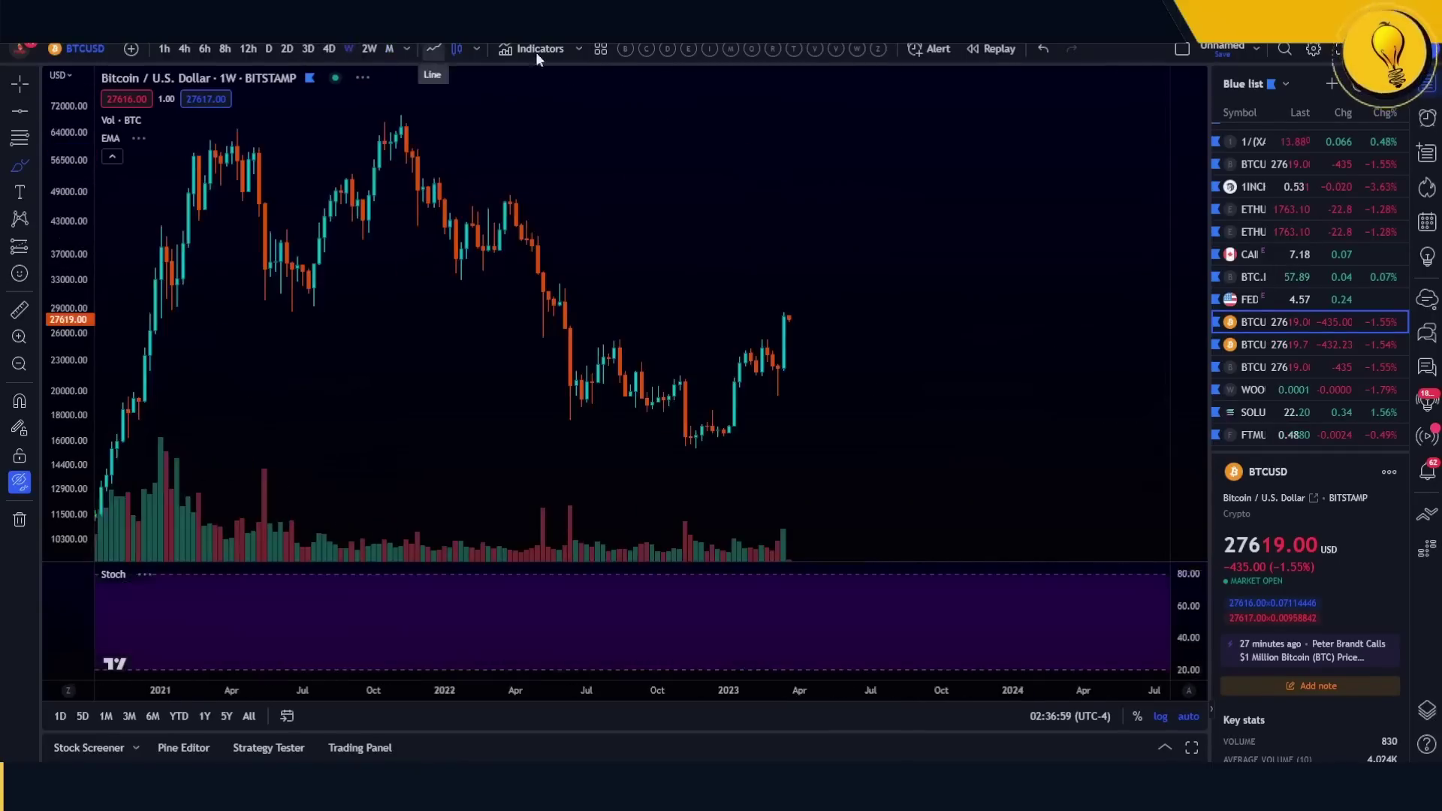
pyautogui.click(665, 49)
pyautogui.click(204, 155)
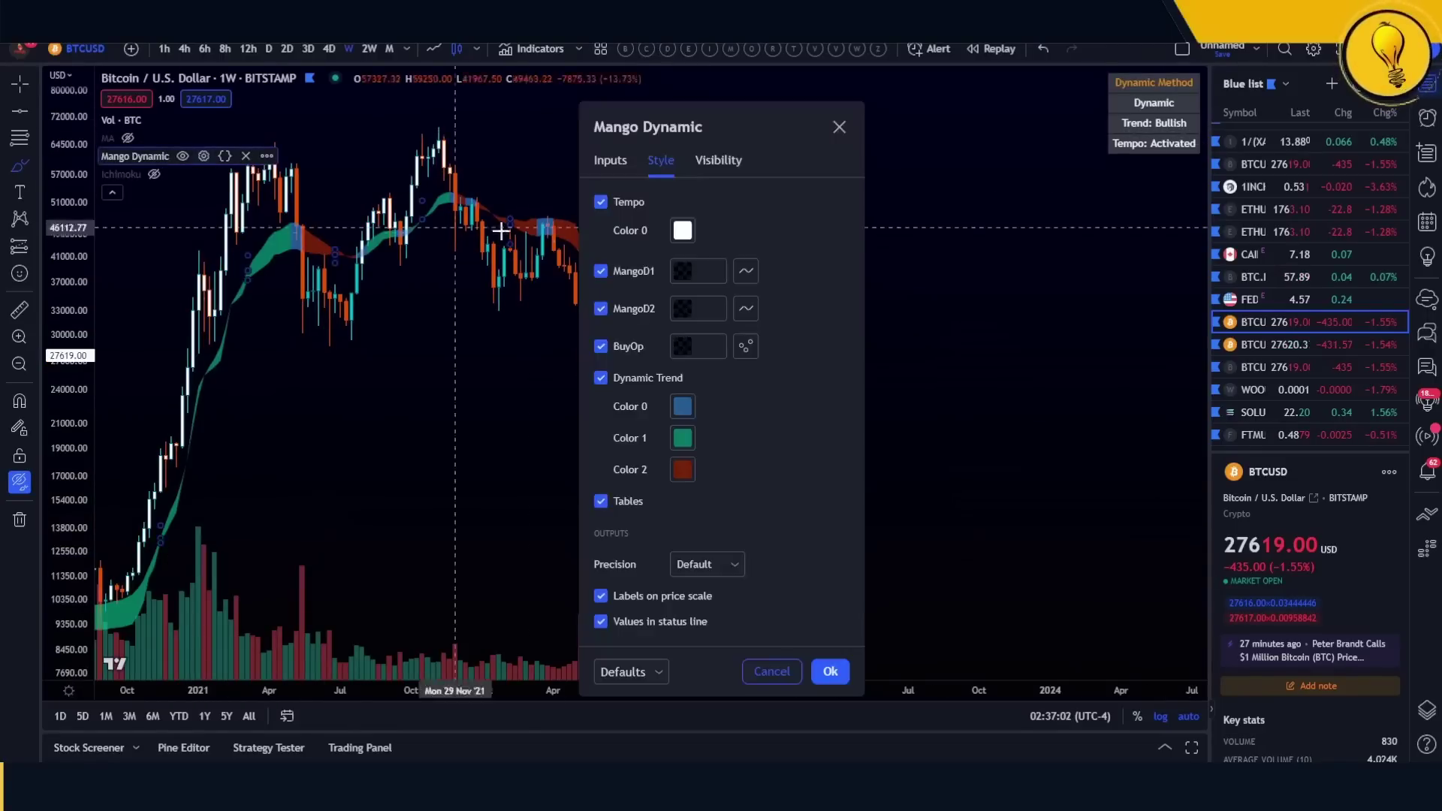
pyautogui.click(610, 160)
pyautogui.click(726, 210)
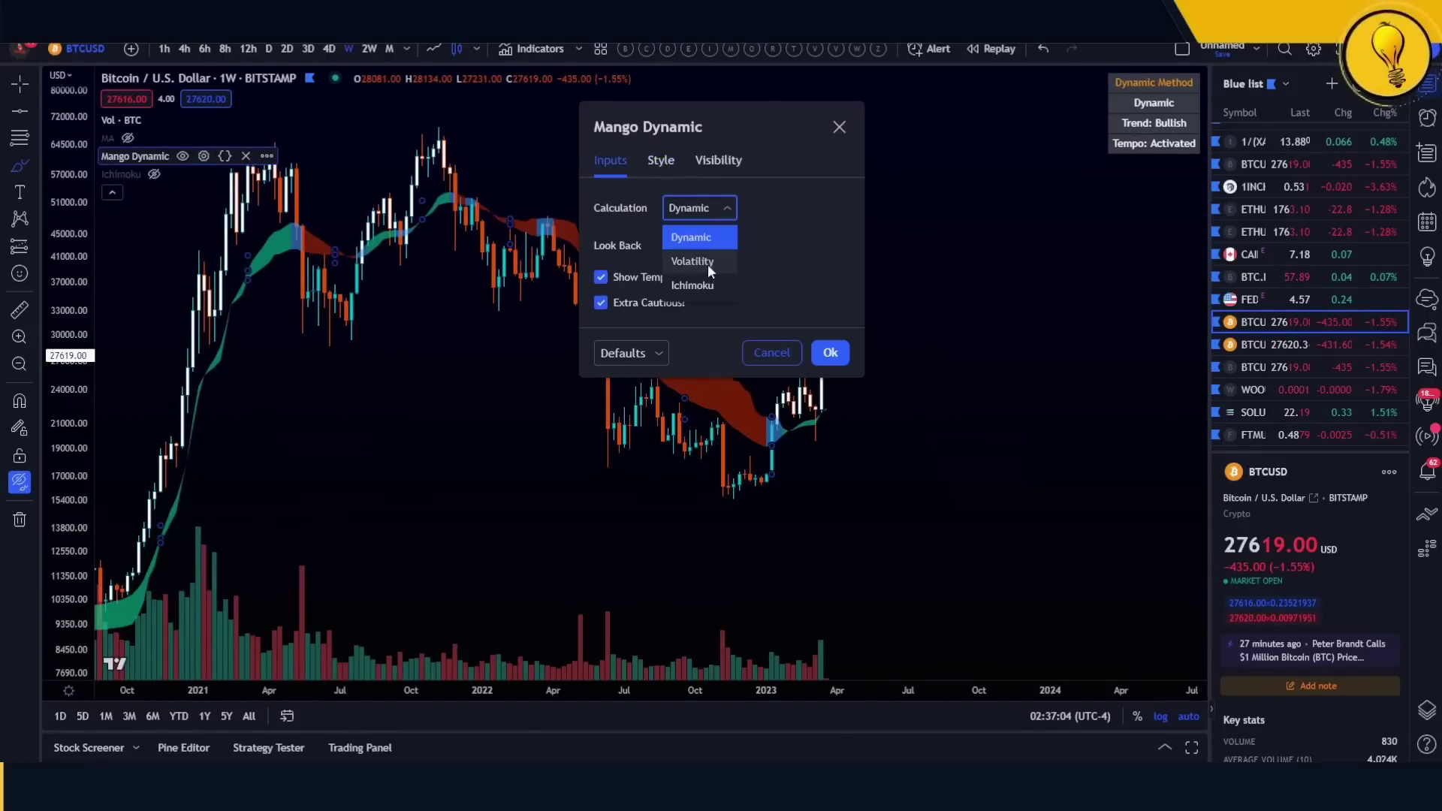
pyautogui.click(843, 352)
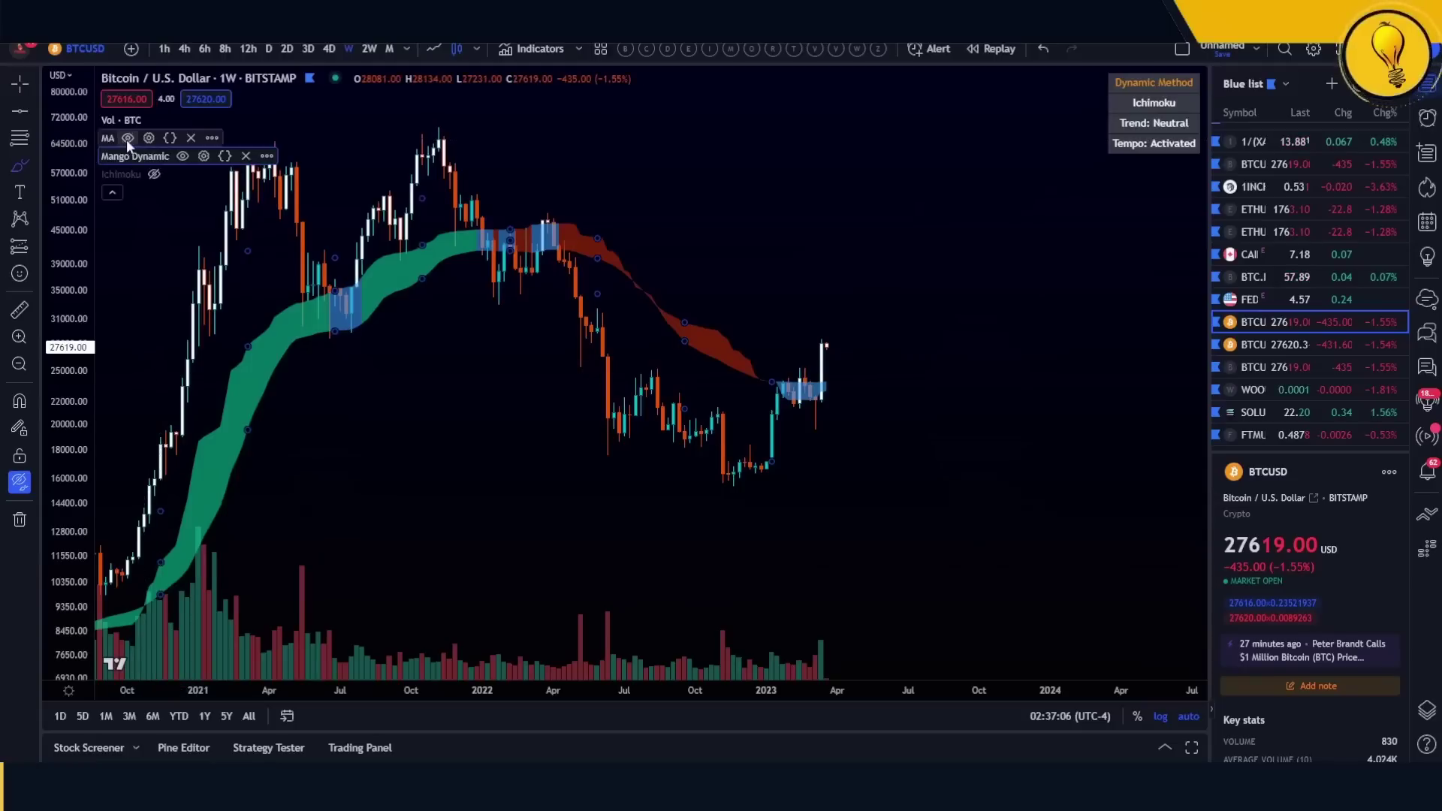
# - Show the moving average, give it a shorter length, and color its line green
pyautogui.click(149, 137)
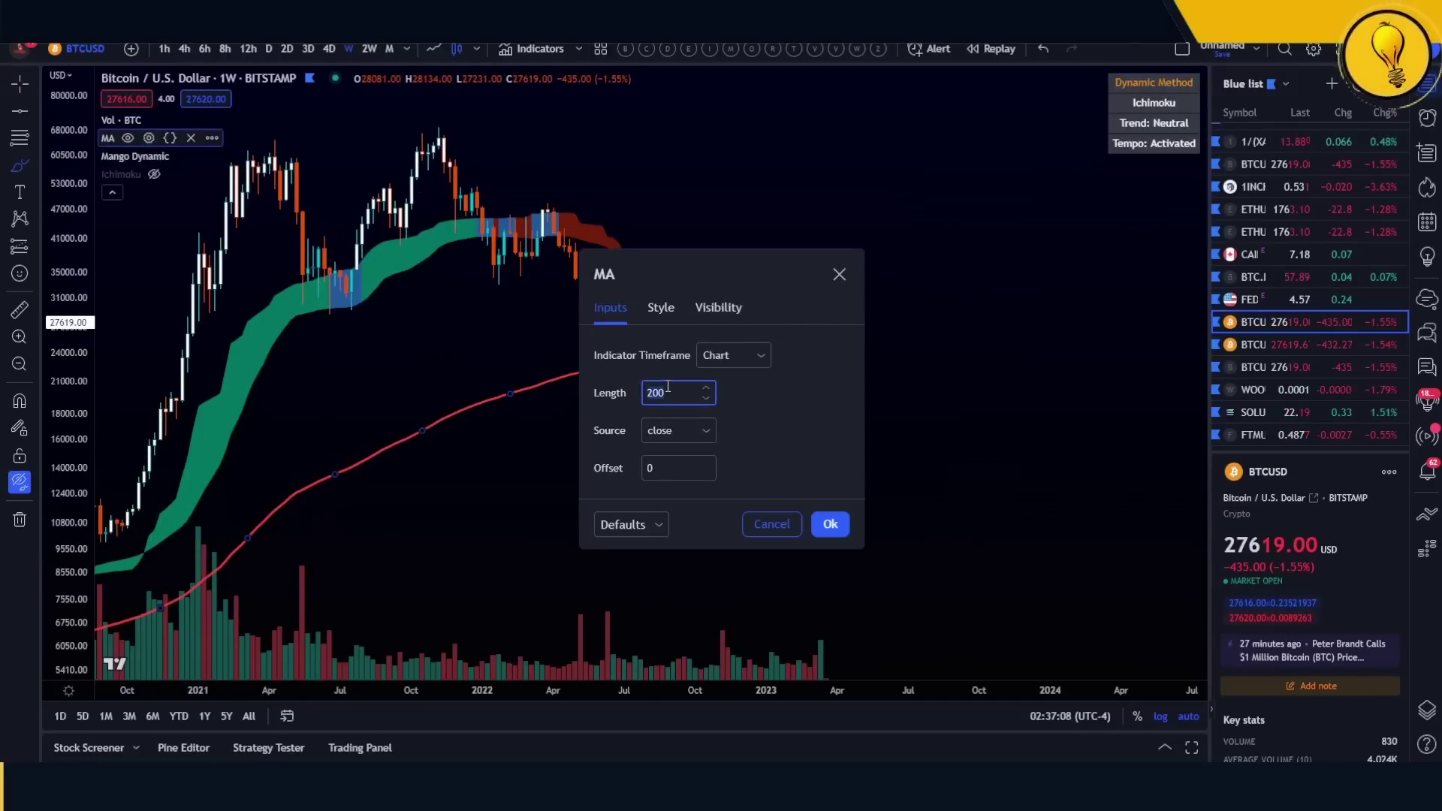
pyautogui.click(661, 307)
pyautogui.click(664, 355)
pyautogui.click(717, 403)
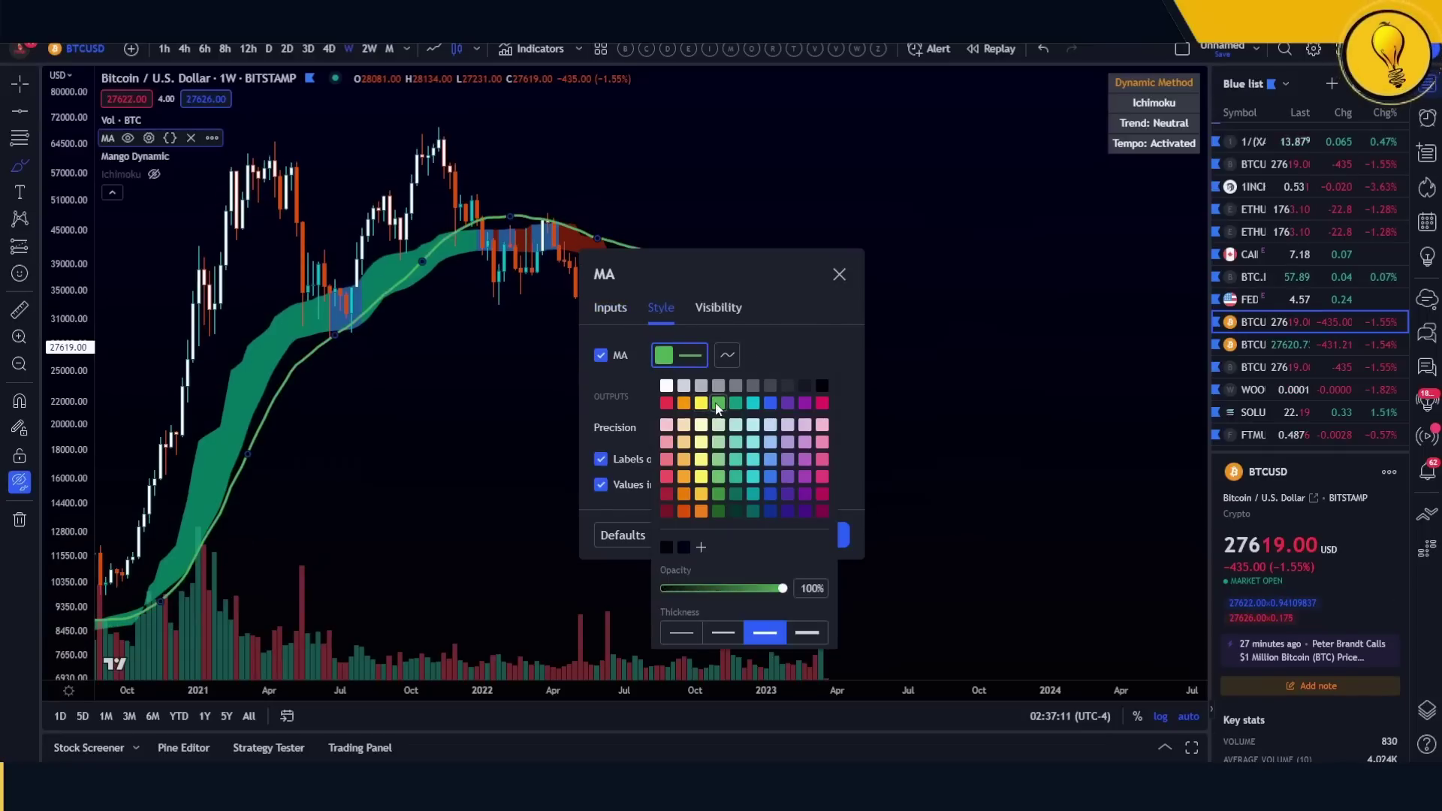
pyautogui.click(770, 350)
pyautogui.click(831, 543)
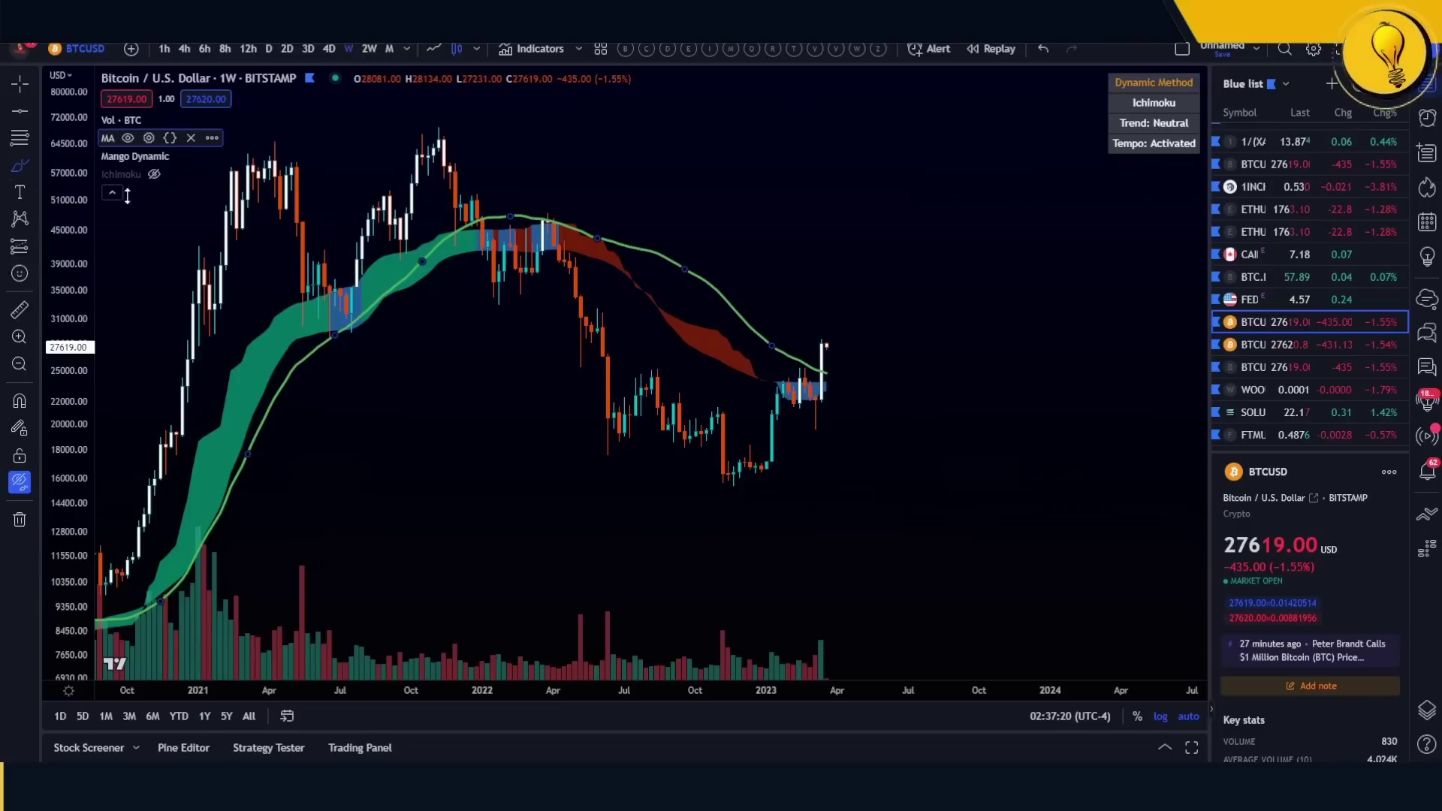
# - Show all drawings again, brush a circle around the early-2023 breakout at the green moving average, and undo the circle
pyautogui.hotkey('ctrl', 'alt', 'h')
pyautogui.moveTo(864, 338); pyautogui.dragTo(844, 366)
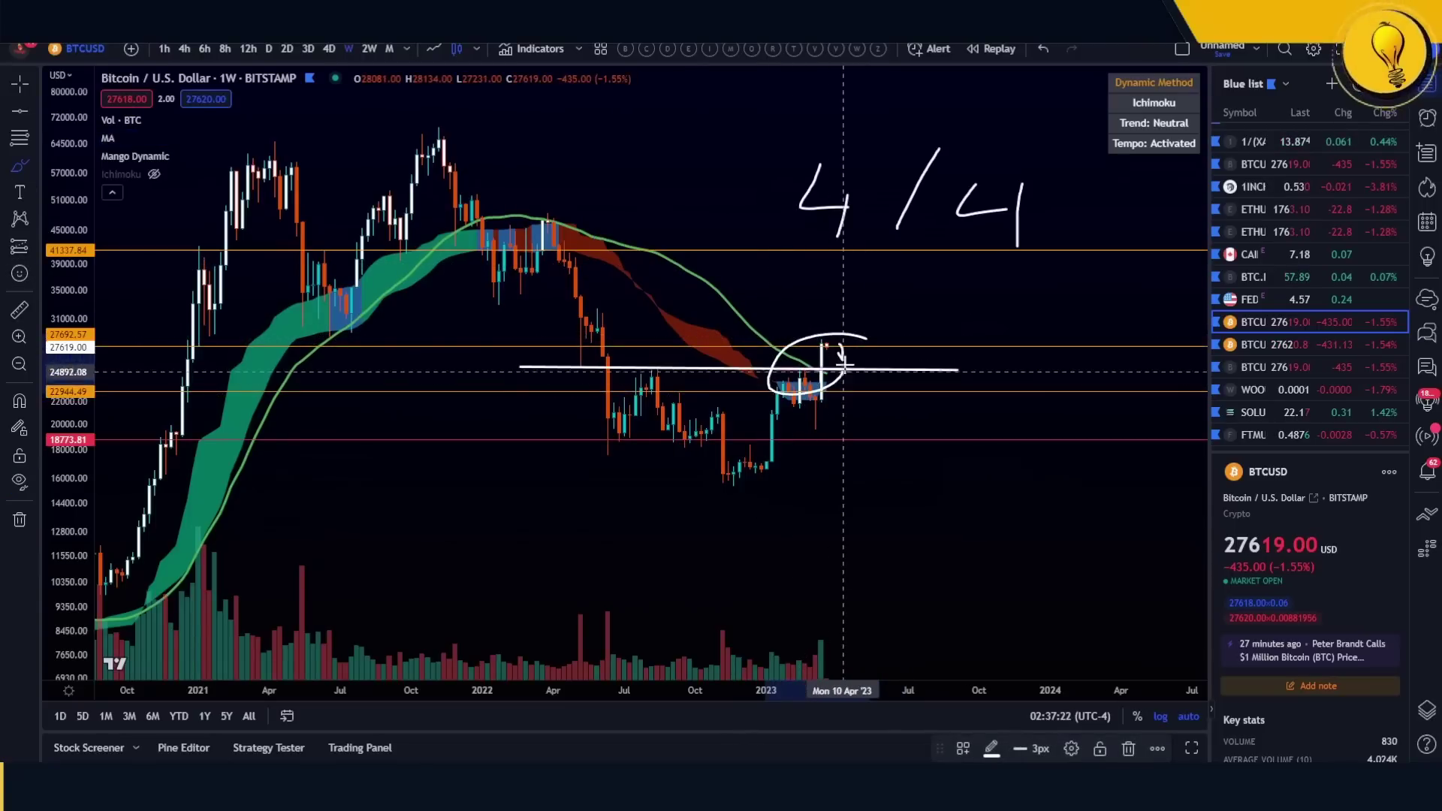
pyautogui.hotkey('ctrl', 'z')
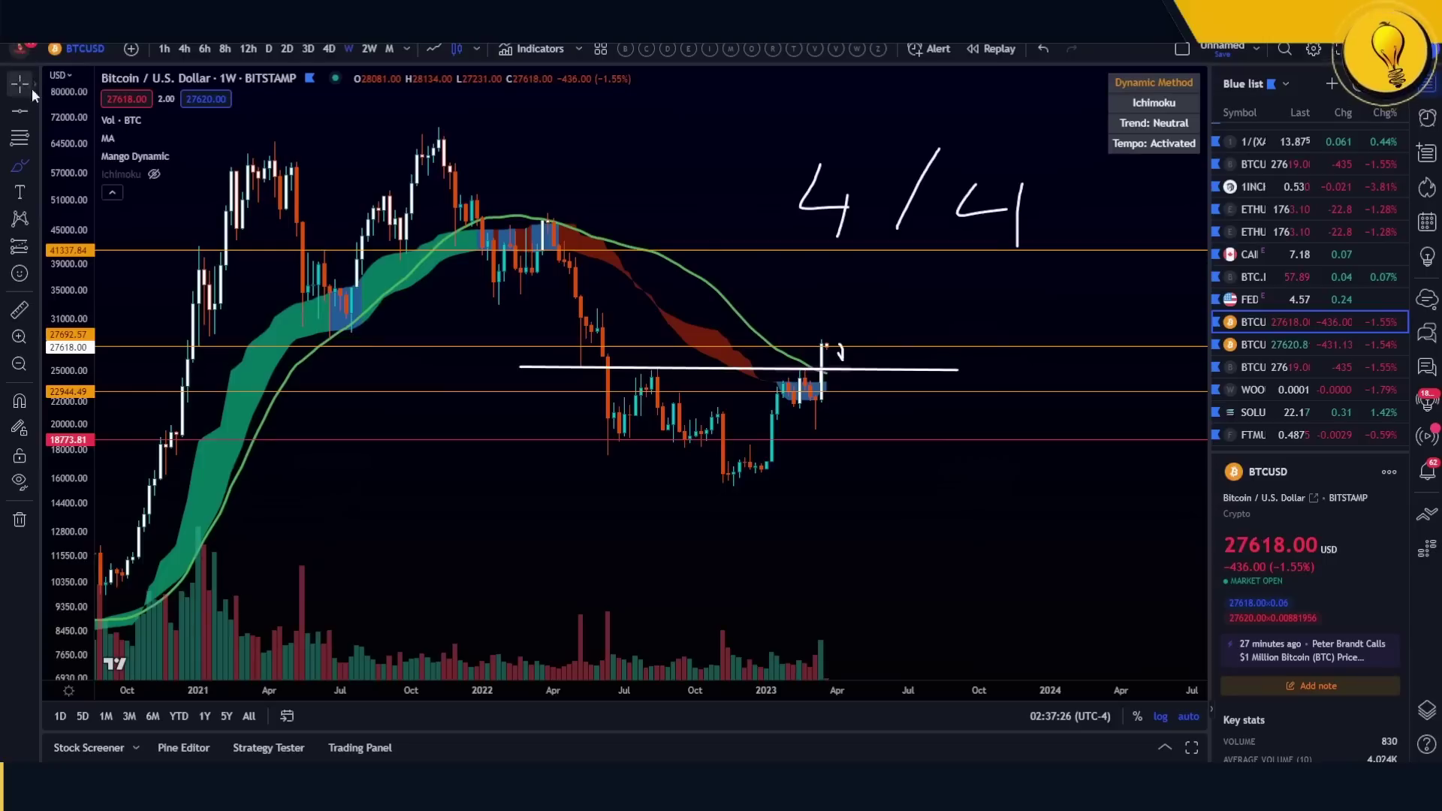
# - Replace the white trend line at the breakout level with a short purple zone over the early-2023 highs
pyautogui.click(953, 371)
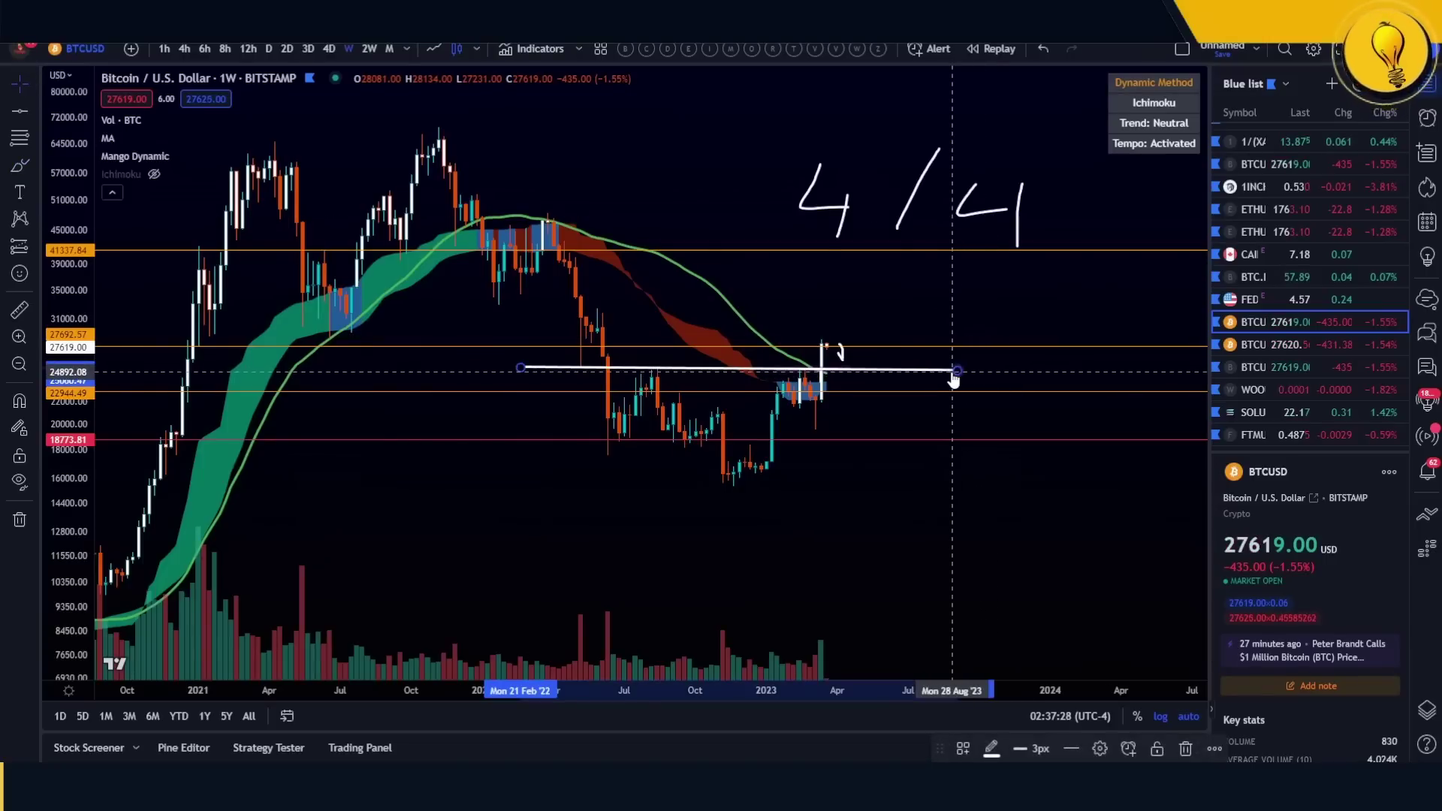
pyautogui.press('Delete')
pyautogui.click(20, 337)
pyautogui.moveTo(553, 284); pyautogui.dragTo(1083, 452)
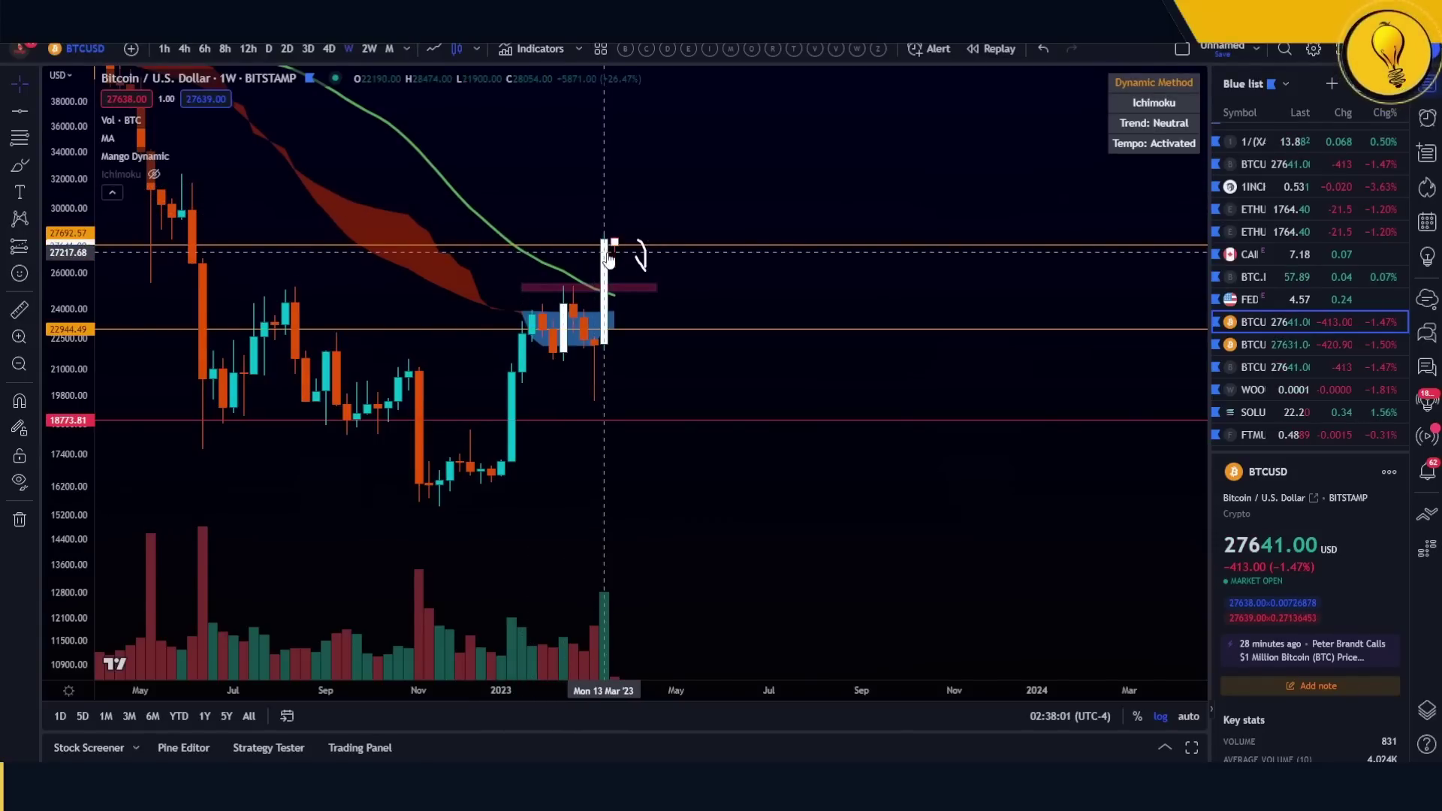
# - Write a second "4/4" with the Brush tool in the empty area beside the latest weekly candles
pyautogui.click(20, 166)
pyautogui.moveTo(738, 138)
pyautogui.mouseDown()
pyautogui.moveTo(720, 185)
pyautogui.moveTo(785, 180)
pyautogui.mouseUp()
pyautogui.moveTo(789, 158); pyautogui.dragTo(767, 229)
pyautogui.moveTo(851, 96); pyautogui.dragTo(812, 188)
pyautogui.moveTo(892, 151)
pyautogui.mouseDown()
pyautogui.moveTo(868, 197)
pyautogui.moveTo(913, 199)
pyautogui.moveTo(920, 227)
pyautogui.mouseUp()
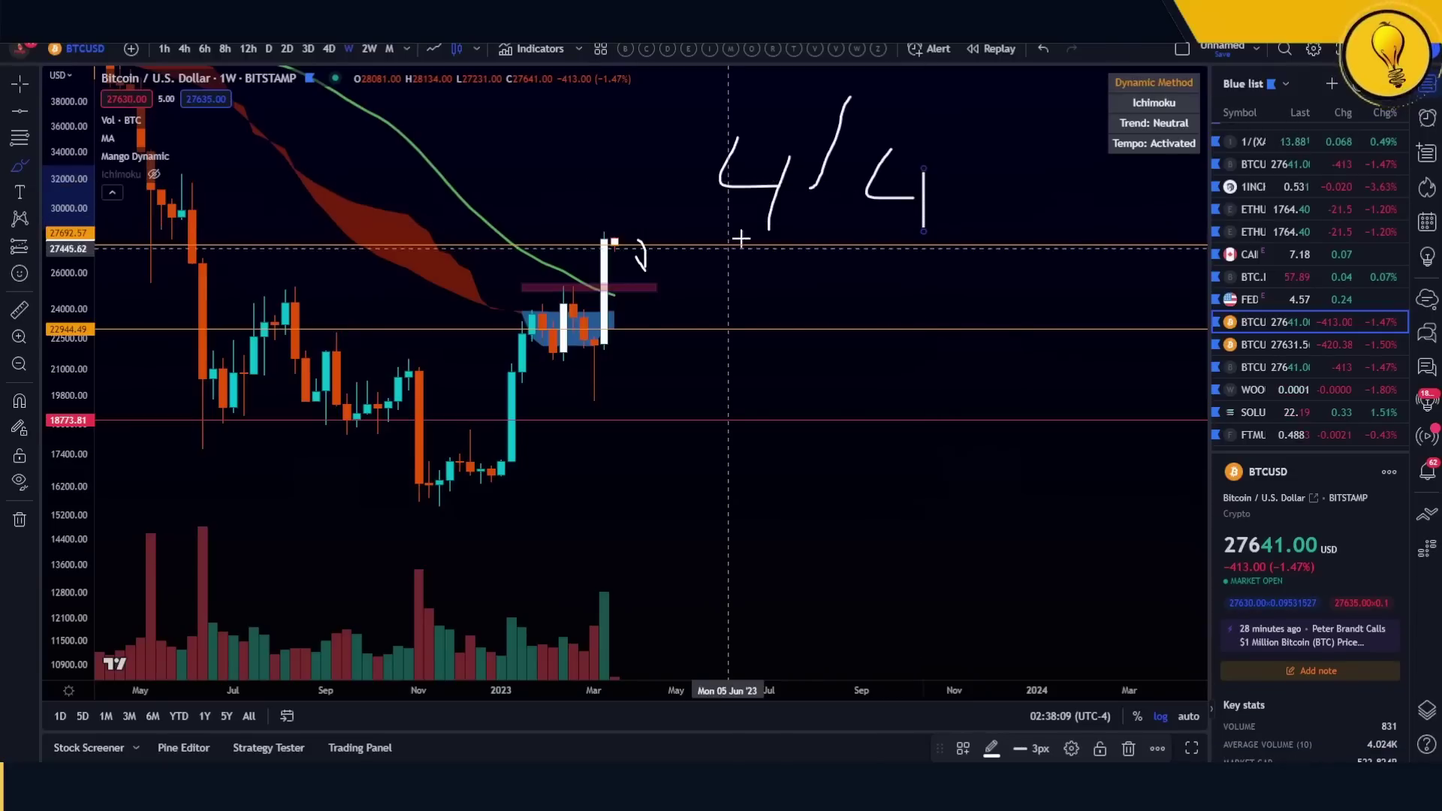
pyautogui.moveTo(83, 239); pyautogui.dragTo(105, 443)
pyautogui.scroll(-5, 624, 389)
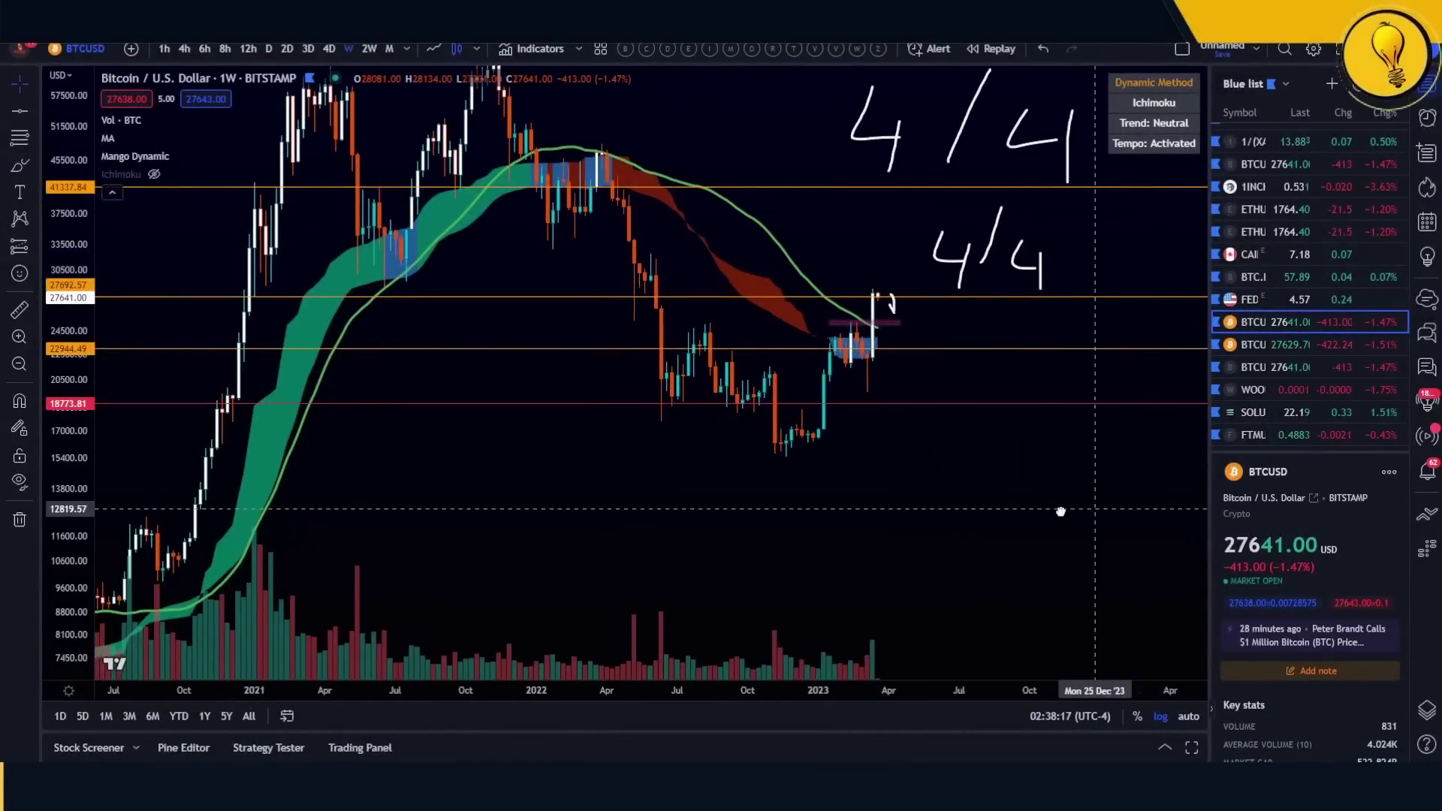
pyautogui.moveTo(1062, 505)
pyautogui.mouseDown()
pyautogui.moveTo(934, 521)
pyautogui.moveTo(1007, 548)
pyautogui.moveTo(999, 565)
pyautogui.mouseUp()
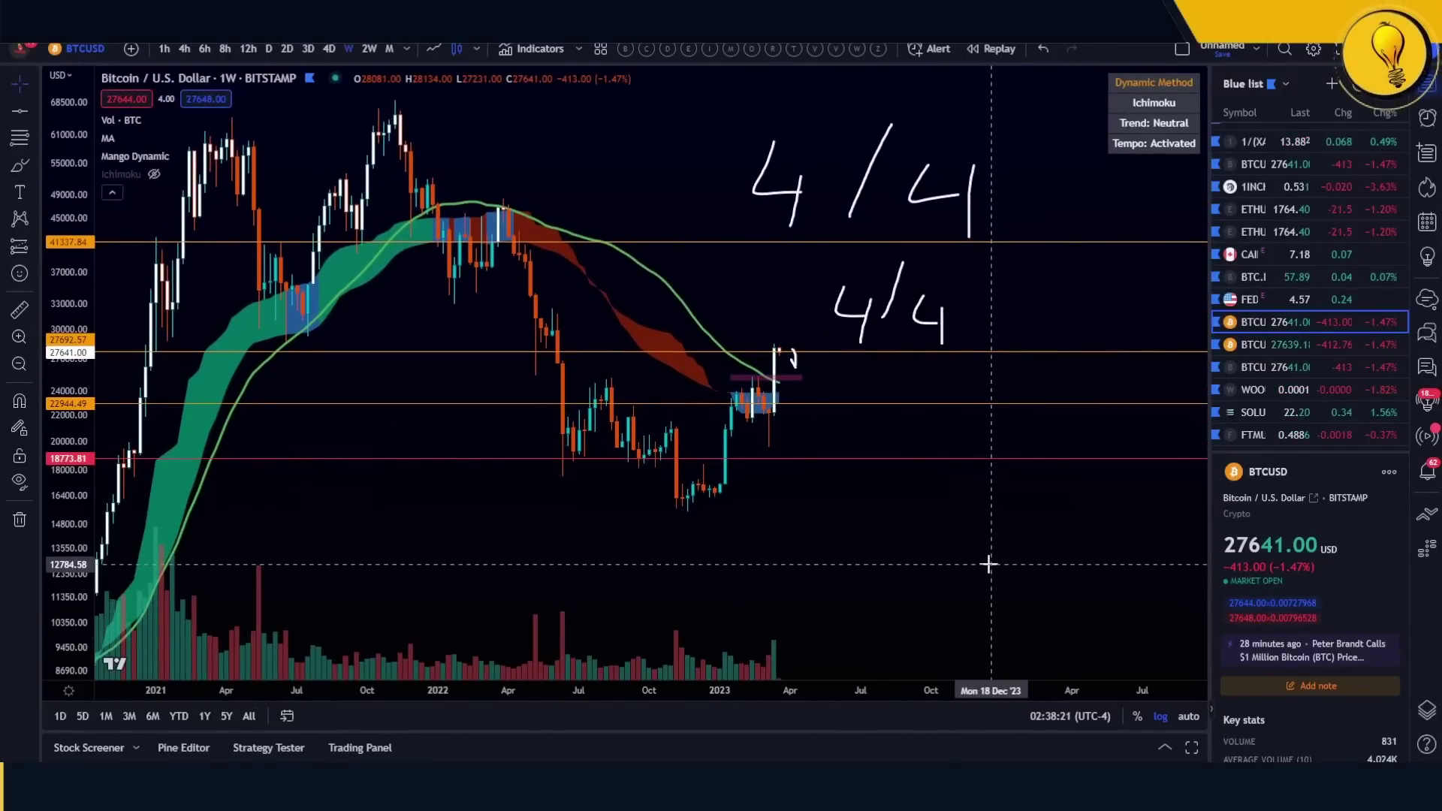